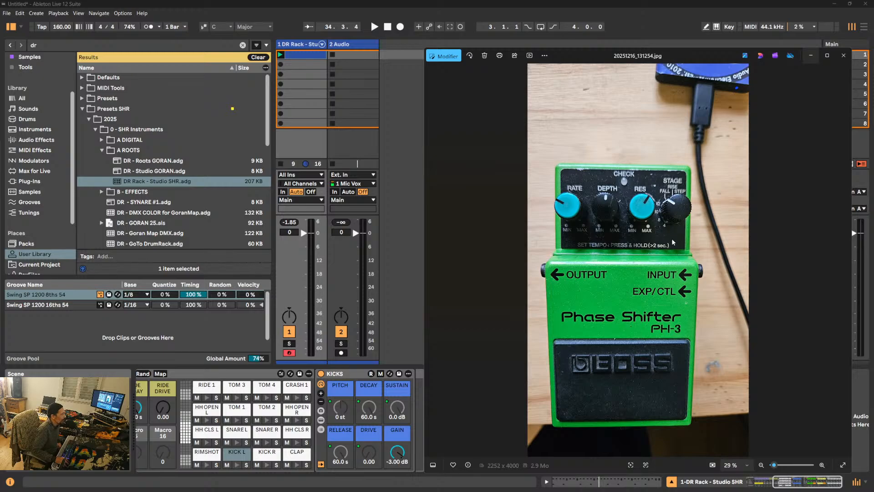
- Put away the pedal photo and show the devices inside the PH 3 rack
{"action": "left_click", "coordinate": [812, 55]}
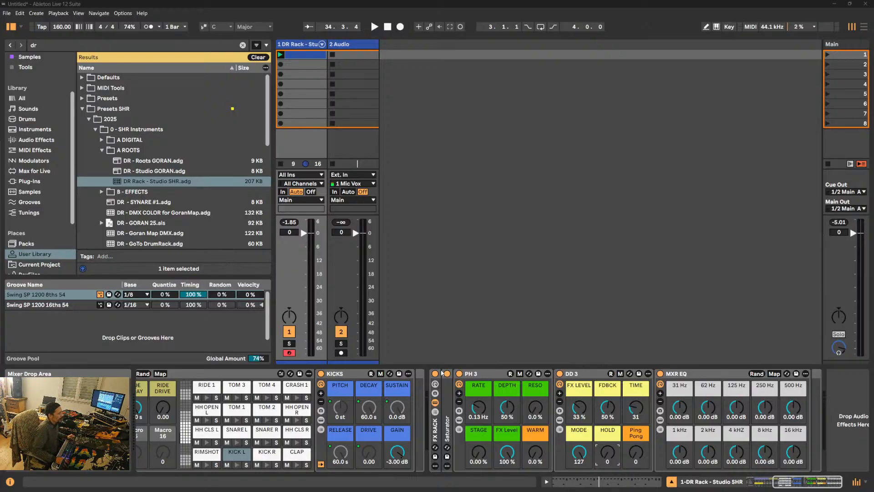
{"action": "left_click", "coordinate": [458, 421]}
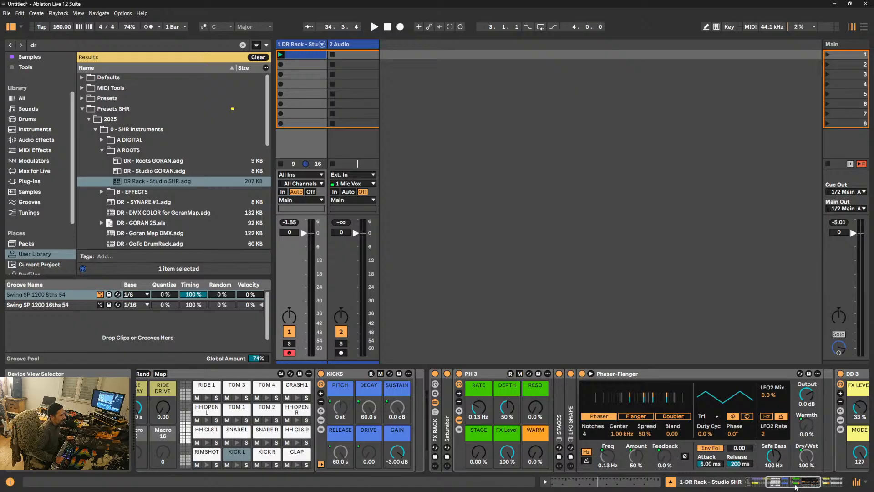
{"action": "left_click_drag", "start_coordinate": [795, 487], "coordinate": [798, 485]}
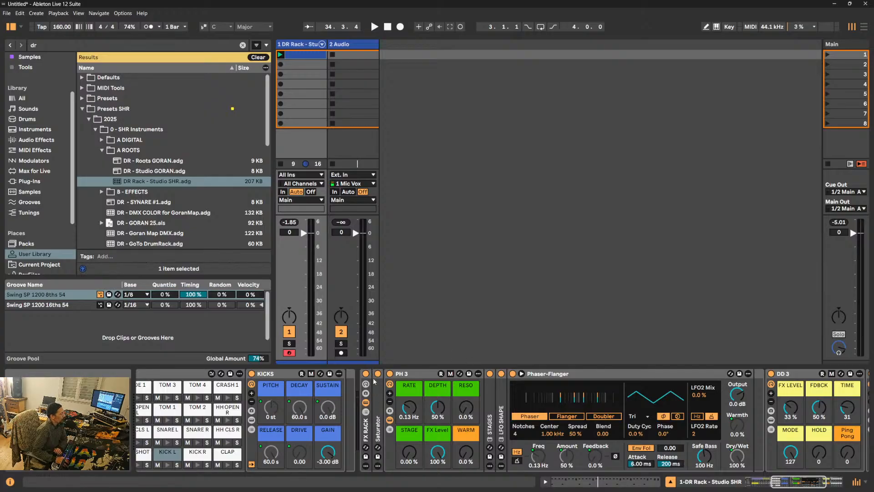
- Unfold the Saturator in the FX RACK, then briefly show the rack's macro controls and hide them again
{"action": "double_click", "coordinate": [376, 422]}
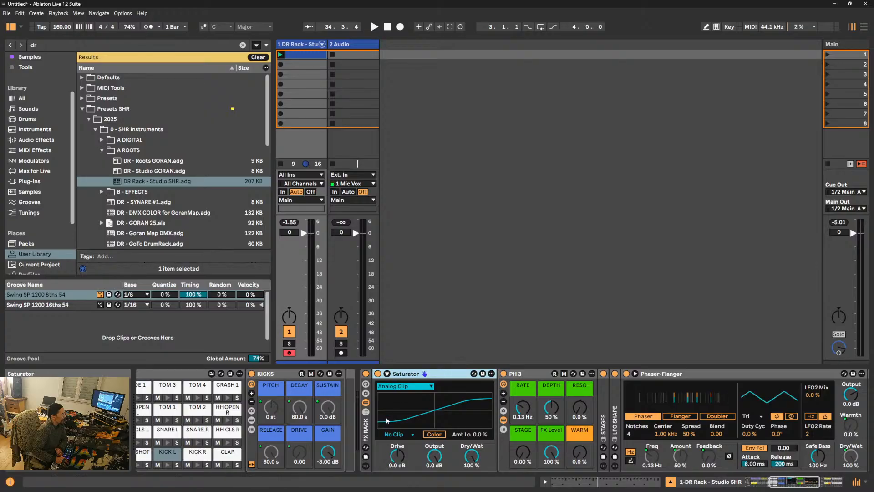
{"action": "left_click", "coordinate": [367, 427]}
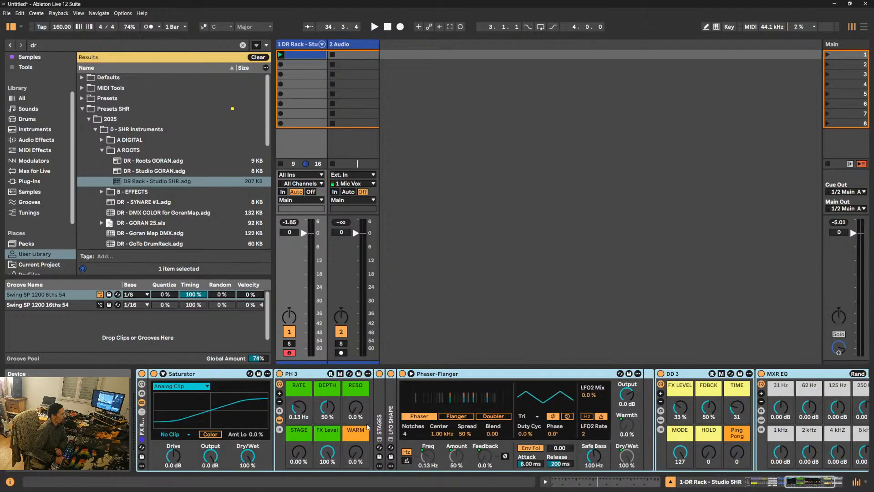
{"action": "left_click", "coordinate": [142, 385]}
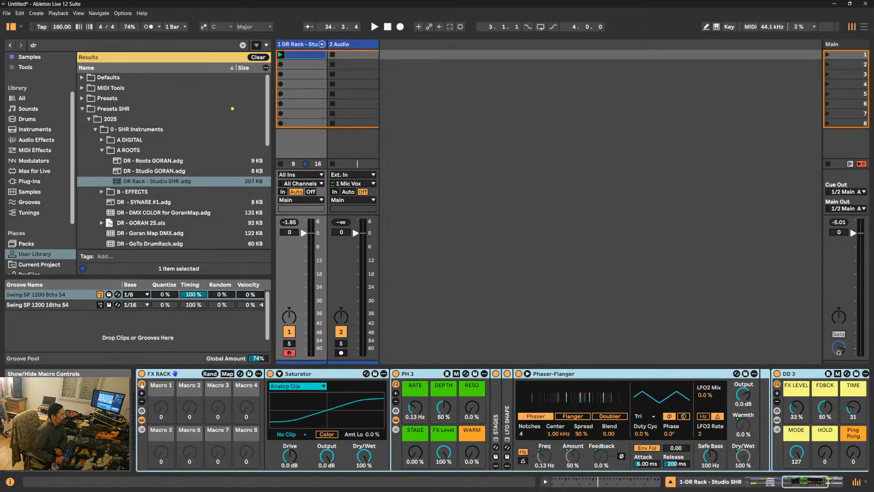
{"action": "left_click", "coordinate": [141, 385]}
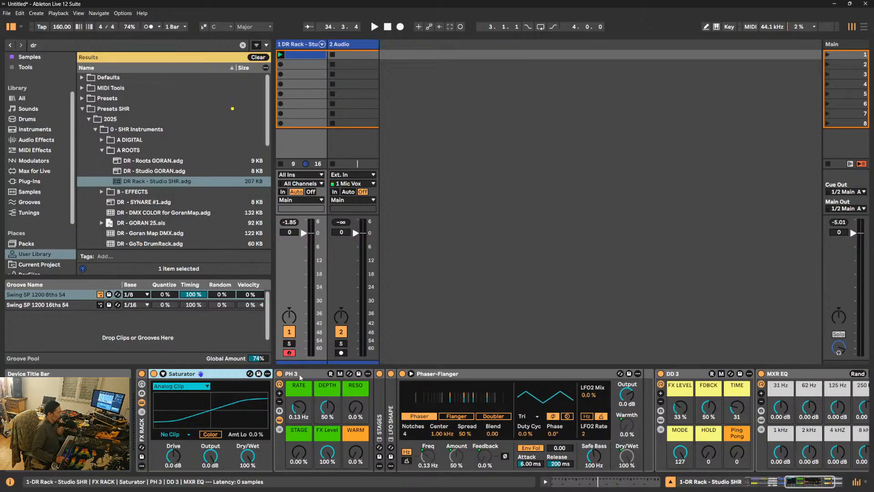
- Compare the PH 3 rack and its Phaser-Flanger with the photo of the Boss PH-3 pedal
{"action": "left_click", "coordinate": [315, 374]}
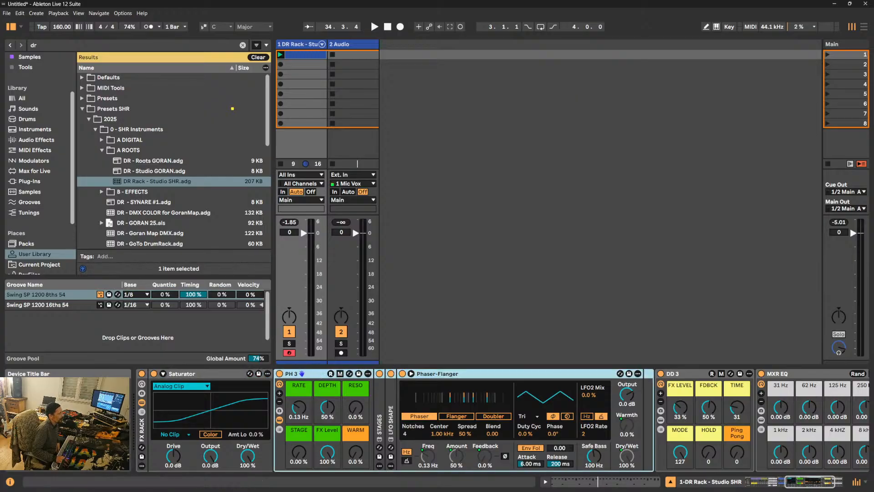
{"action": "mouse_move", "coordinate": [627, 491]}
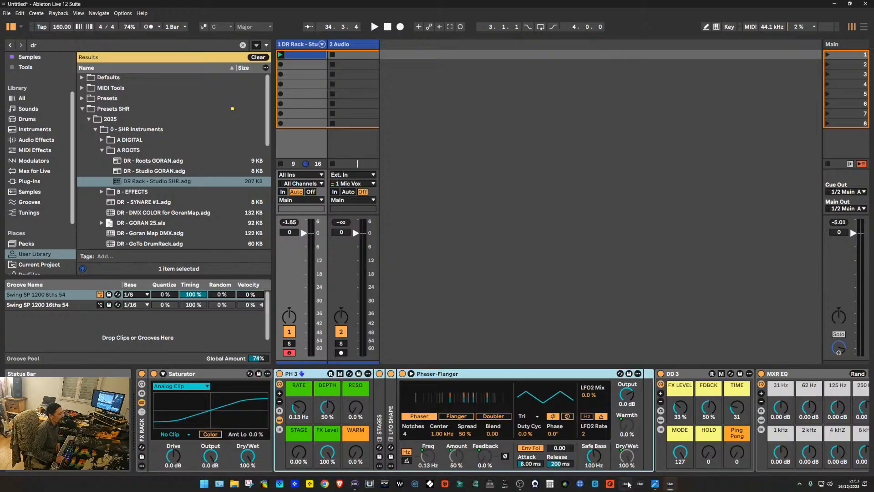
{"action": "left_click", "coordinate": [657, 489]}
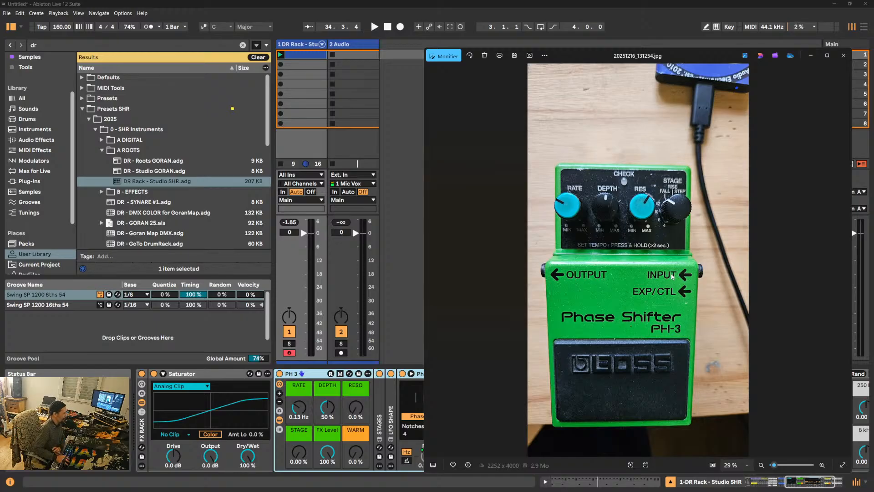
{"action": "left_click", "coordinate": [315, 374]}
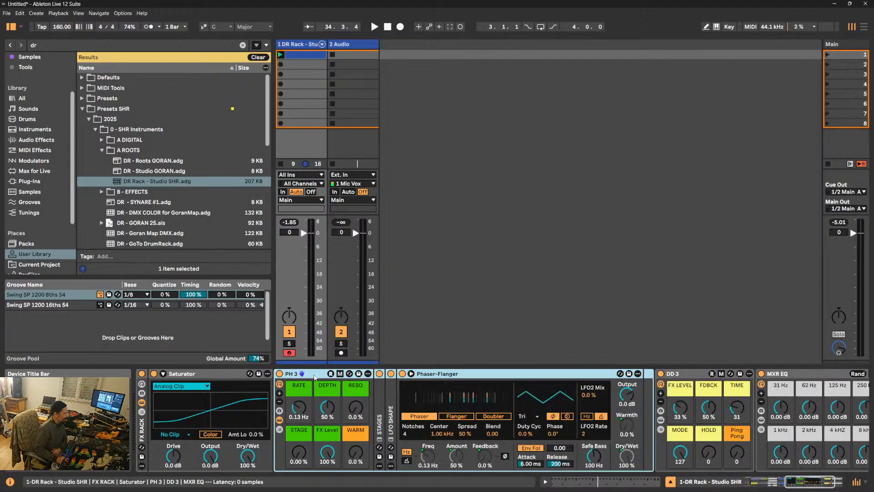
{"action": "left_click", "coordinate": [440, 374]}
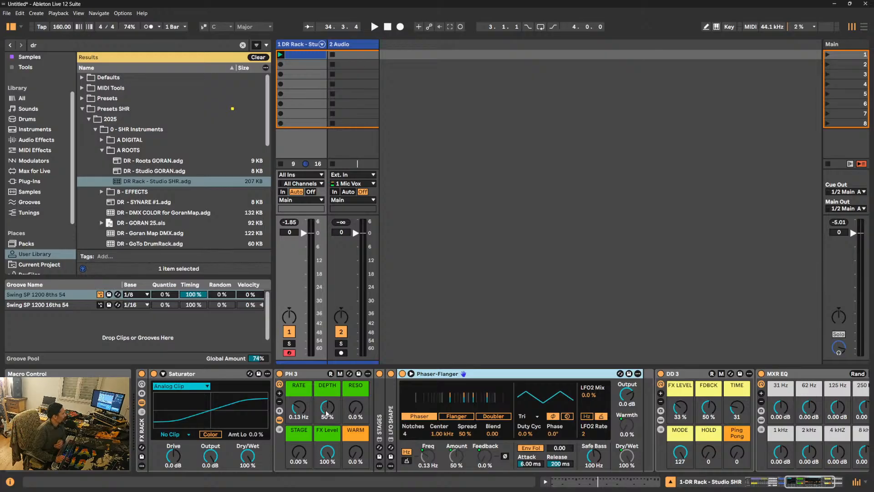
- Try the PH 3 rack's DEPTH macro at 100%, then set it to 54%
{"action": "left_click_drag", "start_coordinate": [327, 413], "coordinate": [327, 391]}
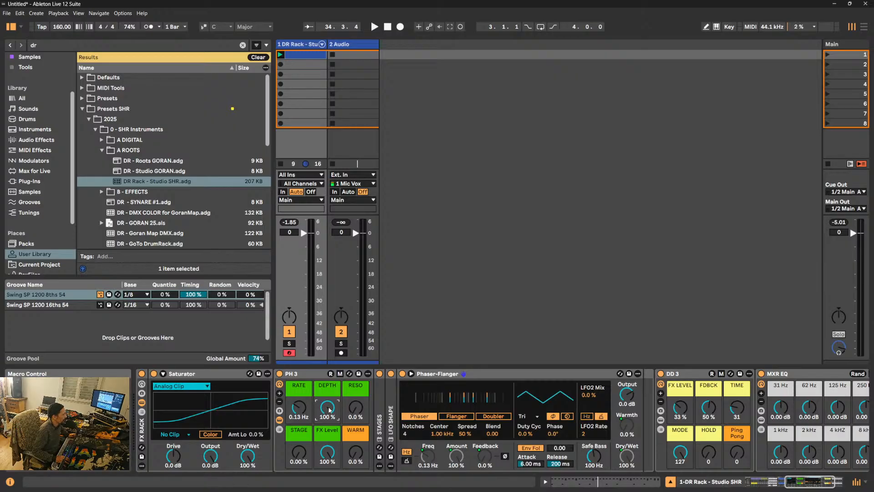
{"action": "left_click_drag", "start_coordinate": [329, 409], "coordinate": [330, 431]}
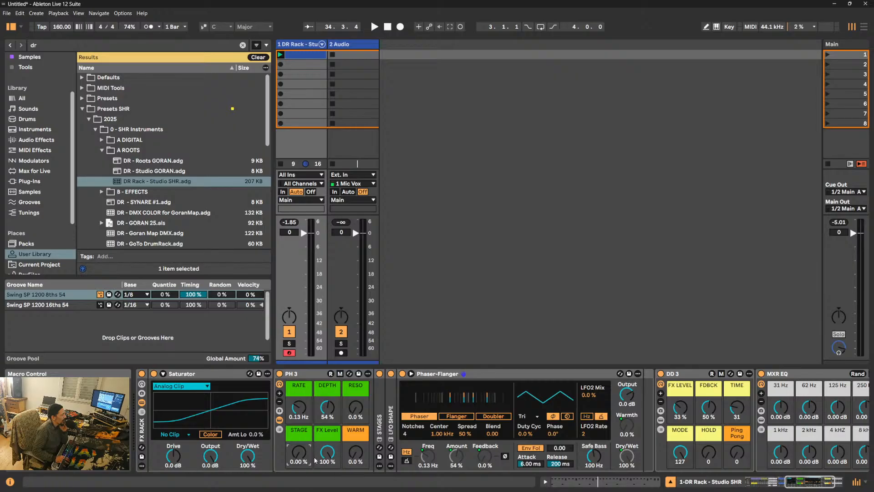
{"action": "mouse_move", "coordinate": [303, 455]}
{"action": "left_mouse_down"}
{"action": "mouse_move", "coordinate": [303, 410]}
{"action": "mouse_move", "coordinate": [303, 455]}
{"action": "left_mouse_up"}
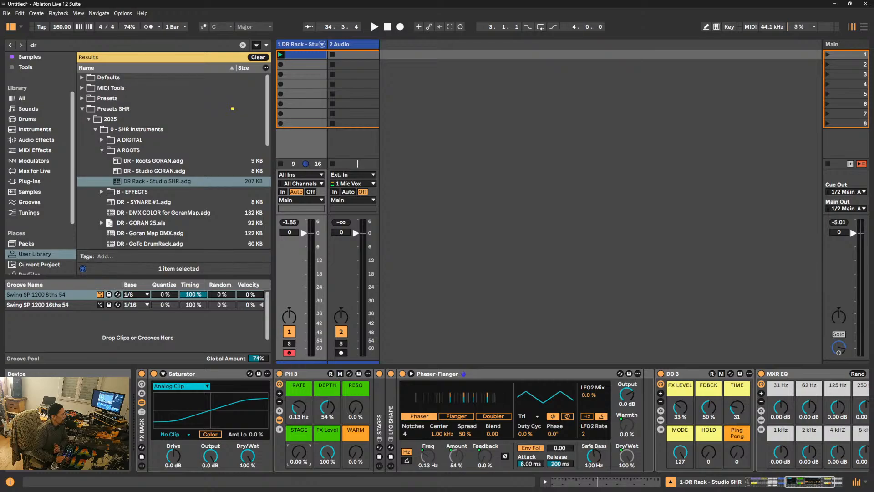
- Check the control layout on the pedal photo again, then put the photo away
{"action": "mouse_move", "coordinate": [615, 485]}
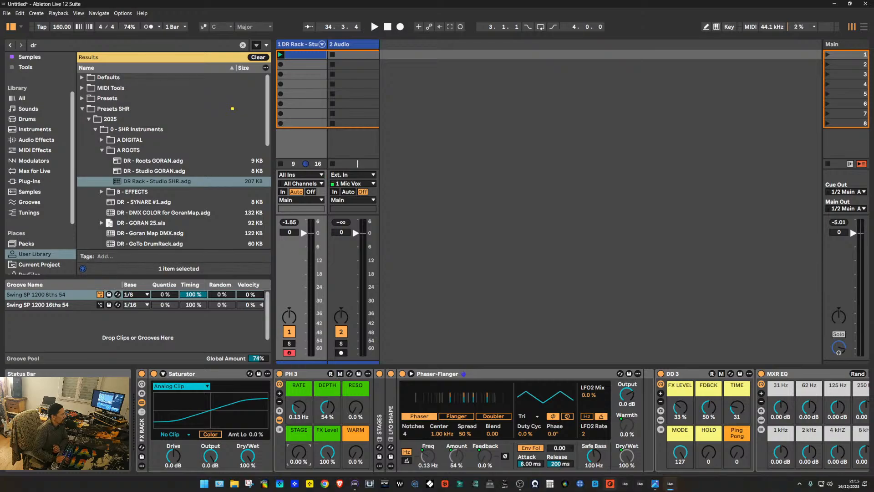
{"action": "left_click", "coordinate": [655, 483]}
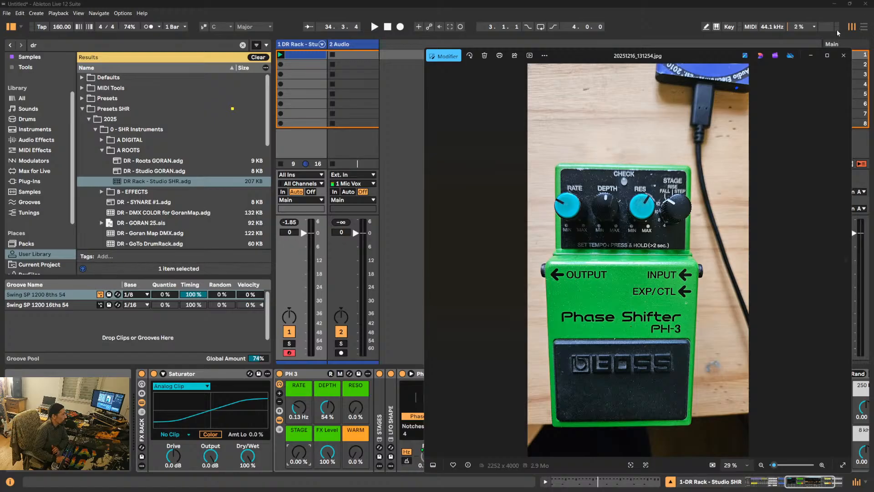
{"action": "left_click", "coordinate": [811, 55]}
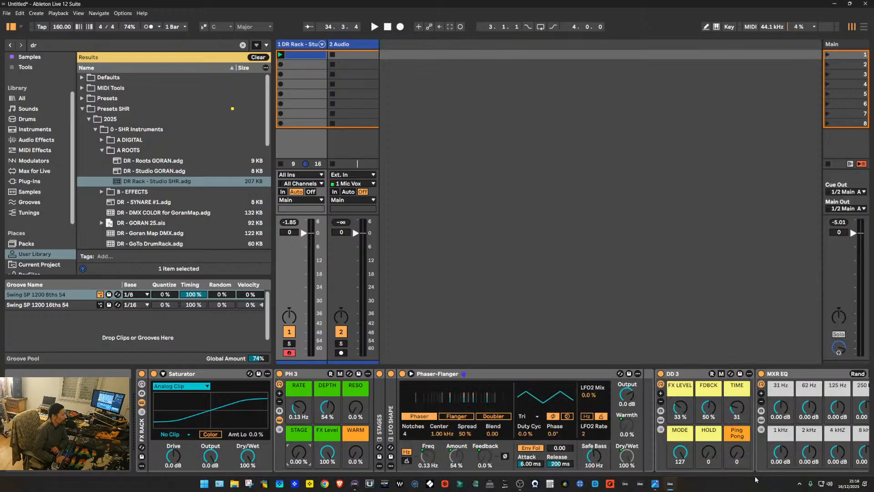
- Hide the drum rack's chain devices, find Phaser-Flanger among the audio effects and insert it between the drum rack and FX RACK
{"action": "left_click_drag", "start_coordinate": [805, 483], "coordinate": [776, 482]}
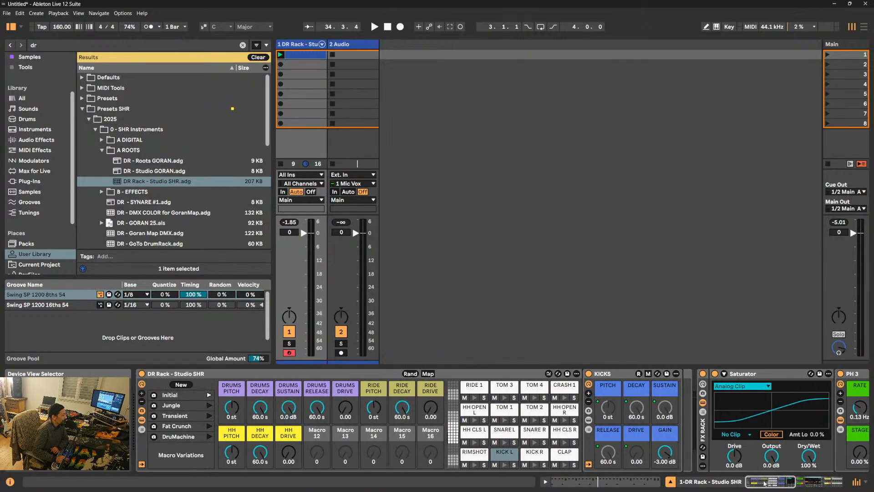
{"action": "left_click", "coordinate": [142, 420]}
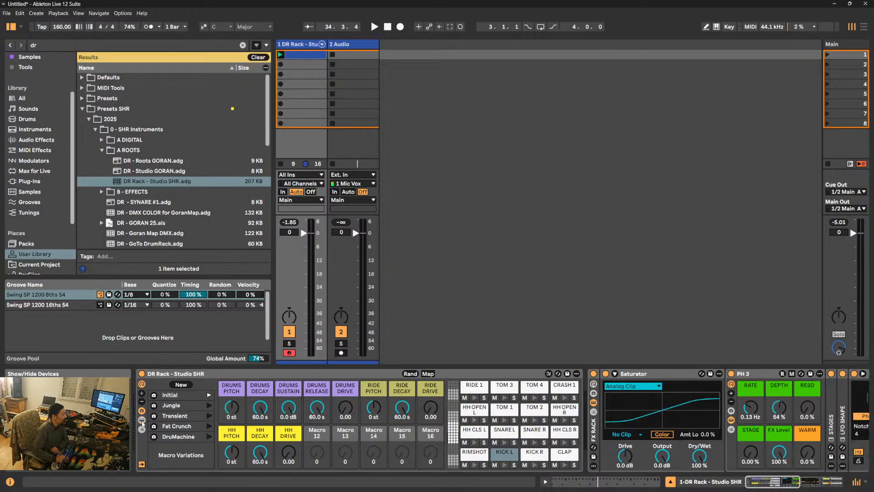
{"action": "left_click", "coordinate": [36, 140]}
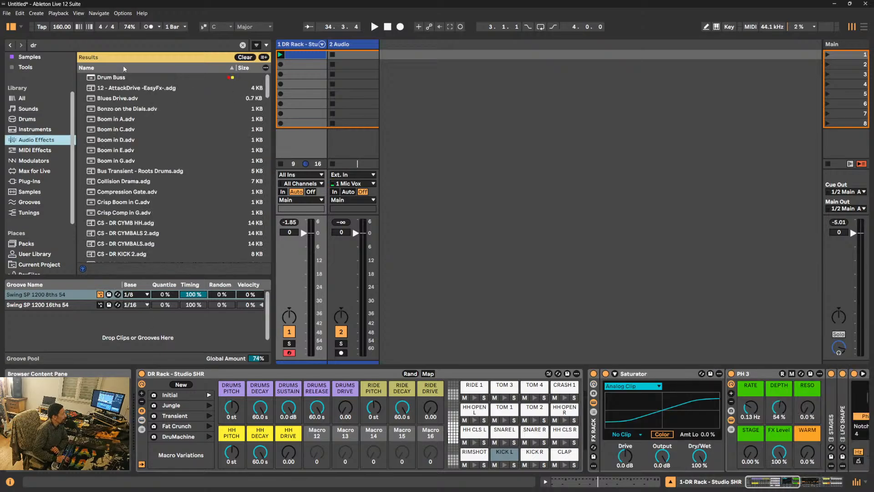
{"action": "left_click", "coordinate": [242, 45]}
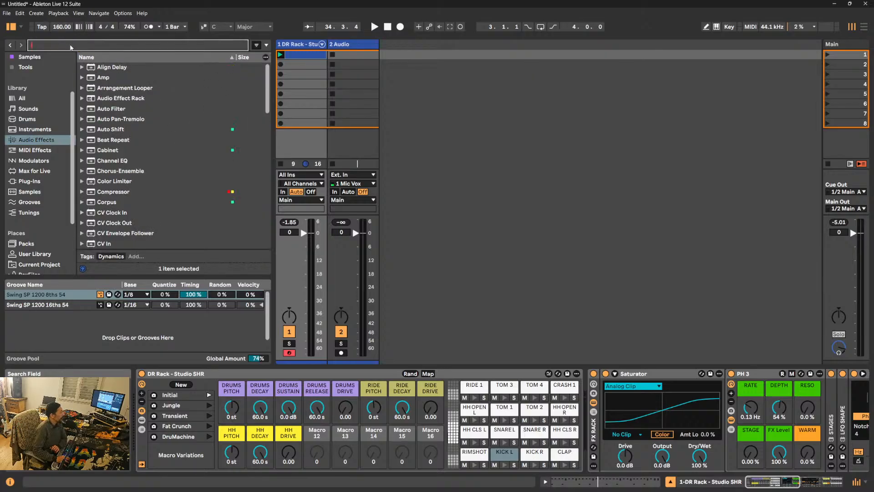
{"action": "type", "text": "phaser"}
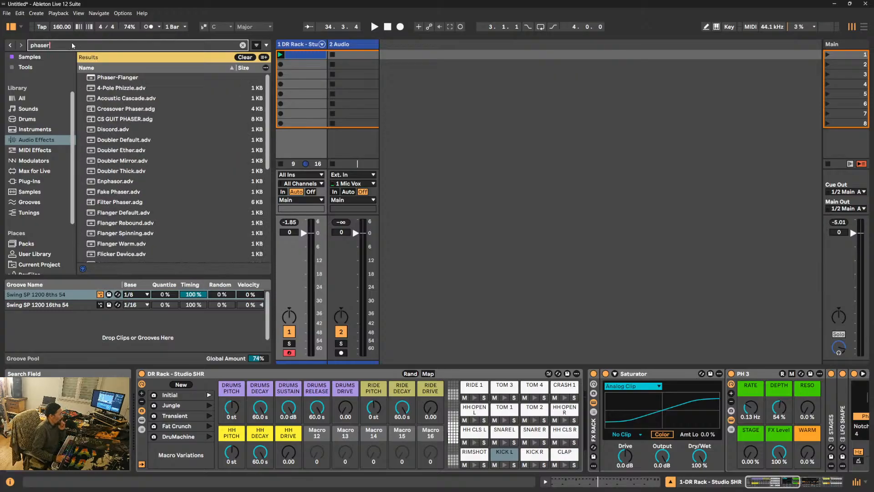
{"action": "key", "text": "Down"}
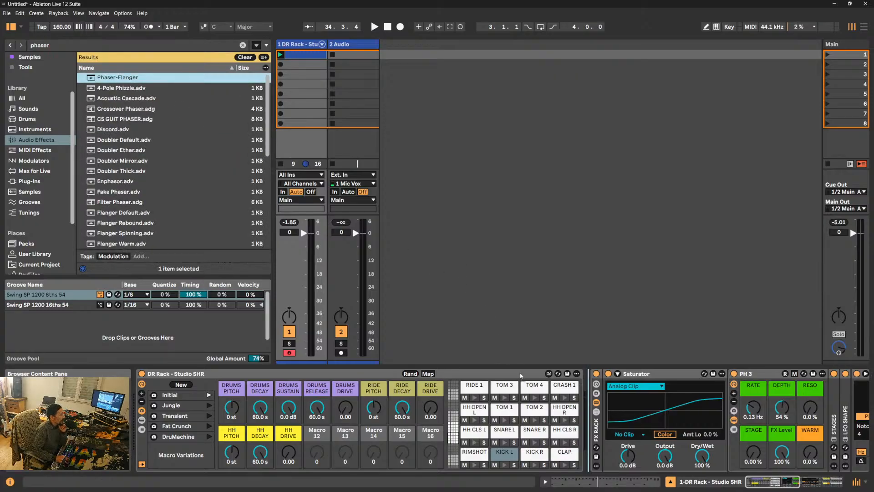
{"action": "left_click_drag", "start_coordinate": [584, 403], "coordinate": [583, 401]}
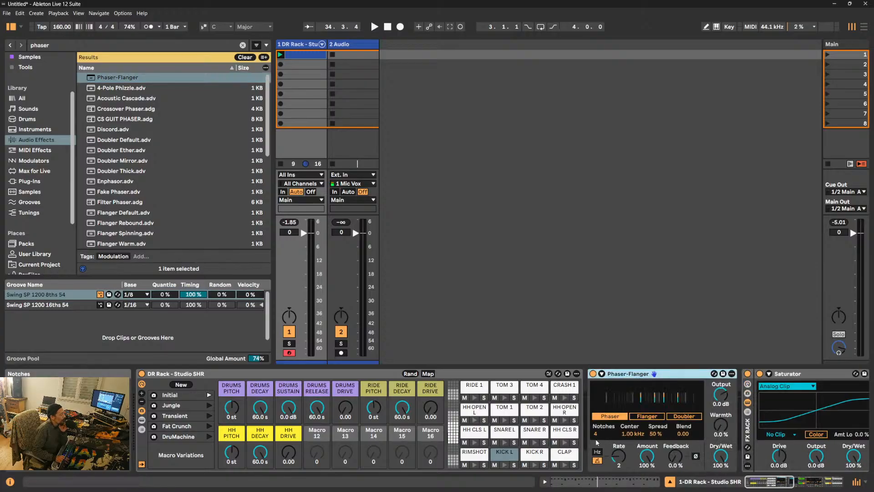
- Raise Notches on the newly added Phaser-Flanger to 42, then reduce it to 10
{"action": "left_click_drag", "start_coordinate": [597, 432], "coordinate": [598, 401]}
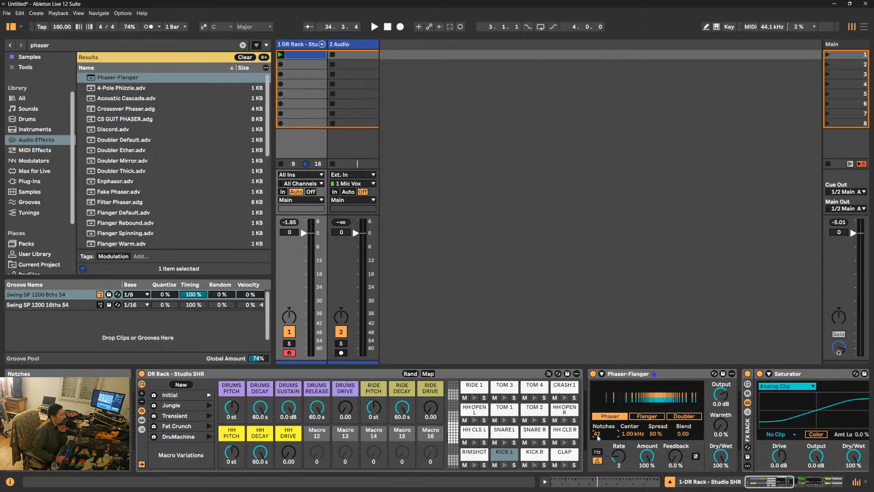
{"action": "left_click_drag", "start_coordinate": [598, 434], "coordinate": [598, 461]}
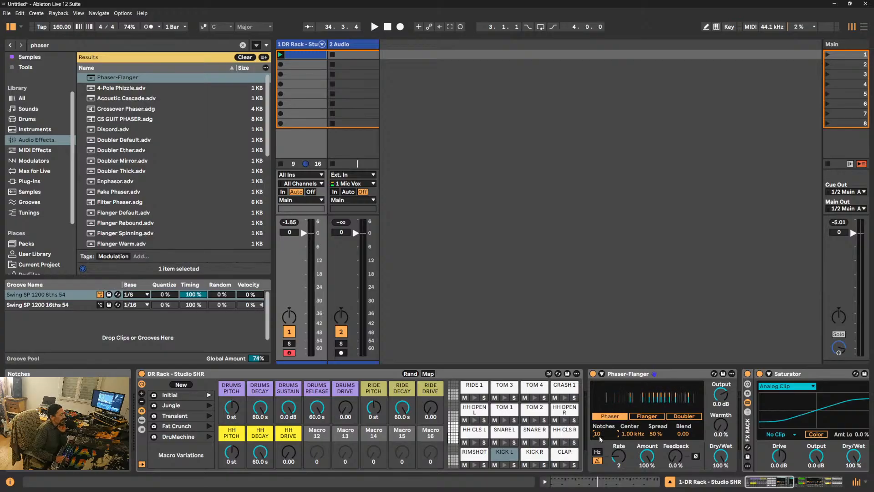
- Try the PH 3 rack's STAGE macro, return it to 0%, and unfold the STAGES device
{"action": "left_click_drag", "start_coordinate": [759, 483], "coordinate": [795, 482]}
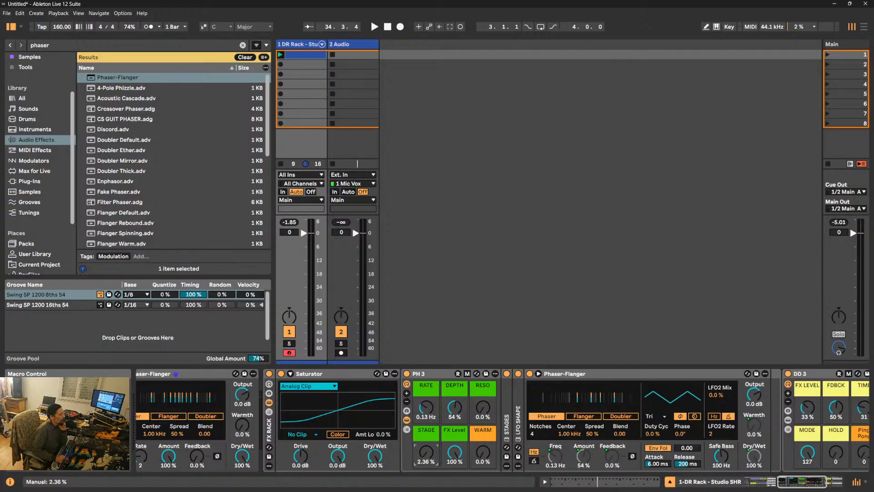
{"action": "mouse_move", "coordinate": [426, 451]}
{"action": "left_mouse_down"}
{"action": "mouse_move", "coordinate": [426, 408]}
{"action": "mouse_move", "coordinate": [426, 453]}
{"action": "left_mouse_up"}
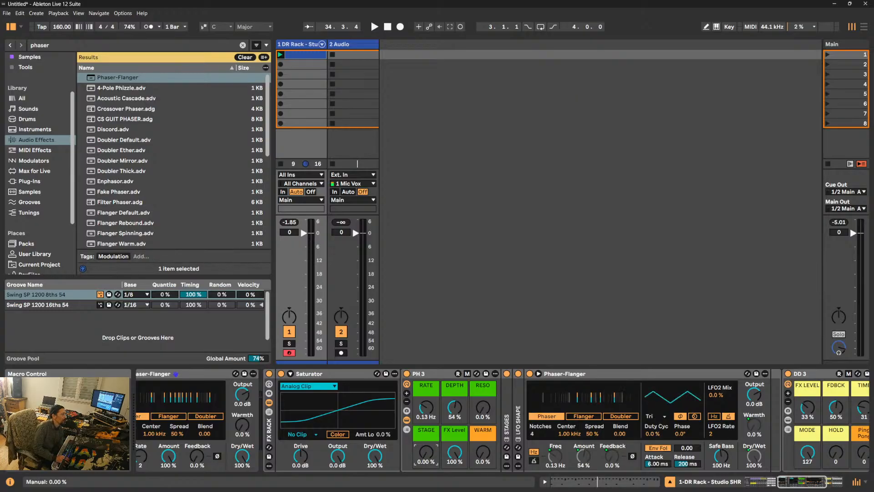
{"action": "double_click", "coordinate": [509, 395]}
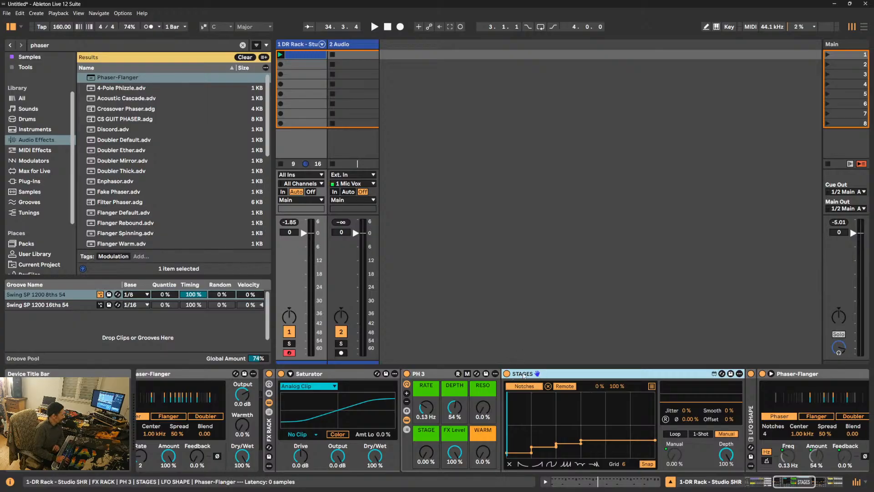
{"action": "key", "text": "ctrl+r"}
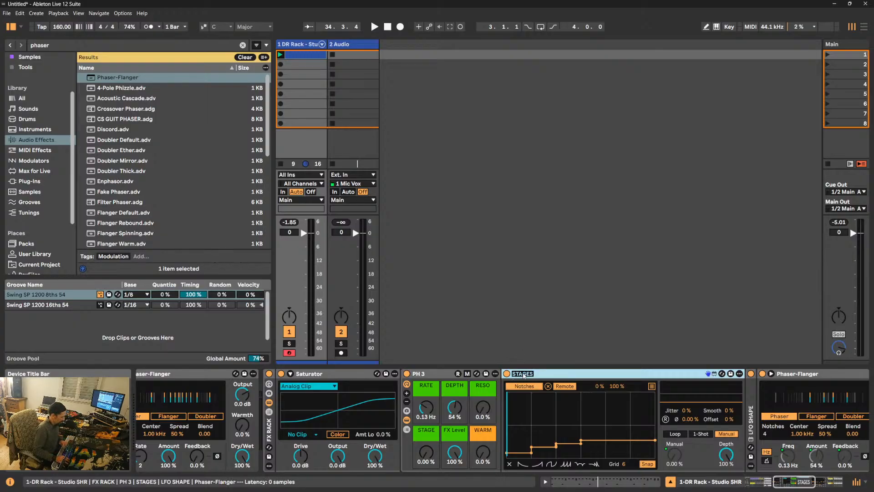
{"action": "key", "text": "BackSpace"}
{"action": "type", "text": "Shaper"}
{"action": "key", "text": "Return"}
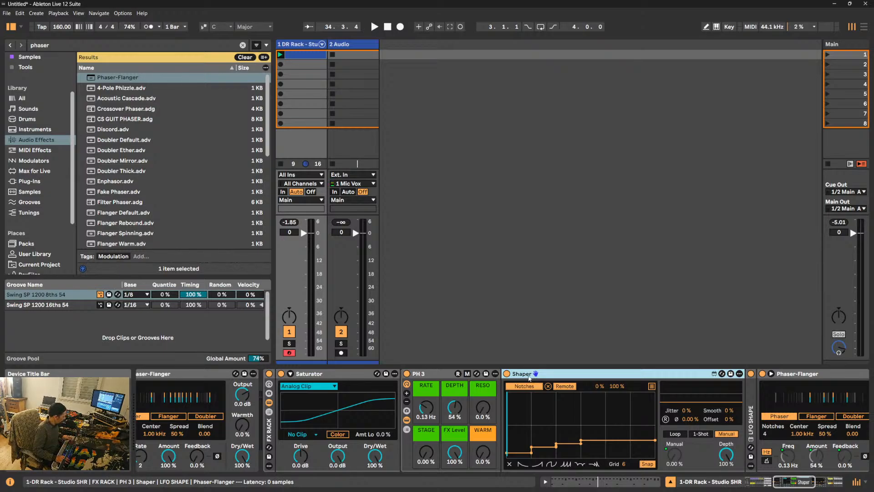
{"action": "key", "text": "ctrl+z"}
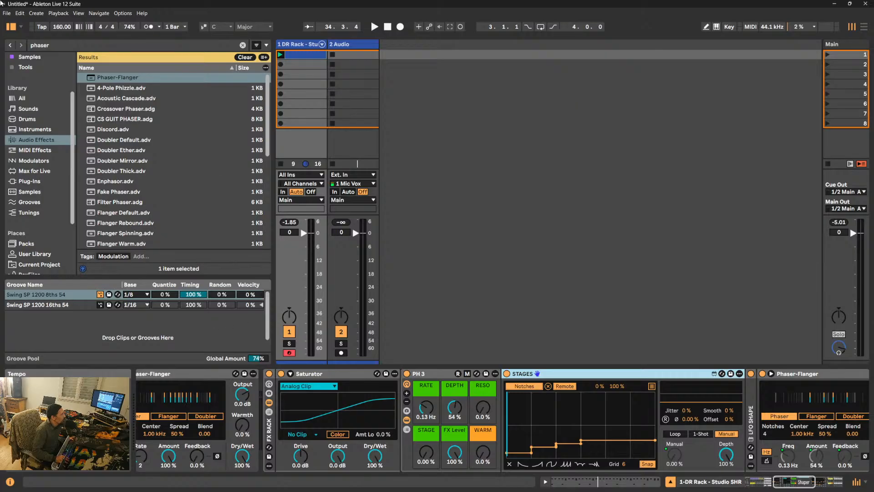
- Search the audio effects for "shaper" and insert a Shaper between the added Phaser-Flanger and FX RACK
{"action": "left_click", "coordinate": [56, 45]}
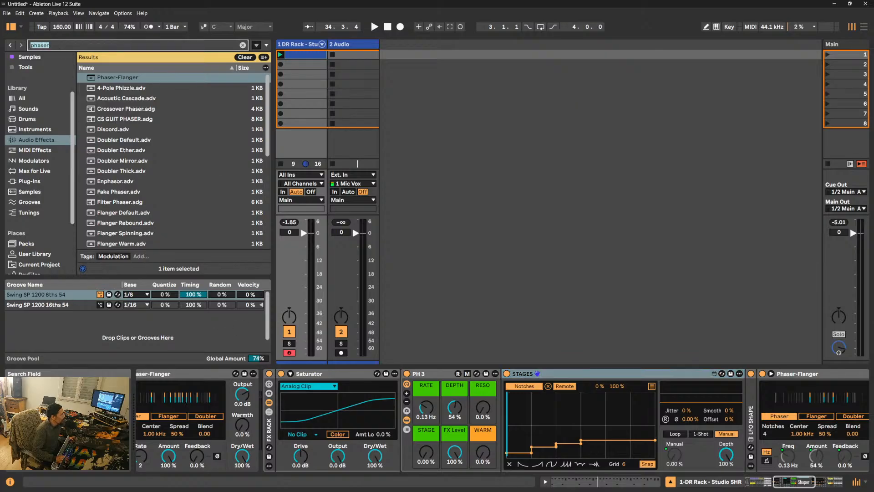
{"action": "type", "text": "shaper"}
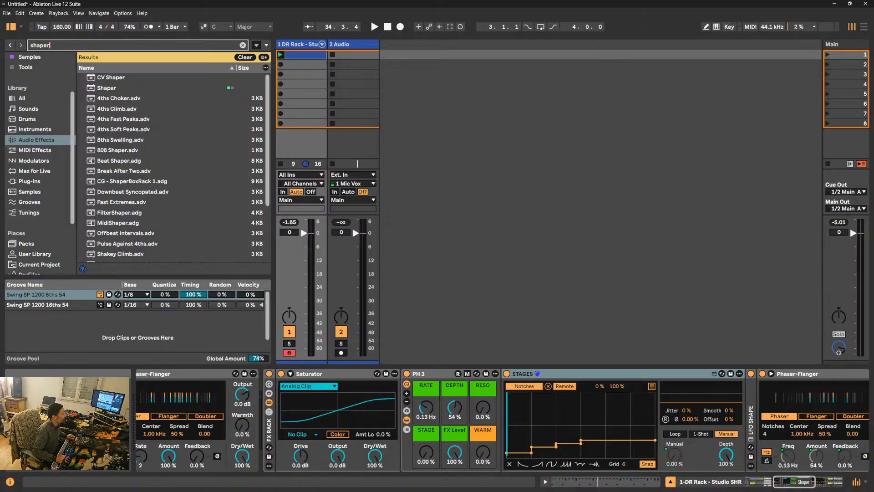
{"action": "left_click", "coordinate": [107, 91]}
{"action": "mouse_move", "coordinate": [107, 91]}
{"action": "left_mouse_down"}
{"action": "mouse_move", "coordinate": [267, 200]}
{"action": "mouse_move", "coordinate": [265, 410]}
{"action": "left_mouse_up"}
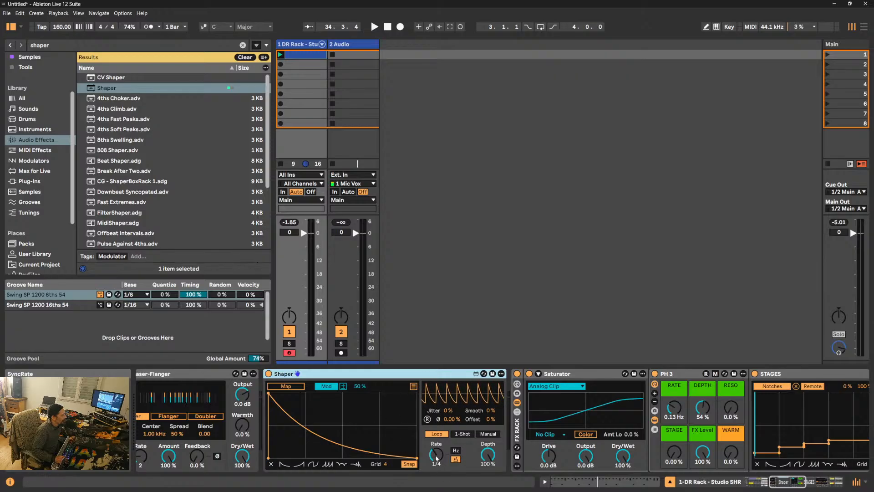
- Try different rates on the new Shaper, ending at 3/16, and lower its Depth to 92.1%
{"action": "left_click_drag", "start_coordinate": [436, 455], "coordinate": [486, 455]}
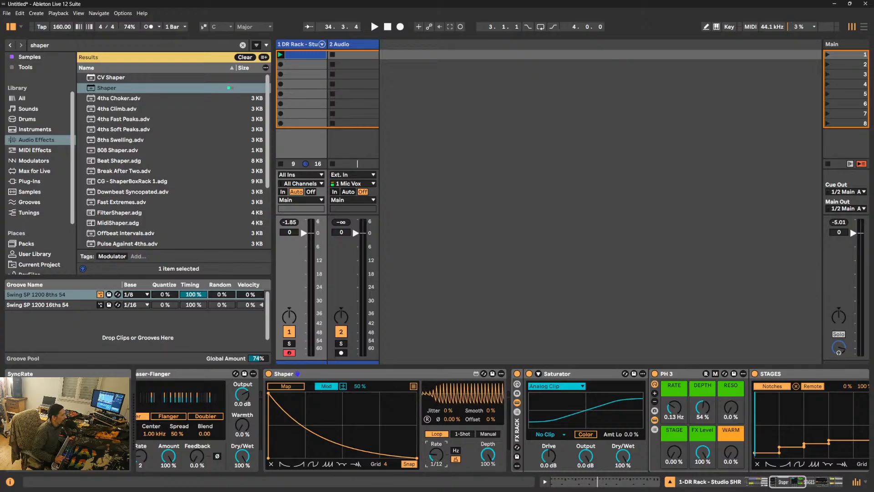
{"action": "left_click_drag", "start_coordinate": [432, 458], "coordinate": [433, 451]}
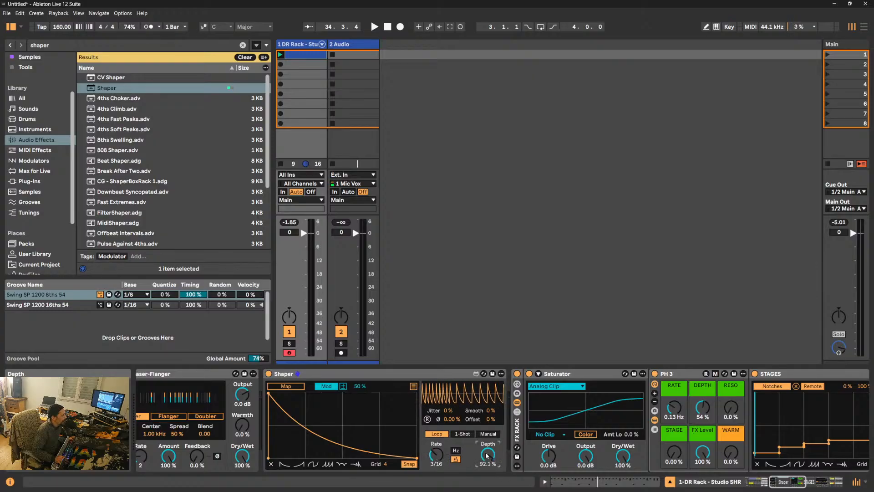
{"action": "left_click_drag", "start_coordinate": [486, 454], "coordinate": [487, 457]}
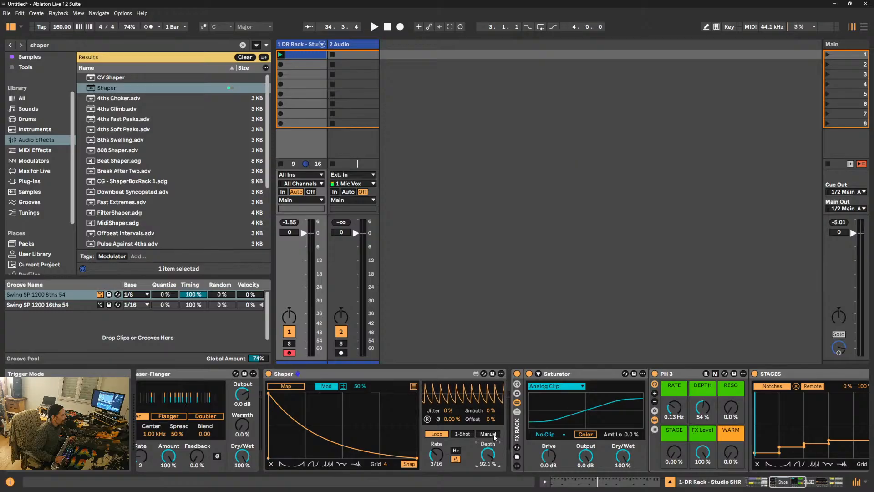
- Switch the new Shaper to Manual trigger mode, reduce Depth to 0%, and try its Manual control
{"action": "left_click", "coordinate": [488, 434]}
{"action": "left_click_drag", "start_coordinate": [485, 459], "coordinate": [486, 491]}
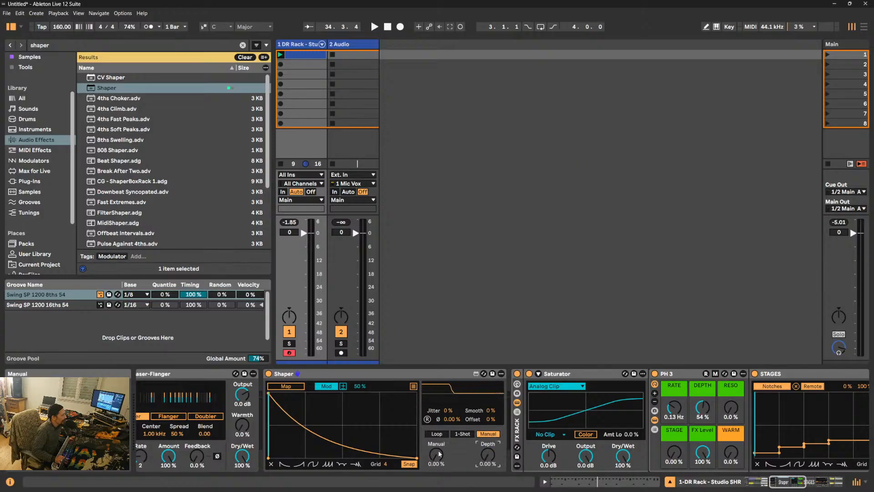
{"action": "mouse_move", "coordinate": [436, 454]}
{"action": "left_mouse_down"}
{"action": "mouse_move", "coordinate": [435, 369]}
{"action": "mouse_move", "coordinate": [435, 460]}
{"action": "left_mouse_up"}
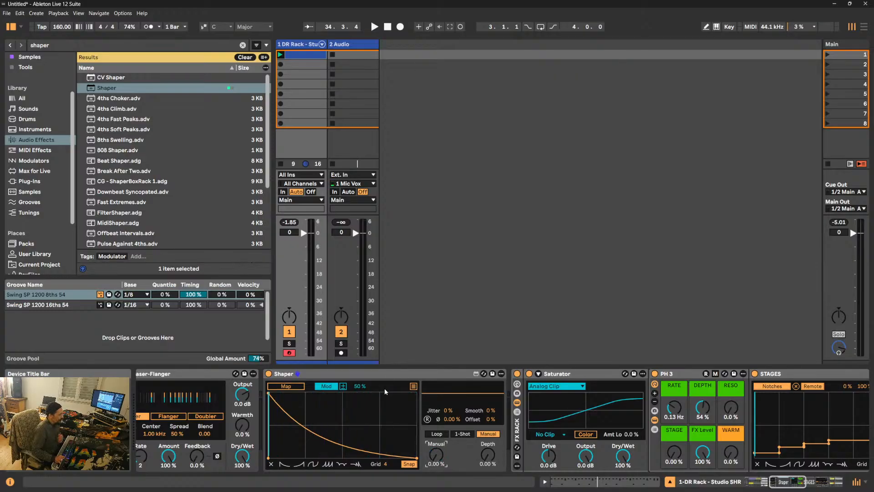
{"action": "left_click", "coordinate": [387, 374]}
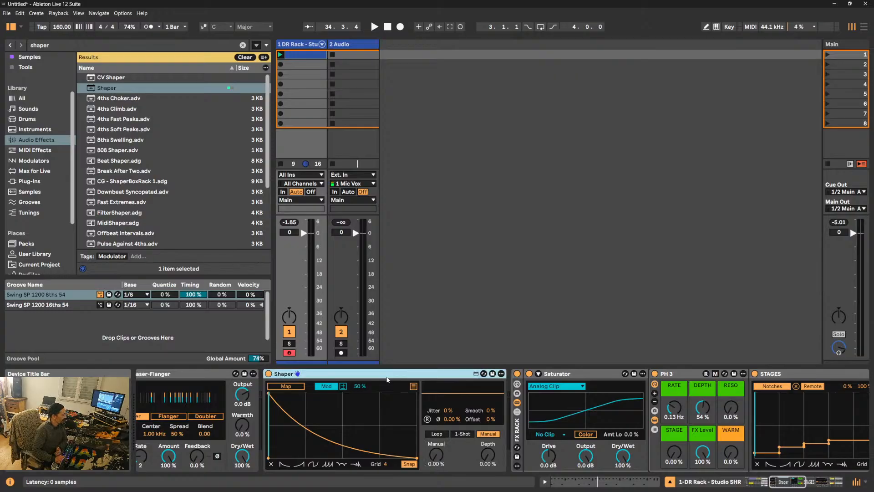
- Raise the PH 3 rack's STAGE macro to 66.1% and compare it with the STAGE knob on the pedal photo
{"action": "left_click_drag", "start_coordinate": [780, 483], "coordinate": [802, 483]}
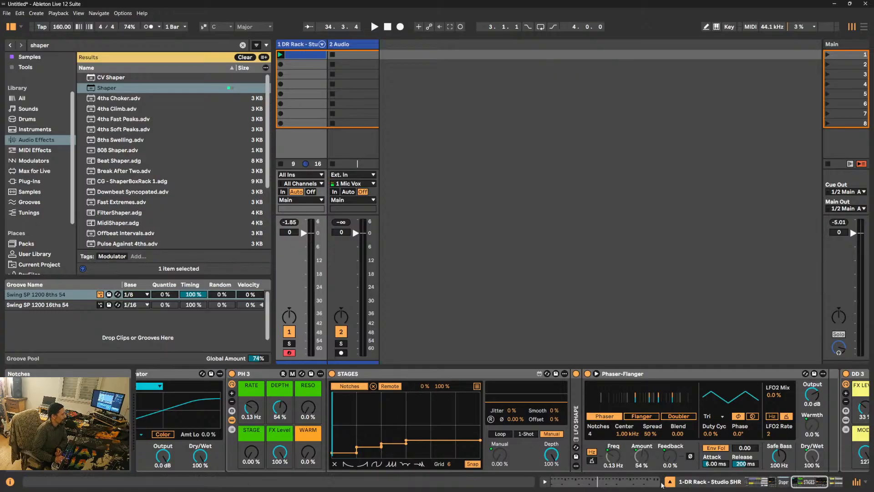
{"action": "left_click_drag", "start_coordinate": [810, 484], "coordinate": [800, 484]}
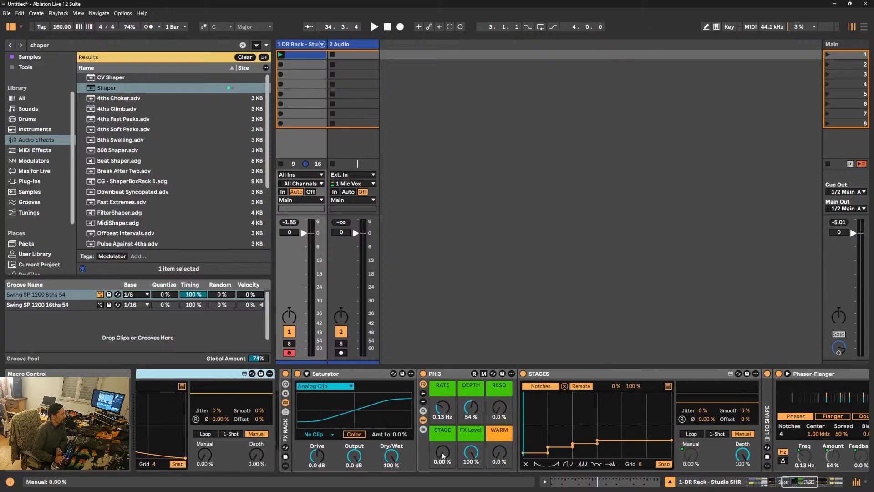
{"action": "left_click_drag", "start_coordinate": [443, 455], "coordinate": [443, 421]}
{"action": "left_click_drag", "start_coordinate": [442, 457], "coordinate": [442, 456]}
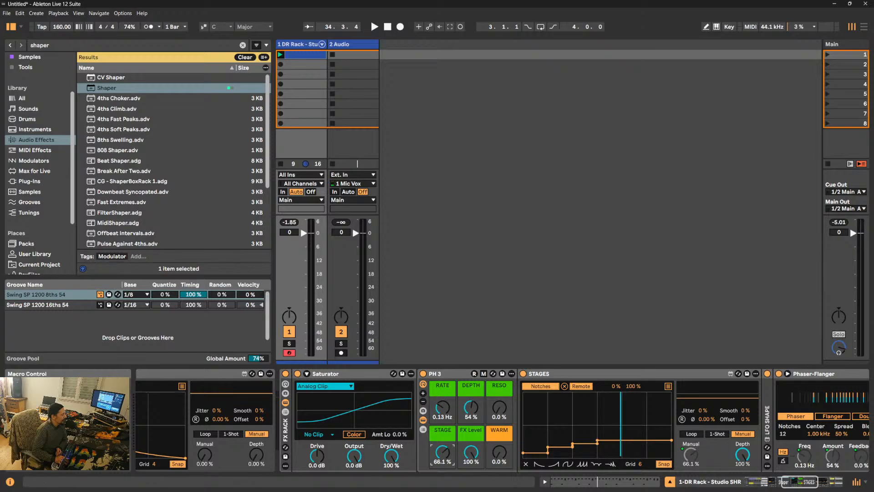
{"action": "left_click", "coordinate": [656, 483]}
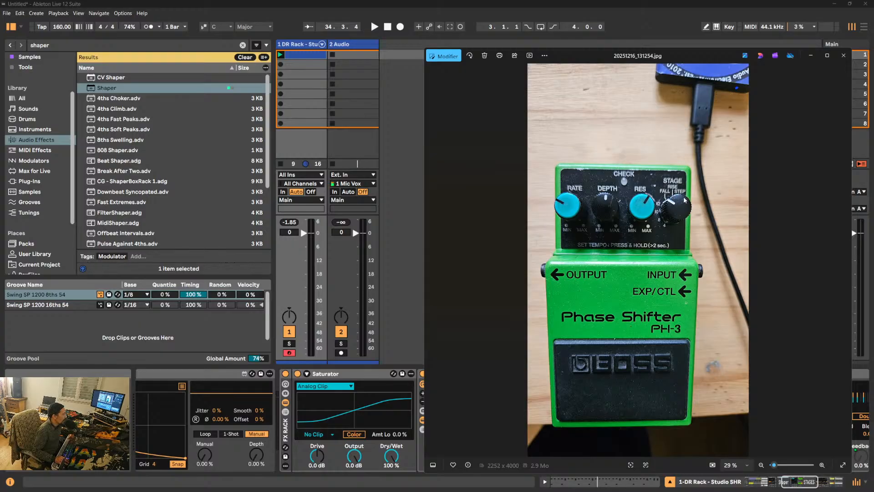
{"action": "left_click", "coordinate": [812, 55]}
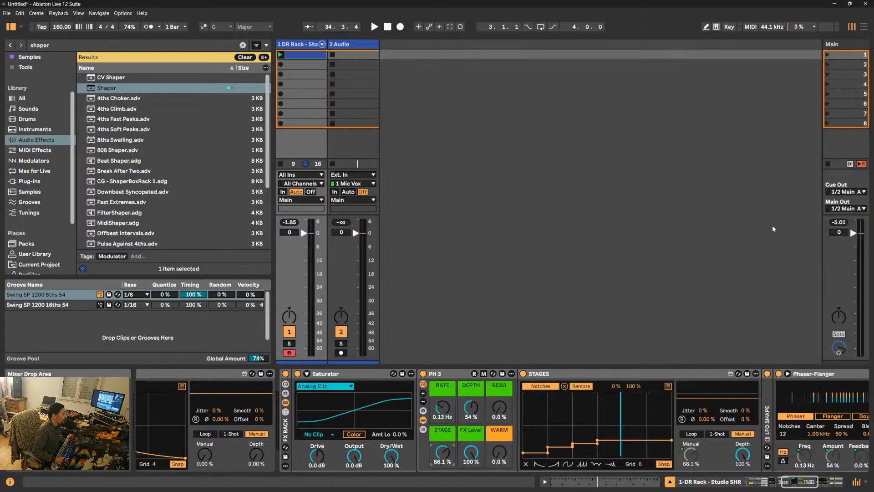
- Delete the demonstration Shaper and Phaser-Flanger sitting between the drum rack and FX RACK
{"action": "left_click", "coordinate": [795, 484]}
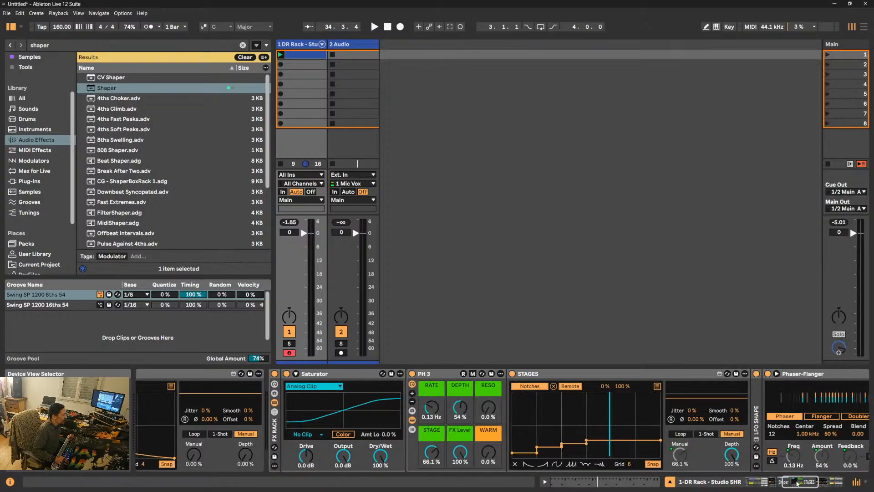
{"action": "left_click", "coordinate": [219, 374]}
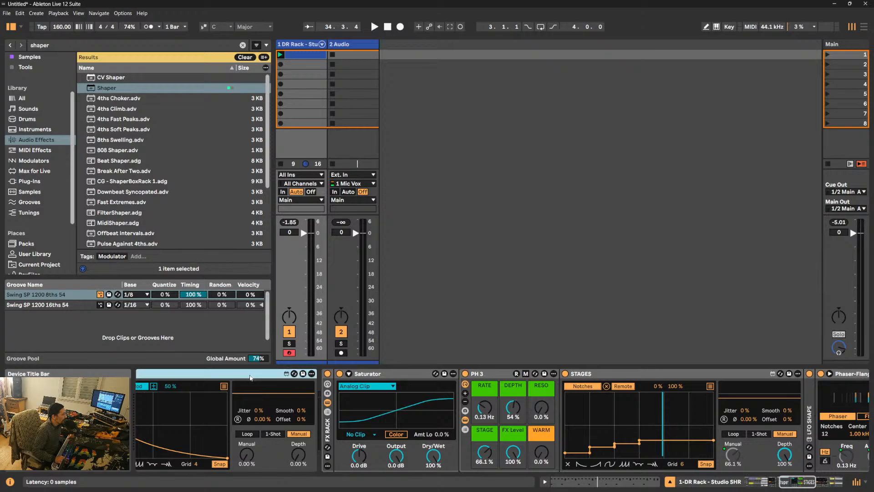
{"action": "left_click", "coordinate": [796, 485]}
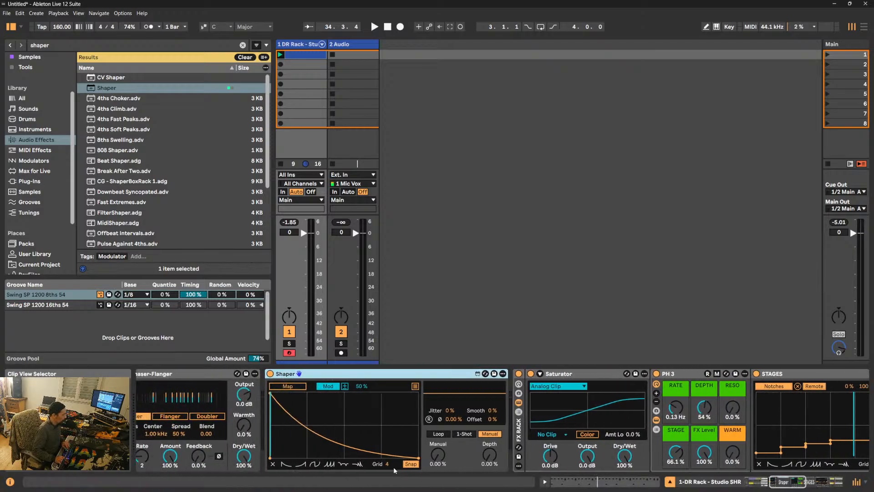
{"action": "scroll", "coordinate": [160, 381], "scroll_direction": "right", "scroll_amount": 5}
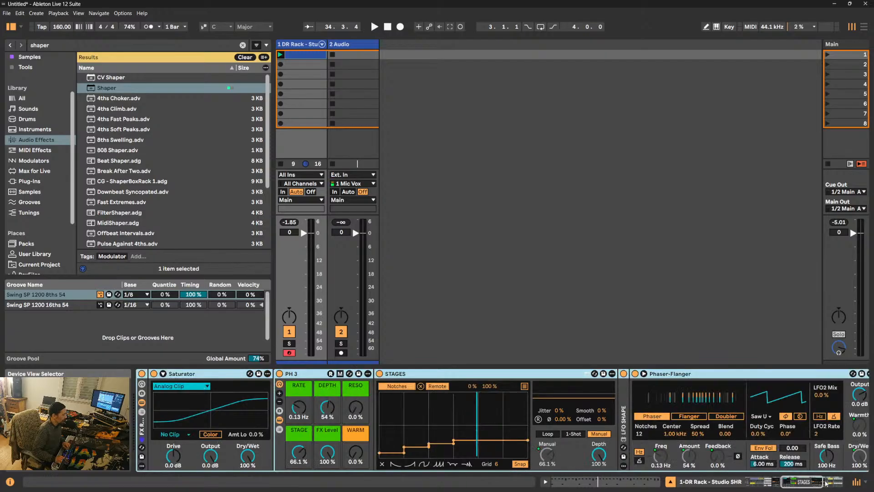
{"action": "left_click_drag", "start_coordinate": [810, 485], "coordinate": [785, 488]}
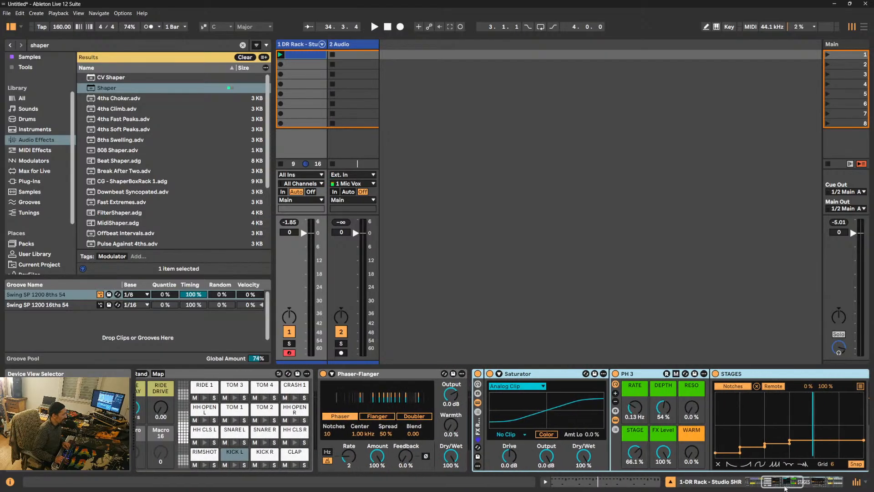
{"action": "left_click", "coordinate": [385, 375]}
{"action": "key", "text": "Delete"}
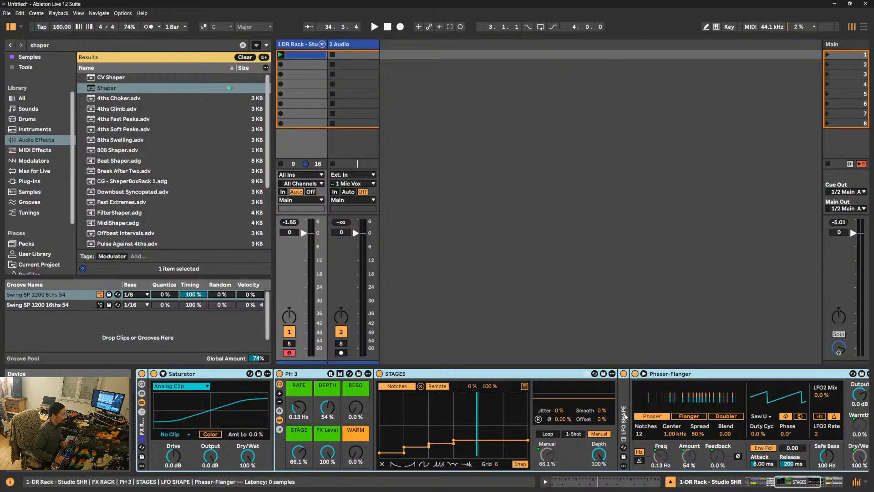
- Unfold the LFO SHAPE device and examine its Mod Wave curve alongside the STAGES curve
{"action": "double_click", "coordinate": [623, 391]}
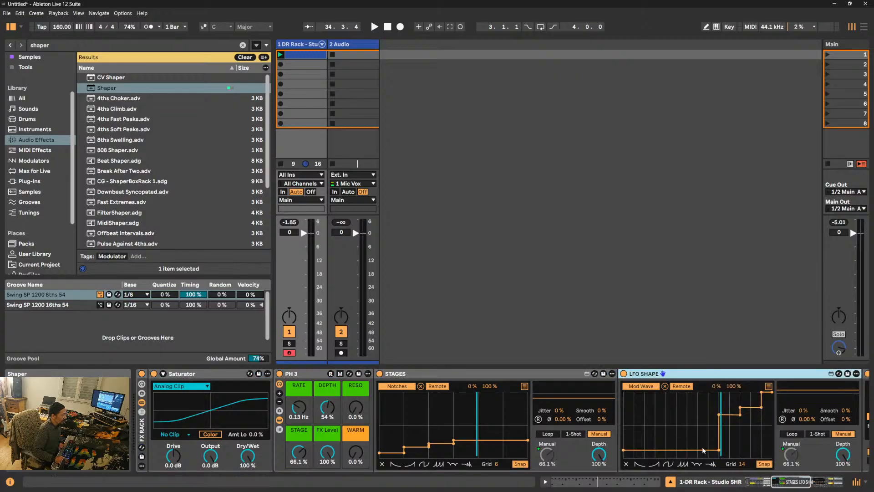
{"action": "left_click_drag", "start_coordinate": [776, 481], "coordinate": [778, 482]}
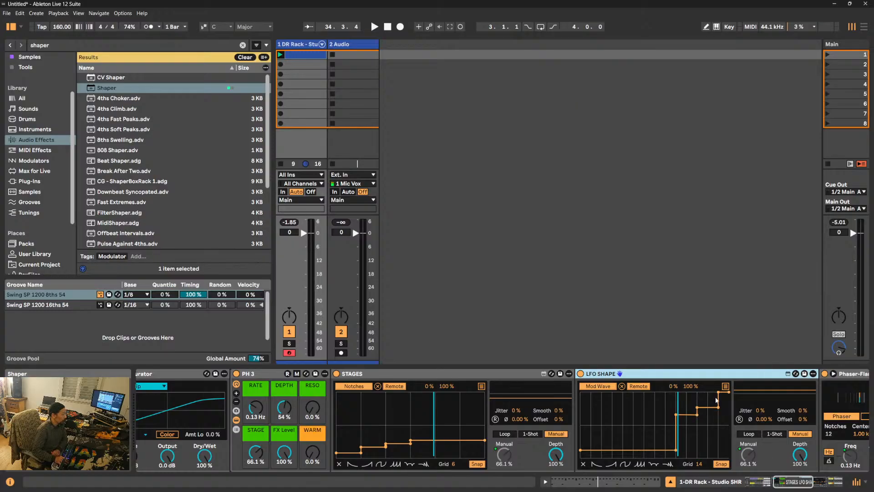
{"action": "left_click_drag", "start_coordinate": [783, 485], "coordinate": [789, 486]}
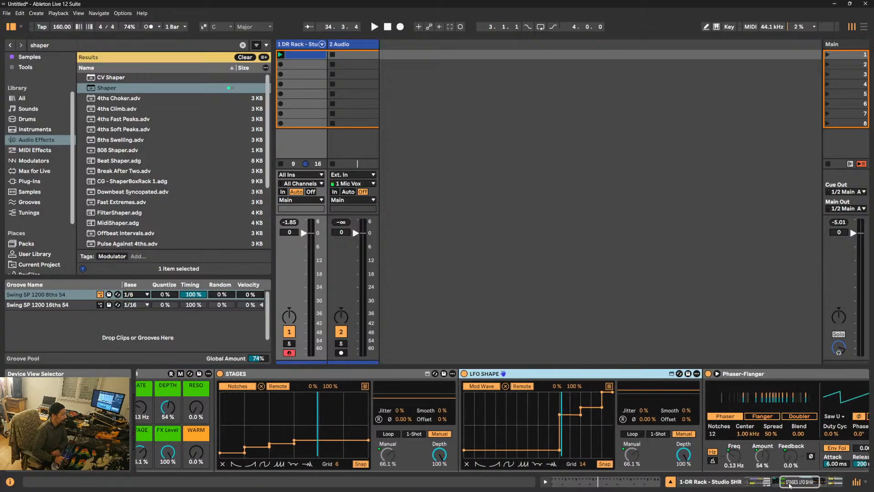
{"action": "left_click_drag", "start_coordinate": [790, 486], "coordinate": [789, 485]}
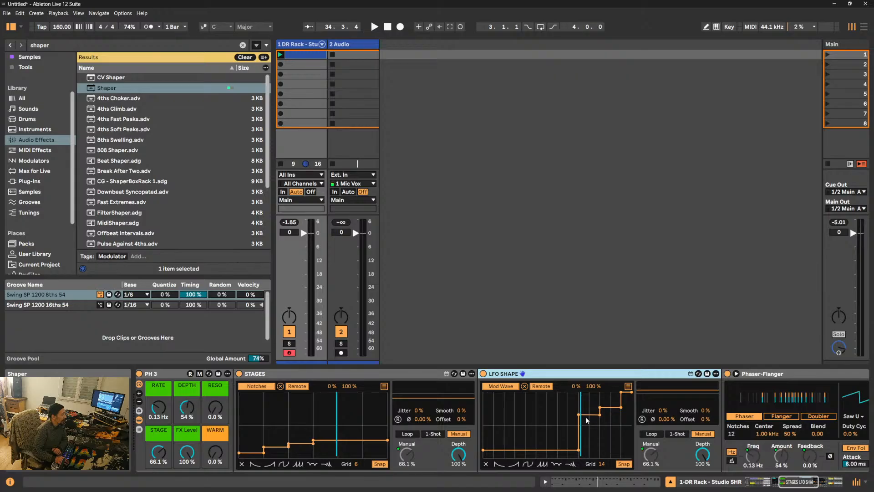
- Try the STAGE macro at 81.9% and 64.6% against both Shaper curves, then return it to 0%
{"action": "left_click_drag", "start_coordinate": [158, 454], "coordinate": [159, 442]}
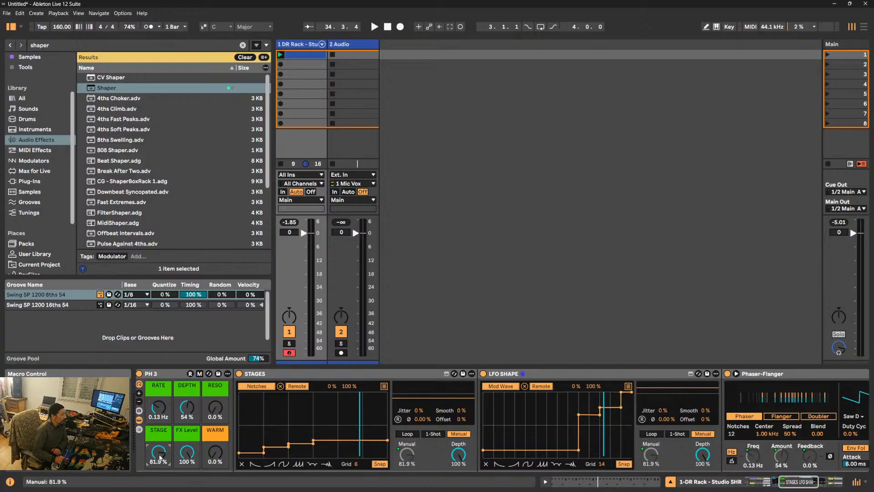
{"action": "left_click_drag", "start_coordinate": [159, 452], "coordinate": [159, 460]}
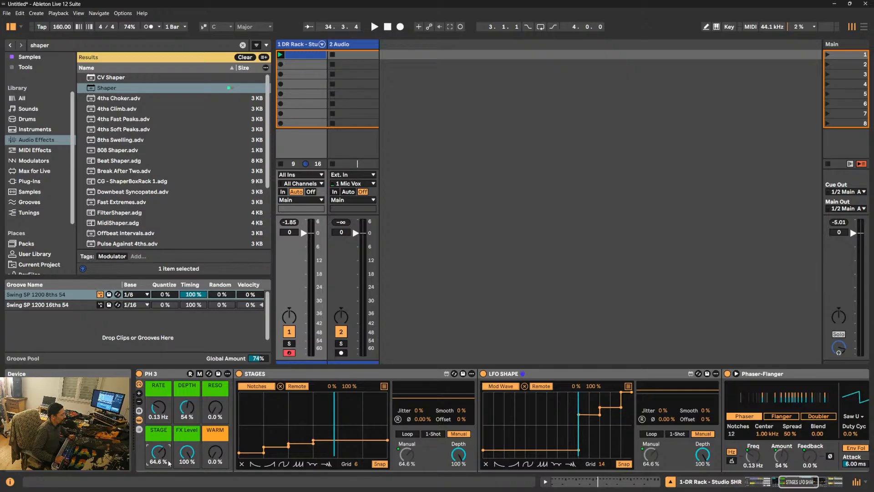
{"action": "left_click_drag", "start_coordinate": [158, 458], "coordinate": [159, 483]}
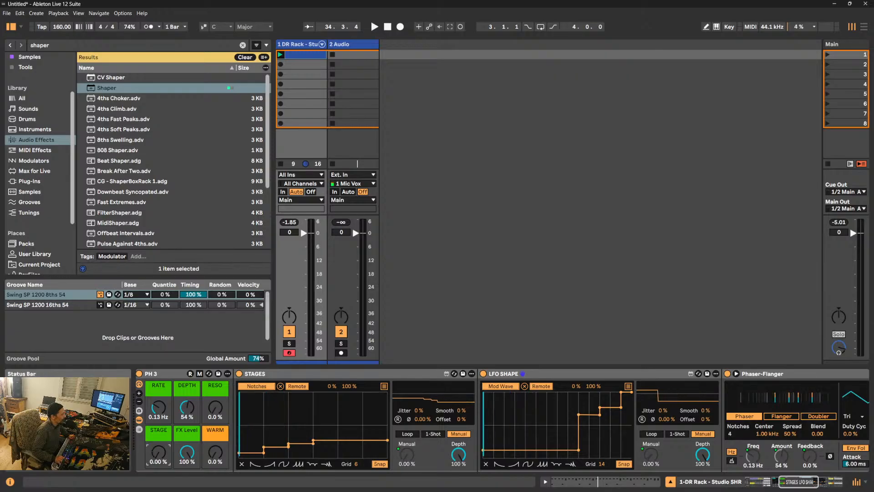
- Check the STAGE markings on the pedal photo, then raise the STAGE macro to 67.7% and return it to 0%
{"action": "left_click", "coordinate": [658, 485]}
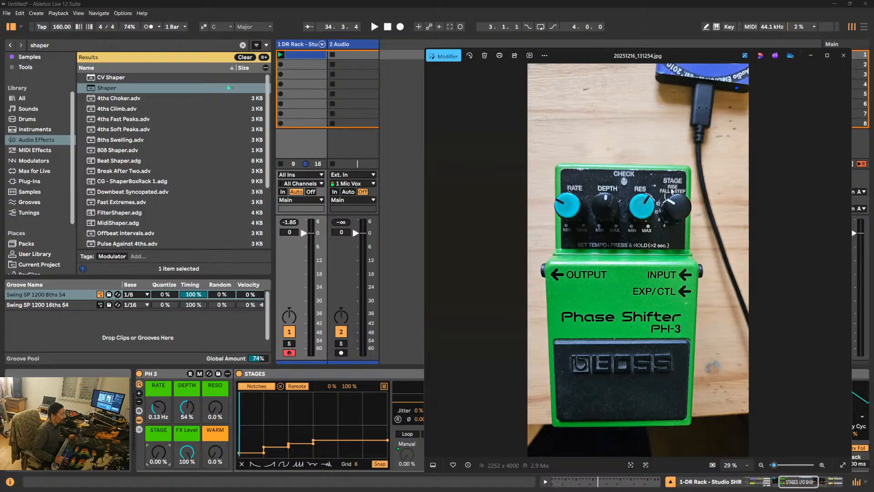
{"action": "left_click", "coordinate": [811, 55]}
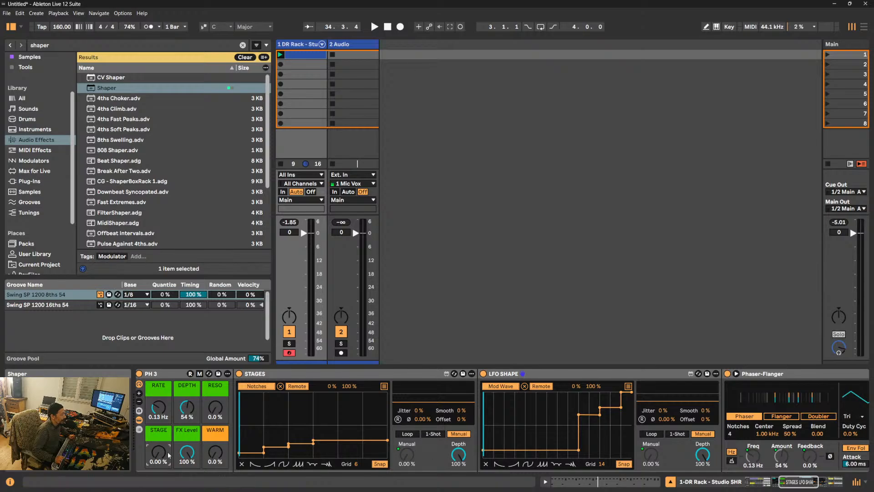
{"action": "left_click_drag", "start_coordinate": [158, 452], "coordinate": [159, 416]}
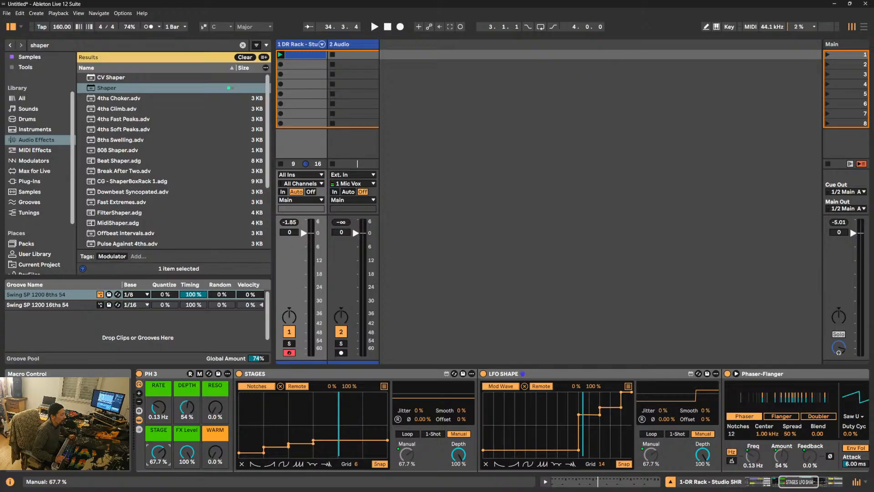
{"action": "left_click_drag", "start_coordinate": [158, 452], "coordinate": [158, 490]}
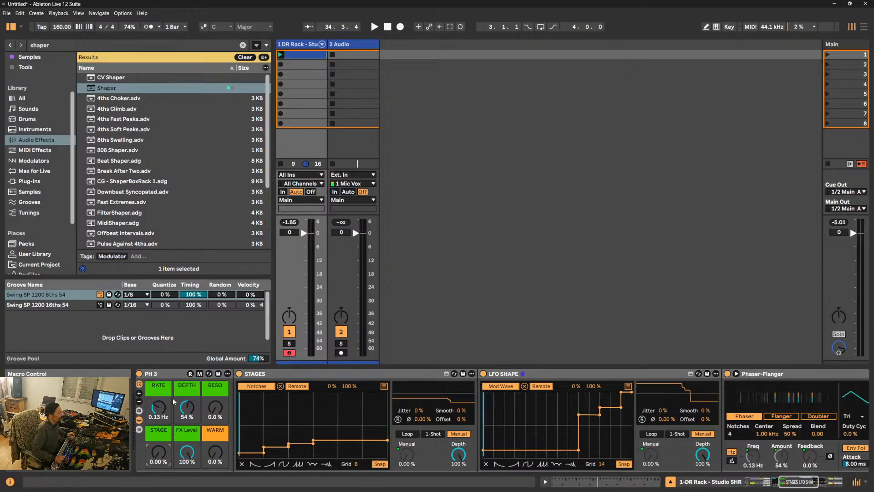
- Fold the STAGES and LFO SHAPE devices, and colour the PH 3 rack's FX Level macro orange
{"action": "double_click", "coordinate": [316, 374]}
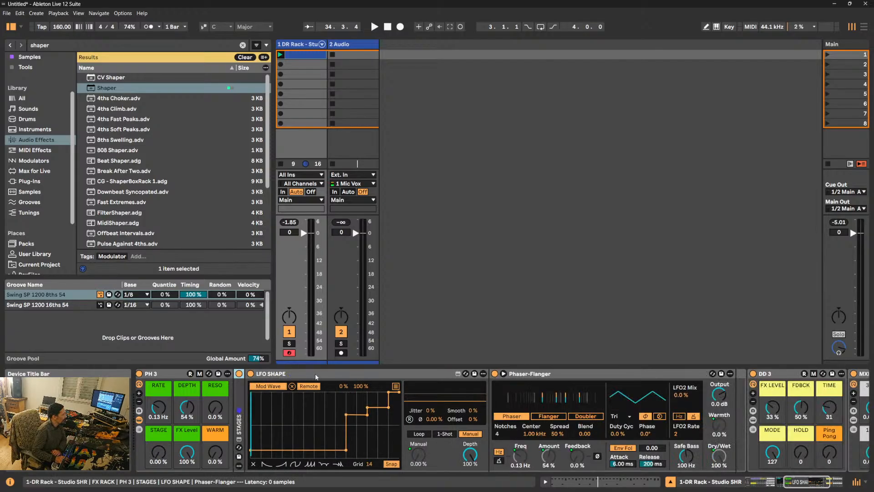
{"action": "double_click", "coordinate": [315, 373]}
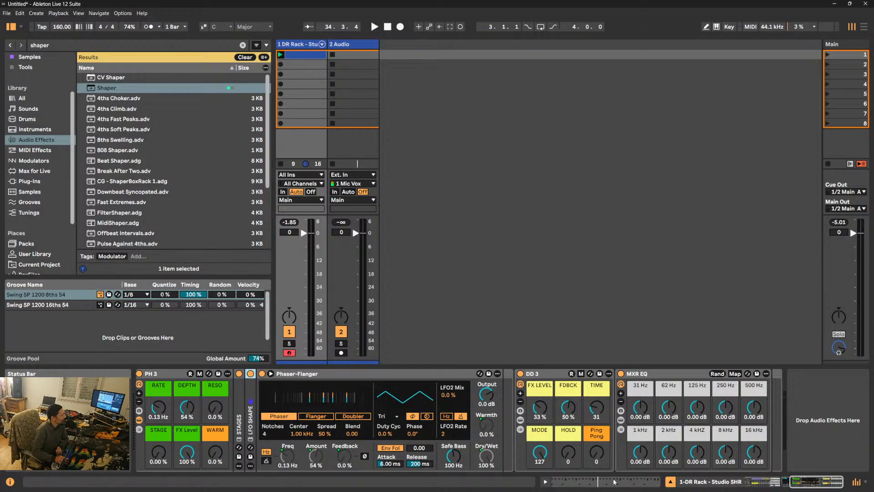
{"action": "right_click", "coordinate": [187, 452]}
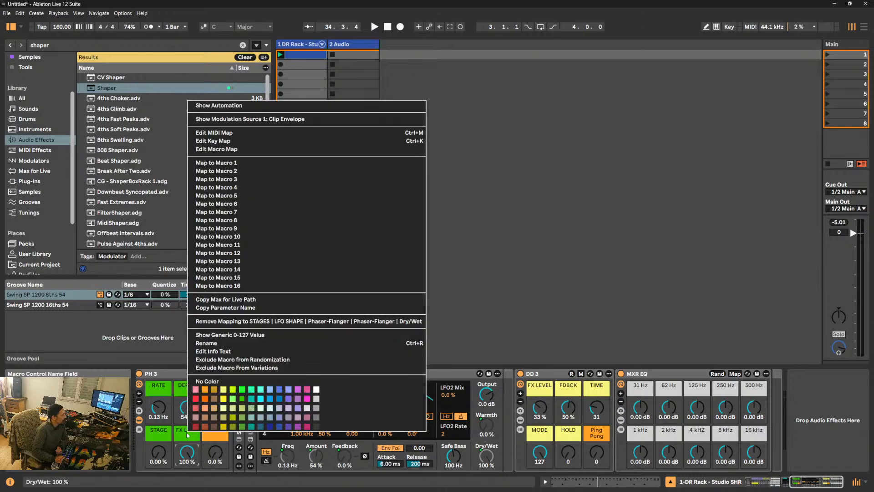
{"action": "left_click", "coordinate": [205, 390]}
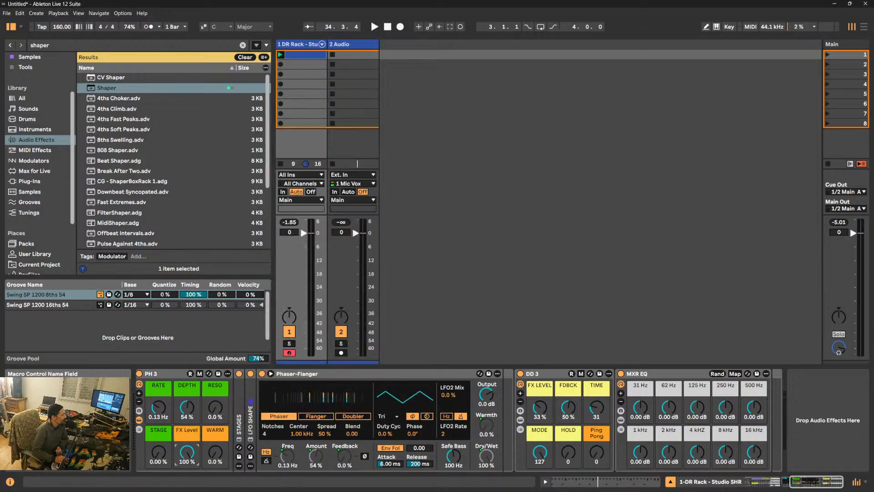
- Check the control knobs on the PH-3 pedal photo, then return to the Live set
{"action": "mouse_move", "coordinate": [475, 487]}
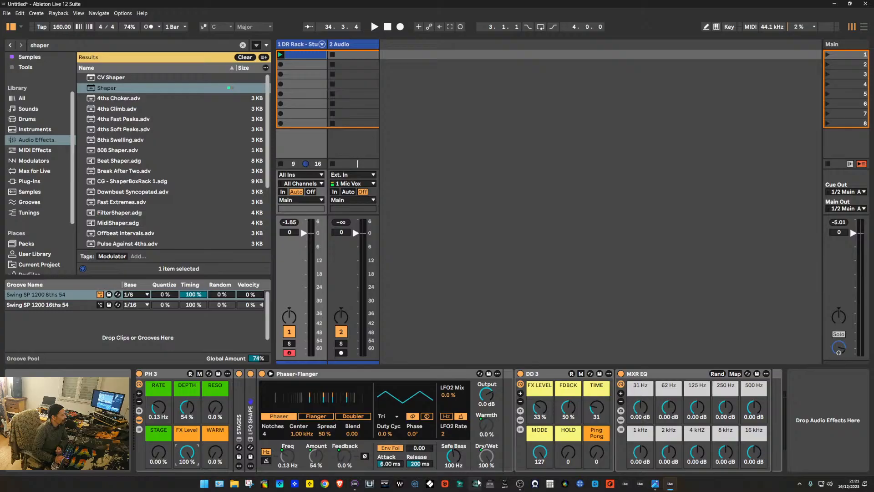
{"action": "left_click", "coordinate": [658, 487]}
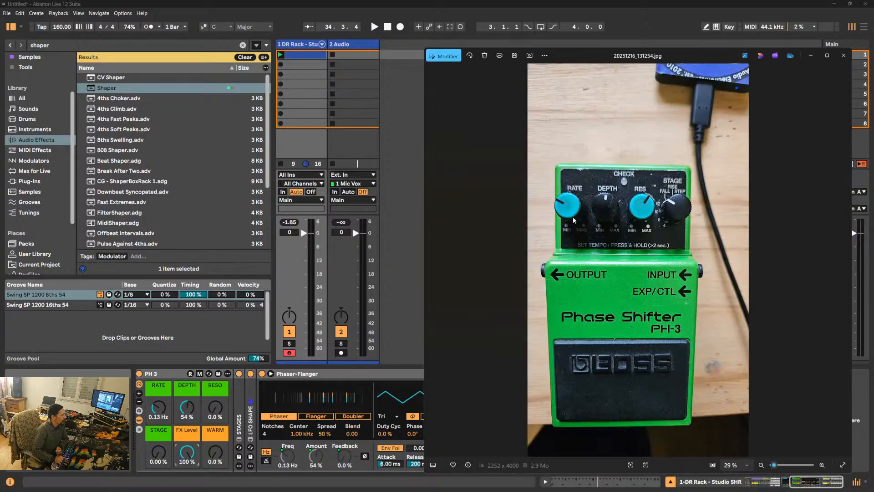
{"action": "left_click", "coordinate": [811, 60]}
- Reduce the PH 3 rack to four visible macro knobs, then restore all six including FX Level and WARM
{"action": "left_click", "coordinate": [810, 486]}
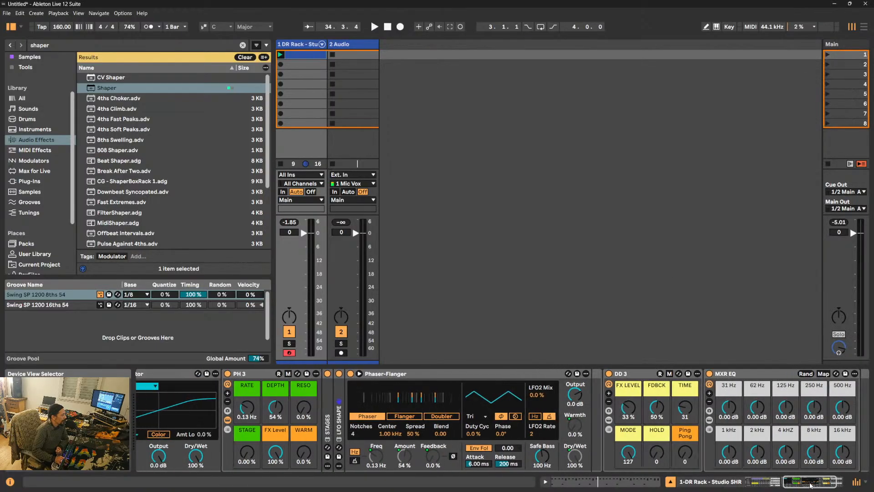
{"action": "left_click_drag", "start_coordinate": [811, 485], "coordinate": [801, 486]}
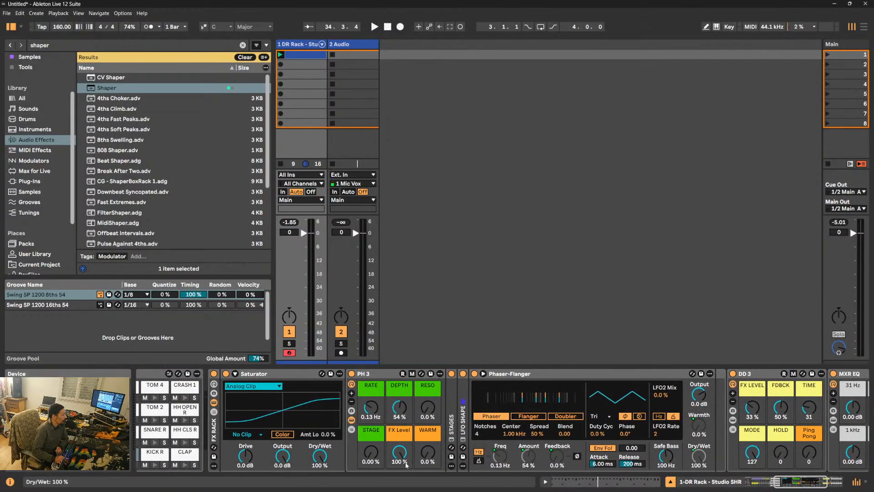
{"action": "left_click_drag", "start_coordinate": [405, 456], "coordinate": [428, 458]}
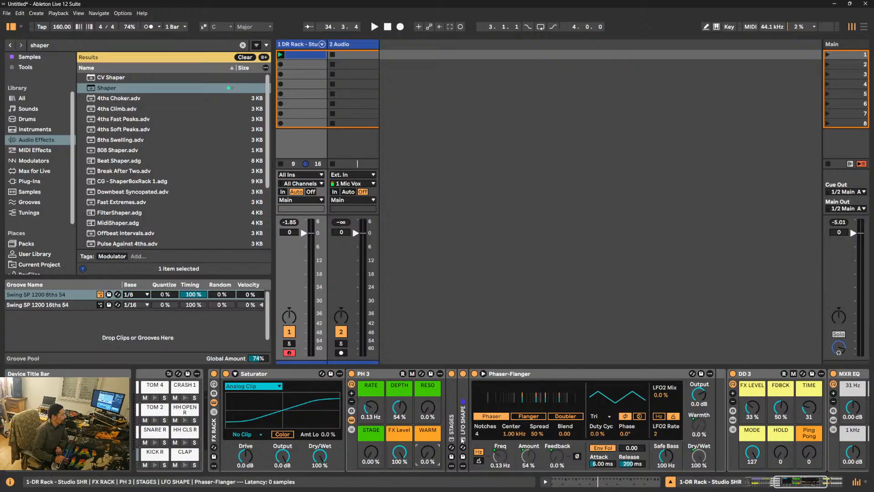
{"action": "left_click", "coordinate": [352, 402]}
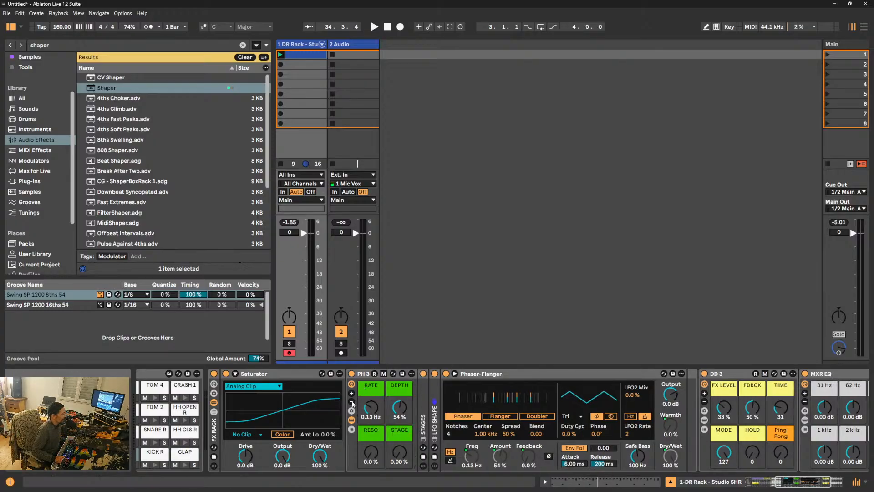
{"action": "left_click", "coordinate": [351, 394]}
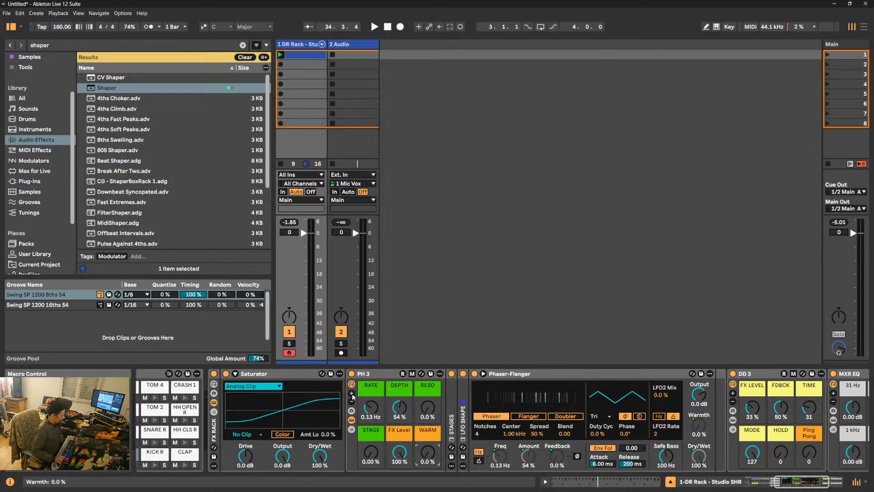
- Deactivate the MXR EQ and DD 3 racks at the end of the effects chain
{"action": "left_click", "coordinate": [783, 482]}
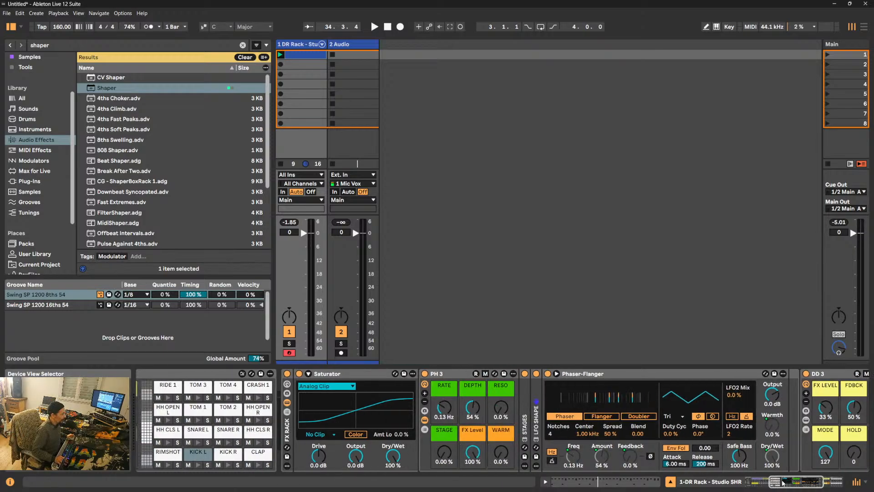
{"action": "left_click_drag", "start_coordinate": [808, 482], "coordinate": [828, 481]}
{"action": "left_click", "coordinate": [649, 374]}
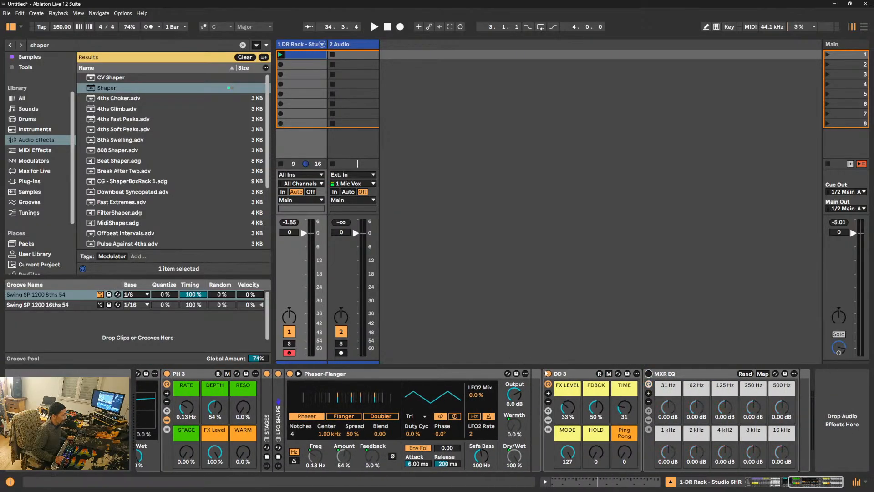
{"action": "left_click", "coordinate": [548, 373]}
{"action": "left_click_drag", "start_coordinate": [832, 483], "coordinate": [817, 481]}
- Insert a new MIDI track and a new return track in the set
{"action": "right_click", "coordinate": [740, 127]}
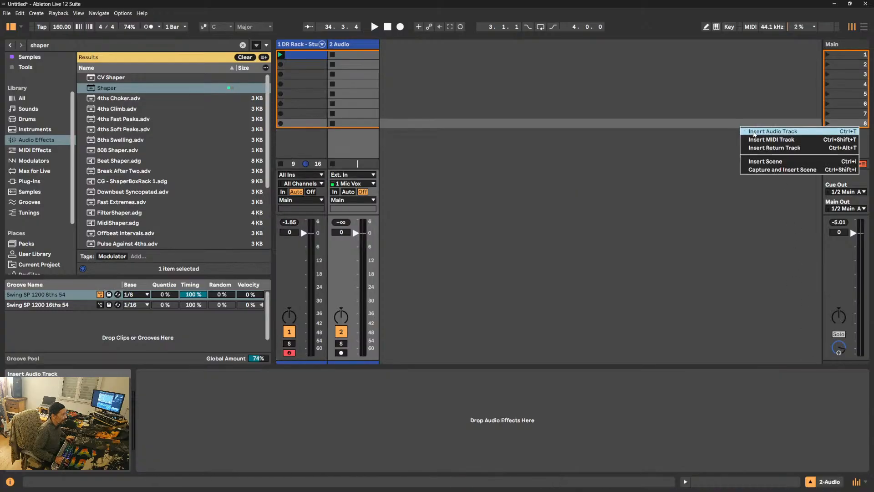
{"action": "left_click", "coordinate": [753, 139]}
{"action": "right_click", "coordinate": [726, 78]}
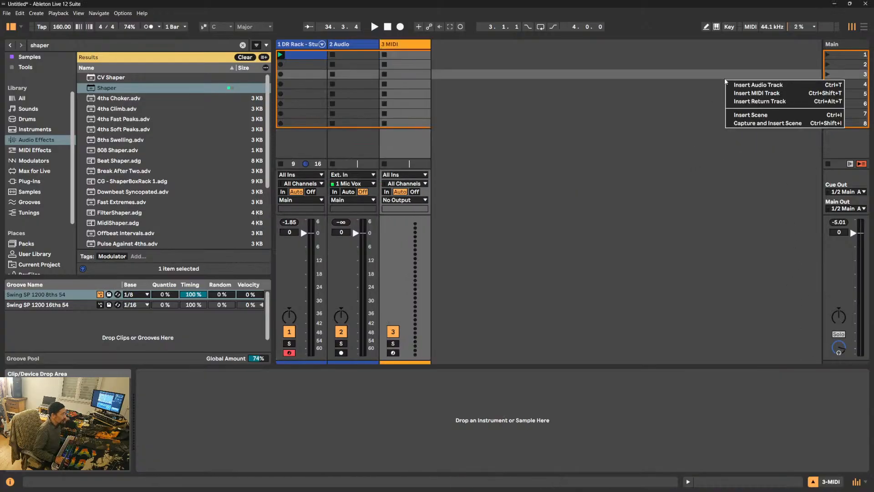
{"action": "left_click", "coordinate": [764, 104]}
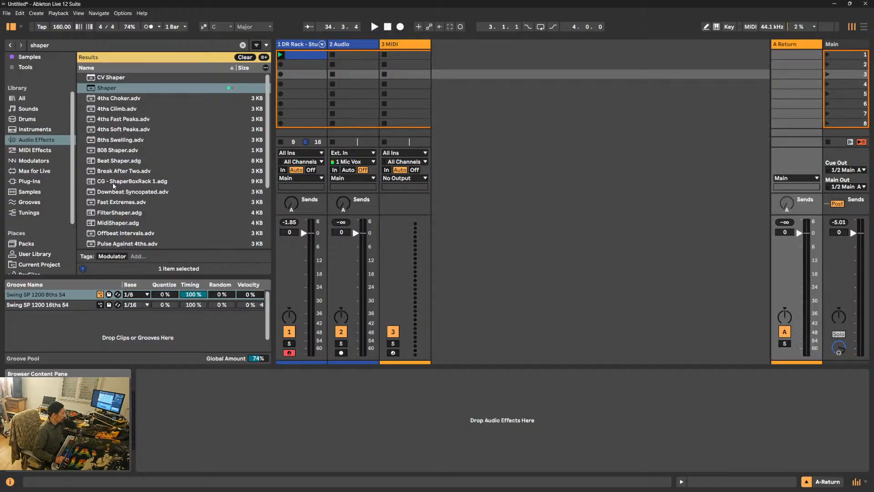
- Search the User Library for "room" and load the SR - ROOM 25.adg preset onto the return track
{"action": "left_click", "coordinate": [45, 254]}
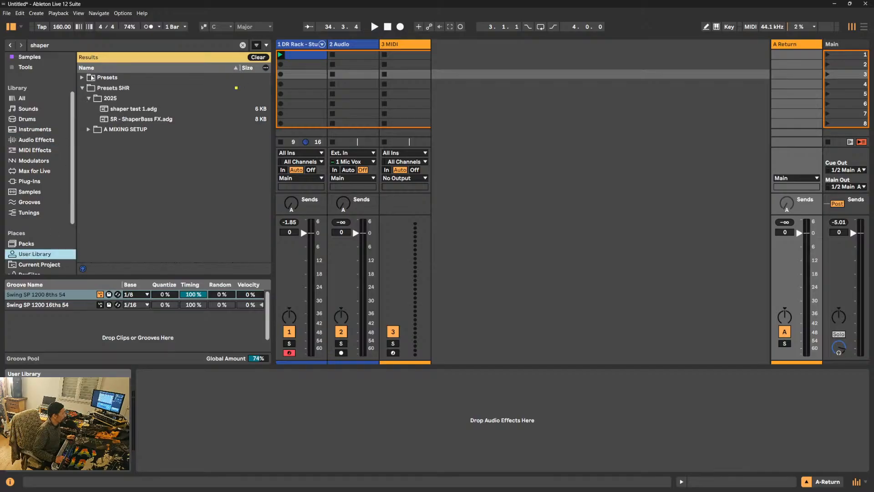
{"action": "left_click", "coordinate": [62, 47]}
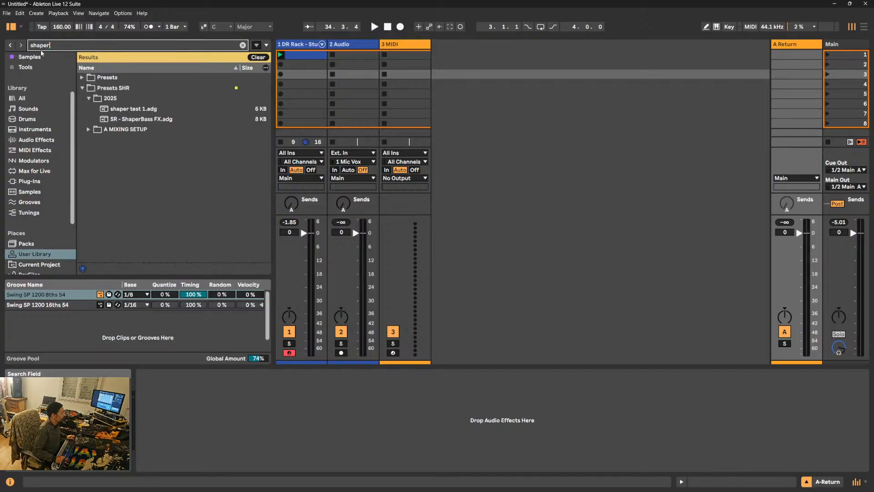
{"action": "type", "text": "roo"}
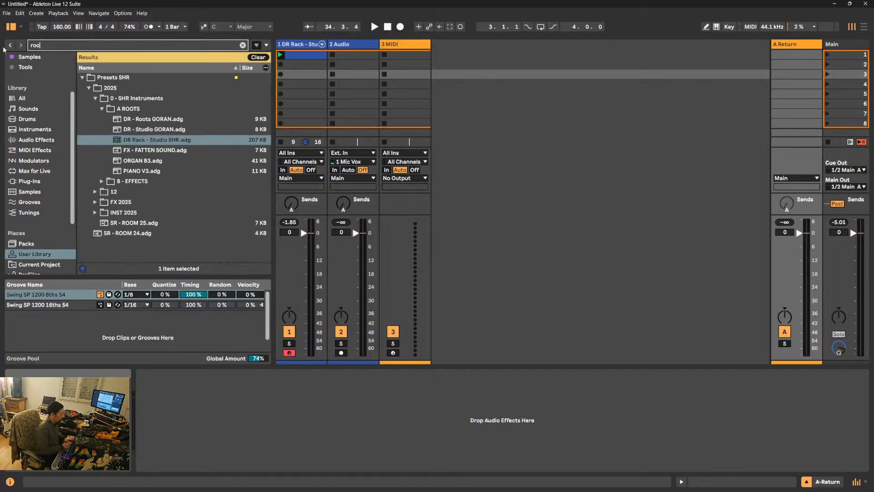
{"action": "type", "text": "m"}
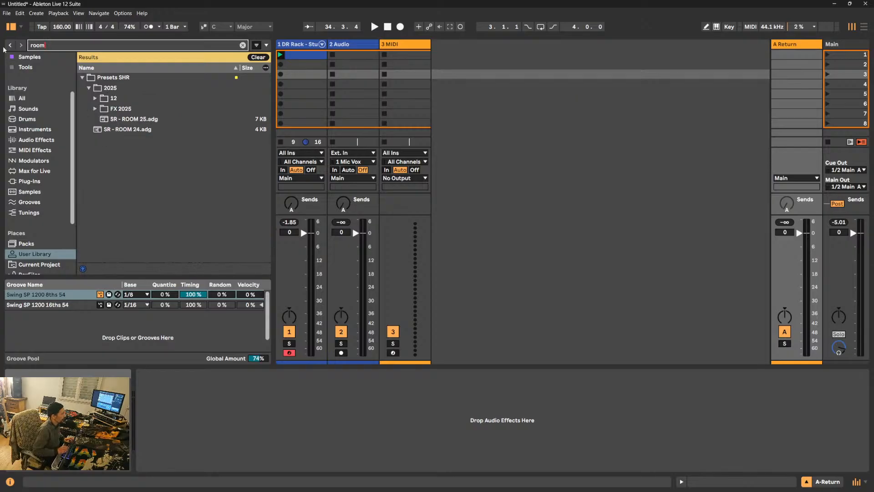
{"action": "key", "text": "Down"}
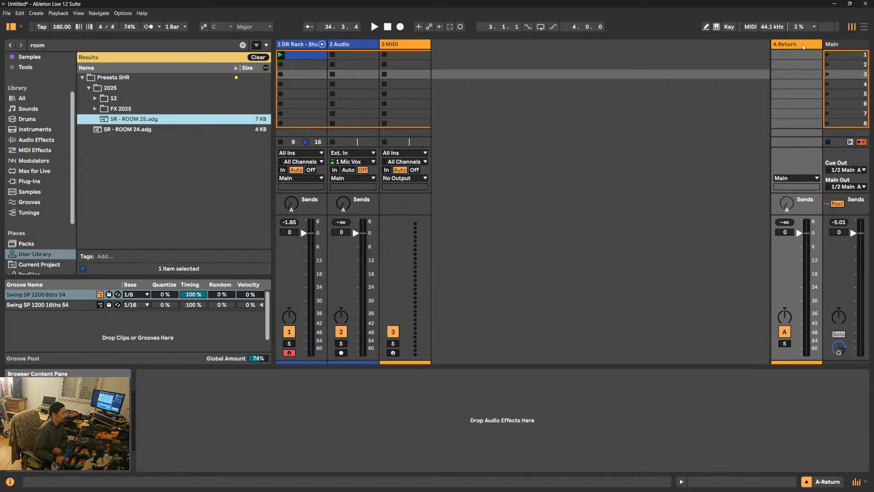
{"action": "key", "text": "Return"}
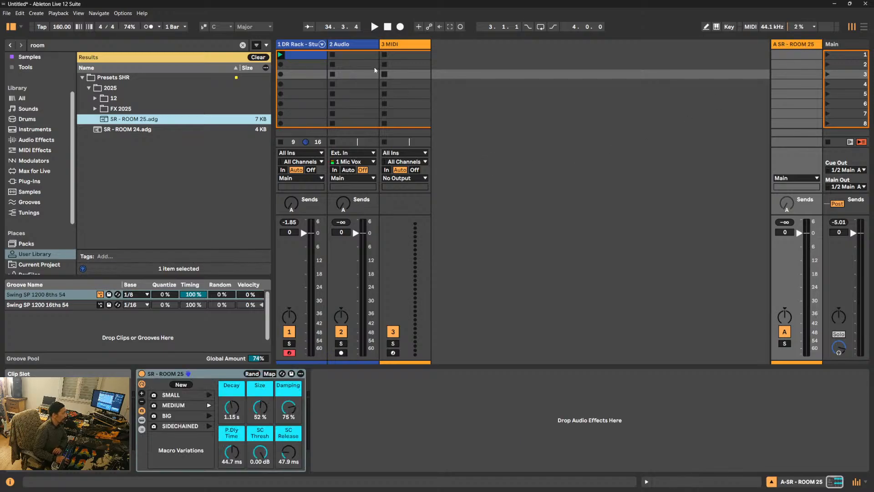
- Cut the entire FX RACK from the DR Rack track and paste it onto the 2 Audio track
{"action": "left_click", "coordinate": [305, 45]}
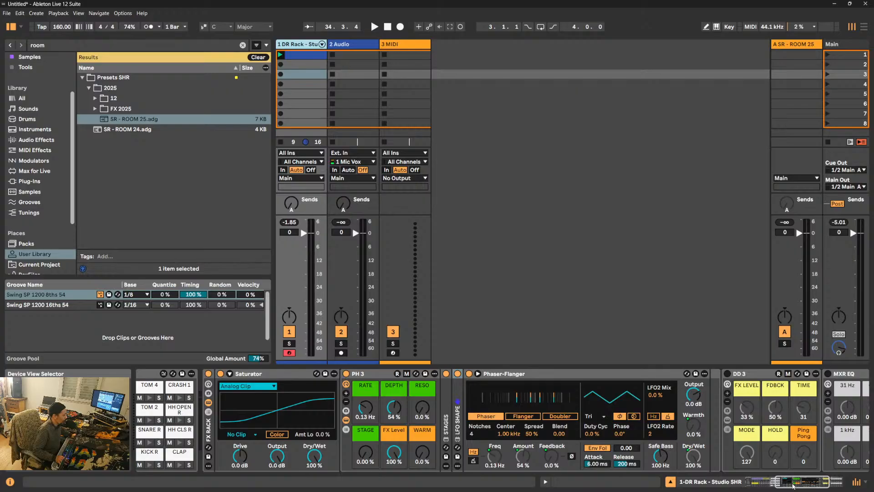
{"action": "mouse_move", "coordinate": [793, 486]}
{"action": "left_mouse_down"}
{"action": "mouse_move", "coordinate": [801, 485]}
{"action": "mouse_move", "coordinate": [791, 484]}
{"action": "left_mouse_up"}
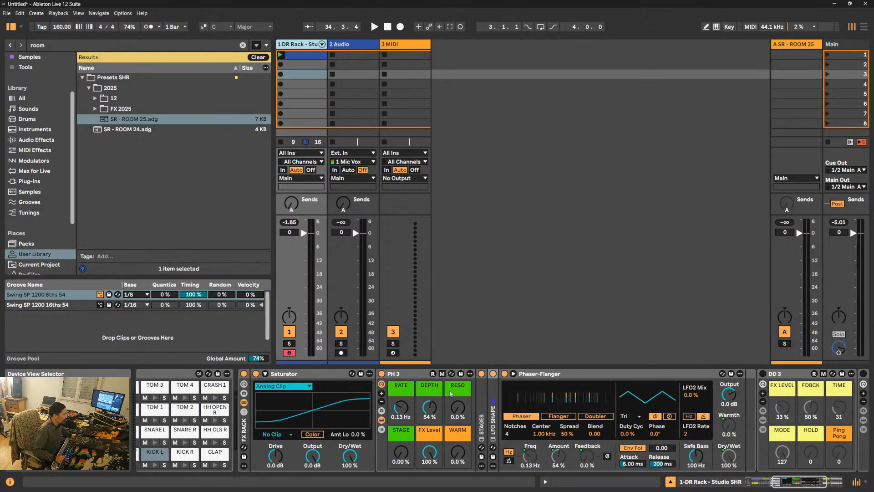
{"action": "left_click", "coordinate": [405, 374]}
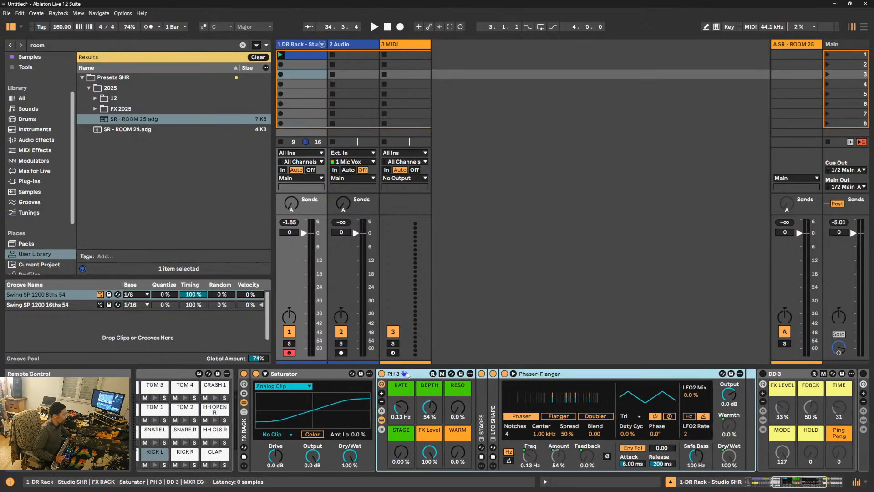
{"action": "mouse_move", "coordinate": [791, 484]}
{"action": "left_mouse_down"}
{"action": "mouse_move", "coordinate": [806, 484]}
{"action": "mouse_move", "coordinate": [795, 484]}
{"action": "left_mouse_up"}
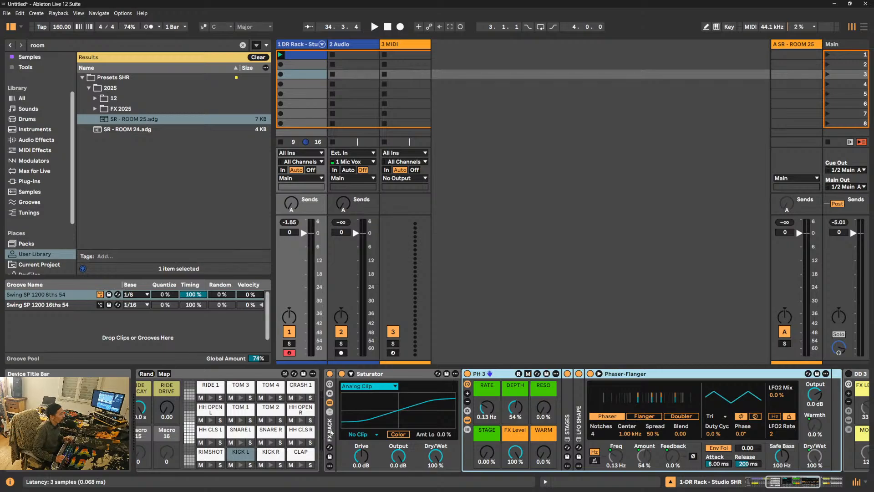
{"action": "scroll", "coordinate": [331, 431], "scroll_direction": "down", "scroll_amount": 5}
{"action": "right_click", "coordinate": [145, 432]}
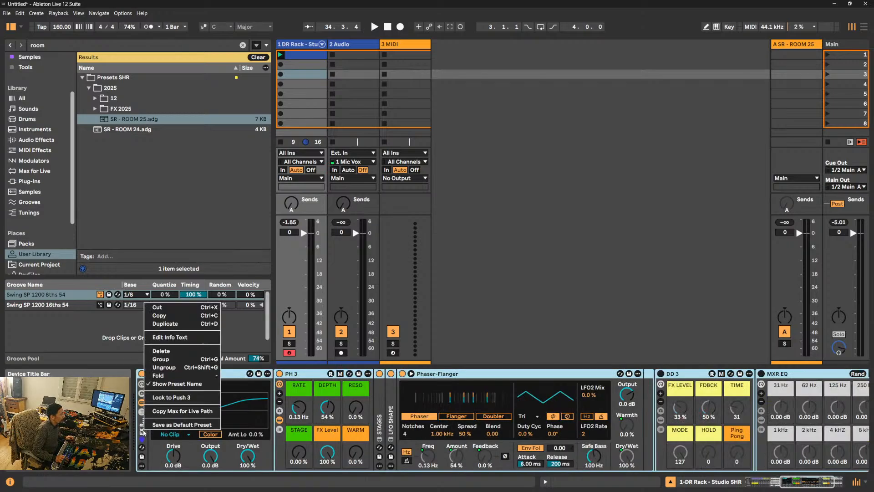
{"action": "left_click", "coordinate": [165, 308]}
{"action": "left_click", "coordinate": [357, 46]}
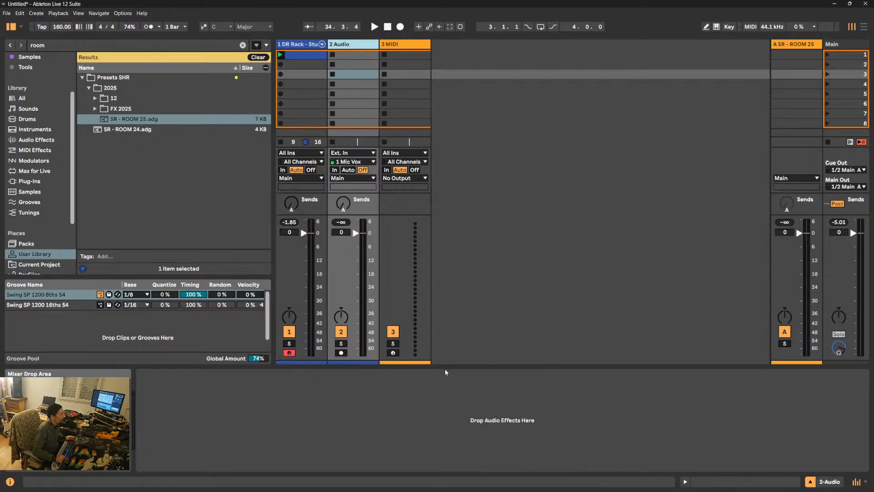
{"action": "right_click", "coordinate": [418, 399]}
{"action": "left_click", "coordinate": [428, 400]}
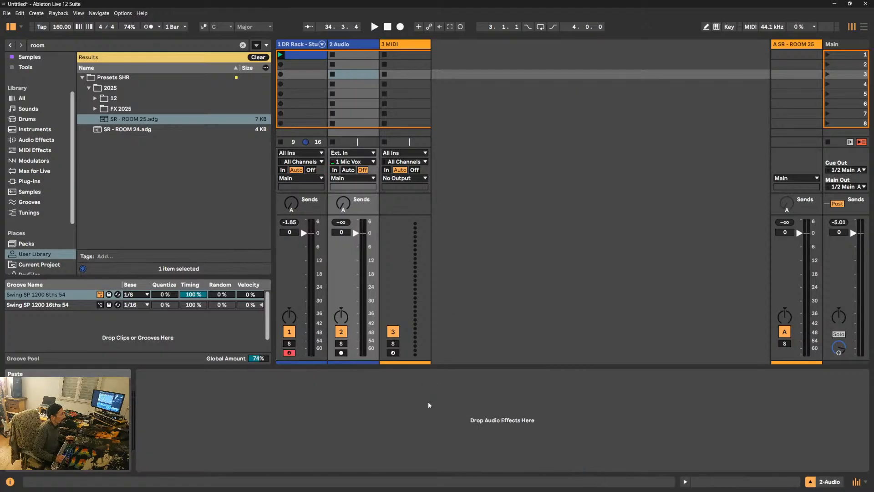
- Bounce the DR Rack track in place and move the bounced clip to the 2 Audio track's first slot
{"action": "left_click", "coordinate": [292, 44]}
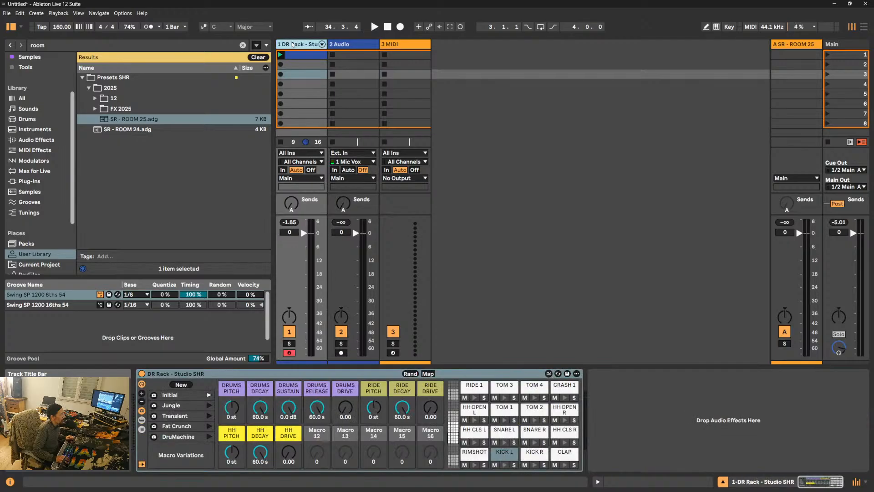
{"action": "right_click", "coordinate": [292, 44]}
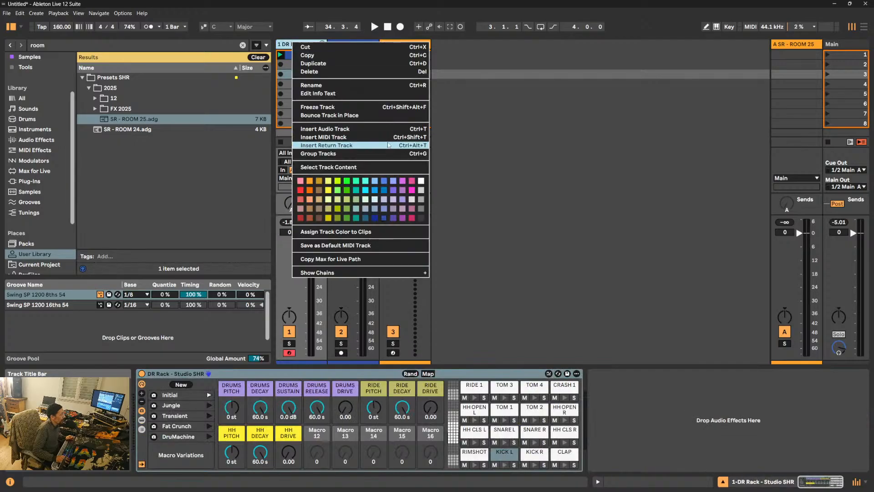
{"action": "left_click", "coordinate": [360, 116]}
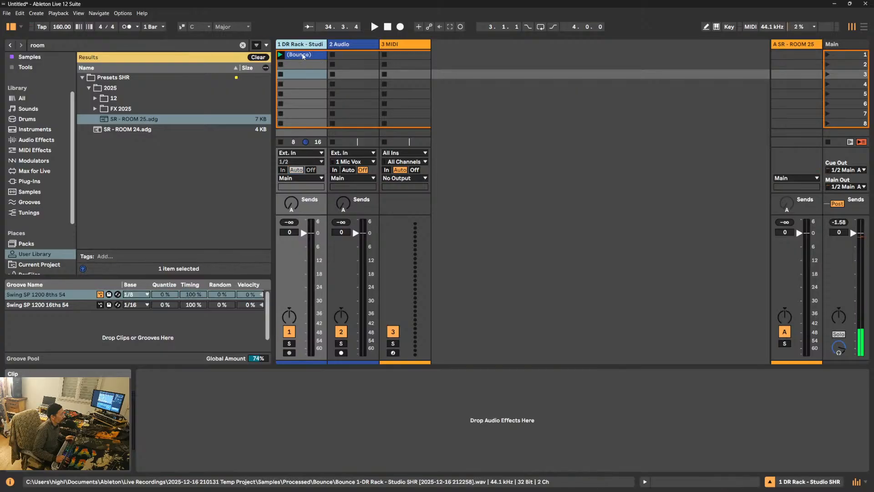
{"action": "left_click_drag", "start_coordinate": [302, 56], "coordinate": [348, 55]}
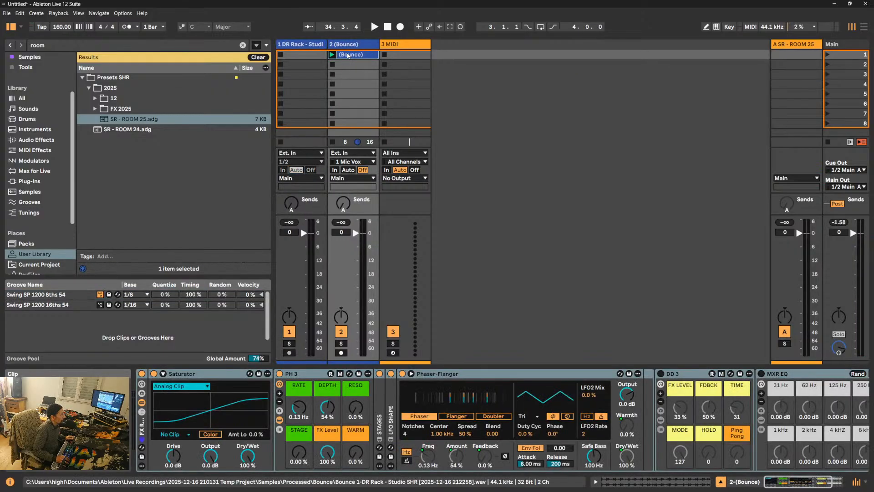
- Launch the bounced clip and play it with the track's effects devices in view
{"action": "left_click", "coordinate": [348, 55]}
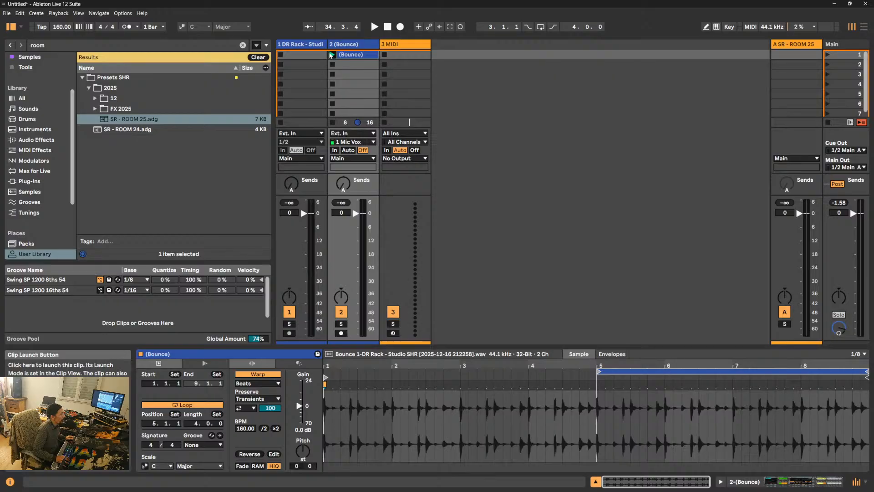
{"action": "left_click", "coordinate": [332, 54]}
{"action": "double_click", "coordinate": [345, 44]}
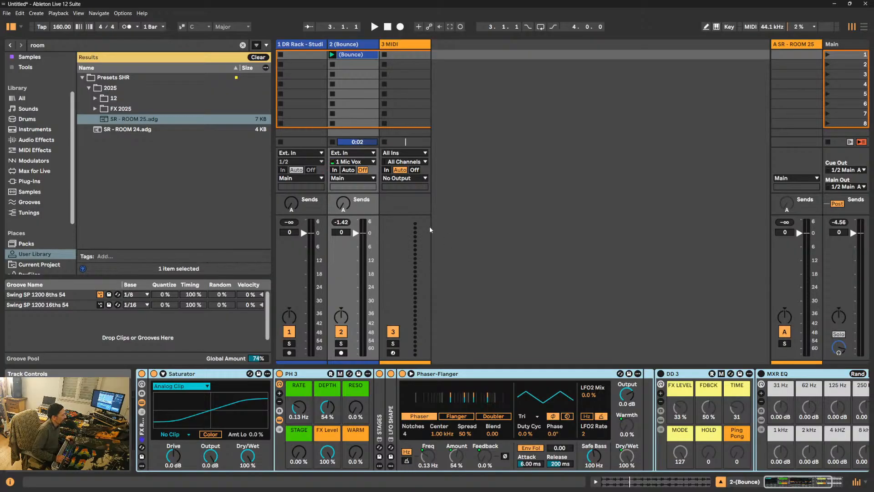
{"action": "key", "text": "space"}
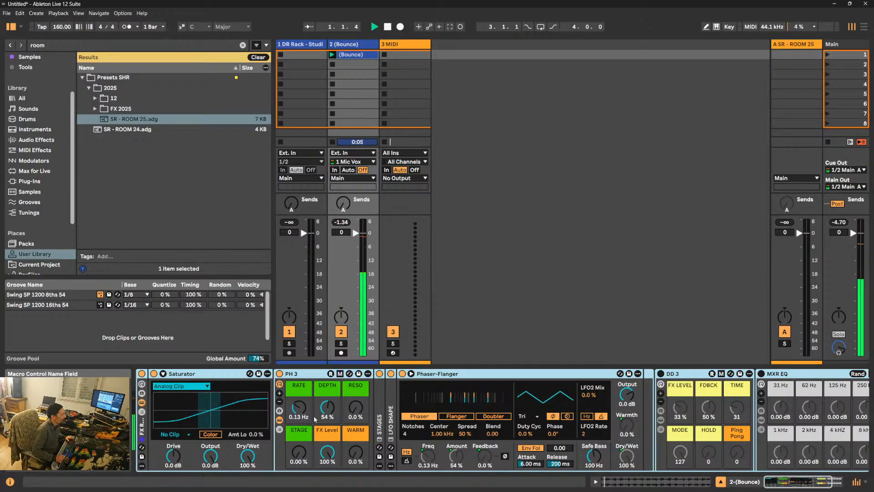
- During playback, set the PH 3 rack's RATE to 0.09 Hz, STAGE to 55.9% and DEPTH to 100%
{"action": "mouse_move", "coordinate": [299, 406]}
{"action": "left_mouse_down"}
{"action": "mouse_move", "coordinate": [298, 367]}
{"action": "mouse_move", "coordinate": [298, 411]}
{"action": "left_mouse_up"}
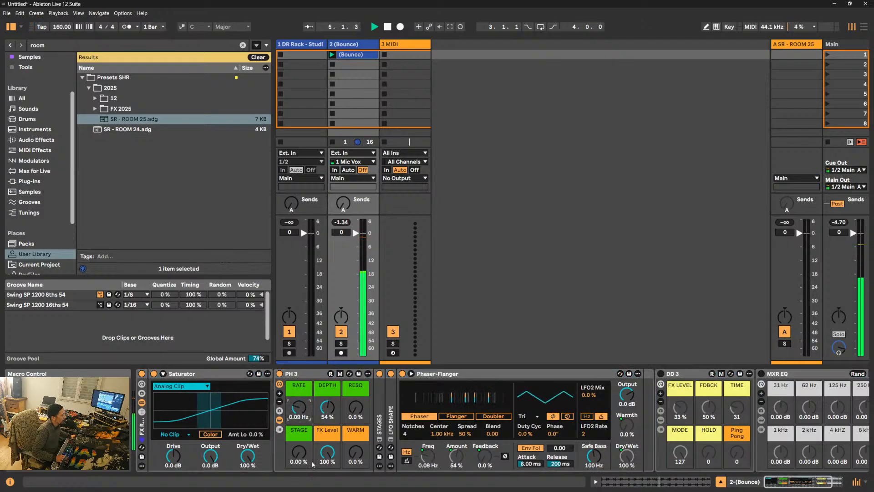
{"action": "mouse_move", "coordinate": [298, 453]}
{"action": "left_mouse_down"}
{"action": "mouse_move", "coordinate": [297, 373]}
{"action": "mouse_move", "coordinate": [298, 399]}
{"action": "mouse_move", "coordinate": [327, 401]}
{"action": "mouse_move", "coordinate": [327, 391]}
{"action": "mouse_move", "coordinate": [298, 437]}
{"action": "left_mouse_up"}
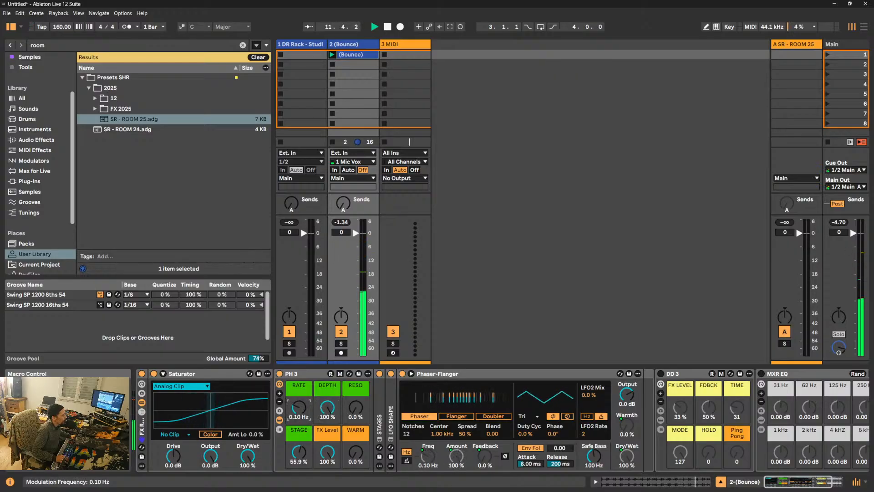
{"action": "left_click_drag", "start_coordinate": [299, 406], "coordinate": [299, 403]}
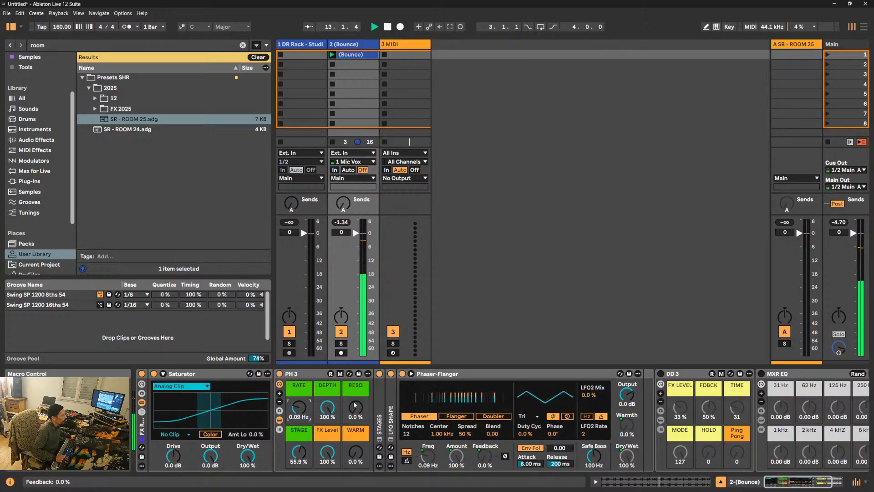
- While the clip plays, set the PH 3 rack's RESO to 58% and RATE to 0.91 Hz
{"action": "mouse_move", "coordinate": [356, 406]}
{"action": "left_mouse_down"}
{"action": "mouse_move", "coordinate": [355, 396]}
{"action": "mouse_move", "coordinate": [356, 405]}
{"action": "left_mouse_up"}
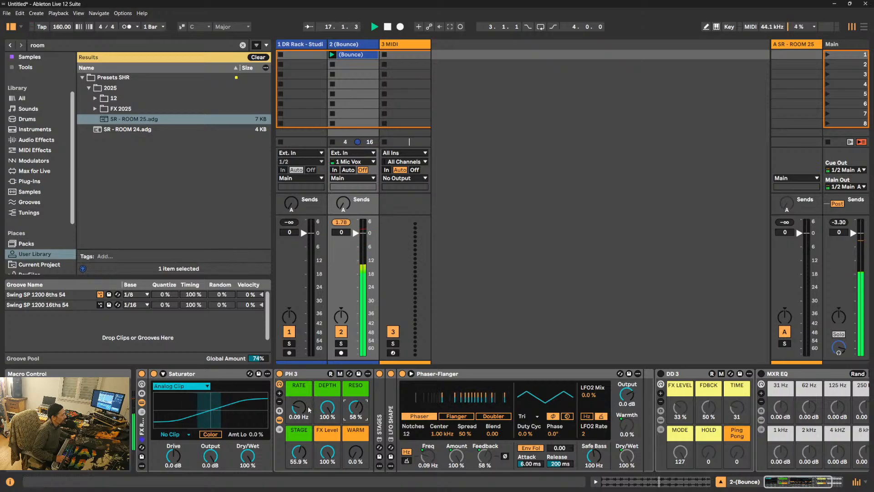
{"action": "mouse_move", "coordinate": [309, 409]}
{"action": "left_mouse_down"}
{"action": "mouse_move", "coordinate": [308, 383]}
{"action": "mouse_move", "coordinate": [309, 393]}
{"action": "left_mouse_up"}
- Exclude the PH 3 rack's FX Level and WARM macros from randomization
{"action": "right_click", "coordinate": [333, 433]}
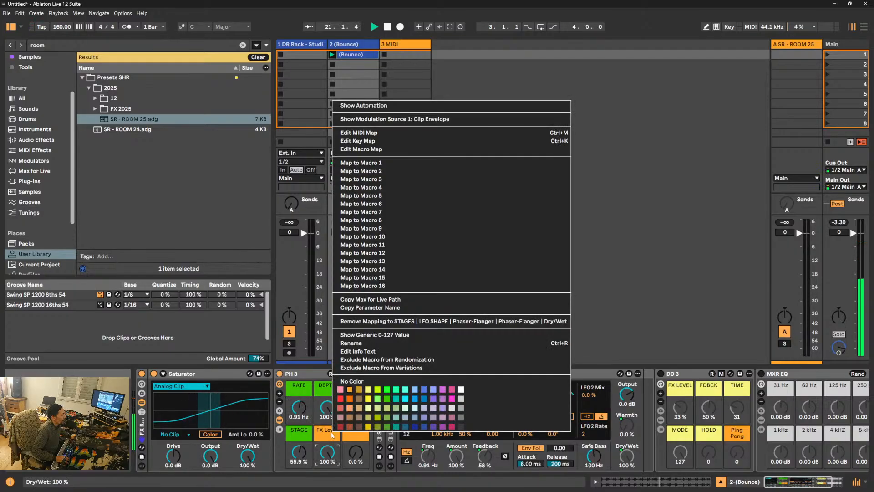
{"action": "left_click", "coordinate": [409, 360]}
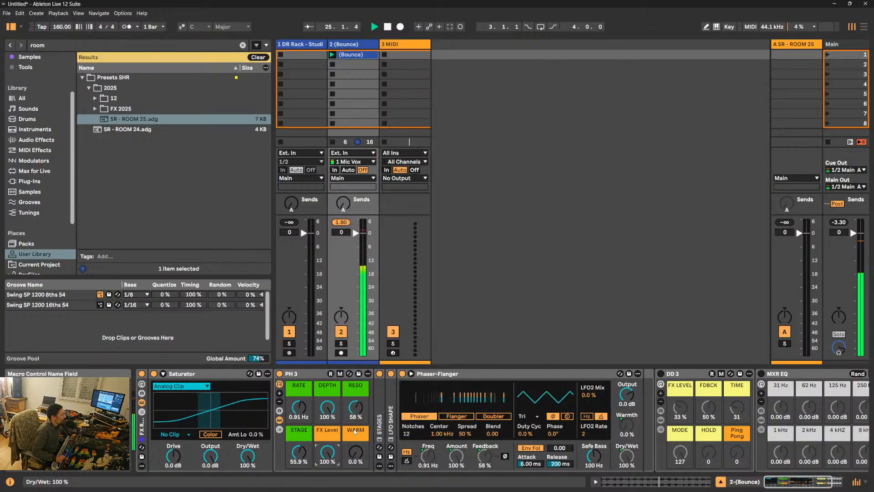
{"action": "right_click", "coordinate": [357, 434]}
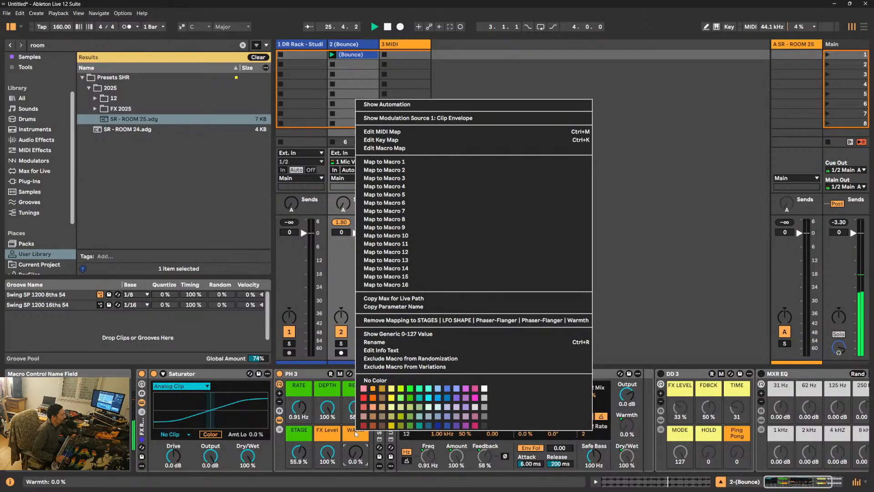
{"action": "left_click", "coordinate": [411, 359]}
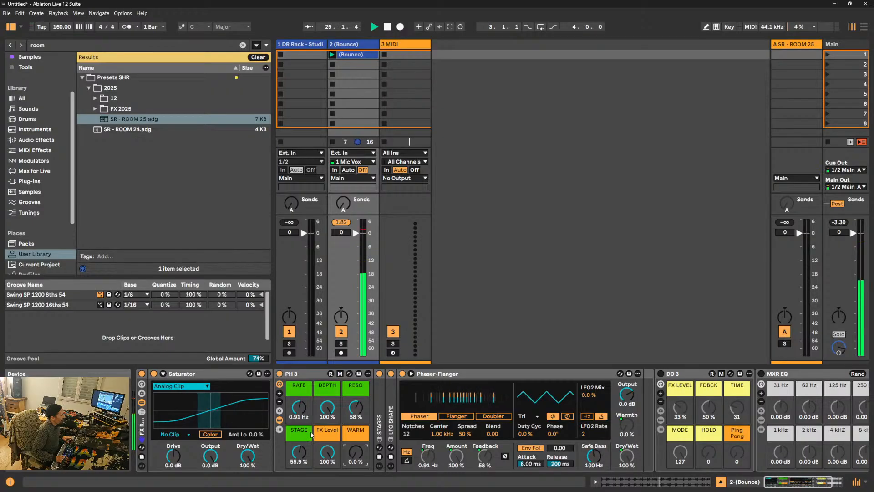
- Audition the PH 3 saw LFO shapes with STAGE at 66.9% and 85.8%, slowing RATE to 0.08 Hz
{"action": "left_click", "coordinate": [299, 452]}
{"action": "left_click_drag", "start_coordinate": [299, 452], "coordinate": [299, 450]}
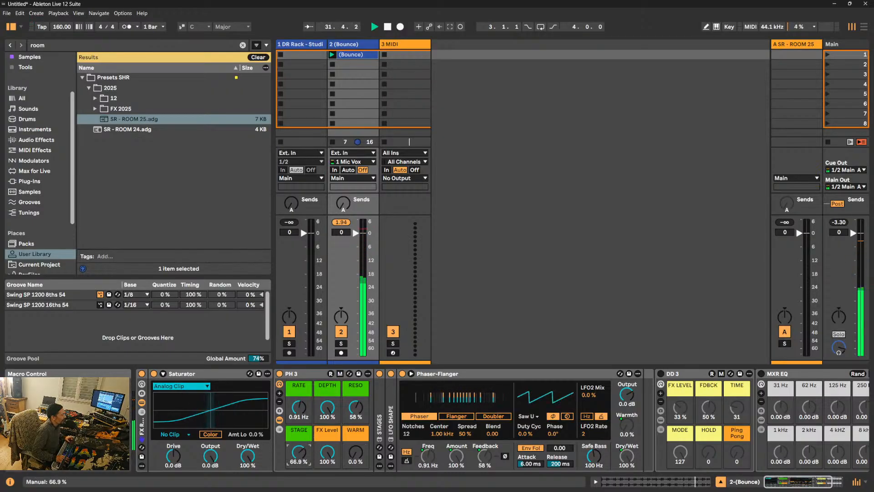
{"action": "mouse_move", "coordinate": [299, 407]}
{"action": "left_mouse_down"}
{"action": "mouse_move", "coordinate": [299, 417]}
{"action": "mouse_move", "coordinate": [299, 404]}
{"action": "left_mouse_up"}
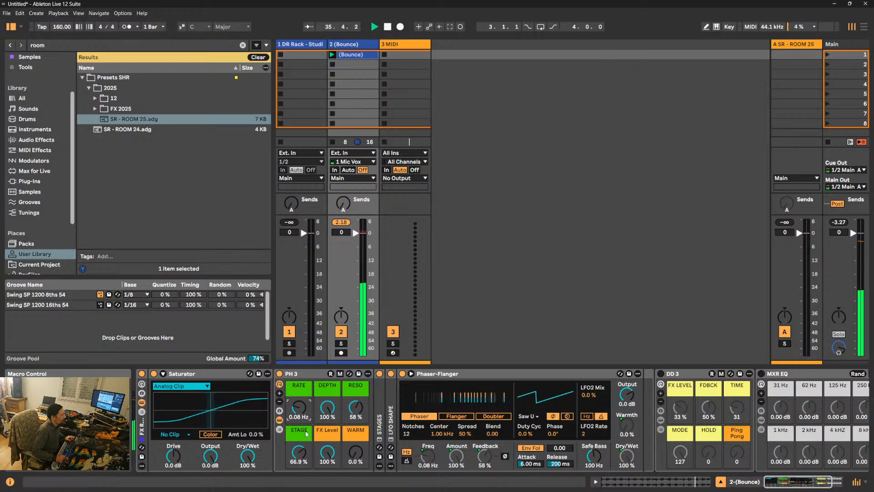
{"action": "left_click_drag", "start_coordinate": [299, 452], "coordinate": [298, 443]}
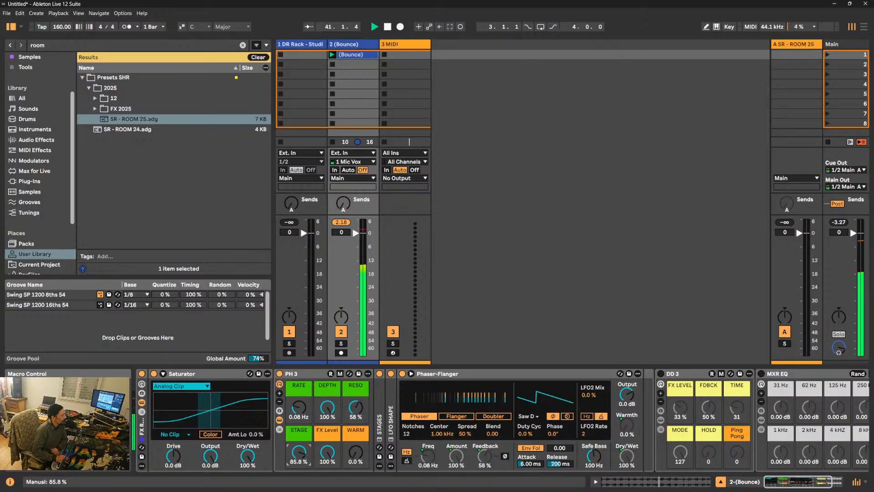
- Raise PH 3's STAGE to the S&H LFO shape, set RATE to 0.18 Hz and 6.02 Hz, and reduce DEPTH to 49%
{"action": "left_click_drag", "start_coordinate": [298, 408], "coordinate": [298, 402]}
{"action": "left_click_drag", "start_coordinate": [298, 452], "coordinate": [299, 437]}
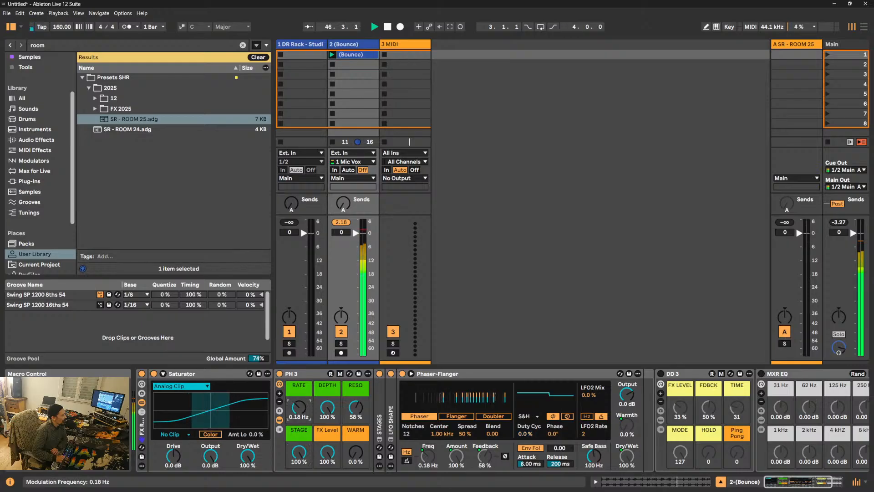
{"action": "left_click_drag", "start_coordinate": [299, 407], "coordinate": [327, 421]}
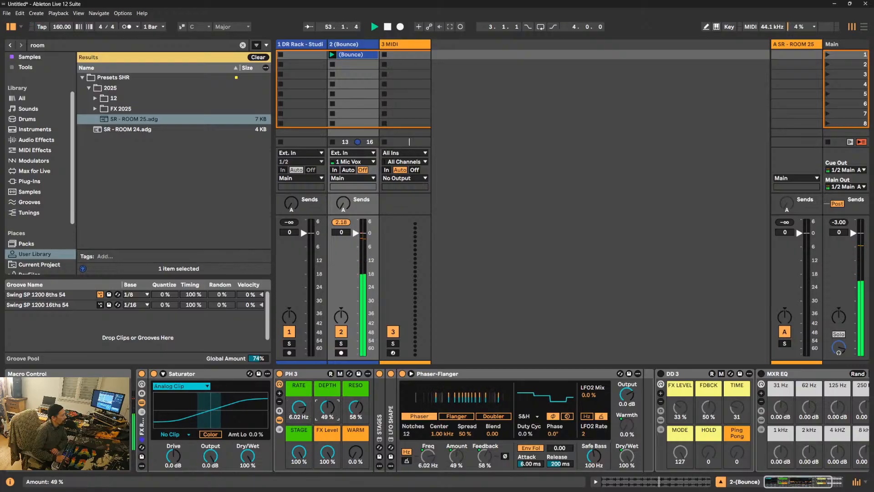
- Bring the PH 3 rack back to a slow triangle phase with STAGE at 21.3% and RATE at 0.17 Hz
{"action": "left_click_drag", "start_coordinate": [298, 453], "coordinate": [299, 487]}
{"action": "left_click_drag", "start_coordinate": [299, 409], "coordinate": [299, 453]}
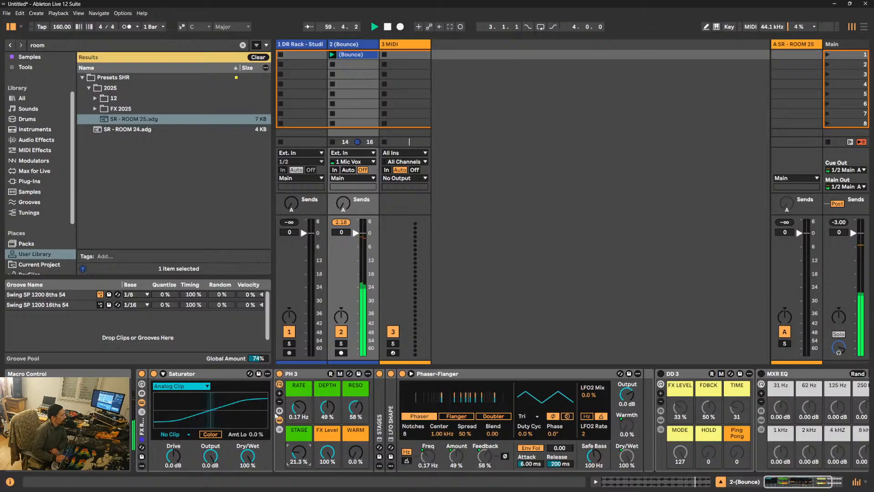
- Show the PH 3 rack's macro variations, stop playback and reset the 2 (Bounce) track's peak level
{"action": "left_click", "coordinate": [279, 410]}
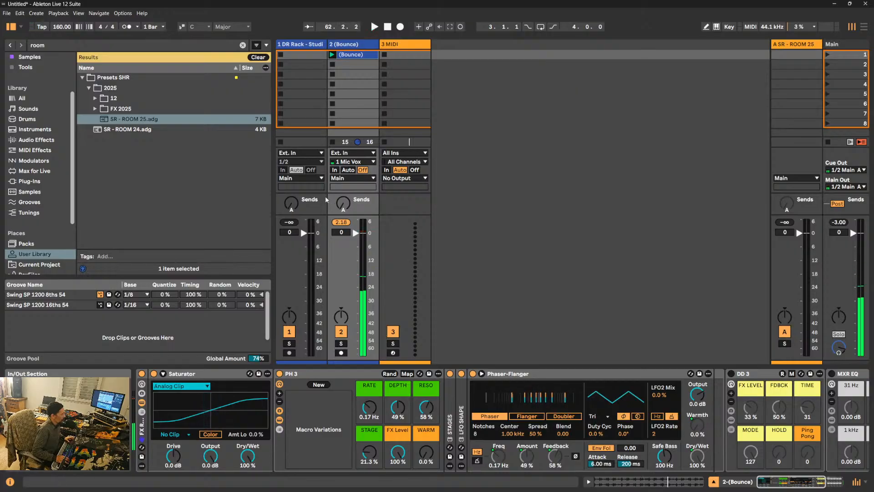
{"action": "left_click", "coordinate": [342, 224]}
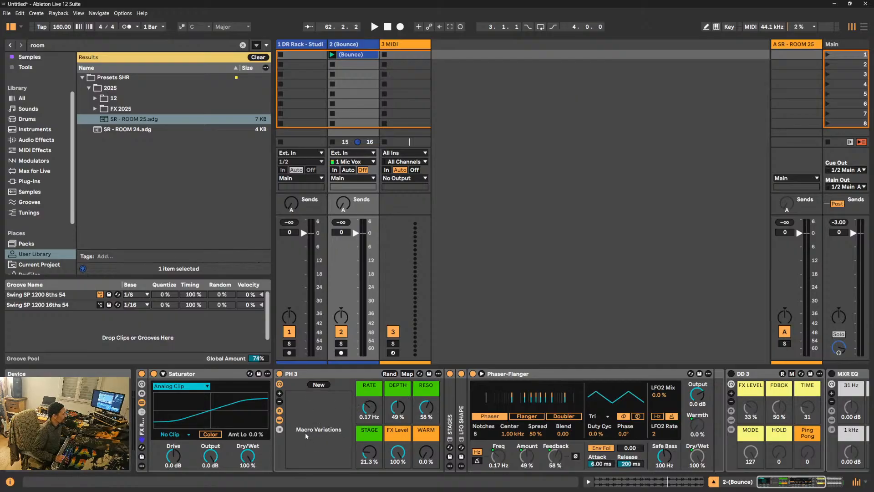
- Examine the PH 3 rack's macro mappings and their ranges, and look at the Boss PH-3 pedal photo for comparison
{"action": "left_click", "coordinate": [406, 374]}
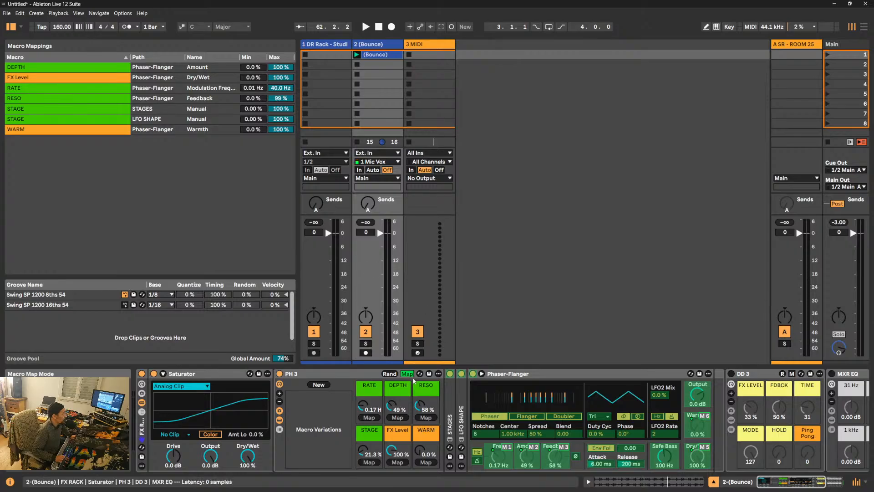
{"action": "left_click", "coordinate": [408, 374]}
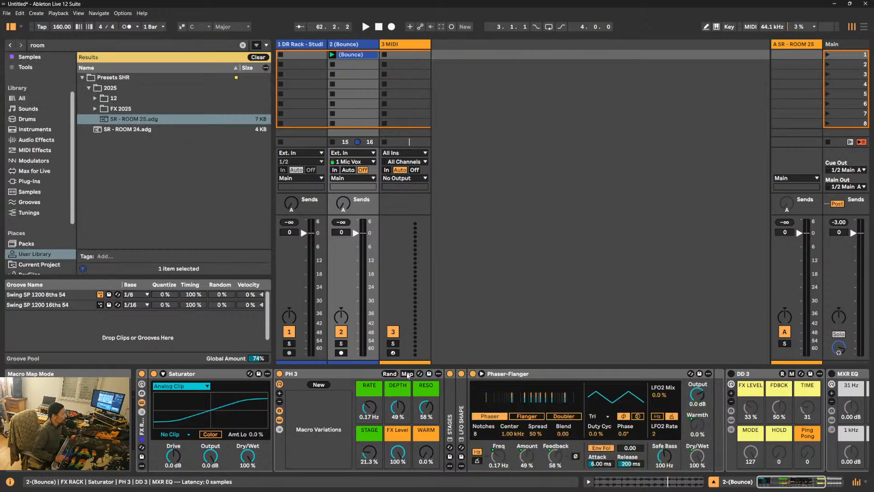
{"action": "left_click", "coordinate": [654, 485]}
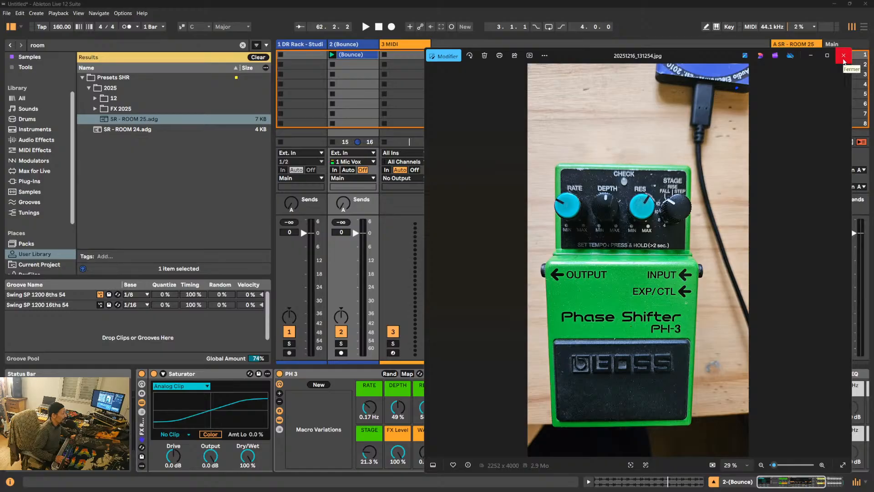
{"action": "left_click", "coordinate": [811, 57]}
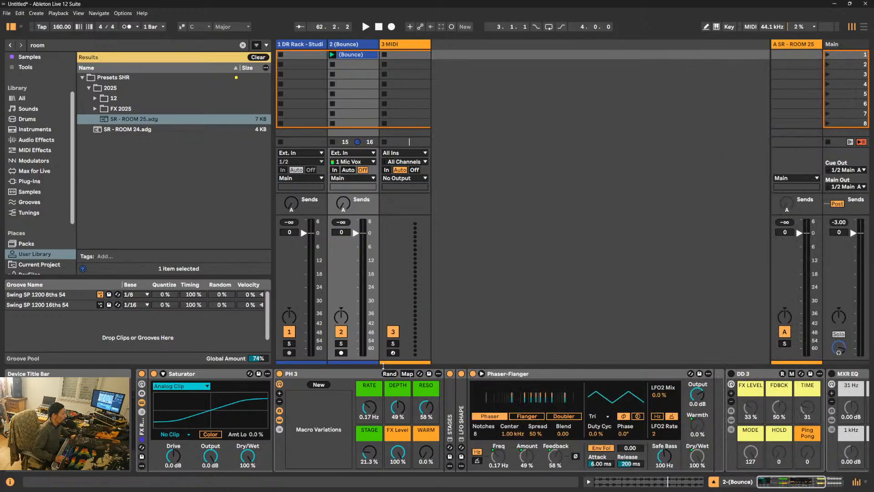
{"action": "left_click", "coordinate": [407, 373]}
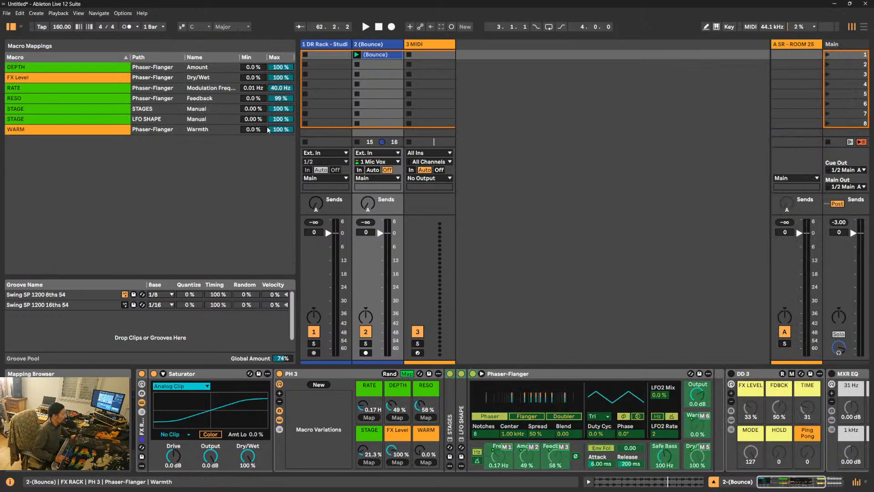
{"action": "left_click", "coordinate": [412, 375]}
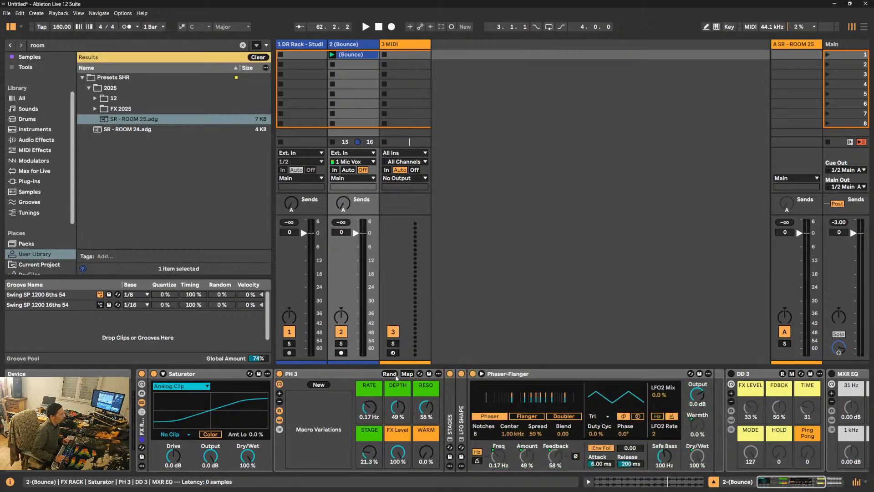
- Start playback, randomize the PH 3 macros twice and store the result as the first macro variation
{"action": "key", "text": "space"}
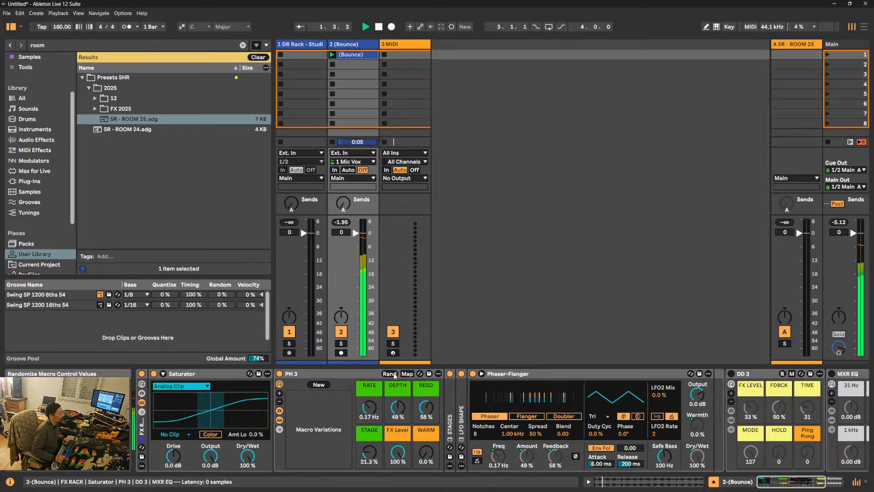
{"action": "left_click", "coordinate": [390, 374]}
{"action": "left_click", "coordinate": [390, 374]}
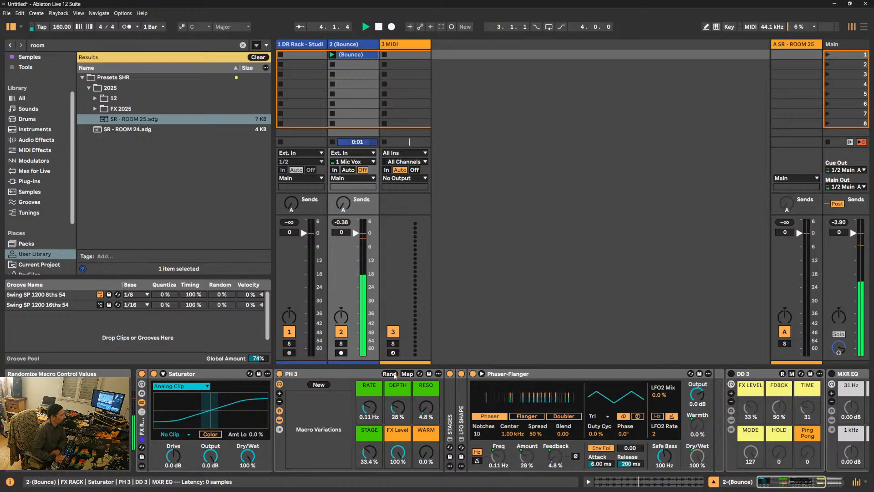
{"action": "left_click", "coordinate": [319, 385]}
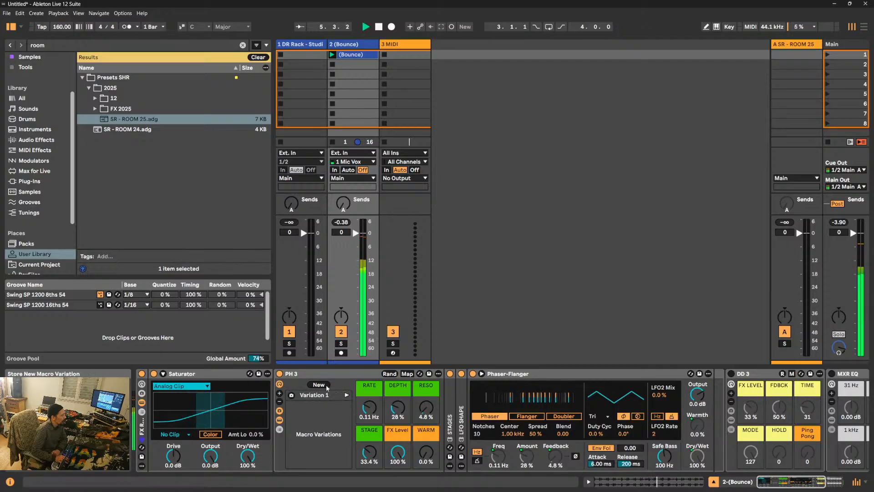
- Randomize the PH 3 macros two more times, storing each result as a new macro variation
{"action": "left_click", "coordinate": [390, 374]}
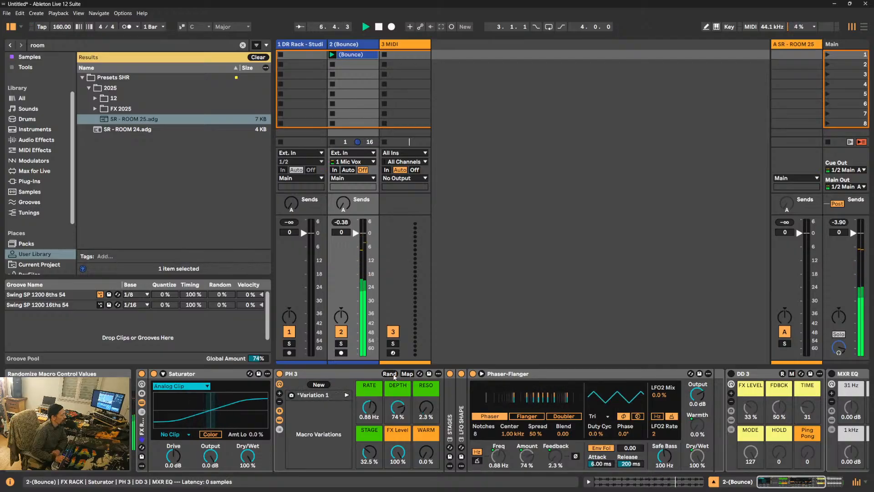
{"action": "left_click", "coordinate": [319, 385]}
{"action": "left_click", "coordinate": [390, 373]}
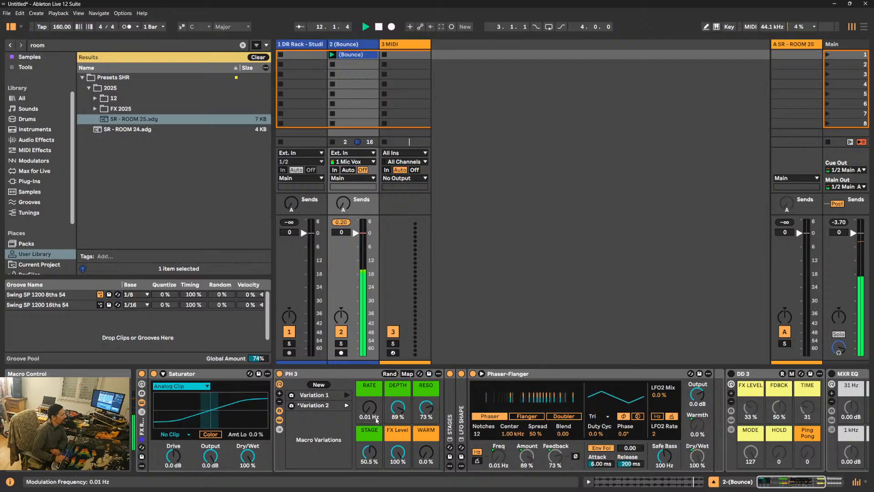
{"action": "left_click", "coordinate": [319, 385]}
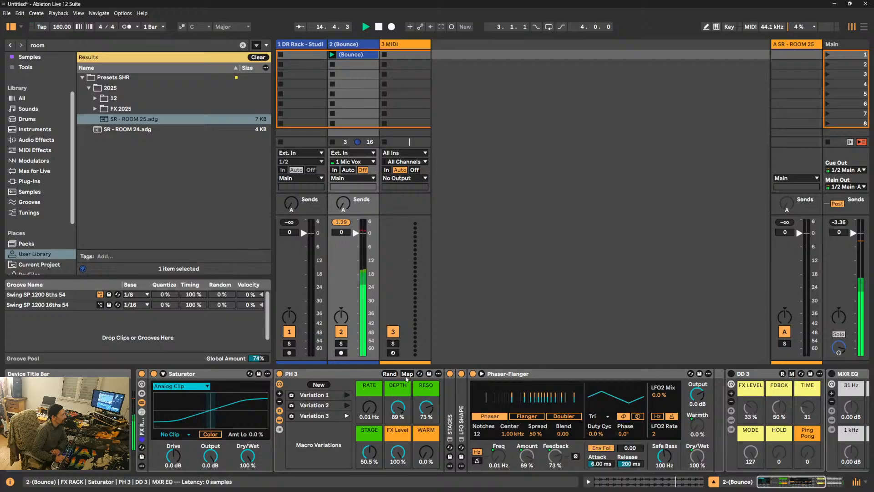
- Randomize the PH 3 macros three times, and set RATE to 1.10 Hz and DEPTH to 32%
{"action": "left_click", "coordinate": [390, 374]}
{"action": "left_click", "coordinate": [390, 374]}
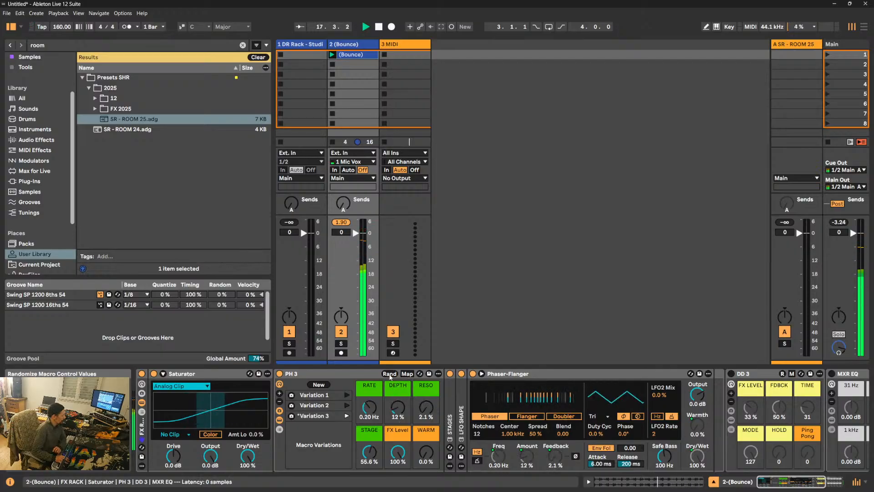
{"action": "left_click", "coordinate": [390, 374]}
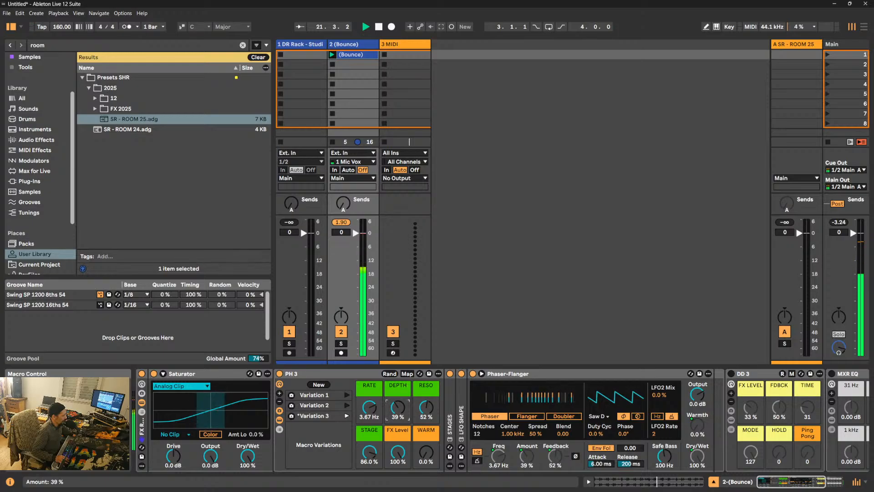
{"action": "mouse_move", "coordinate": [369, 407]}
{"action": "left_mouse_down"}
{"action": "mouse_move", "coordinate": [370, 431]}
{"action": "mouse_move", "coordinate": [369, 420]}
{"action": "left_mouse_up"}
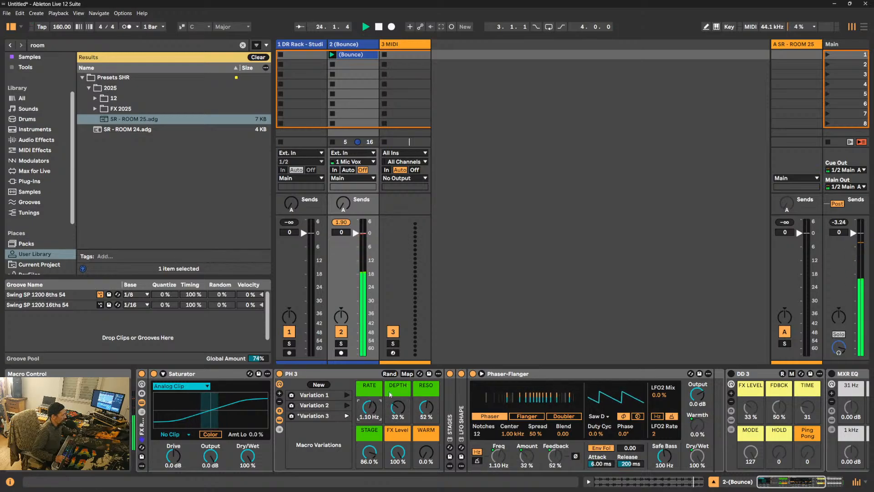
- Randomize the PH 3 macros once more and store the result as a fourth macro variation
{"action": "left_click", "coordinate": [396, 374]}
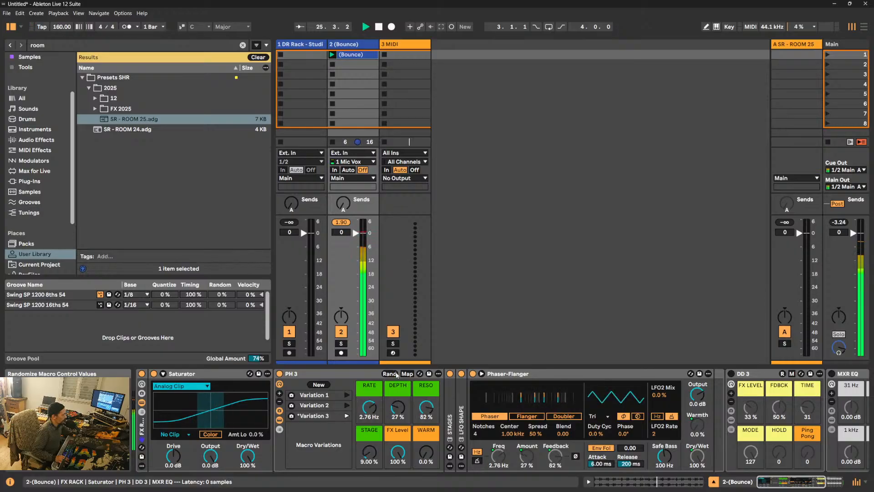
{"action": "left_click", "coordinate": [319, 385]}
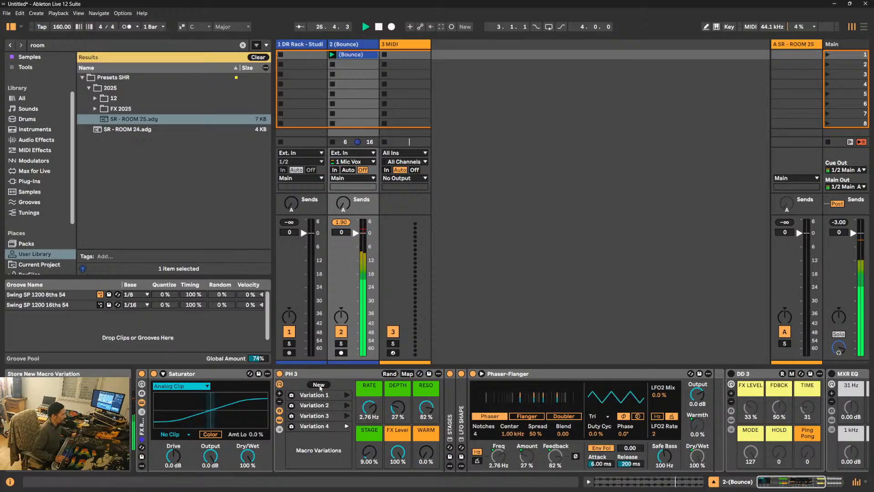
- Audition the stored PH 3 variations in descending order, ending on Variation 1, and stop playback
{"action": "left_click", "coordinate": [347, 416]}
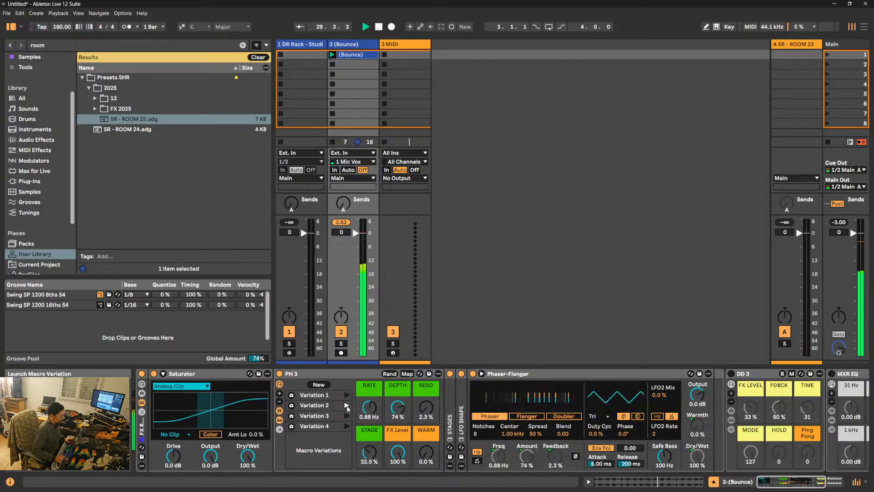
{"action": "left_click", "coordinate": [347, 395]}
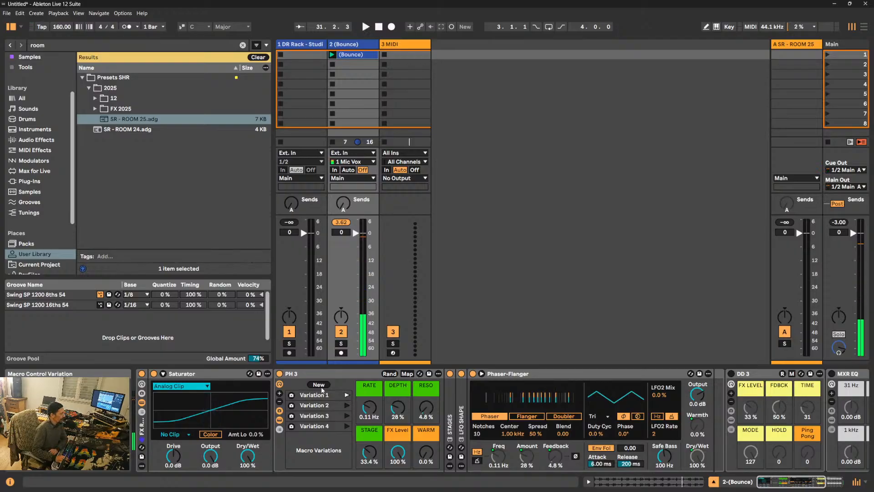
- Switch off the PH 3 rack, hide its devices and macros, and fold the Saturator
{"action": "left_click", "coordinate": [279, 420]}
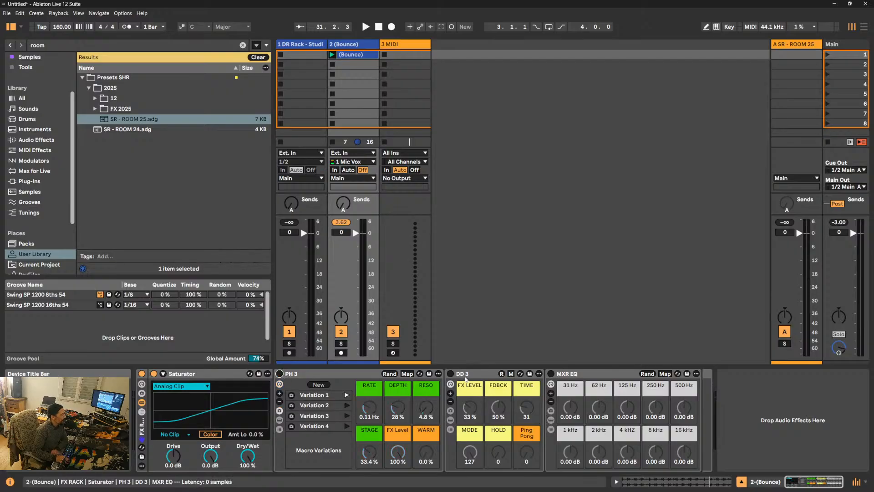
{"action": "double_click", "coordinate": [302, 375]}
{"action": "double_click", "coordinate": [190, 375]}
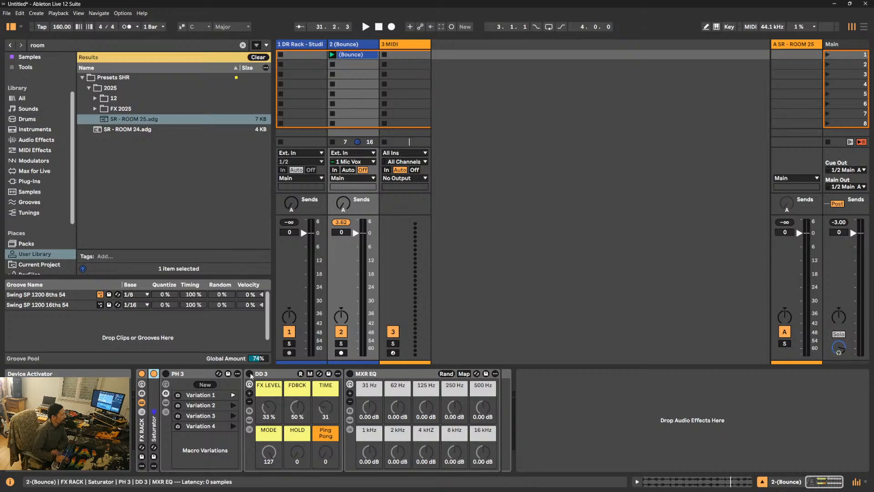
- Switch on the DD 3 rack, show its two extra macros briefly, and return to six macro controls
{"action": "left_click", "coordinate": [249, 393]}
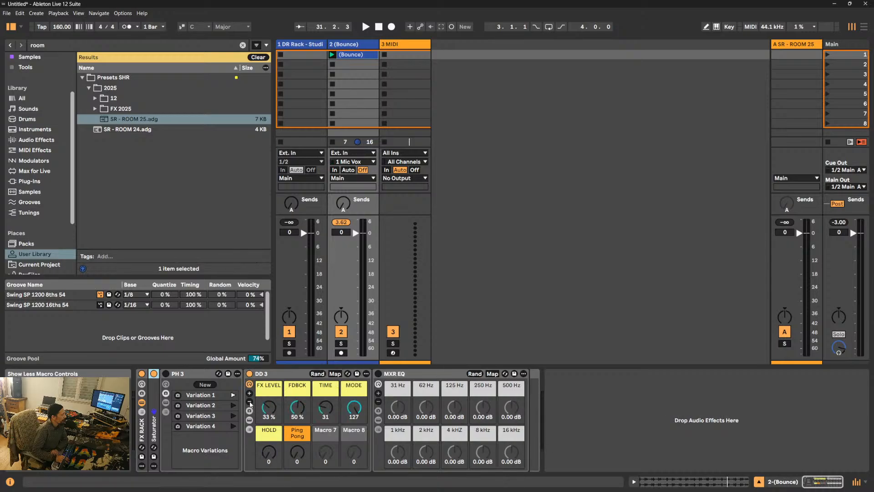
{"action": "left_click", "coordinate": [250, 401]}
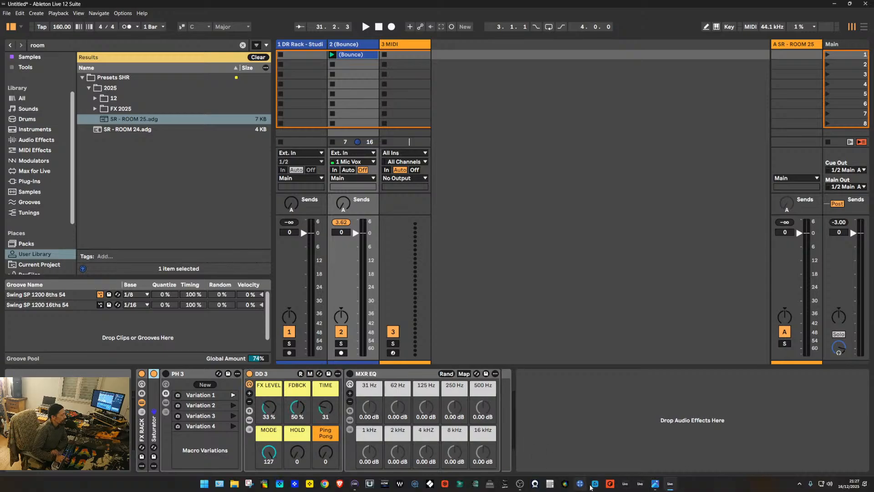
- Switch to the photo viewer, examine the DD-3 pedal's knobs up close in 20251216_131122.jpg, and return to Live
{"action": "left_click", "coordinate": [655, 484]}
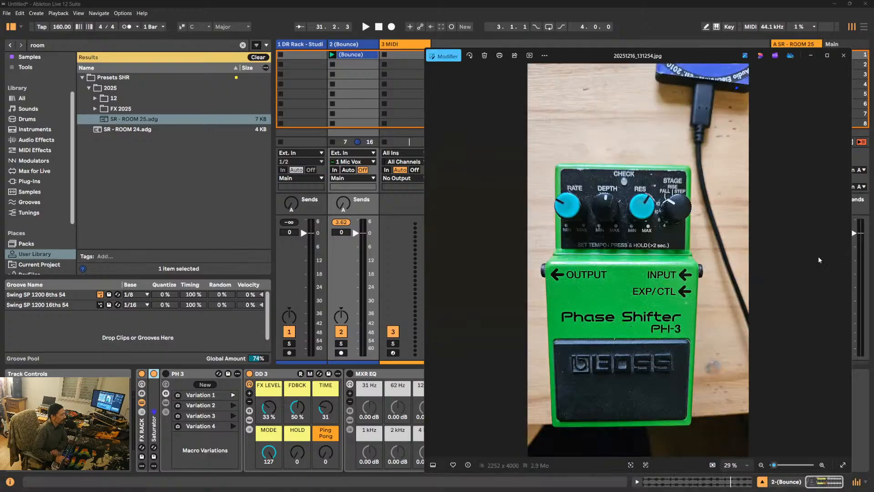
{"action": "left_click", "coordinate": [846, 260]}
{"action": "left_click", "coordinate": [845, 260]}
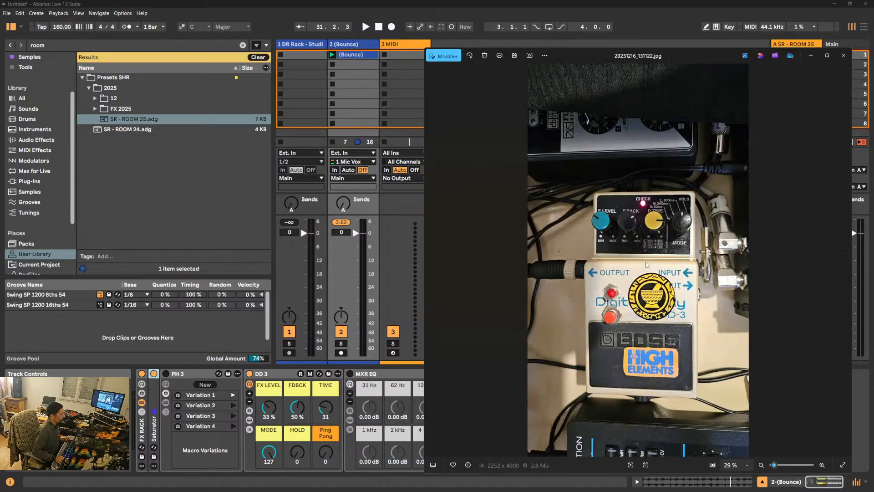
{"action": "scroll", "coordinate": [647, 265], "scroll_direction": "up", "scroll_amount": 2}
{"action": "scroll", "coordinate": [647, 265], "scroll_direction": "up", "scroll_amount": 5}
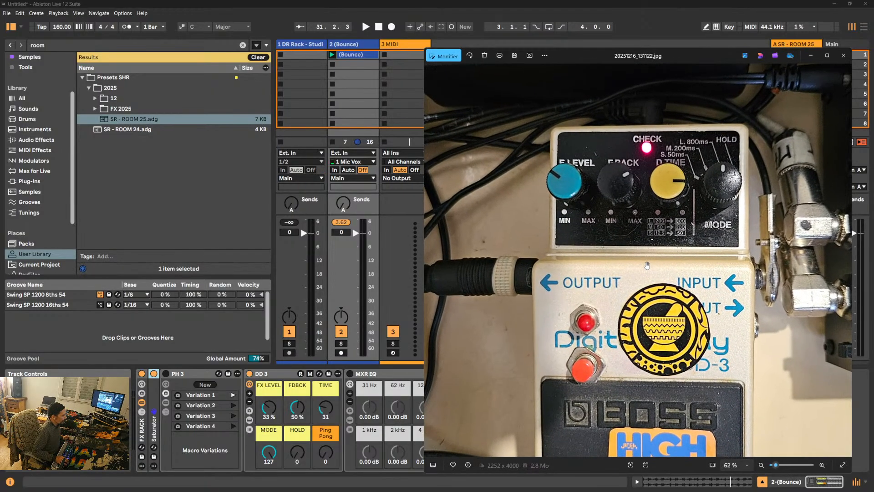
{"action": "scroll", "coordinate": [647, 265], "scroll_direction": "up", "scroll_amount": 1}
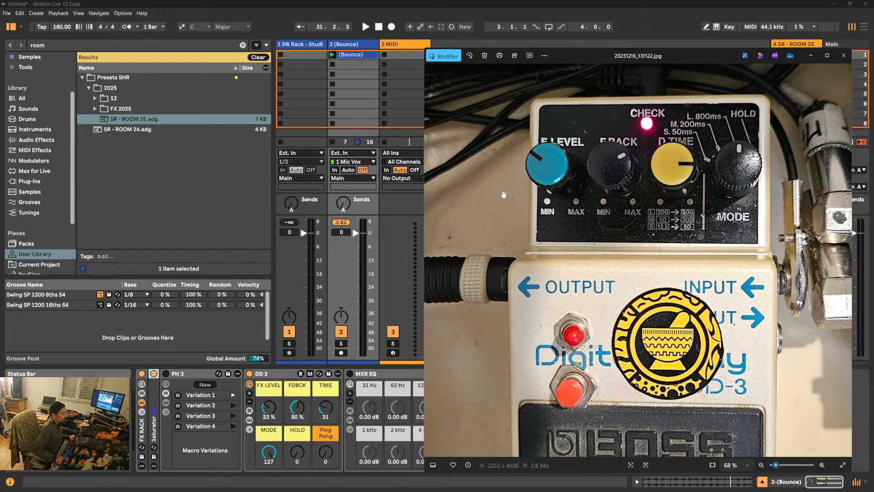
{"action": "left_click", "coordinate": [810, 56]}
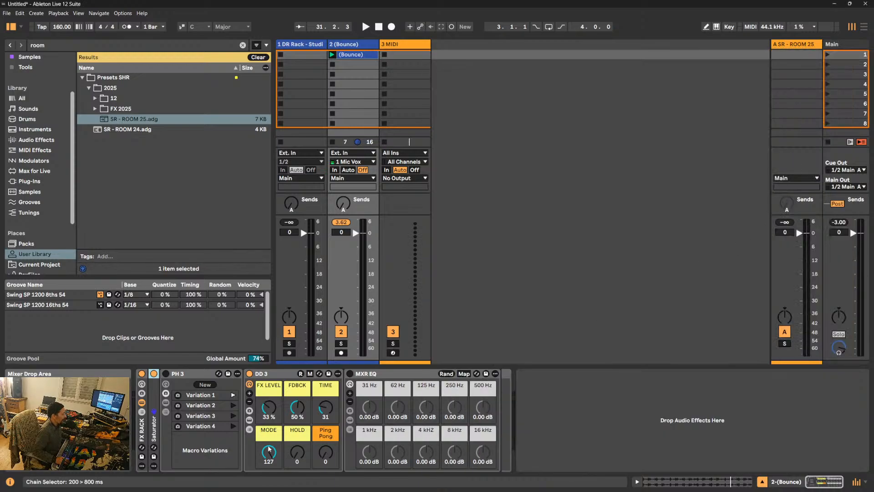
- Show the DD 3 rack's chains and devices, and view the Delay in all three time-range chains, ending on 12.5 > 50 ms
{"action": "left_click", "coordinate": [249, 421]}
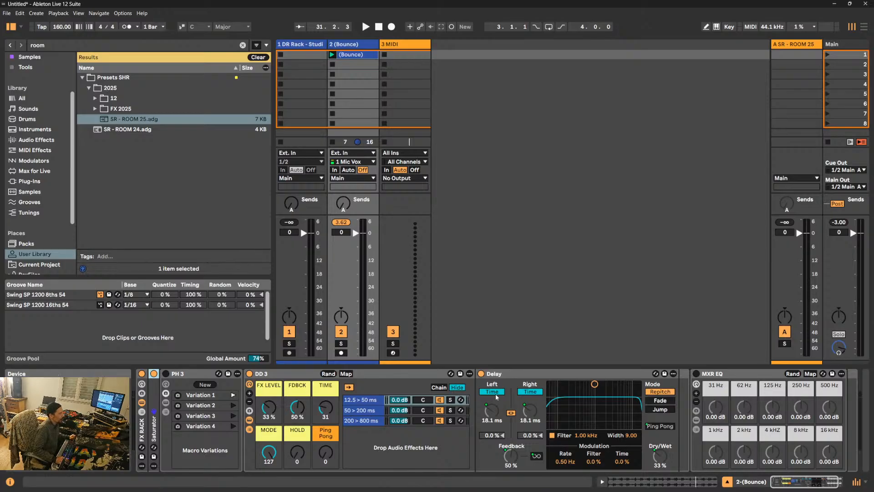
{"action": "left_click", "coordinate": [505, 374]}
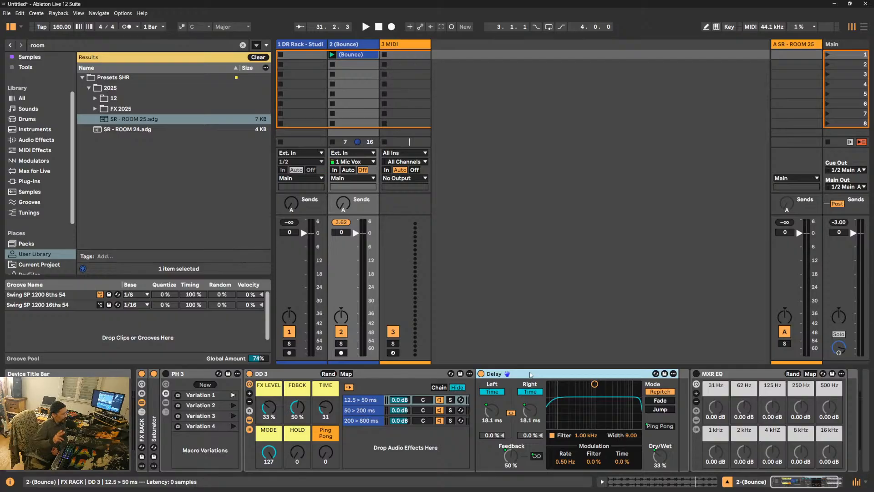
{"action": "left_click", "coordinate": [367, 412]}
{"action": "left_click", "coordinate": [369, 422]}
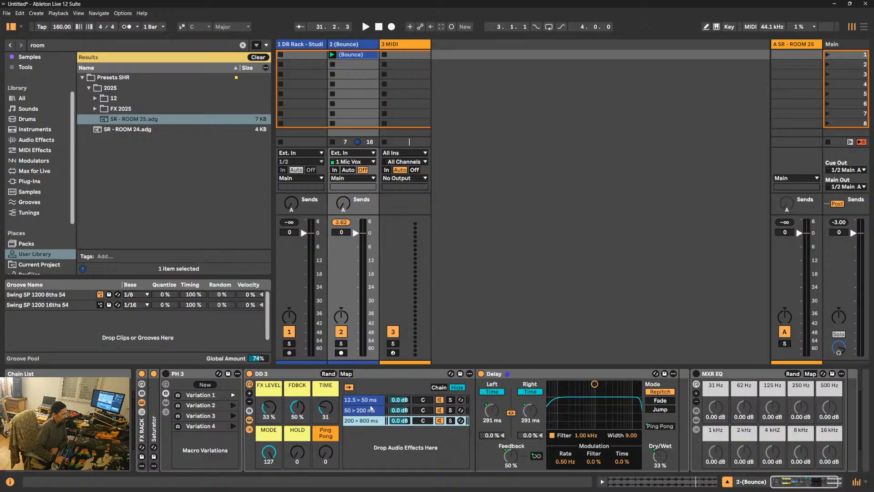
{"action": "left_click", "coordinate": [374, 400]}
{"action": "left_click", "coordinate": [374, 411]}
{"action": "left_click", "coordinate": [375, 423]}
{"action": "left_click", "coordinate": [377, 402]}
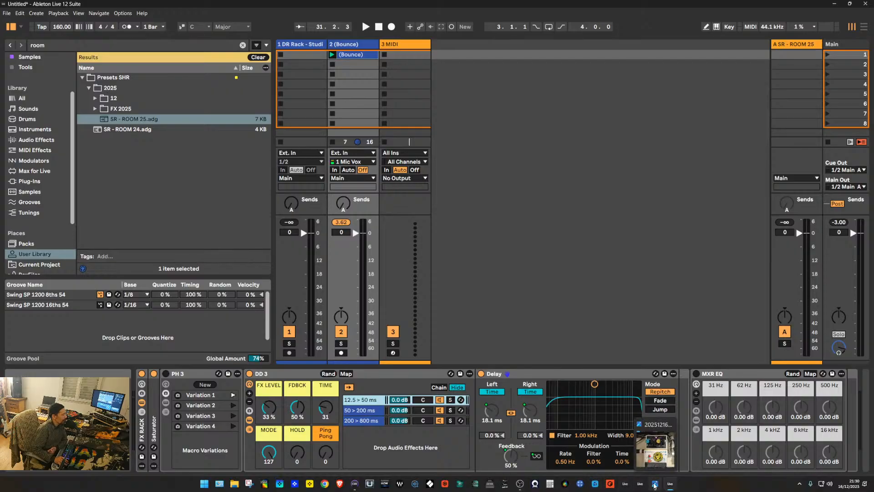
- Check the DD-3 pedal photo twice for its MODE and delay-time markings, returning to the rack each time
{"action": "left_click", "coordinate": [654, 485]}
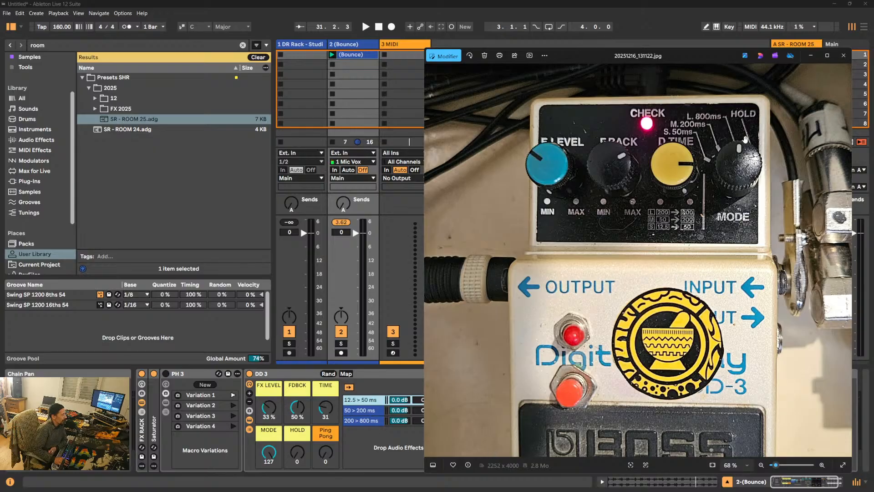
{"action": "left_click", "coordinate": [810, 56]}
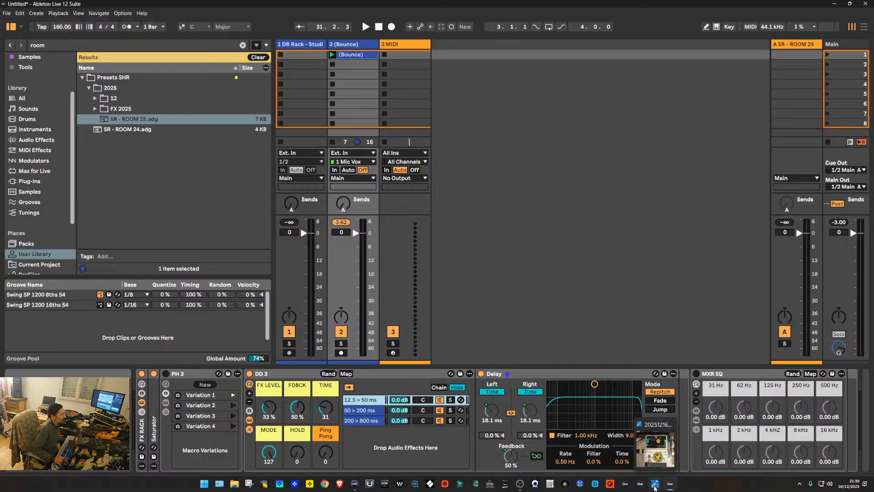
{"action": "left_click", "coordinate": [655, 485]}
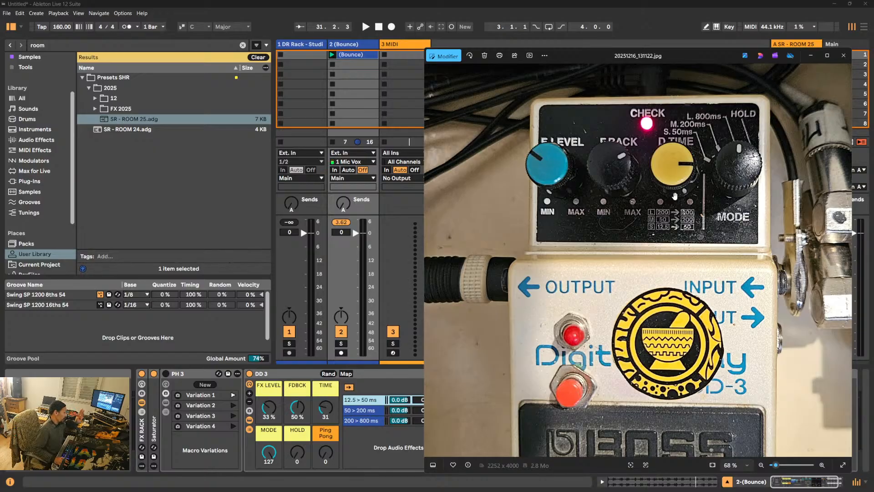
{"action": "left_click", "coordinate": [813, 58]}
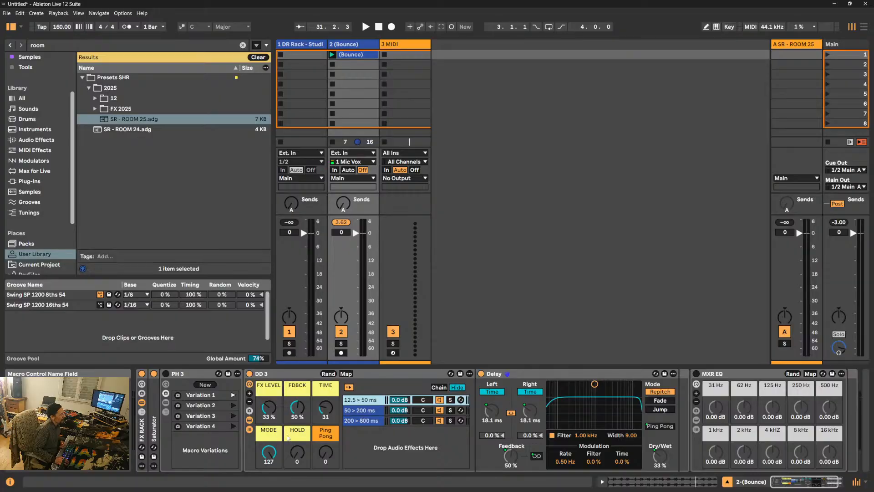
- Point out the MODE macro, raise the HOLD macro to 127, and return HOLD to 0
{"action": "left_click", "coordinate": [274, 440]}
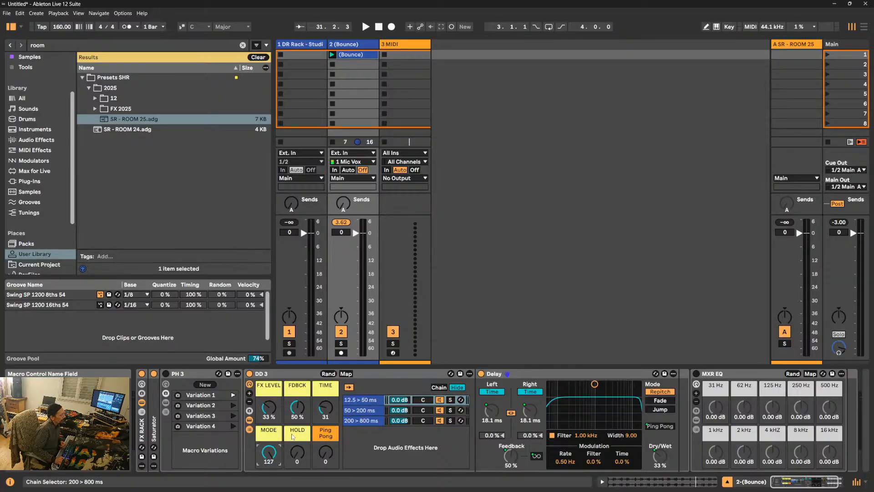
{"action": "left_click", "coordinate": [294, 437]}
{"action": "left_click_drag", "start_coordinate": [297, 452], "coordinate": [296, 405]}
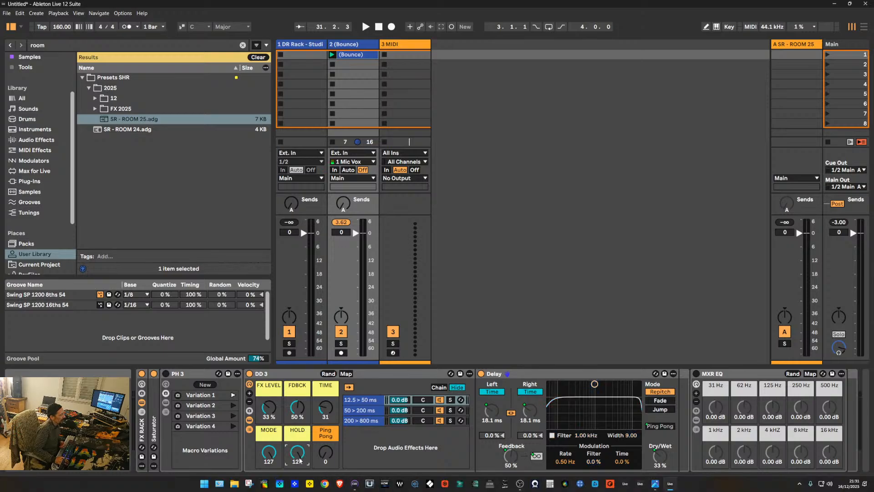
{"action": "left_click_drag", "start_coordinate": [294, 452], "coordinate": [294, 490]}
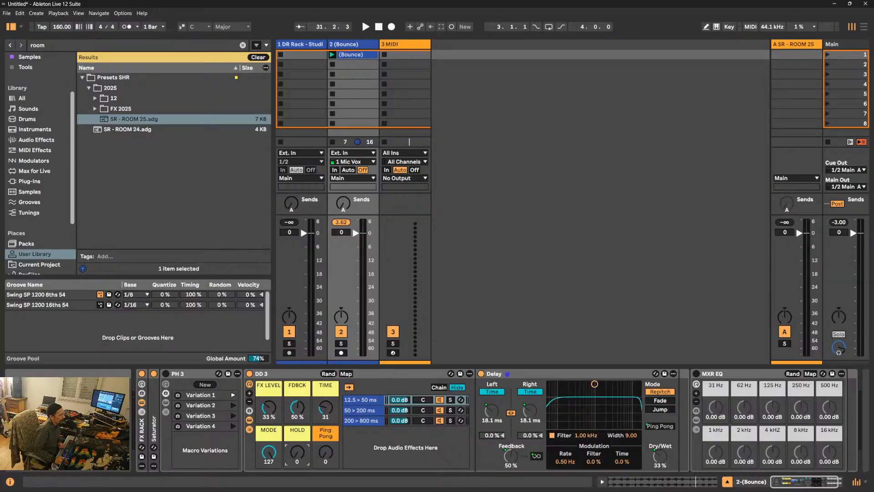
- Consult the DD-3 pedal photo again, and step through the rack's delay chains, ending on 12.5 > 50 ms
{"action": "left_click", "coordinate": [655, 484]}
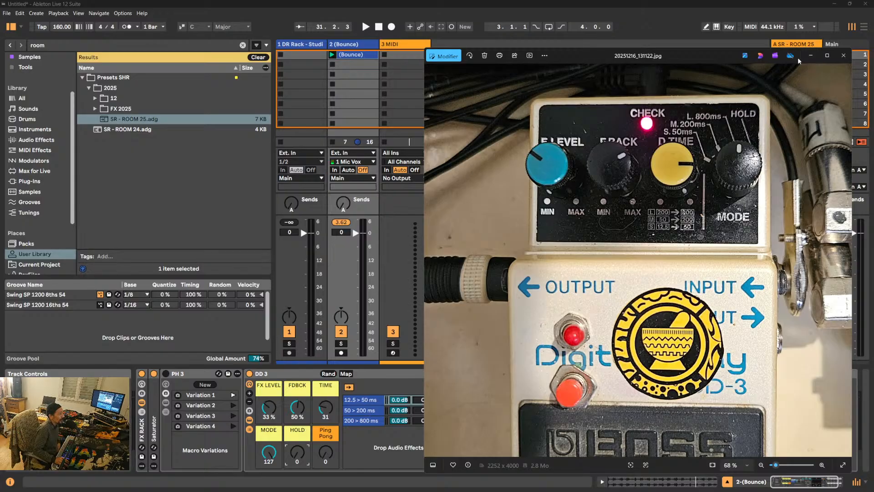
{"action": "left_click", "coordinate": [812, 56]}
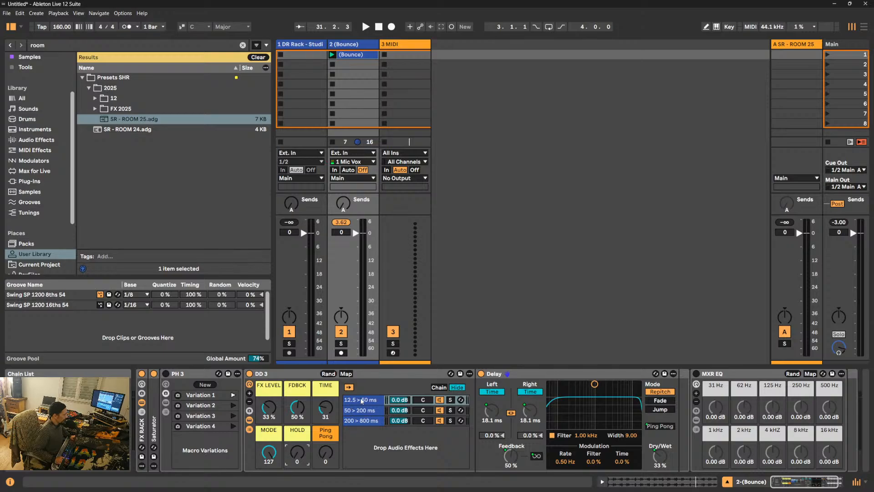
{"action": "left_click", "coordinate": [362, 410]}
{"action": "left_click", "coordinate": [362, 421]}
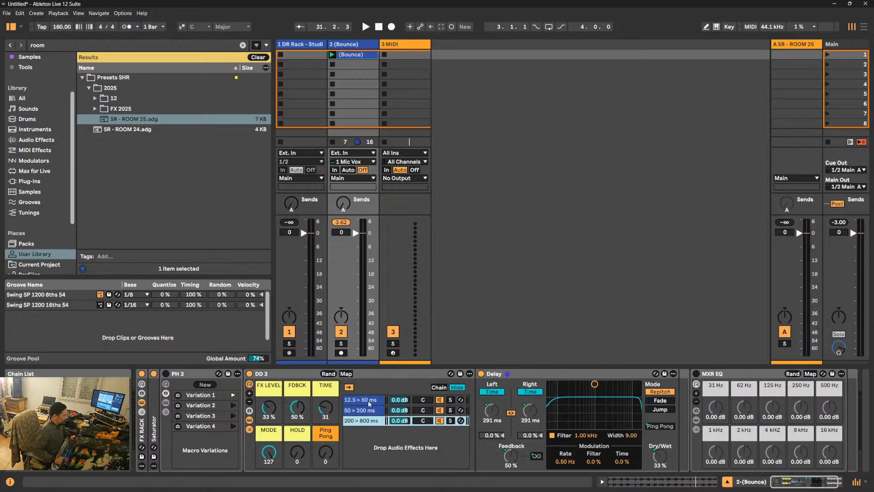
{"action": "left_click", "coordinate": [369, 403]}
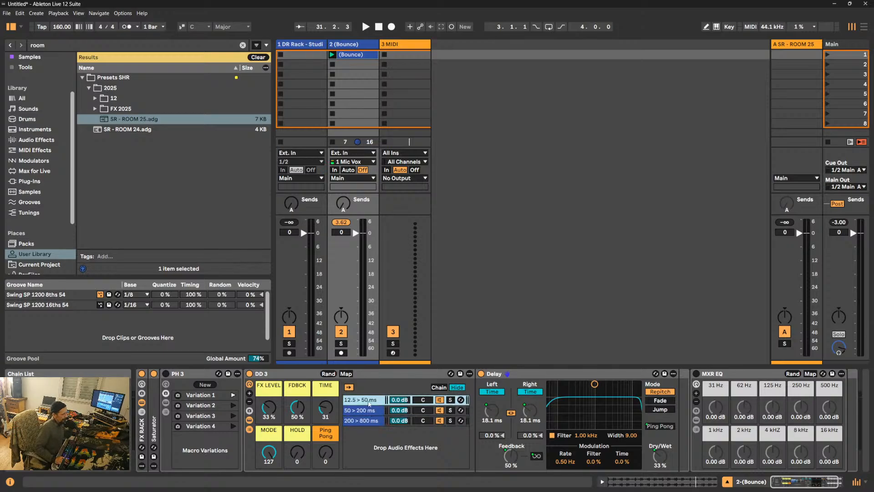
- Inspect the Delay device in the 12.5 > 50 ms and 50 > 200 ms chains, and bring up the 200 > 800 ms chain
{"action": "left_click", "coordinate": [549, 378]}
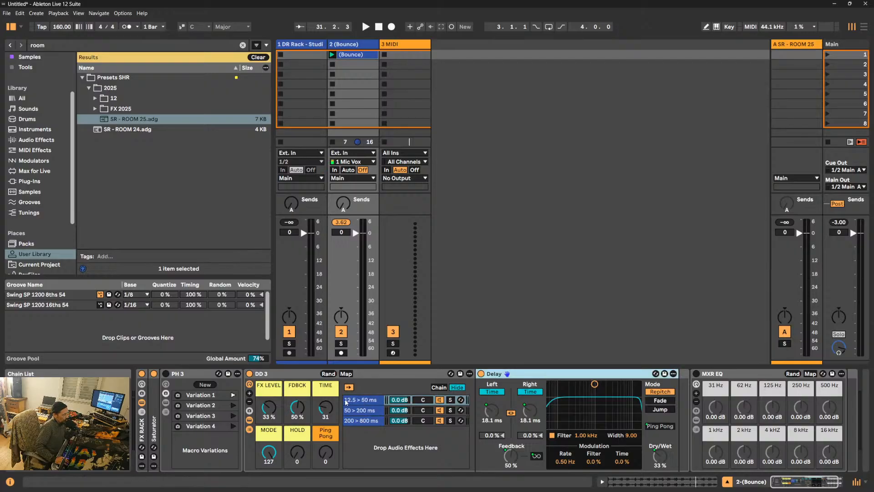
{"action": "left_click", "coordinate": [364, 400]}
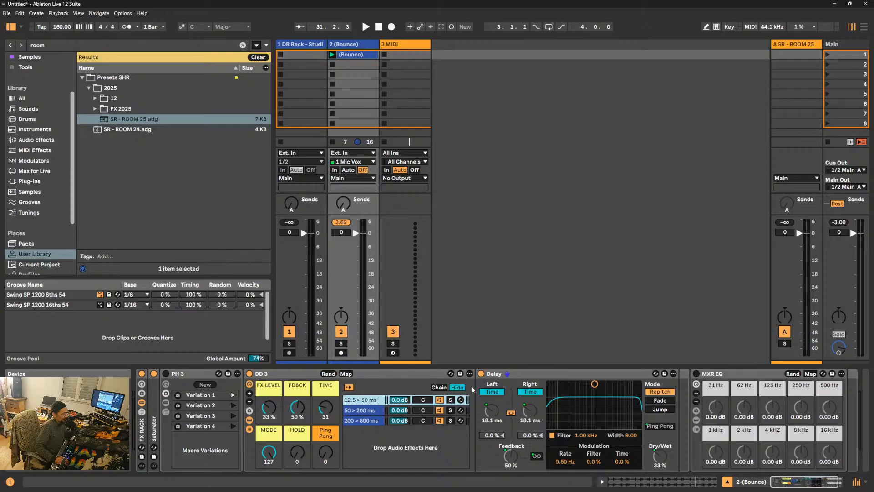
{"action": "left_click", "coordinate": [537, 375]}
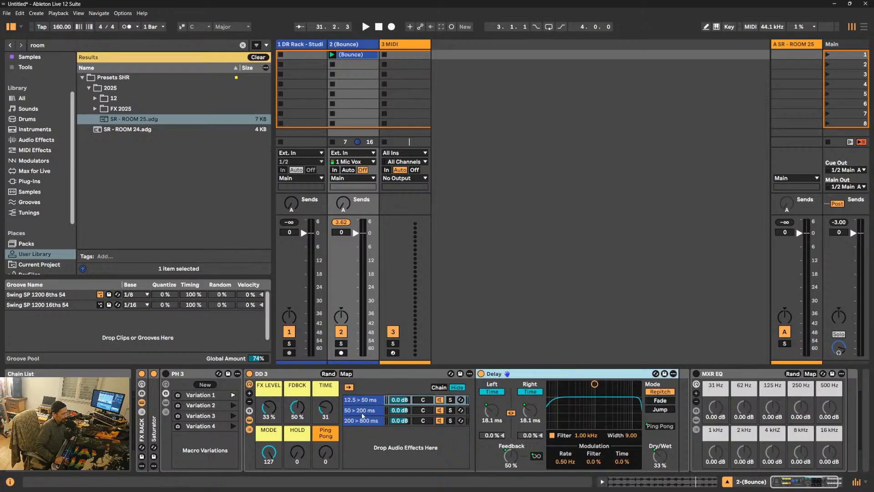
{"action": "left_click", "coordinate": [383, 411]}
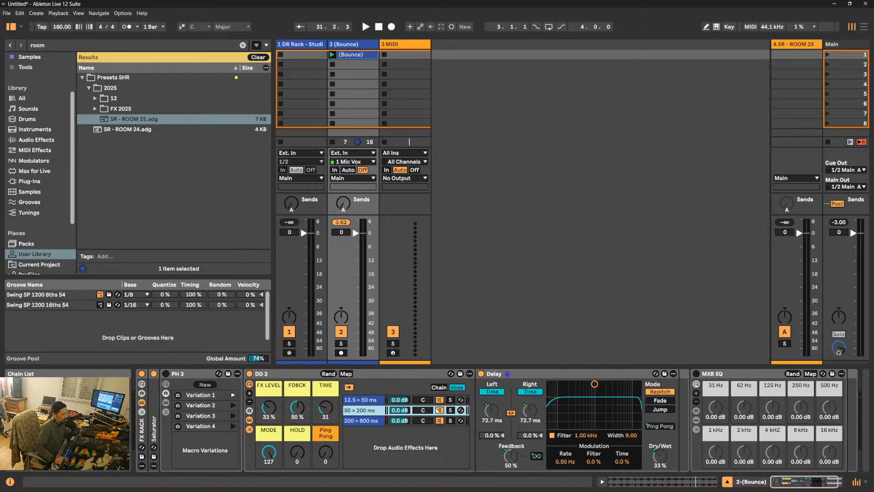
{"action": "left_click", "coordinate": [497, 381]}
{"action": "left_click", "coordinate": [373, 421]}
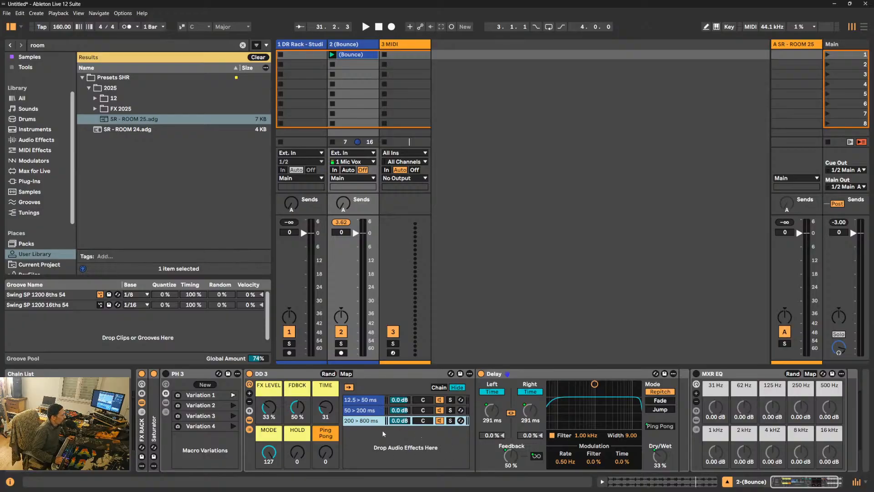
- View the DD 3 macro mappings briefly, and compare the delay times of the 50 > 200 ms and 200 > 800 ms chains
{"action": "left_click", "coordinate": [346, 374]}
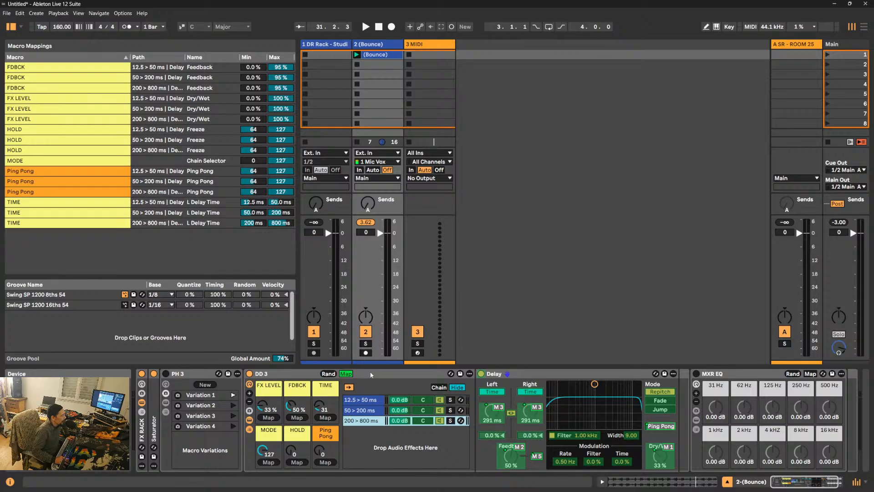
{"action": "left_click", "coordinate": [348, 375]}
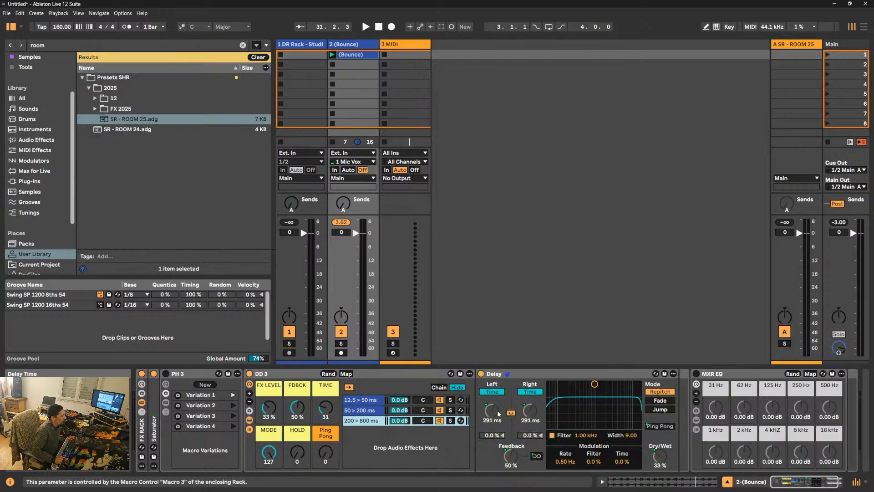
{"action": "left_click", "coordinate": [374, 409]}
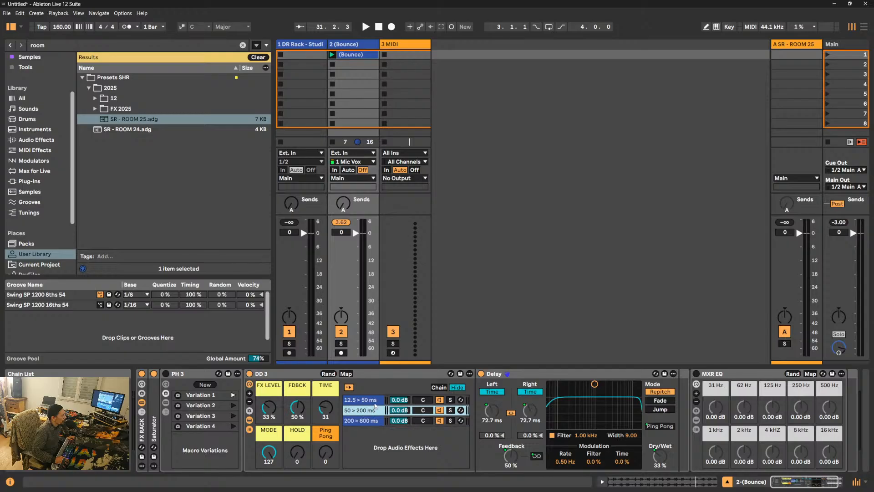
{"action": "left_click", "coordinate": [372, 420]}
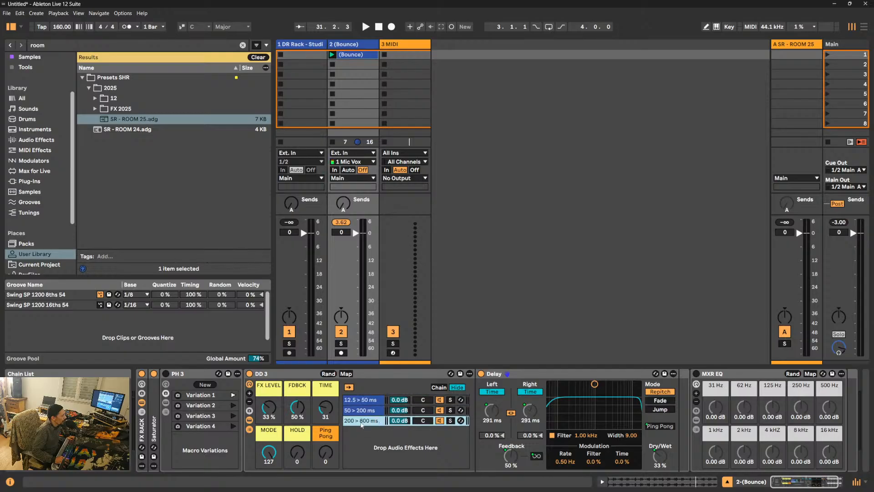
- Reopen the DD 3 macro mappings and check the TIME macro's delay ranges for the 12.5 > 50 ms and 50 > 200 ms chains
{"action": "left_click", "coordinate": [326, 406]}
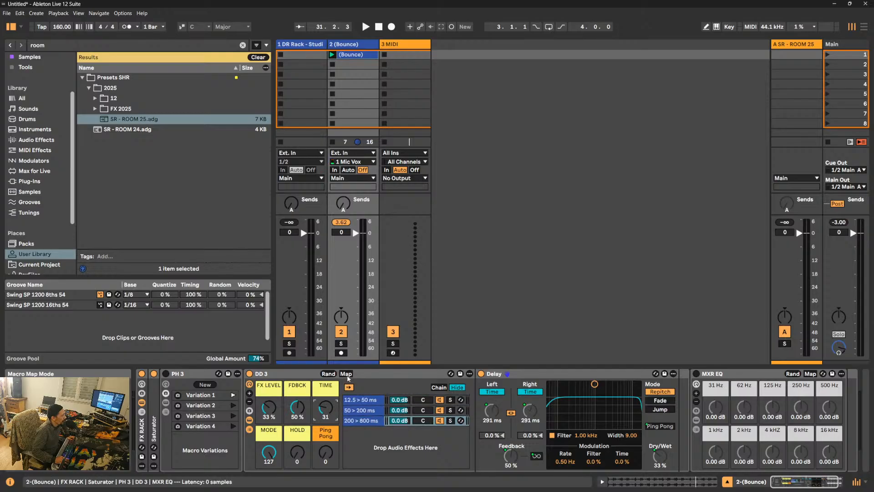
{"action": "left_click", "coordinate": [347, 374]}
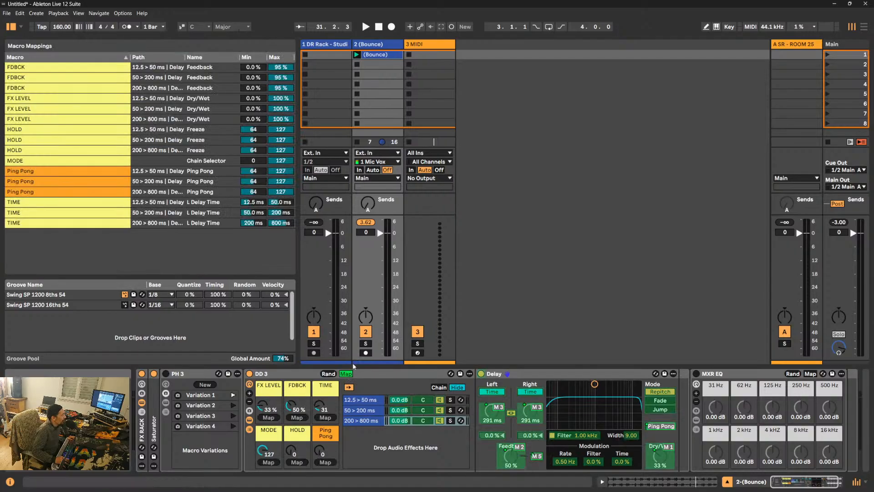
{"action": "left_click", "coordinate": [94, 205]}
{"action": "left_click", "coordinate": [74, 214]}
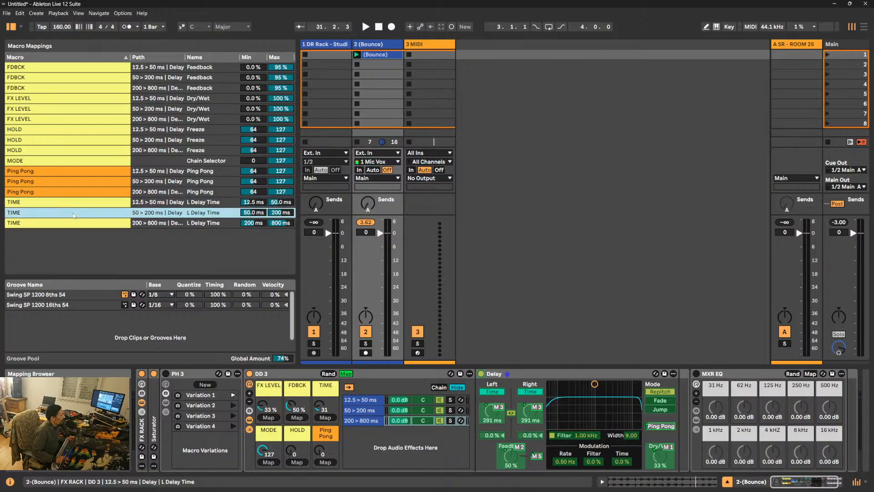
{"action": "left_click", "coordinate": [100, 203]}
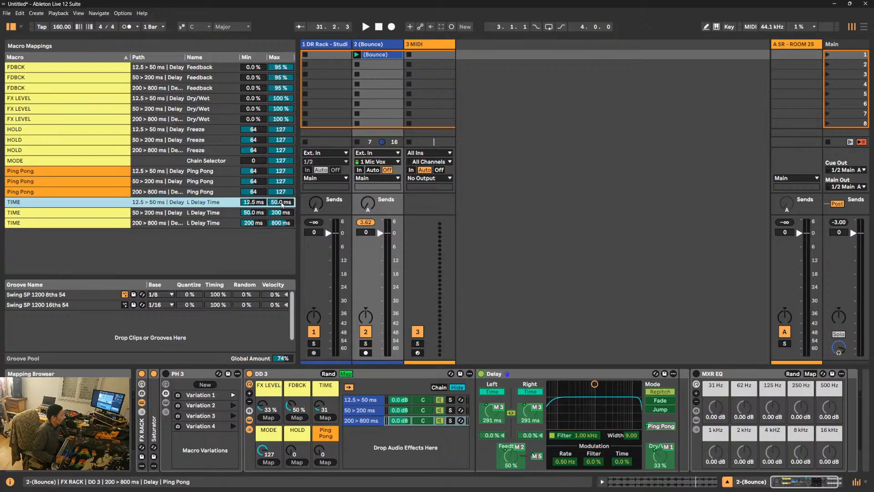
- Check the TIME macro's delay ranges for the 50 > 200 ms and 200 > 800 ms chains, and leave the macro mappings
{"action": "left_click", "coordinate": [73, 213]}
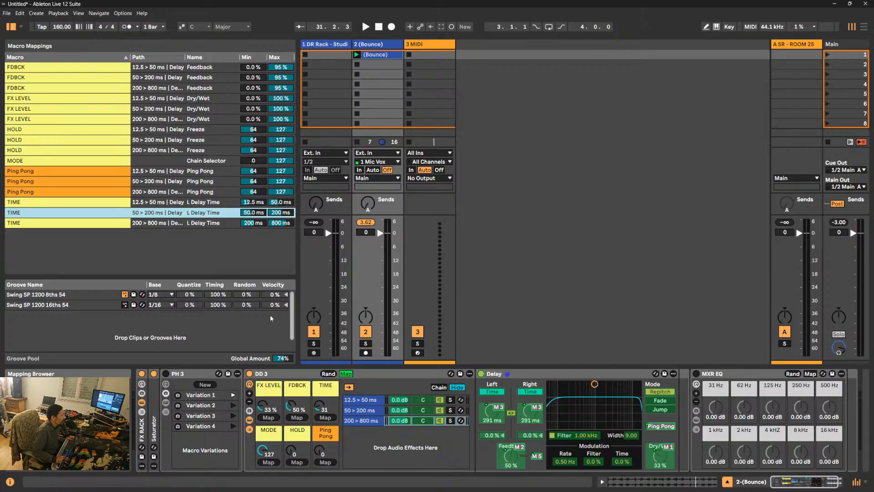
{"action": "key", "text": "Down"}
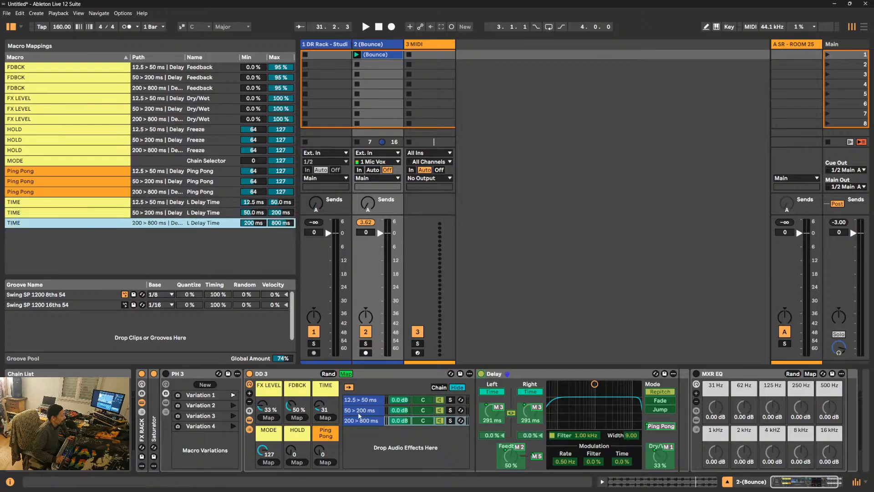
{"action": "left_click", "coordinate": [364, 421]}
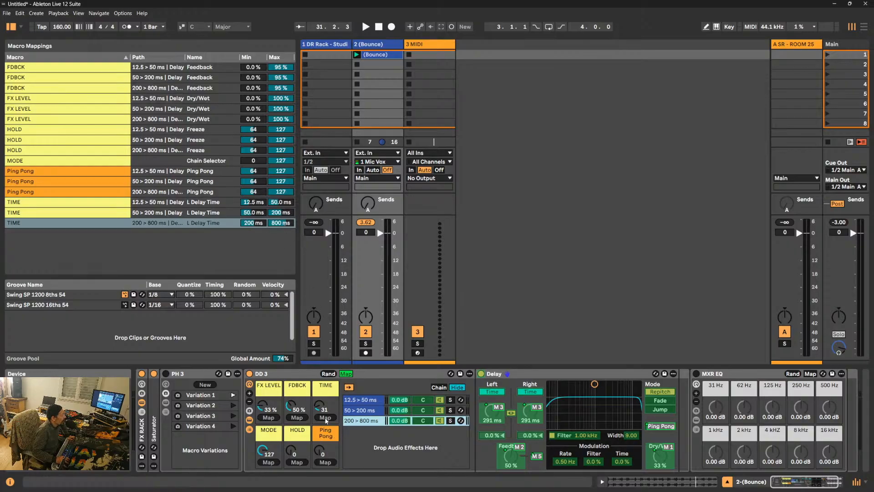
{"action": "left_click", "coordinate": [345, 374]}
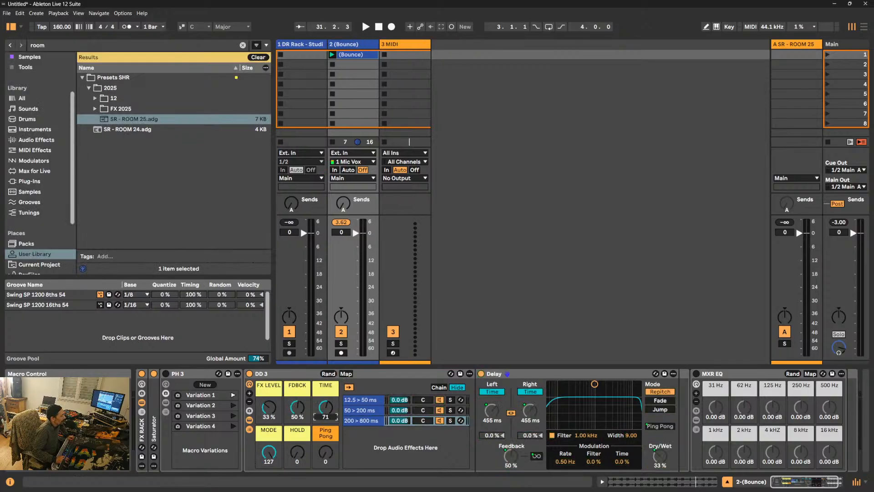
- Sweep the TIME macro through its range while viewing the Delay device of each chain in turn, ending at 127
{"action": "left_click", "coordinate": [378, 412]}
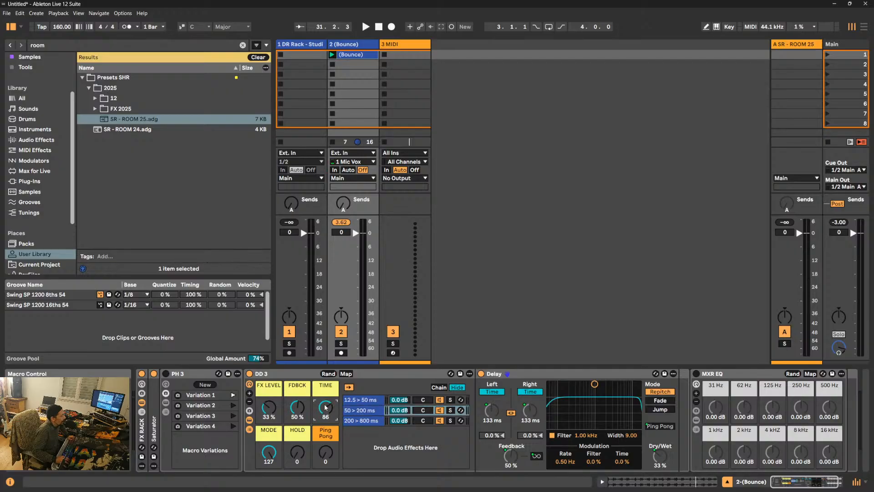
{"action": "left_click", "coordinate": [366, 402]}
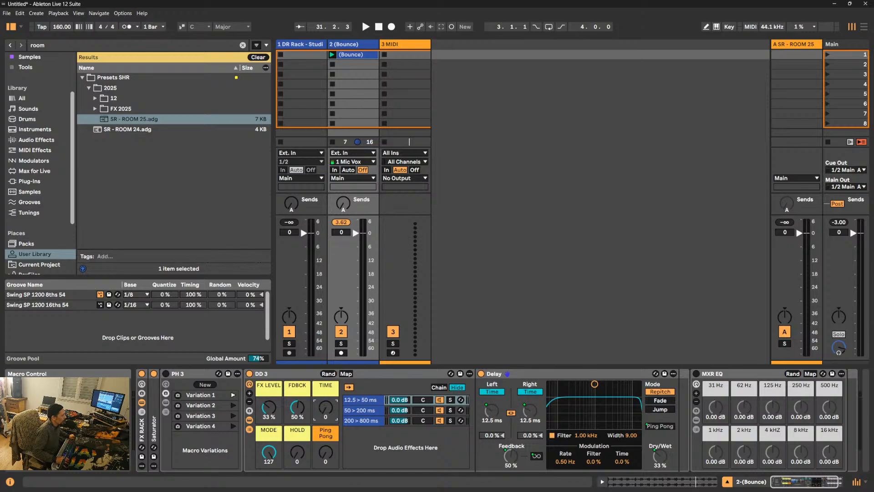
{"action": "left_click", "coordinate": [366, 411]}
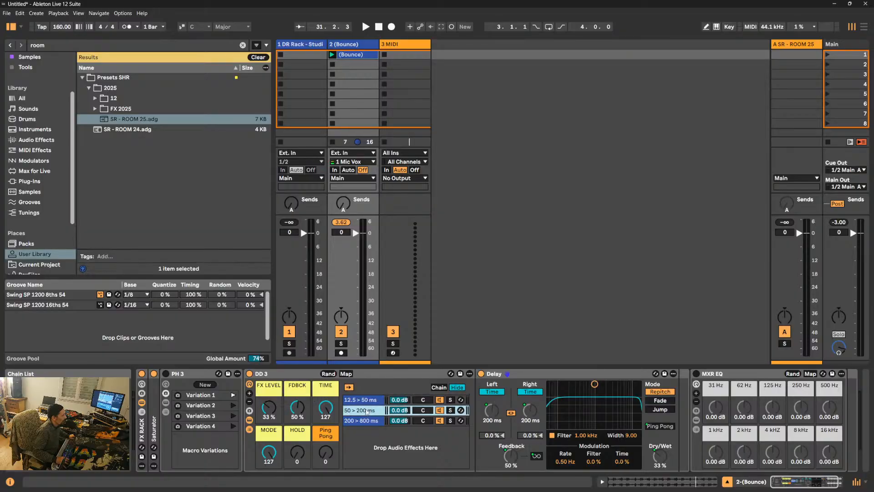
{"action": "left_click_drag", "start_coordinate": [323, 409], "coordinate": [323, 446]}
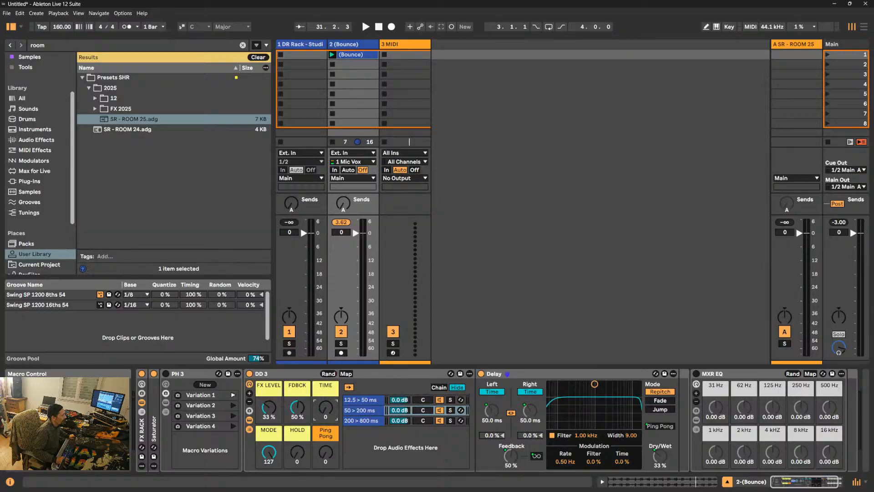
{"action": "left_click_drag", "start_coordinate": [326, 408], "coordinate": [326, 359]}
{"action": "left_click", "coordinate": [366, 421]}
{"action": "mouse_move", "coordinate": [324, 408]}
{"action": "left_mouse_down"}
{"action": "mouse_move", "coordinate": [325, 447]}
{"action": "mouse_move", "coordinate": [324, 408]}
{"action": "left_mouse_up"}
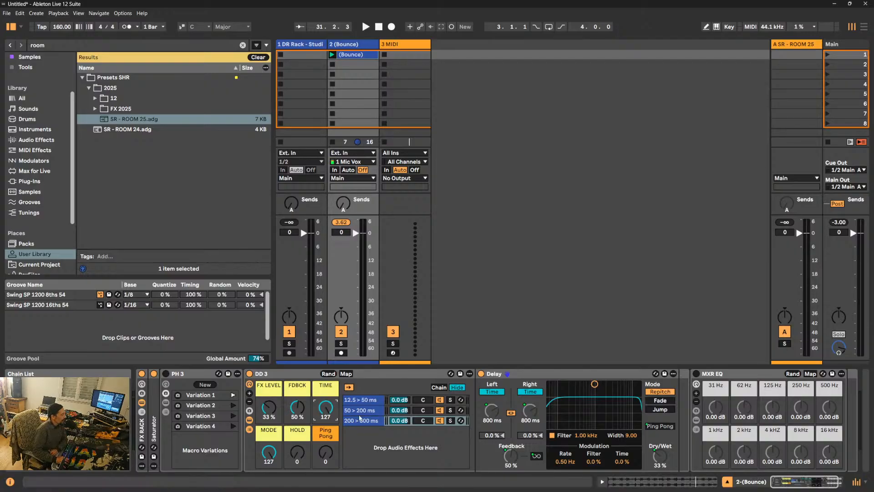
{"action": "mouse_move", "coordinate": [326, 408]}
{"action": "left_mouse_down"}
{"action": "mouse_move", "coordinate": [326, 448]}
{"action": "mouse_move", "coordinate": [326, 408]}
{"action": "left_mouse_up"}
- Set the MODE macro to 0 with the 12.5 > 50 ms chain shown, and consult the DD-3 pedal photo
{"action": "left_click", "coordinate": [361, 401]}
{"action": "mouse_move", "coordinate": [269, 452]}
{"action": "left_mouse_down"}
{"action": "mouse_move", "coordinate": [269, 491]}
{"action": "mouse_move", "coordinate": [269, 459]}
{"action": "left_mouse_up"}
{"action": "left_click_drag", "start_coordinate": [268, 453], "coordinate": [269, 486]}
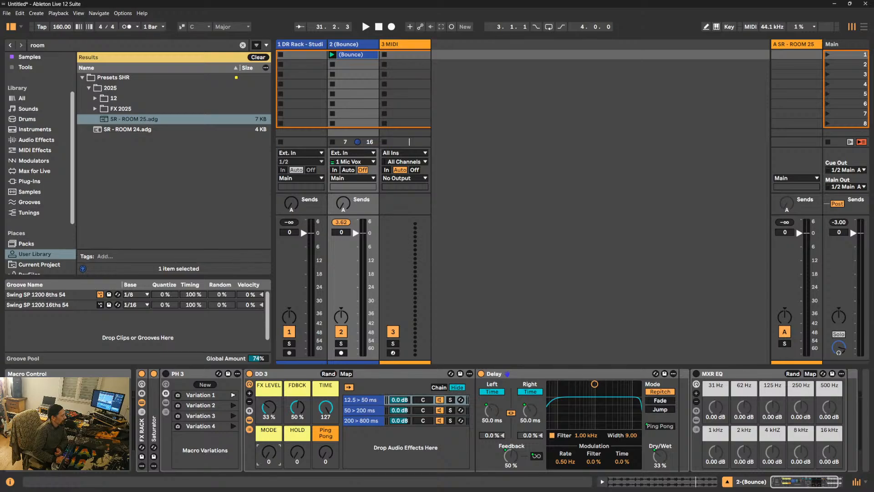
{"action": "left_click", "coordinate": [655, 484]}
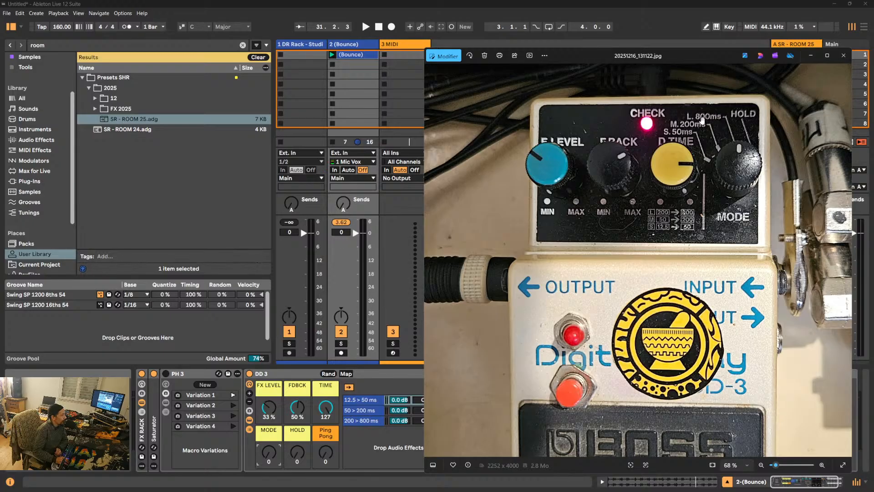
{"action": "left_click", "coordinate": [811, 55]}
- Show the DD 3 chain select editor, inspect the chains' zones, and look at the Distribute Ranges Equally option without applying it
{"action": "left_click", "coordinate": [439, 388]}
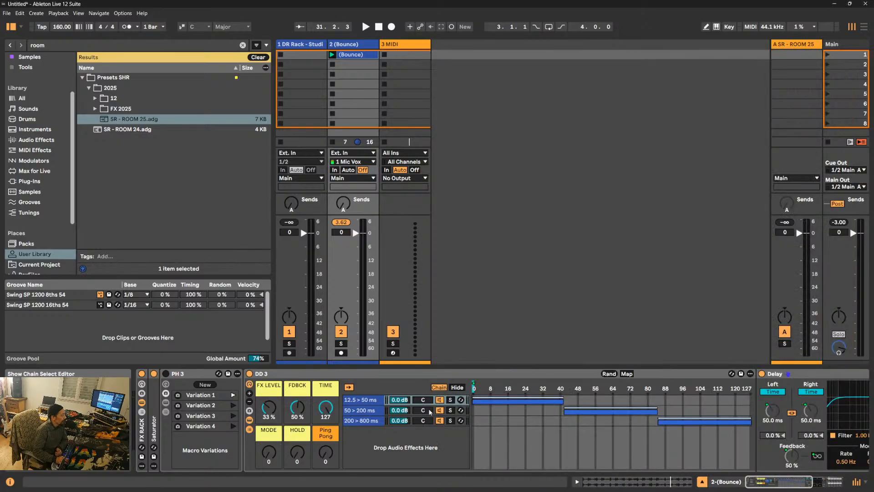
{"action": "left_click", "coordinate": [367, 411]}
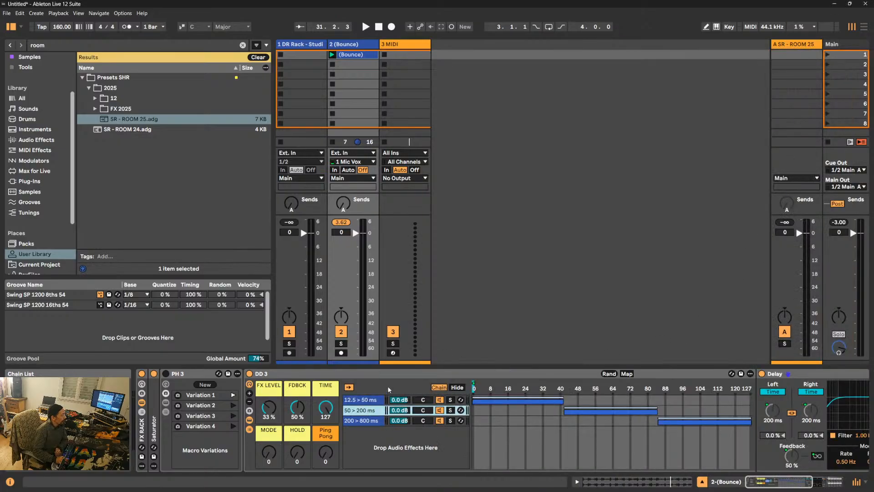
{"action": "left_click", "coordinate": [453, 387]}
{"action": "left_click", "coordinate": [453, 388]}
{"action": "left_click", "coordinate": [711, 423]}
{"action": "left_click_drag", "start_coordinate": [711, 423], "coordinate": [689, 430]}
{"action": "right_click", "coordinate": [531, 422]}
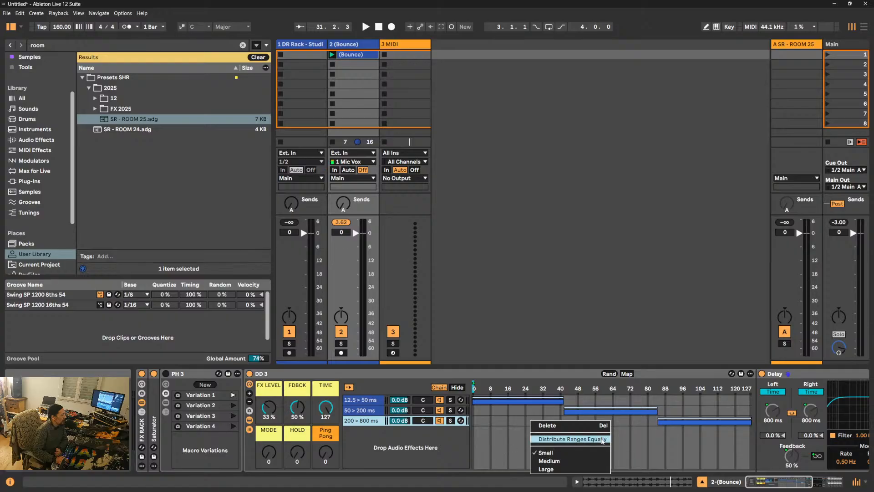
{"action": "left_click", "coordinate": [493, 421]}
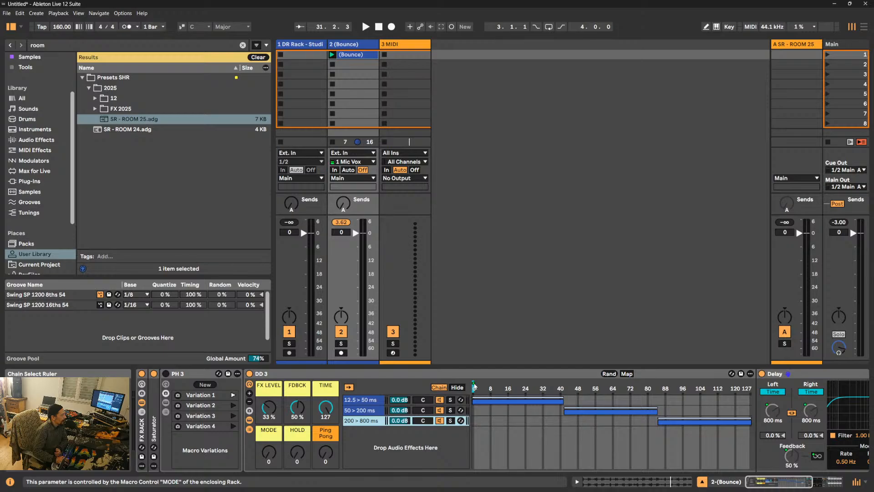
- Check the chain selector's macro mapping options, and compare the MODE macro with the mode knob in the DD-3 pedal photo
{"action": "right_click", "coordinate": [474, 387]}
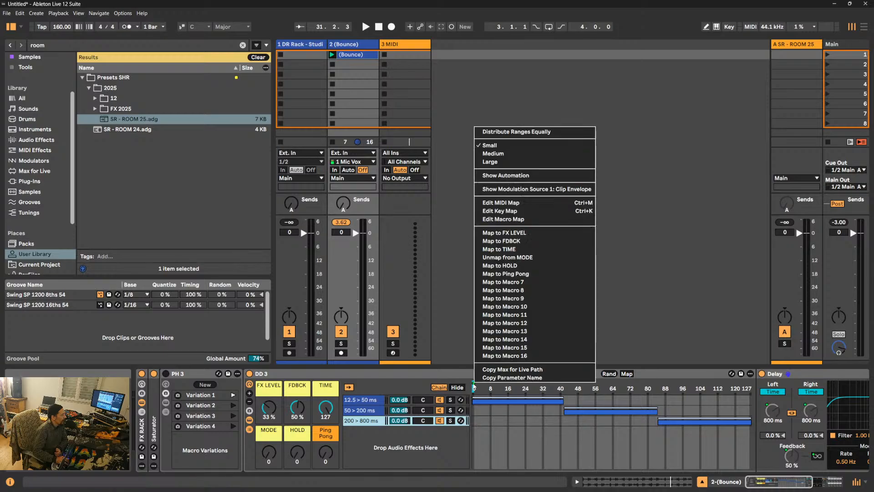
{"action": "left_click", "coordinate": [405, 454]}
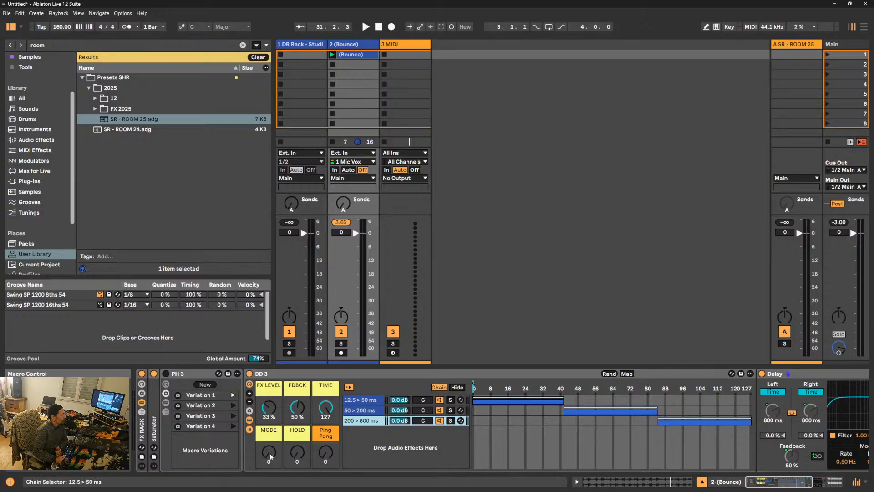
{"action": "mouse_move", "coordinate": [271, 456]}
{"action": "left_mouse_down"}
{"action": "mouse_move", "coordinate": [271, 415]}
{"action": "mouse_move", "coordinate": [271, 458]}
{"action": "left_mouse_up"}
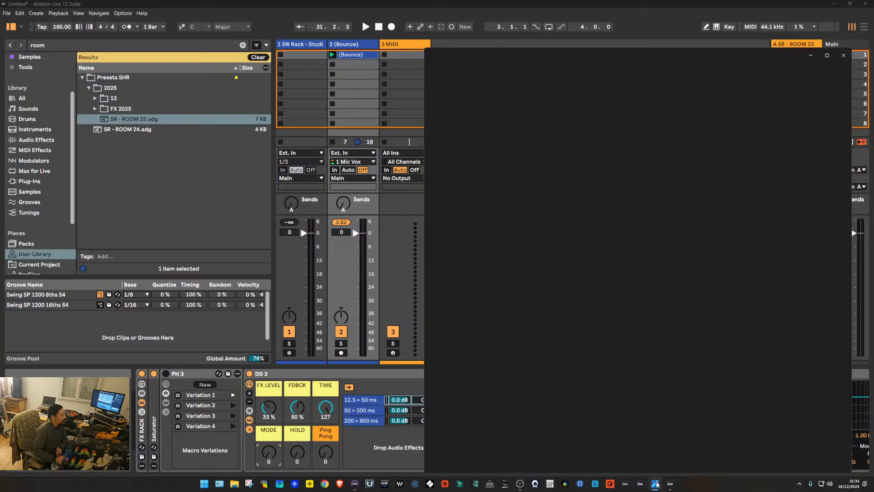
{"action": "left_click", "coordinate": [655, 484]}
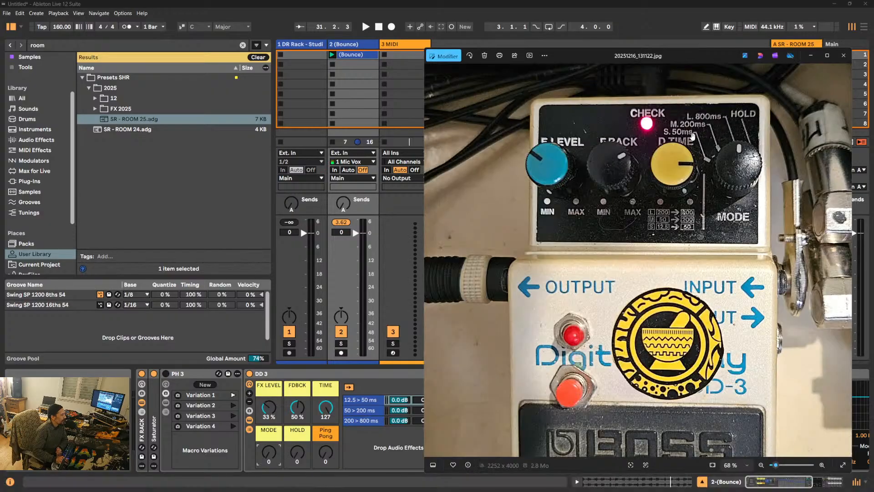
{"action": "left_click", "coordinate": [811, 56]}
{"action": "left_click", "coordinate": [383, 454]}
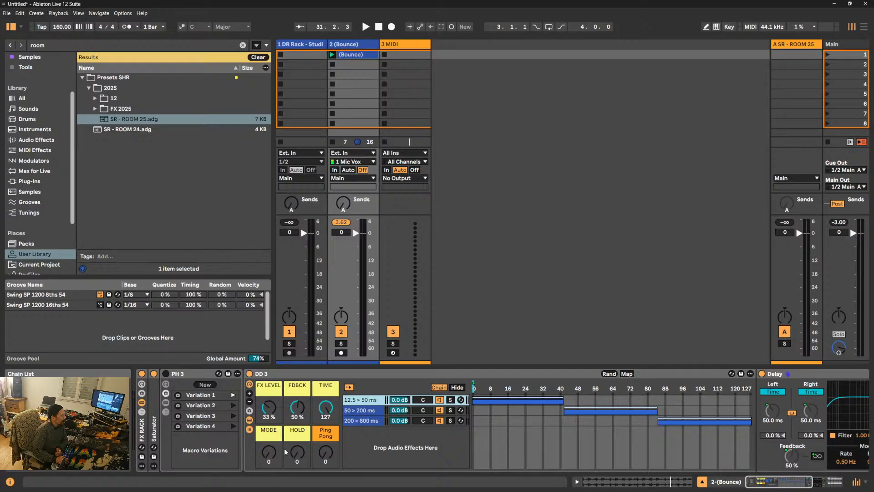
- Try the HOLD macro at 71 with the Delay device in view, and return it to 0
{"action": "left_click_drag", "start_coordinate": [297, 453], "coordinate": [297, 423]}
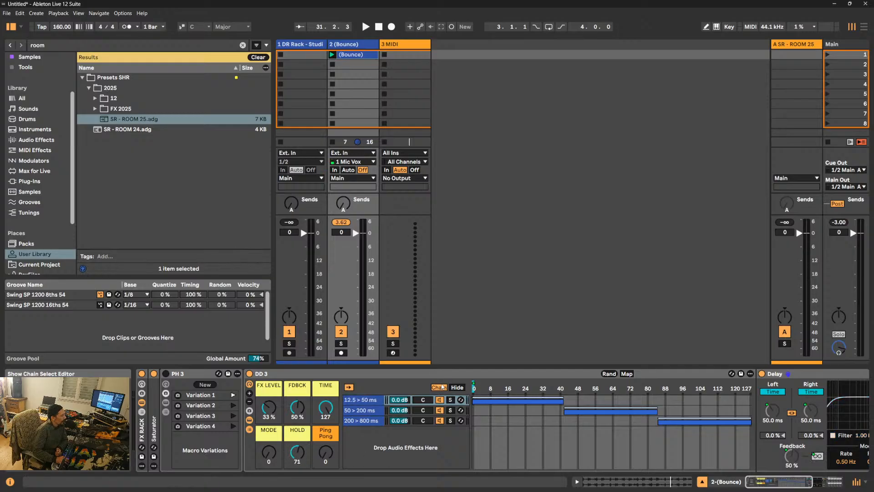
{"action": "left_click", "coordinate": [457, 387]}
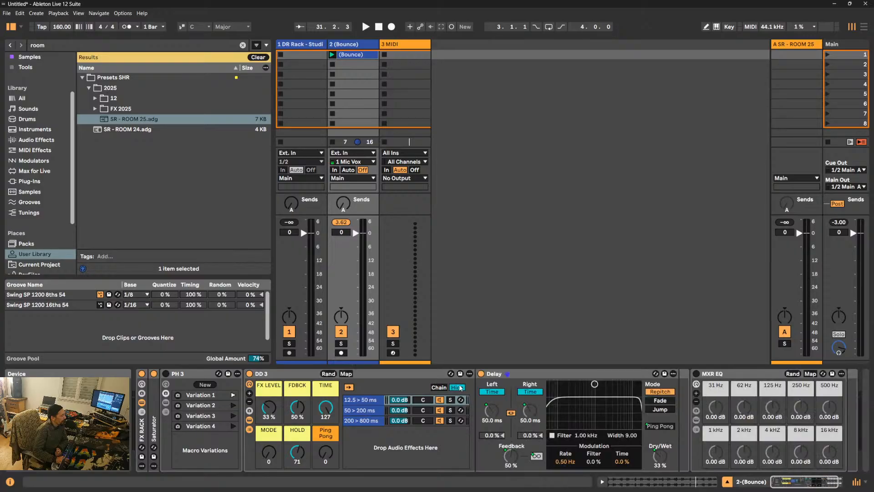
{"action": "left_click", "coordinate": [526, 373]}
{"action": "left_click_drag", "start_coordinate": [297, 452], "coordinate": [297, 476]}
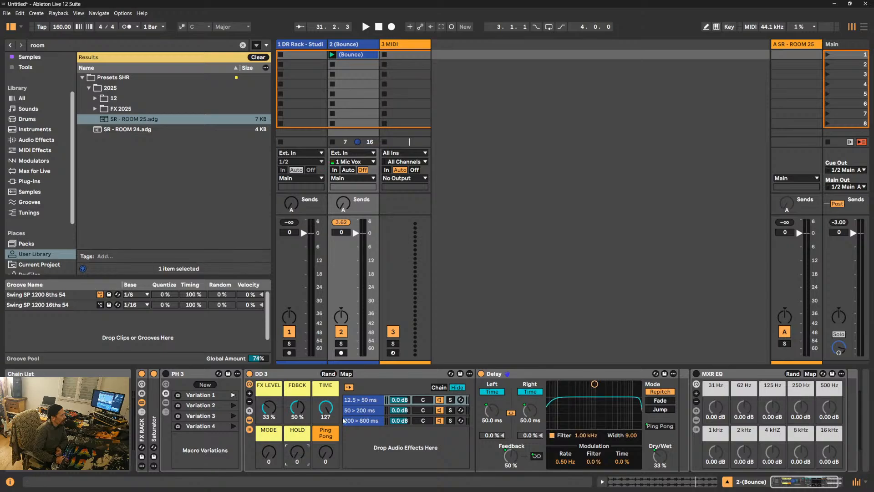
- Set the FX LEVEL macro to 43 %, and move MODE to 2 with the chain select editor shown
{"action": "mouse_move", "coordinate": [269, 407]}
{"action": "left_mouse_down"}
{"action": "mouse_move", "coordinate": [269, 378]}
{"action": "mouse_move", "coordinate": [269, 417]}
{"action": "mouse_move", "coordinate": [269, 385]}
{"action": "mouse_move", "coordinate": [269, 404]}
{"action": "left_mouse_up"}
{"action": "left_click", "coordinate": [440, 387]}
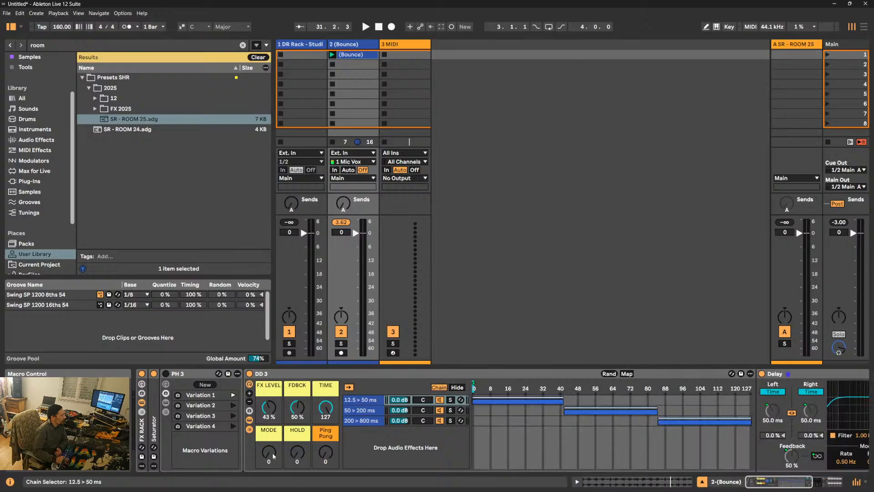
{"action": "left_click", "coordinate": [487, 402]}
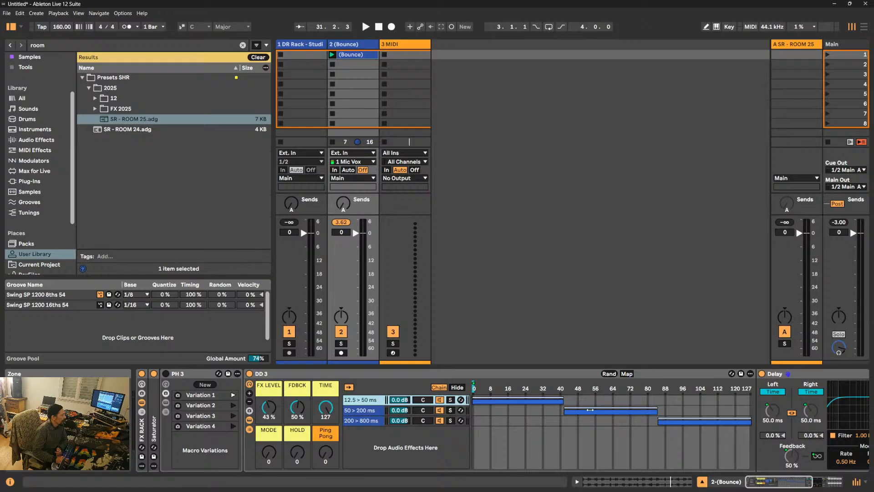
{"action": "left_click_drag", "start_coordinate": [269, 453], "coordinate": [269, 453]}
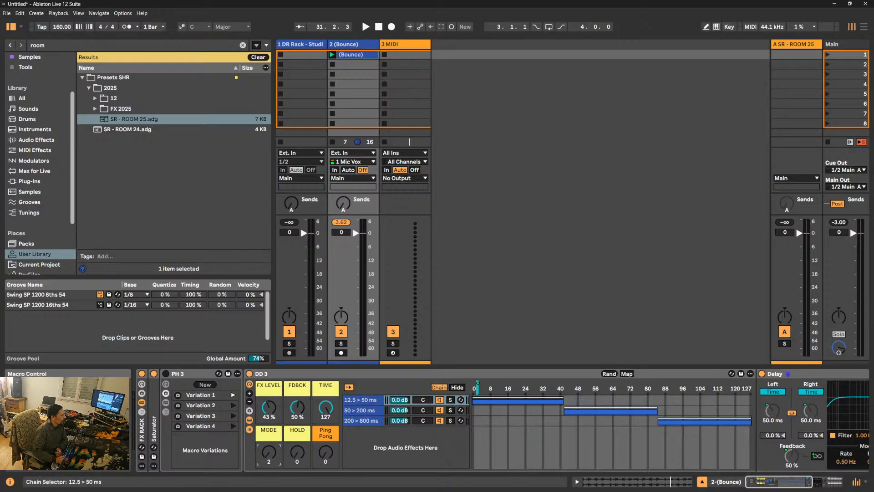
- Step through the delay chains, moving MODE to 46 and back to 0, and hide the chain select editor
{"action": "left_click", "coordinate": [370, 421]}
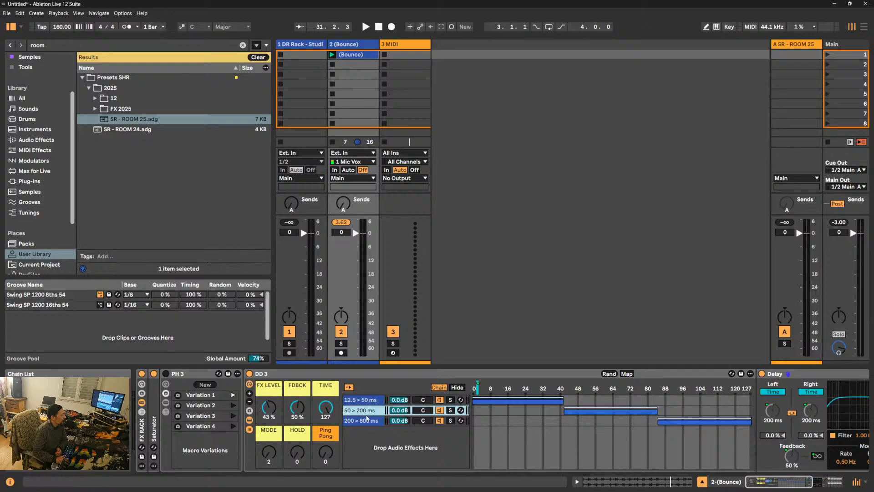
{"action": "left_click", "coordinate": [374, 412]}
{"action": "left_click", "coordinate": [372, 423]}
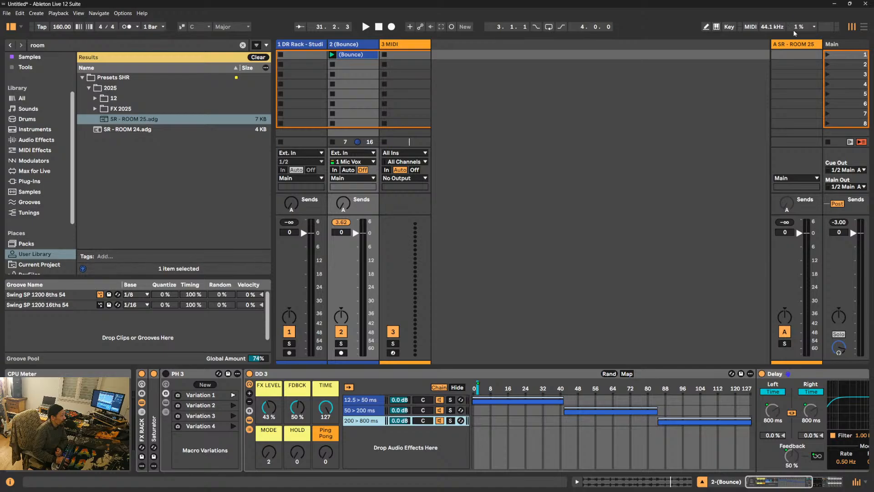
{"action": "left_click_drag", "start_coordinate": [269, 452], "coordinate": [268, 431]}
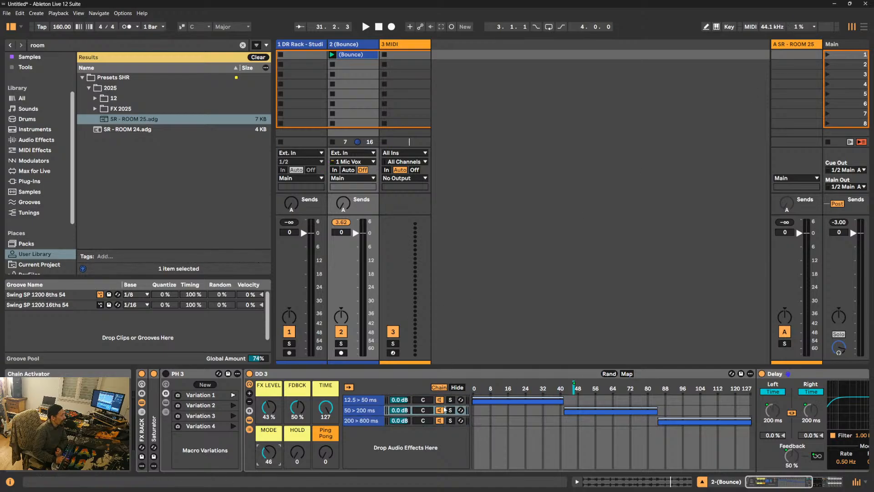
{"action": "left_click", "coordinate": [379, 400]}
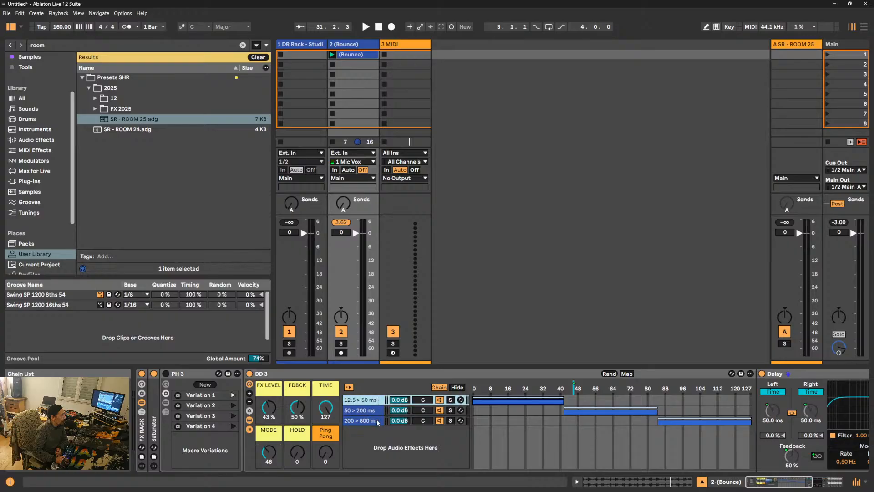
{"action": "left_click", "coordinate": [377, 422]}
{"action": "left_click_drag", "start_coordinate": [269, 452], "coordinate": [269, 489]}
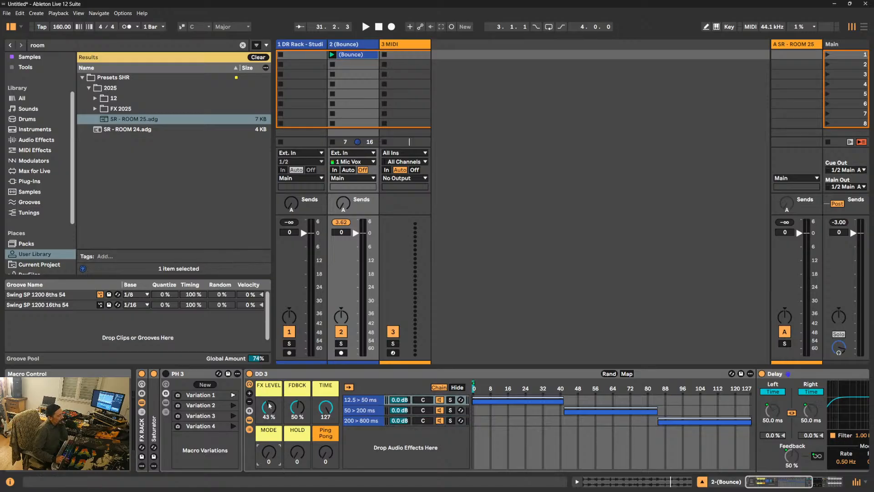
{"action": "left_click", "coordinate": [457, 388]}
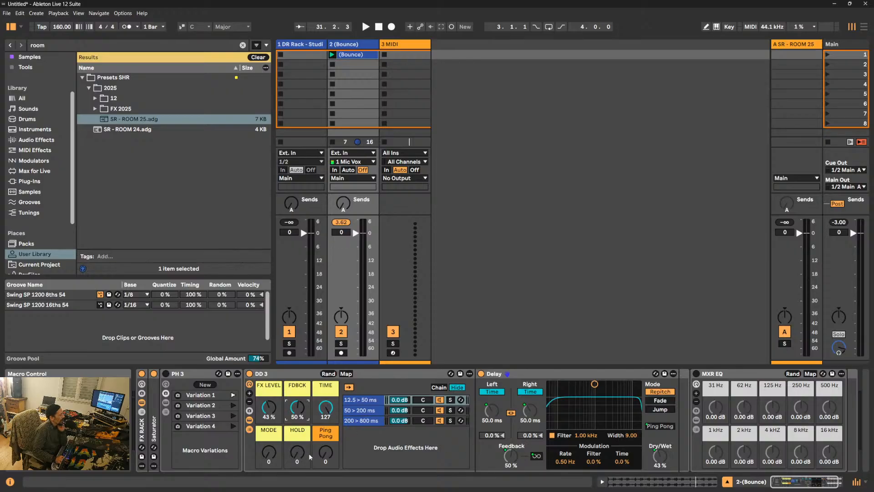
- Briefly show two extra DD 3 macros, try the Ping Pong macro, and hide the rack's devices
{"action": "left_click", "coordinate": [250, 394]}
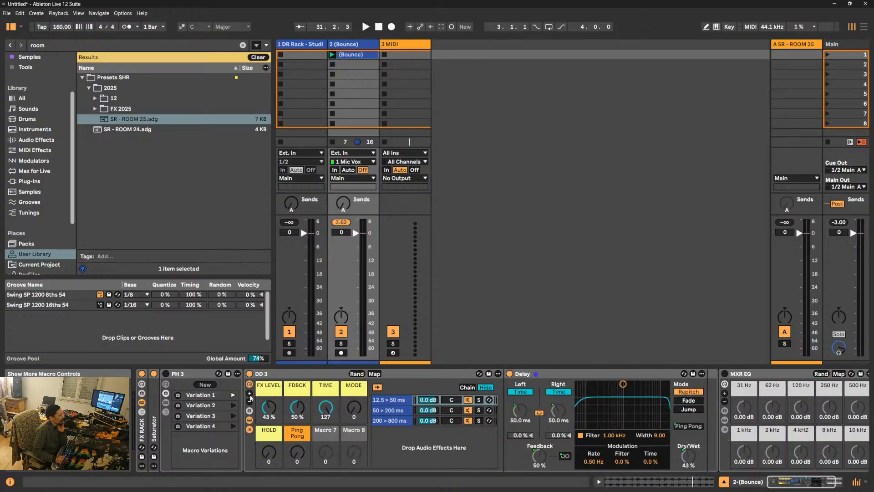
{"action": "left_click", "coordinate": [249, 403]}
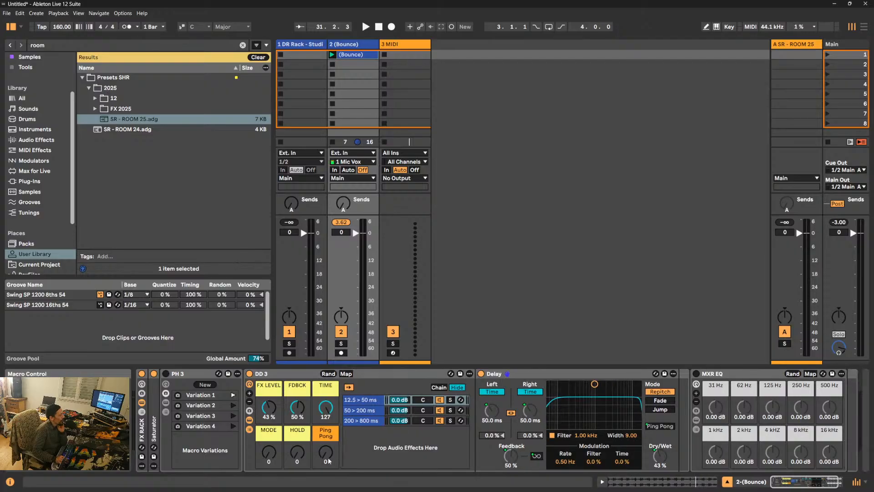
{"action": "mouse_move", "coordinate": [325, 452]}
{"action": "left_mouse_down"}
{"action": "mouse_move", "coordinate": [326, 401]}
{"action": "mouse_move", "coordinate": [326, 452]}
{"action": "left_mouse_up"}
{"action": "left_click", "coordinate": [250, 419]}
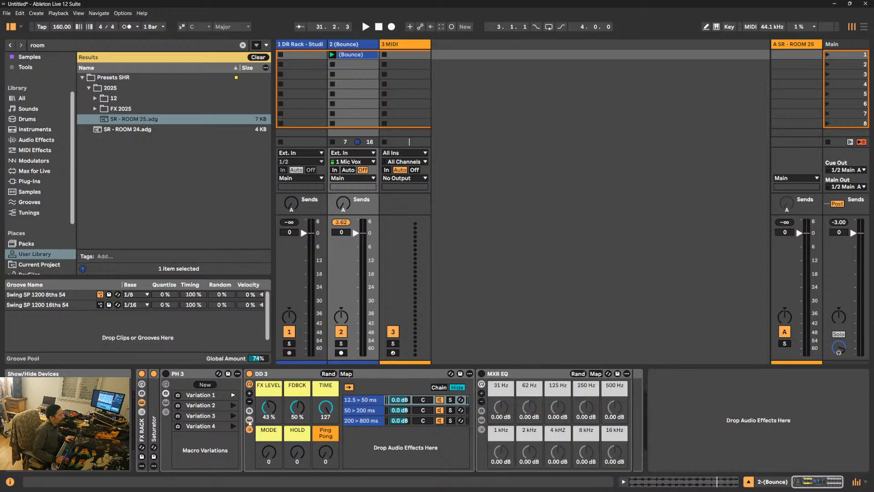
- Check the DD 3 rack's Delay device again, then replace the chain list with the macro variations view
{"action": "left_click", "coordinate": [249, 420]}
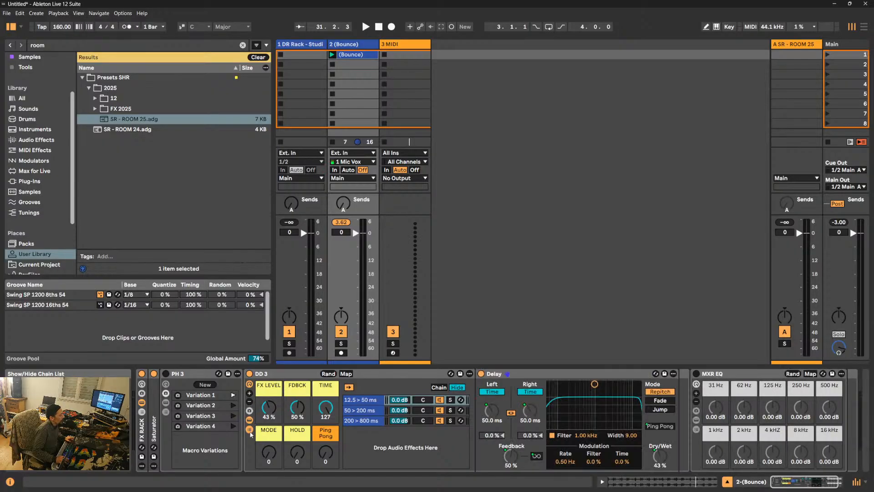
{"action": "left_click", "coordinate": [250, 420]}
{"action": "left_click", "coordinate": [249, 411]}
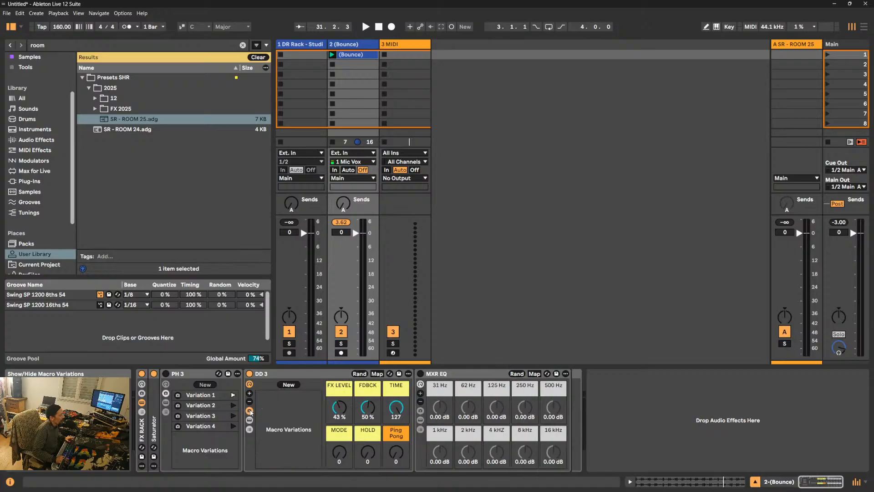
- Exclude the DD 3 rack's FX LEVEL and HOLD macros from randomization, and set FX LEVEL to 60 %
{"action": "right_click", "coordinate": [342, 408]}
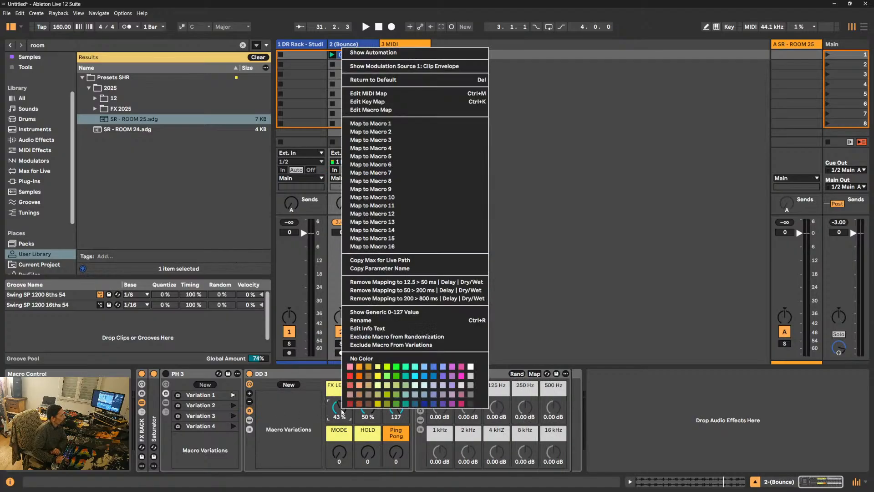
{"action": "left_click", "coordinate": [391, 338]}
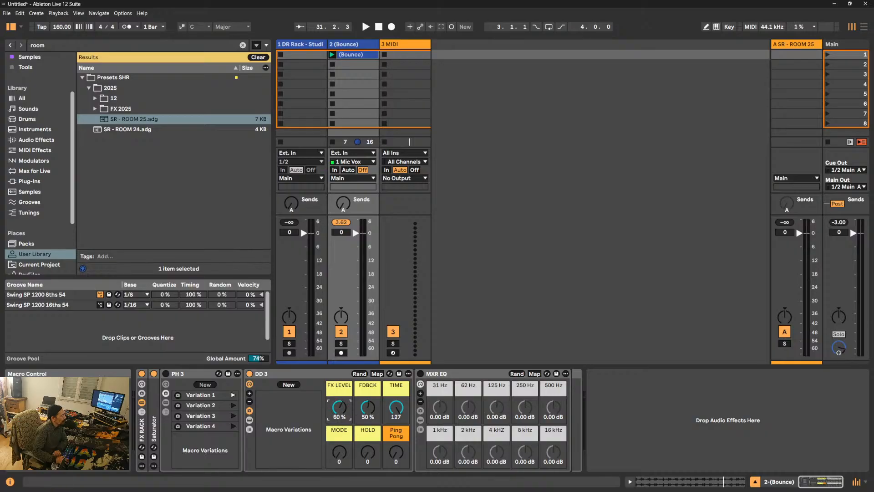
{"action": "right_click", "coordinate": [370, 455]}
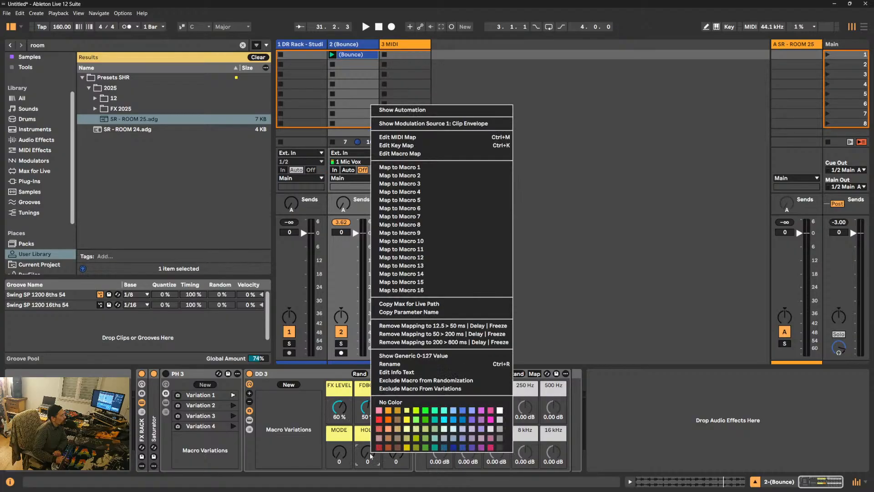
{"action": "left_click", "coordinate": [442, 385]}
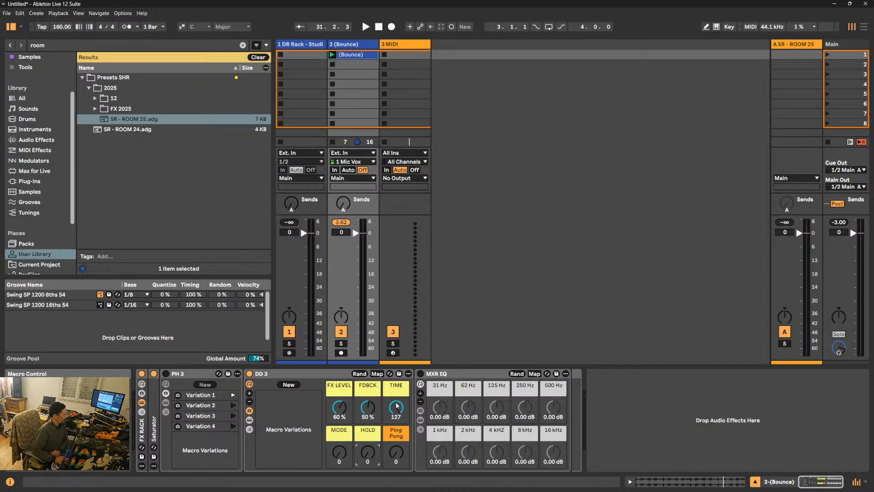
- Start playback and set the DD 3 macros to FDBCK 69 %, MODE 120 and TIME 48
{"action": "key", "text": "space"}
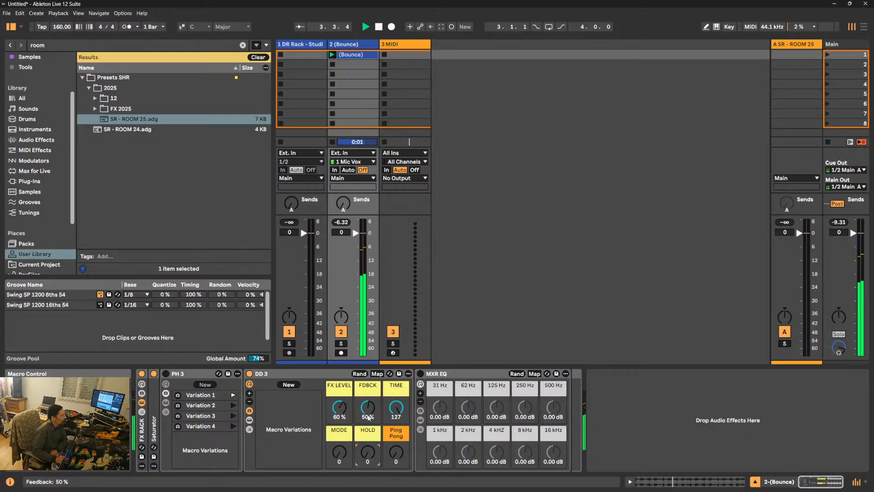
{"action": "left_click_drag", "start_coordinate": [367, 416], "coordinate": [368, 399]}
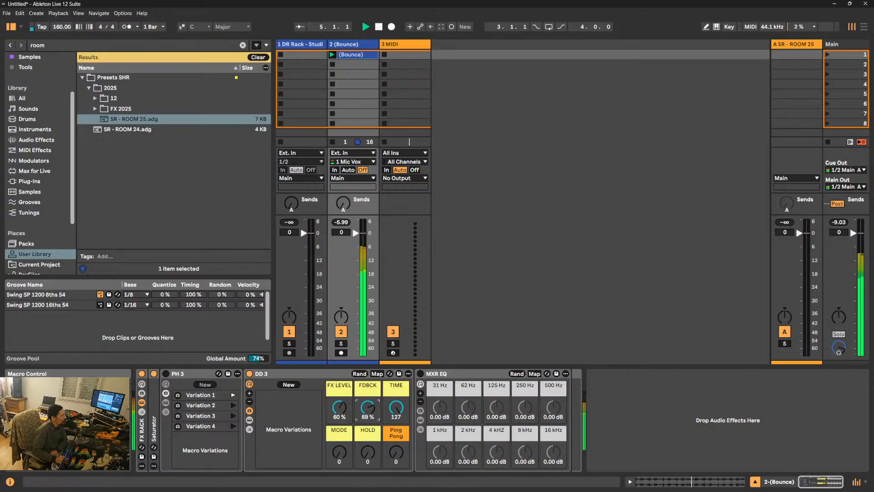
{"action": "mouse_move", "coordinate": [339, 452]}
{"action": "left_mouse_down"}
{"action": "mouse_move", "coordinate": [340, 436]}
{"action": "mouse_move", "coordinate": [335, 456]}
{"action": "mouse_move", "coordinate": [335, 445]}
{"action": "left_mouse_up"}
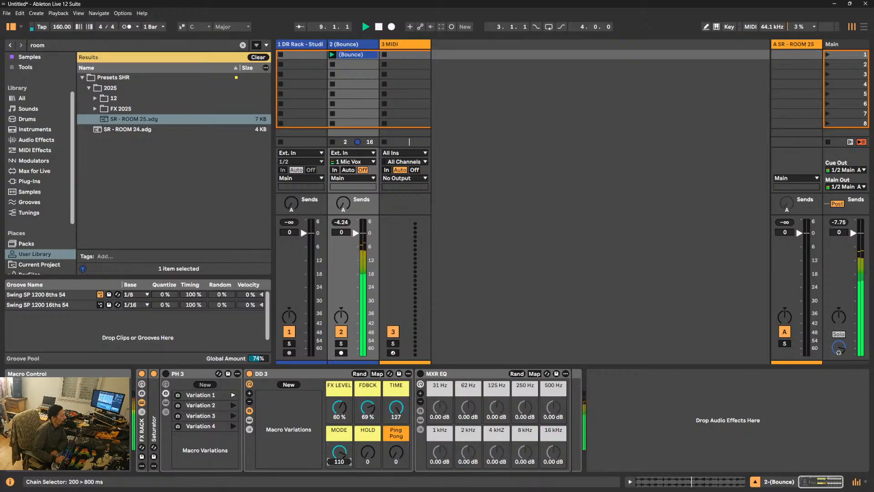
{"action": "left_click_drag", "start_coordinate": [398, 412], "coordinate": [398, 429]}
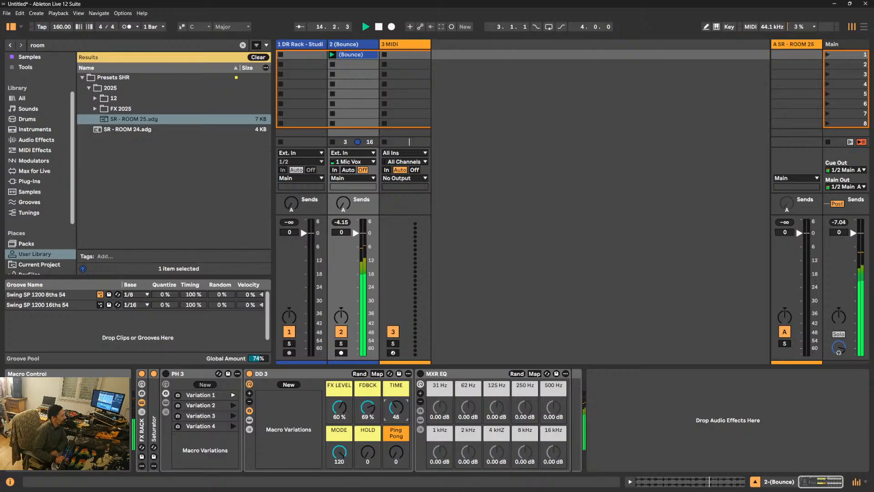
- Lower the DD 3 FX LEVEL to 38 % and adjust TIME to 72 and then 60 during playback
{"action": "mouse_move", "coordinate": [339, 407]}
{"action": "left_mouse_down"}
{"action": "mouse_move", "coordinate": [339, 428]}
{"action": "mouse_move", "coordinate": [340, 400]}
{"action": "left_mouse_up"}
{"action": "left_click_drag", "start_coordinate": [397, 406], "coordinate": [396, 401]}
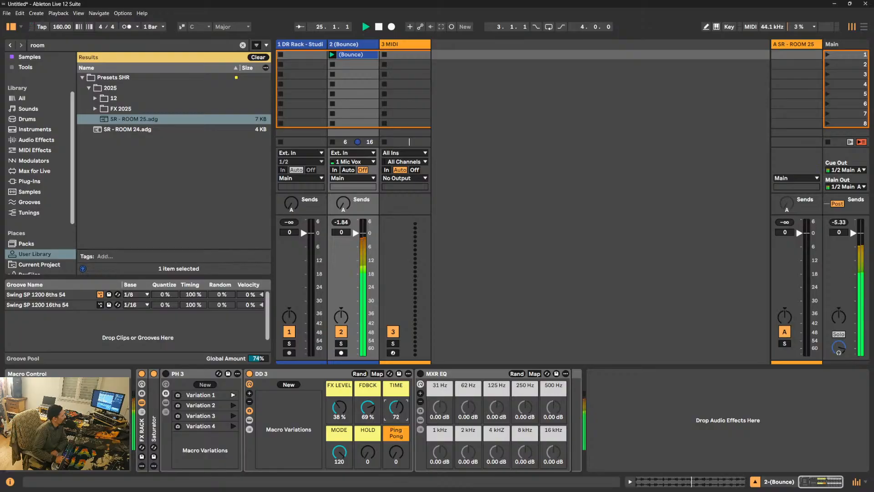
{"action": "left_click_drag", "start_coordinate": [396, 401], "coordinate": [396, 397]}
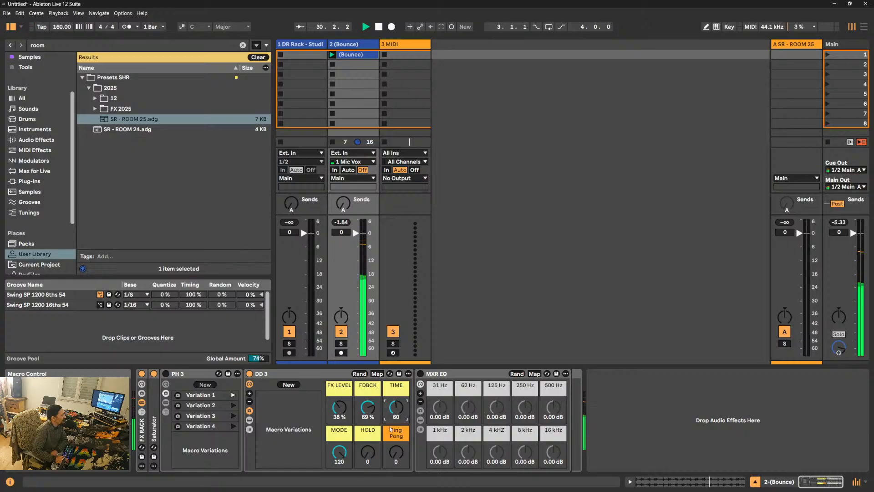
- Try the HOLD macro at 127, stop playback, return HOLD to 0 and restart playback
{"action": "left_click_drag", "start_coordinate": [368, 452], "coordinate": [368, 419]}
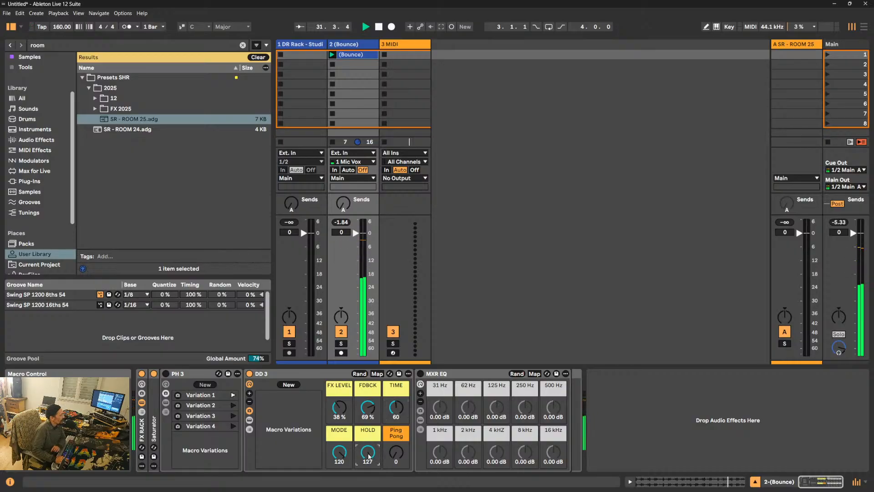
{"action": "key", "text": "space"}
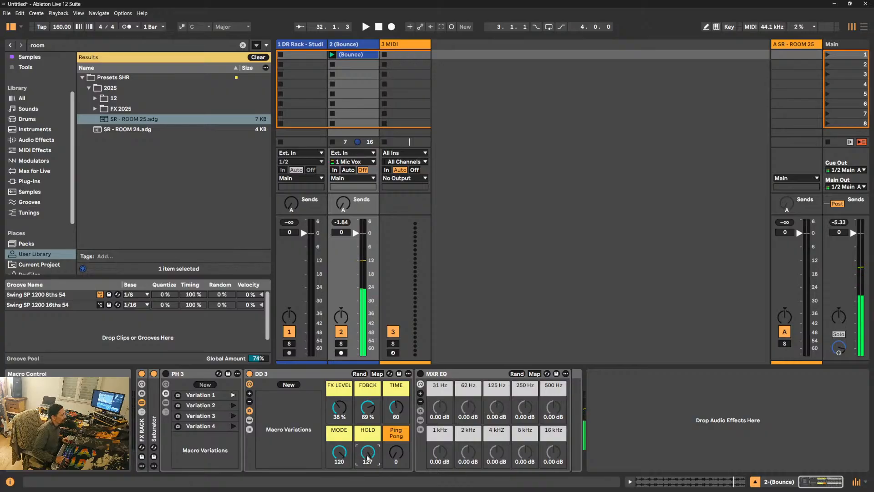
{"action": "left_click_drag", "start_coordinate": [367, 457], "coordinate": [367, 482]}
{"action": "key", "text": "space"}
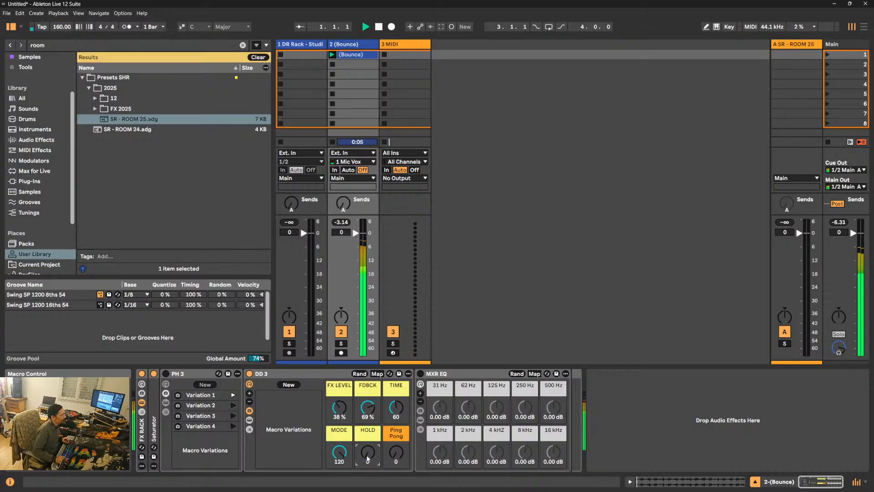
- Try TIME at 89, randomize the DD 3 macros several times and store the result as a new macro variation
{"action": "left_click_drag", "start_coordinate": [396, 410], "coordinate": [396, 397]}
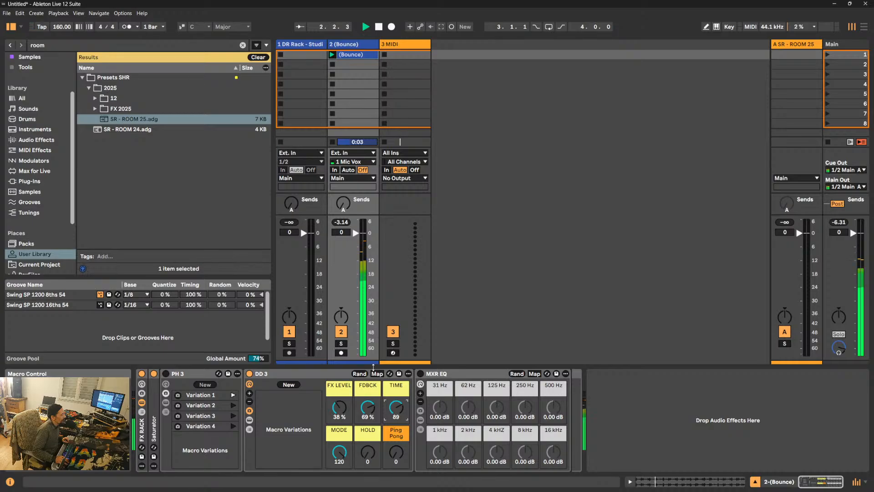
{"action": "left_click", "coordinate": [360, 374]}
{"action": "left_click", "coordinate": [361, 373]}
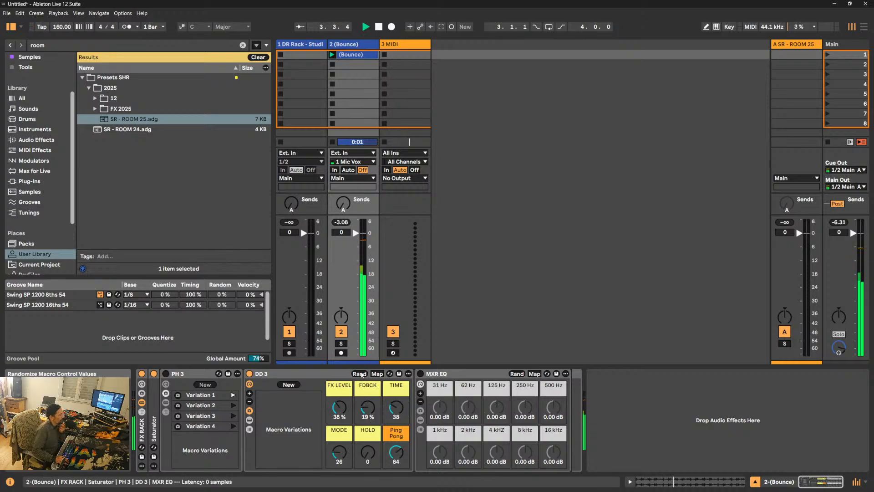
{"action": "left_click", "coordinate": [361, 374]}
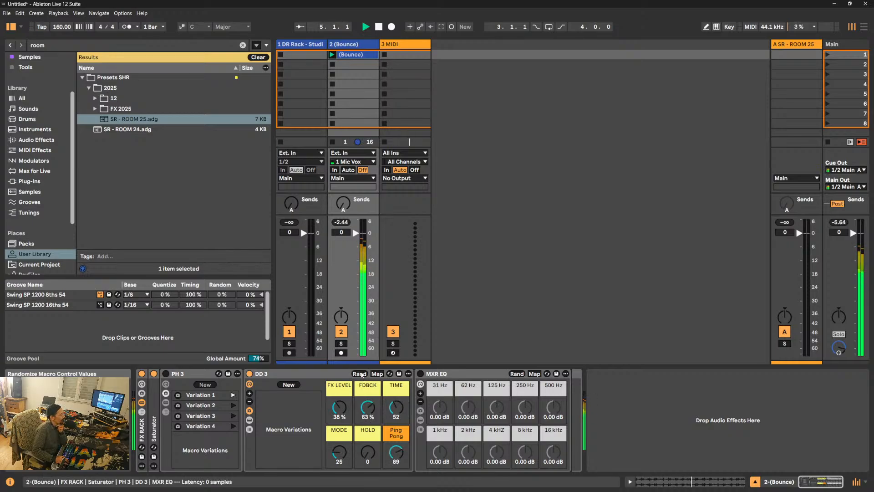
{"action": "left_click", "coordinate": [288, 384]}
- Randomize the DD 3 macros again, set TIME to 52 and store a second macro variation
{"action": "left_click", "coordinate": [361, 374]}
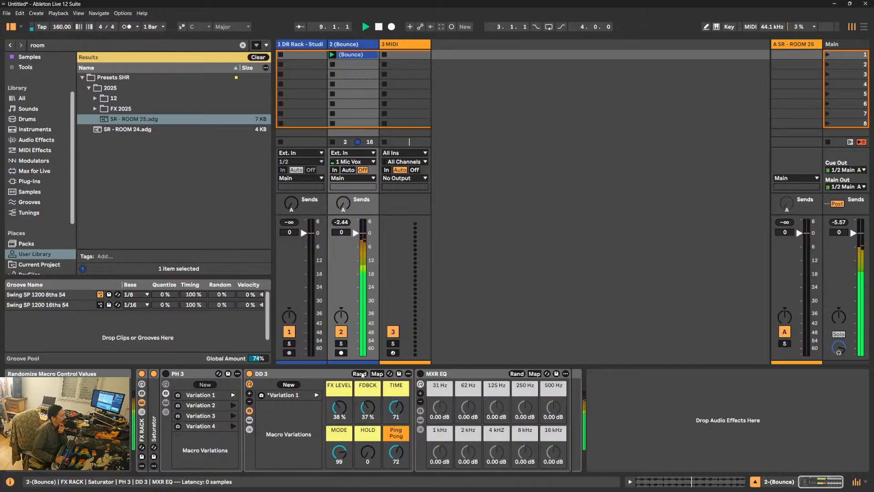
{"action": "left_click_drag", "start_coordinate": [396, 407], "coordinate": [396, 412]}
{"action": "left_click", "coordinate": [288, 385]}
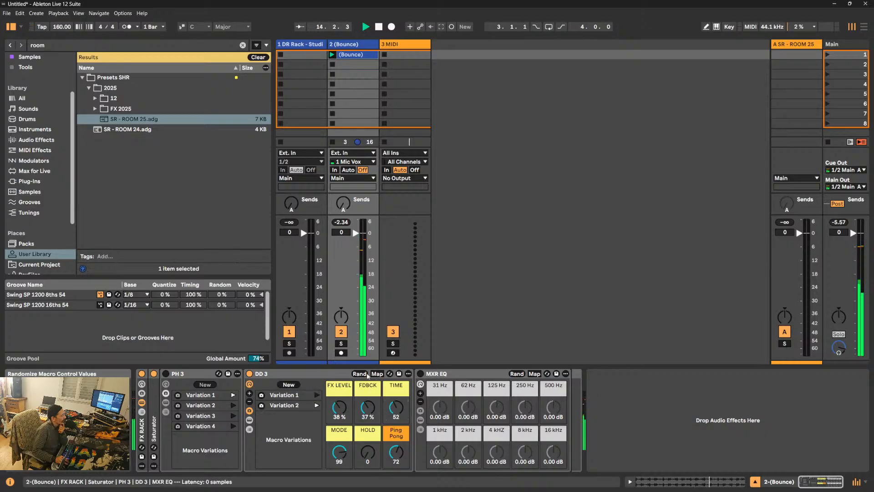
- Randomize the DD 3 macros once more, set Ping Pong to 127 and store a third macro variation
{"action": "left_click", "coordinate": [359, 373]}
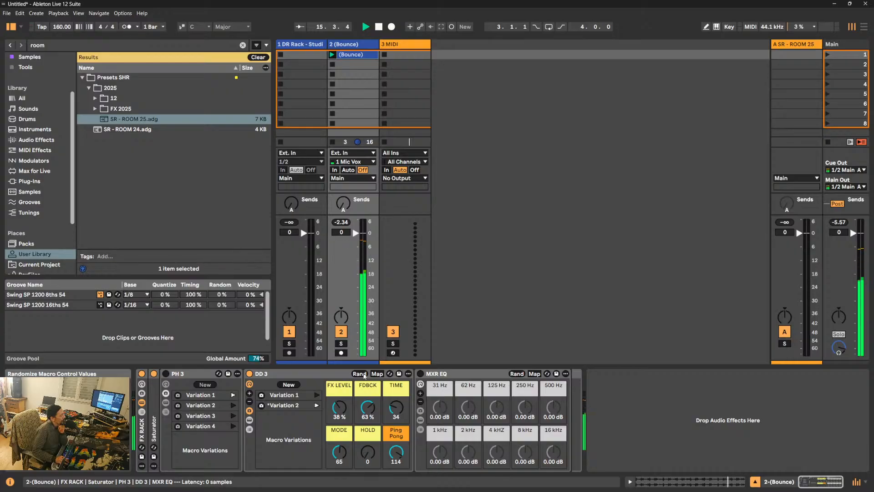
{"action": "left_click_drag", "start_coordinate": [396, 453], "coordinate": [396, 396]}
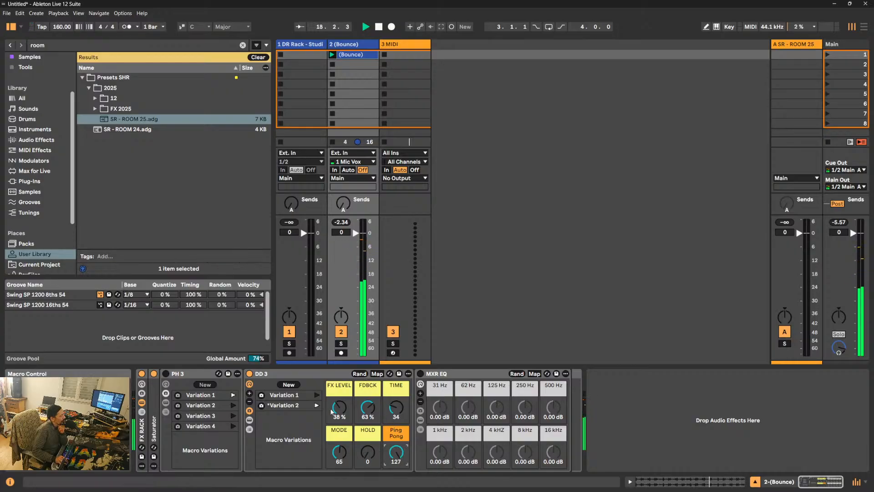
{"action": "left_click", "coordinate": [289, 385]}
- Randomize the DD 3 macros, set FDBCK to 38 % and TIME to 31, store a fourth variation and stop playback
{"action": "left_click", "coordinate": [360, 373]}
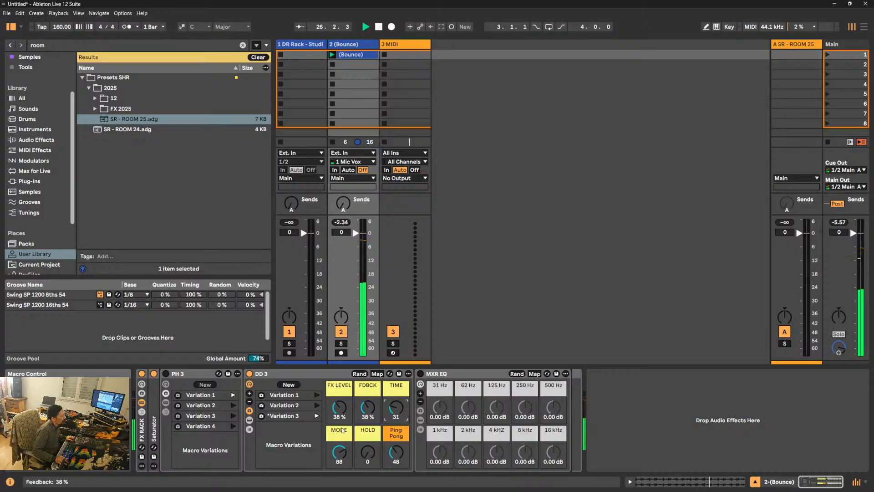
{"action": "left_click", "coordinate": [289, 384]}
{"action": "key", "text": "space"}
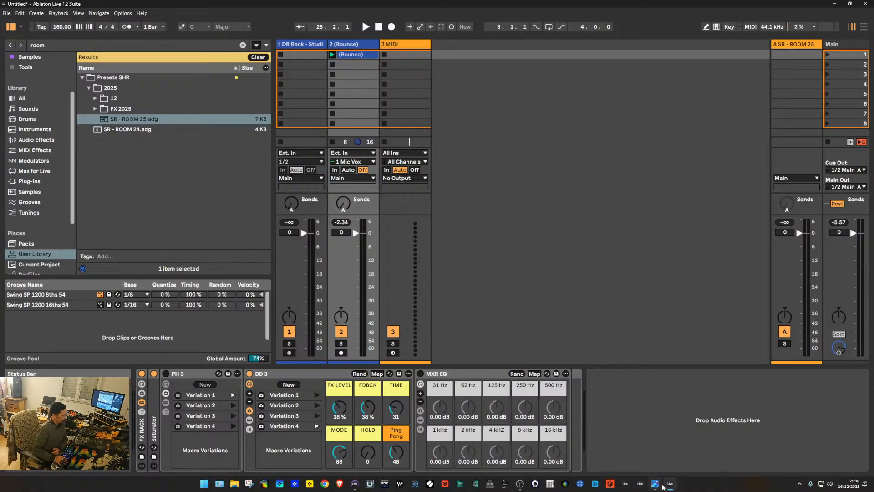
- View the photo of the BOSS DD-3 pedal for comparison, then minimize it to return to the Live set
{"action": "left_click", "coordinate": [673, 487]}
{"action": "left_click", "coordinate": [663, 470]}
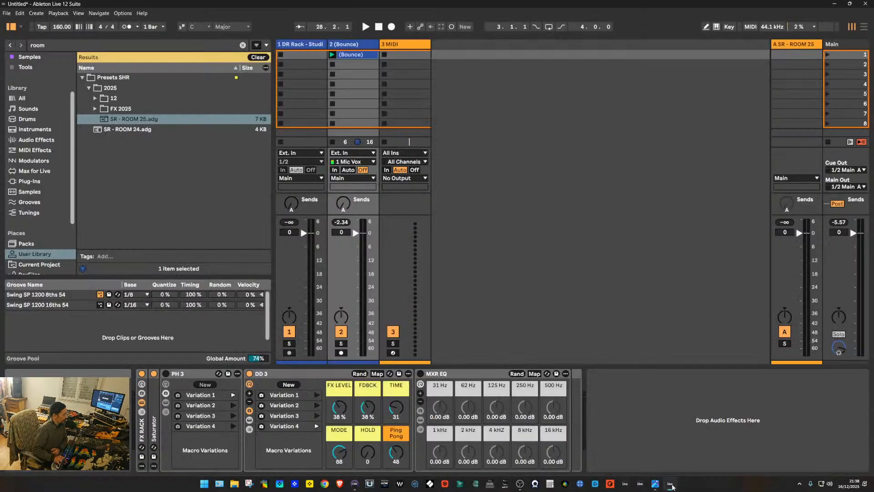
{"action": "left_click", "coordinate": [655, 484]}
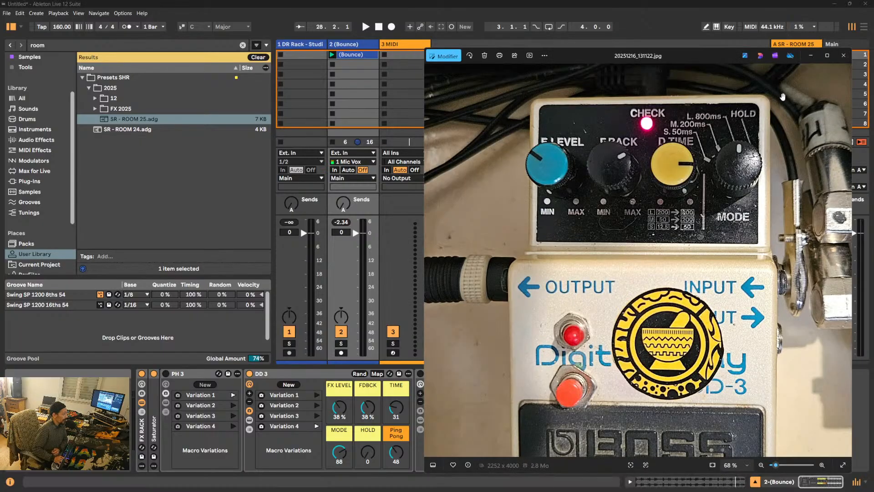
{"action": "left_click", "coordinate": [811, 57]}
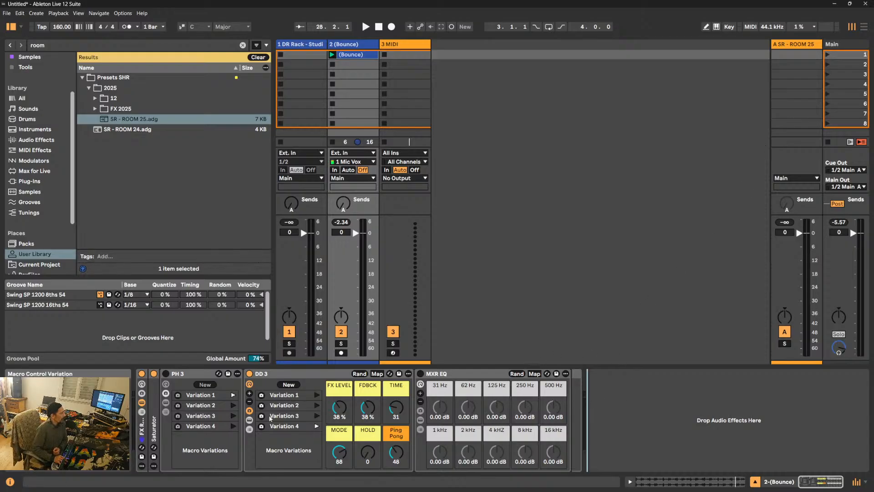
- Show the PH 3 rack's macros and turn the rack on, keeping six macros displayed in both PH 3 and DD 3
{"action": "left_click", "coordinate": [250, 403]}
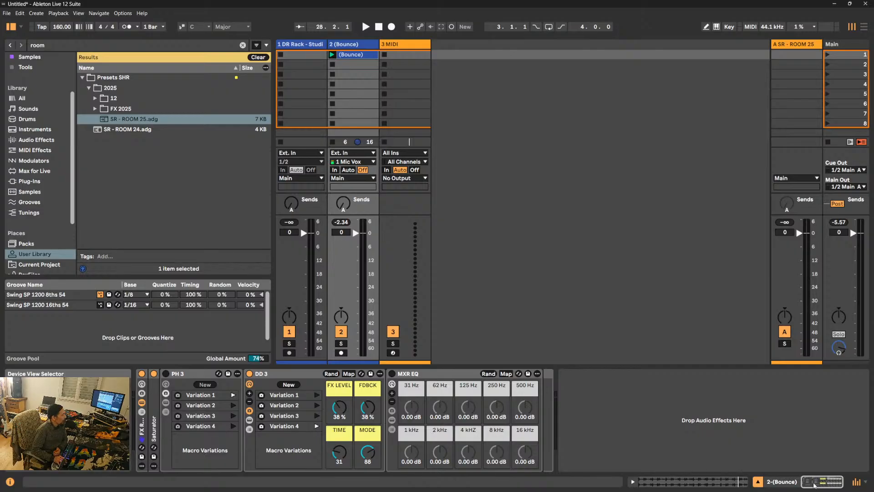
{"action": "left_click", "coordinate": [166, 384]}
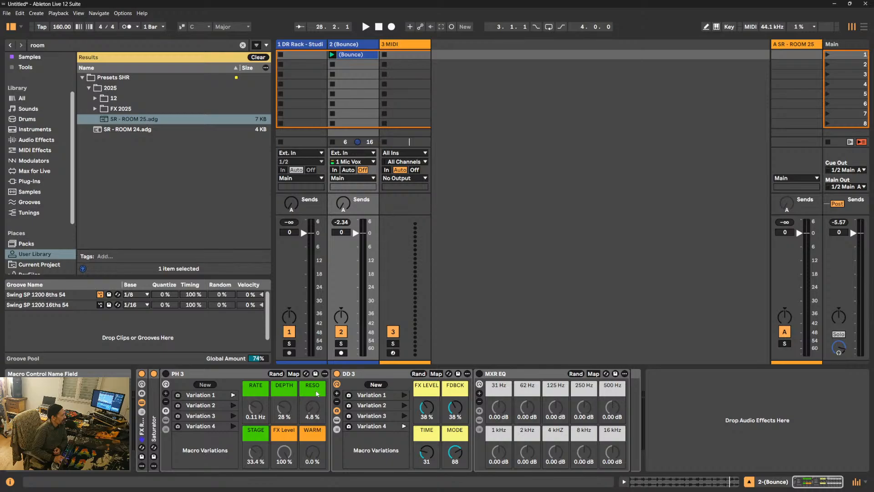
{"action": "left_click", "coordinate": [167, 374]}
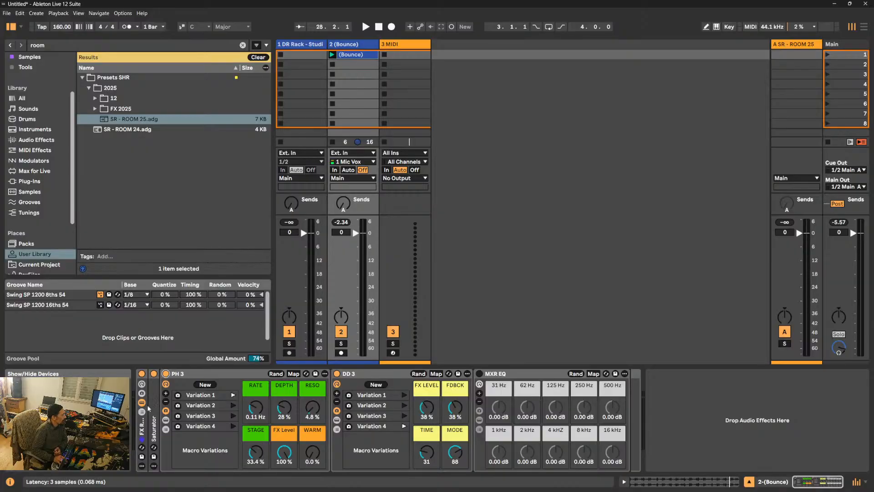
{"action": "left_click", "coordinate": [167, 402]}
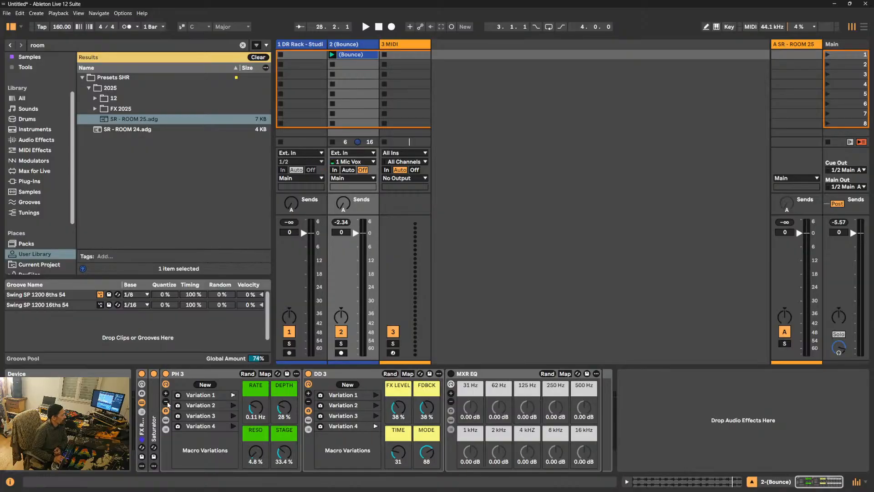
{"action": "left_click", "coordinate": [165, 394]}
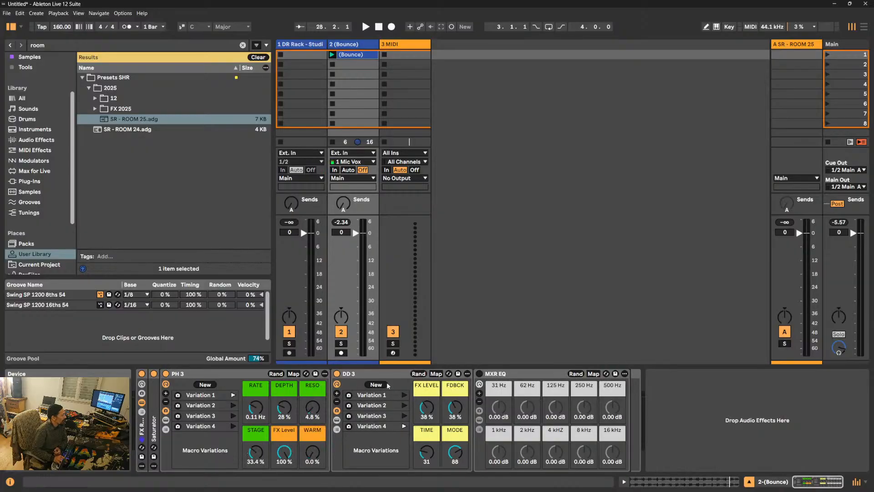
{"action": "left_click", "coordinate": [338, 395]}
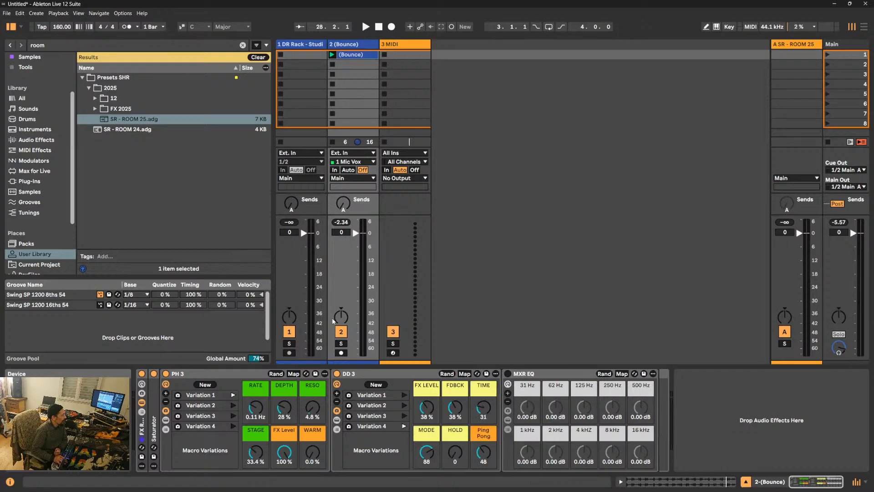
- Start playback and launch PH 3's macro variations 2, 3 and 4 one after another with the DD 3 delay active
{"action": "key", "text": "space"}
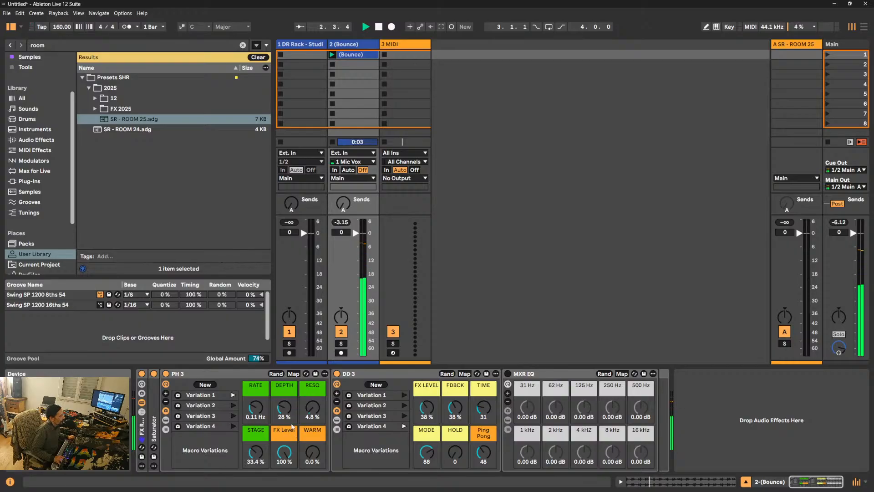
{"action": "left_click", "coordinate": [234, 416]}
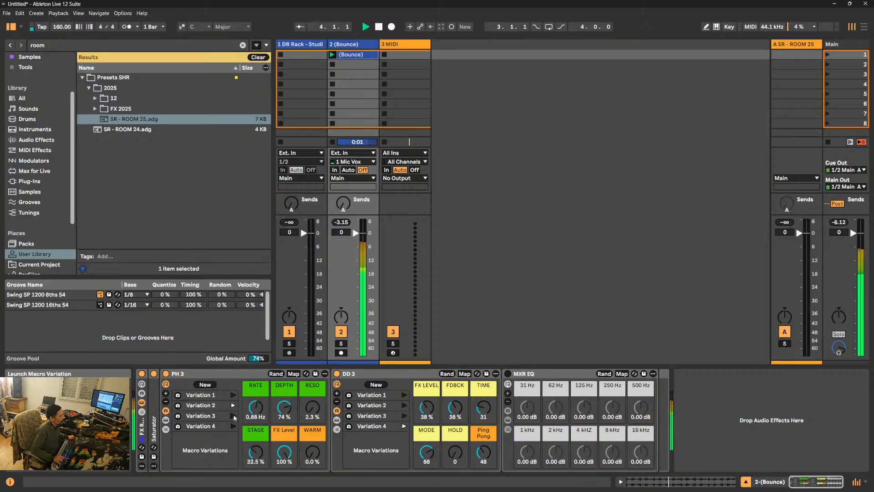
{"action": "left_click", "coordinate": [234, 426]}
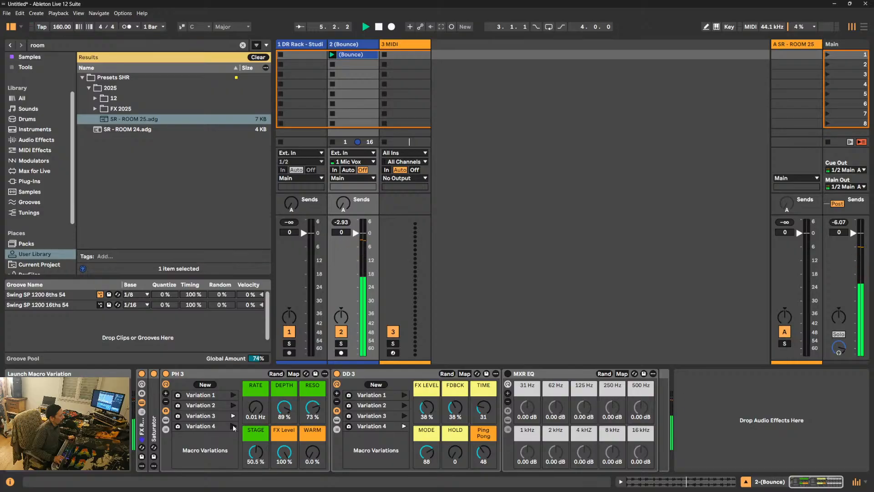
{"action": "left_click", "coordinate": [234, 426]}
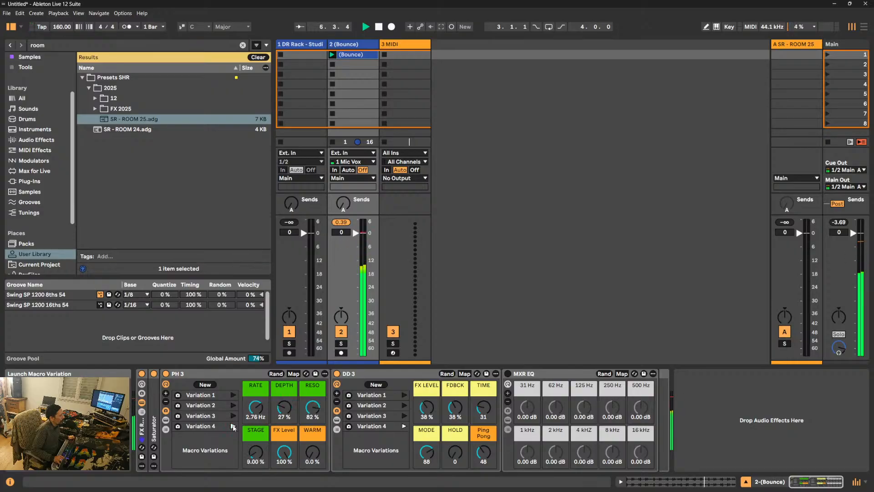
- Try the DD 3 rack's HOLD macro at 127 twice, resetting it between the two tries
{"action": "left_click_drag", "start_coordinate": [455, 456], "coordinate": [455, 396]}
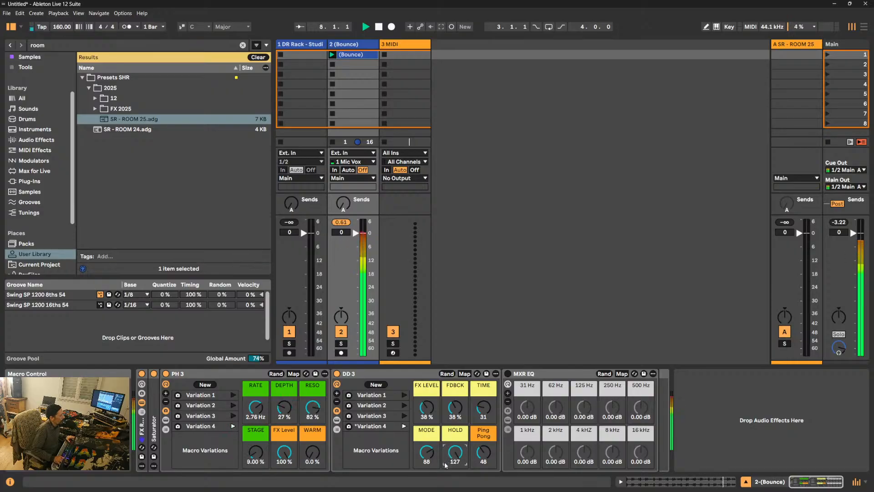
{"action": "double_click", "coordinate": [454, 455]}
{"action": "left_click_drag", "start_coordinate": [453, 455], "coordinate": [454, 396]}
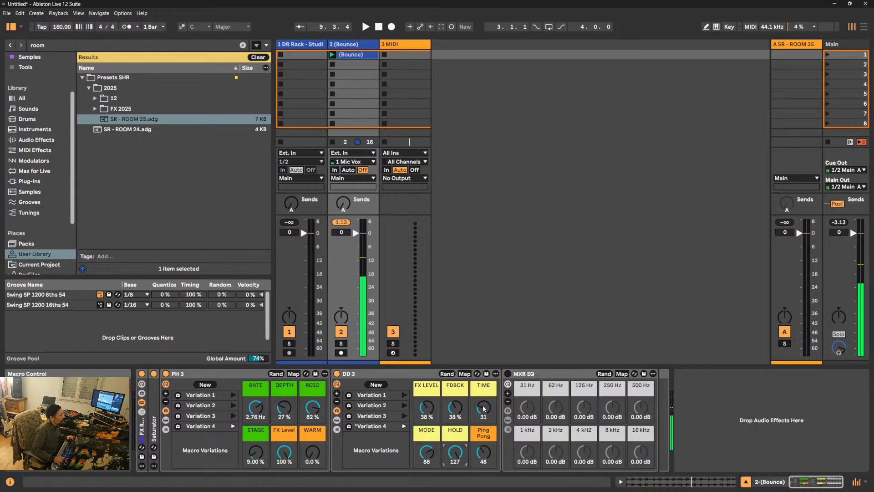
- Set DD 3's HOLD to 0, MODE to 49, FDBCK to 91 % and FX LEVEL to 28 % during playback, and store a fifth macro variation
{"action": "left_click_drag", "start_coordinate": [427, 452], "coordinate": [456, 490]}
{"action": "key", "text": "space"}
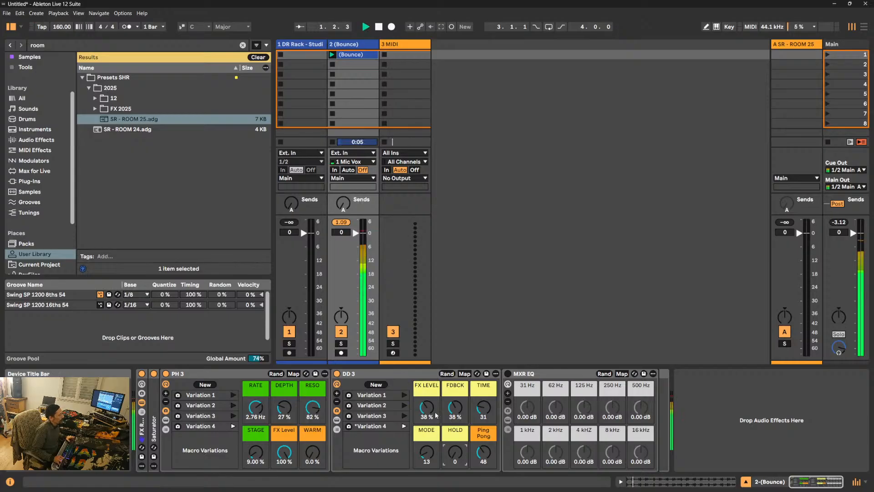
{"action": "mouse_move", "coordinate": [455, 406]}
{"action": "left_mouse_down"}
{"action": "mouse_move", "coordinate": [455, 390]}
{"action": "mouse_move", "coordinate": [456, 409]}
{"action": "left_mouse_up"}
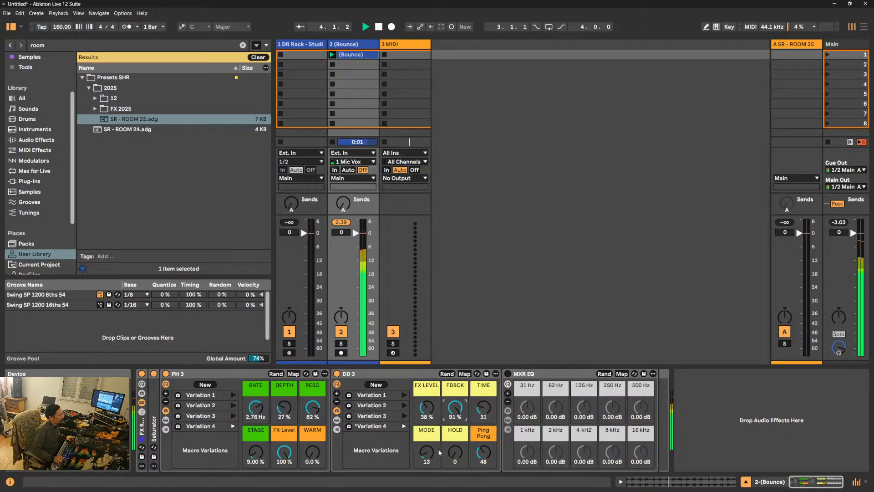
{"action": "left_click_drag", "start_coordinate": [427, 455], "coordinate": [428, 441]}
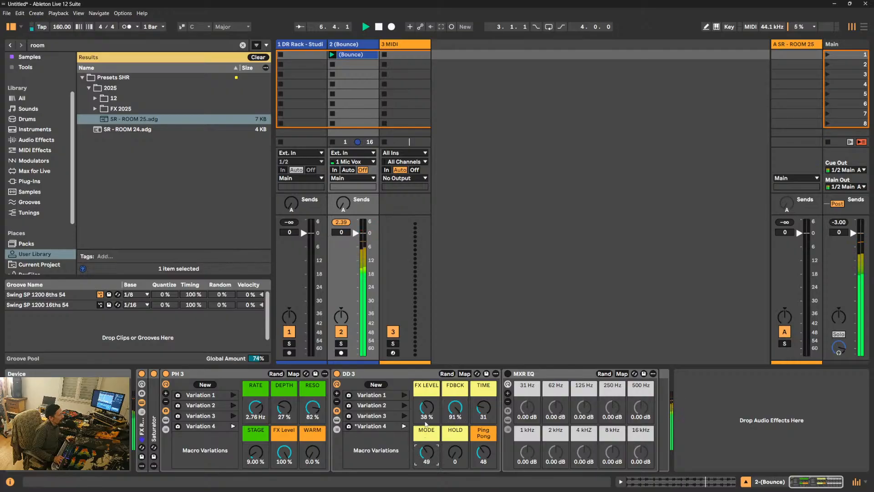
{"action": "left_click_drag", "start_coordinate": [430, 410], "coordinate": [429, 414]}
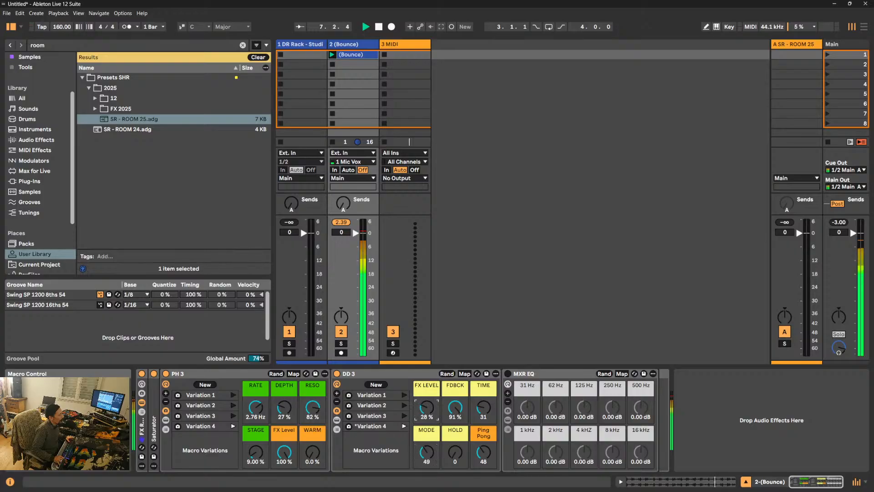
{"action": "left_click", "coordinate": [376, 384]}
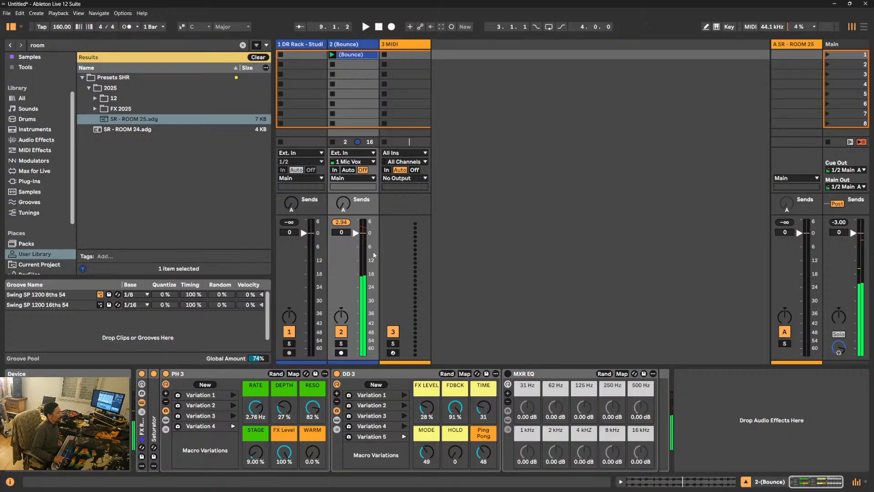
- Reset the Bounce track's peak level indicator and turn off the DD 3 and PH 3 racks
{"action": "left_click", "coordinate": [349, 223]}
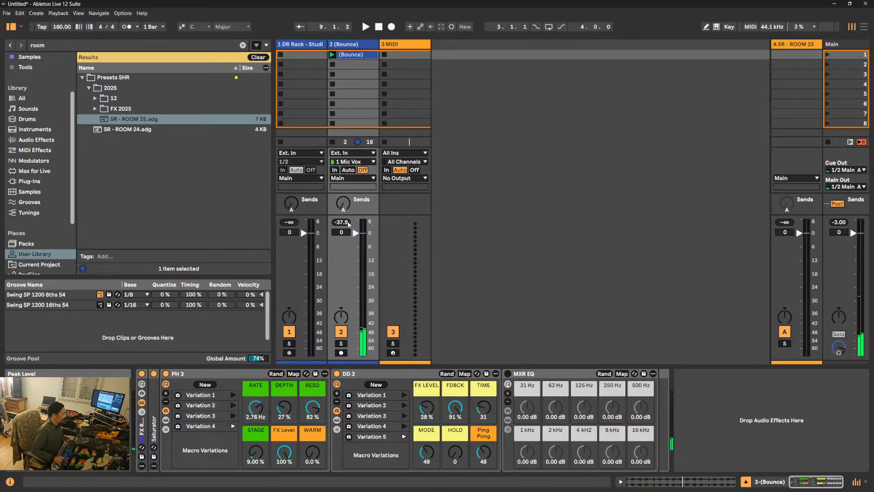
{"action": "left_click", "coordinate": [337, 373]}
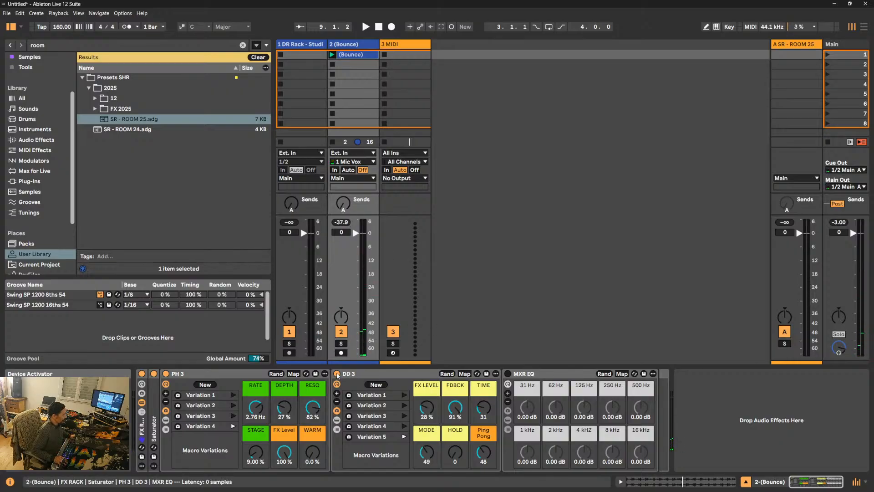
{"action": "left_click", "coordinate": [166, 374]}
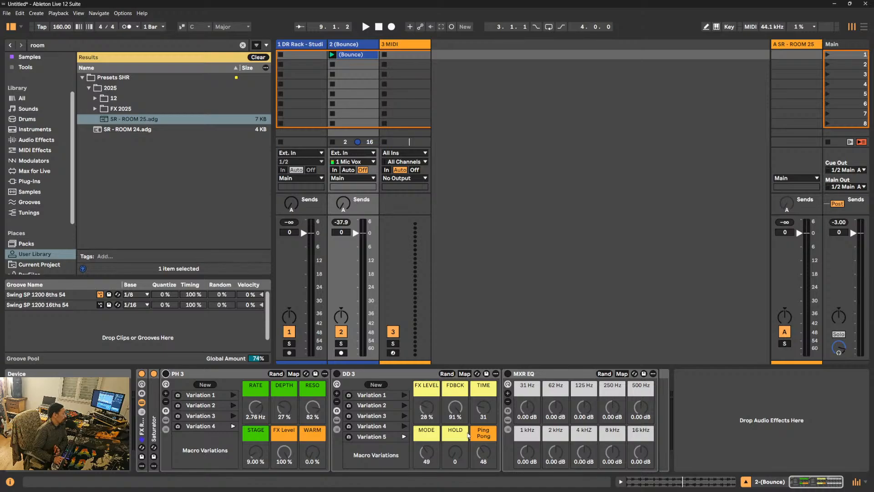
- Show the devices inside the MXR EQ rack, turn the rack on and inspect its Utility and two EQ Eight devices
{"action": "mouse_move", "coordinate": [795, 476]}
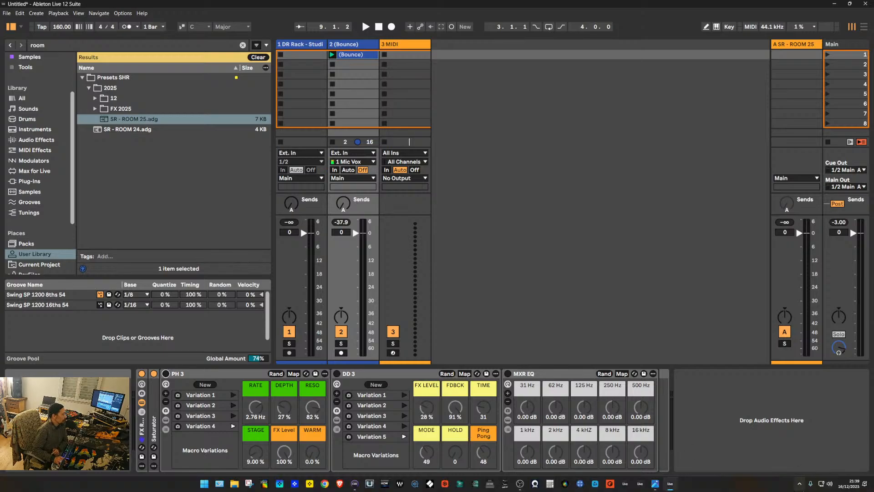
{"action": "left_click", "coordinate": [537, 373]}
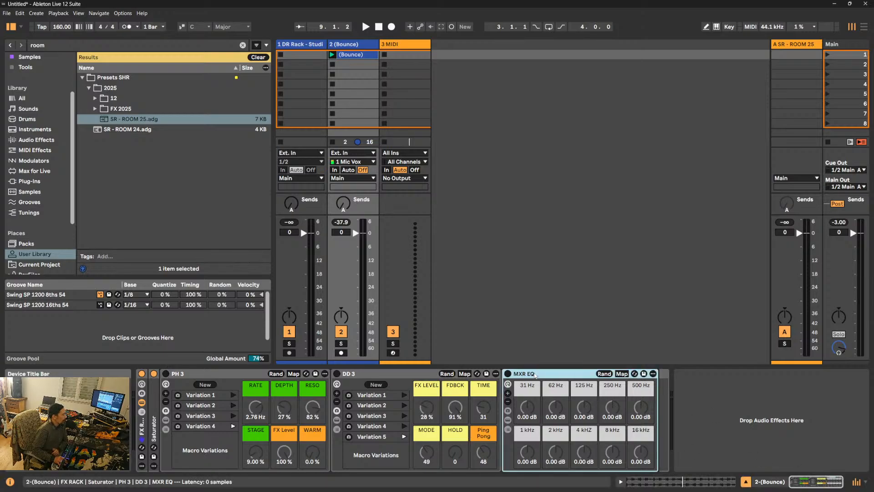
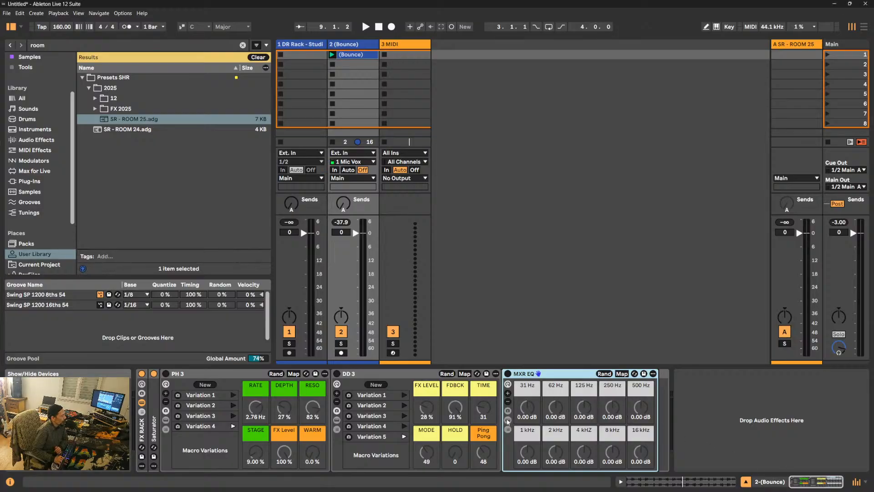
{"action": "left_click", "coordinate": [508, 420]}
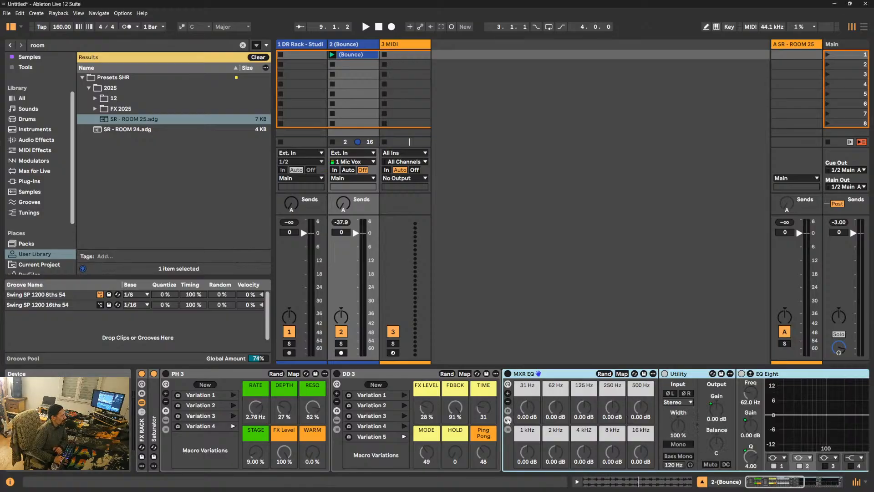
{"action": "left_click", "coordinate": [796, 481]}
{"action": "left_click_drag", "start_coordinate": [796, 482], "coordinate": [810, 479]}
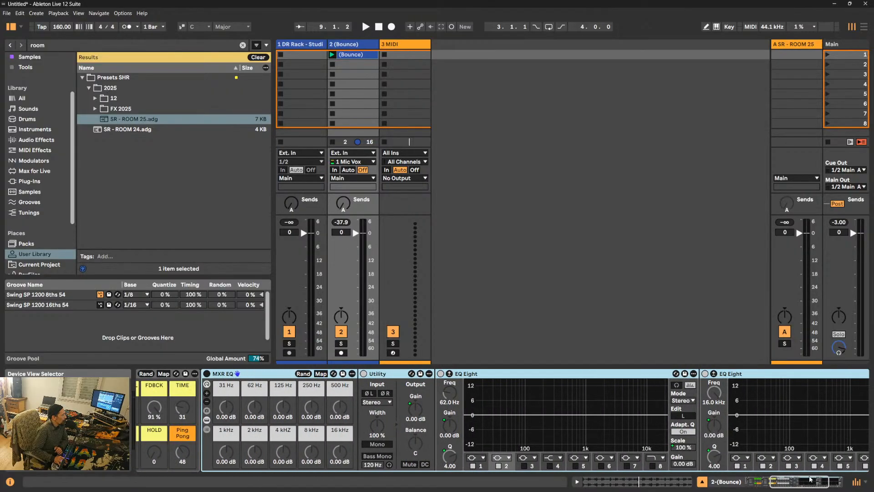
{"action": "left_click", "coordinate": [207, 374]}
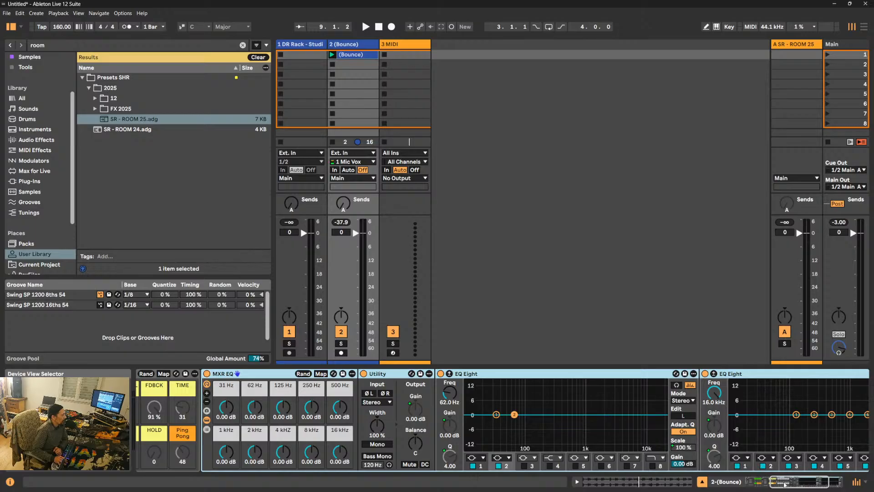
{"action": "left_click_drag", "start_coordinate": [784, 484], "coordinate": [800, 485]}
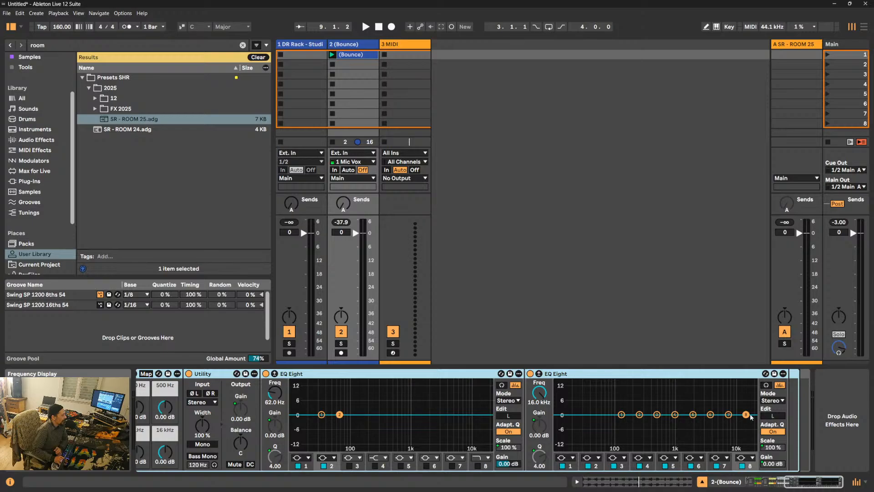
{"action": "left_click_drag", "start_coordinate": [812, 484], "coordinate": [783, 487]}
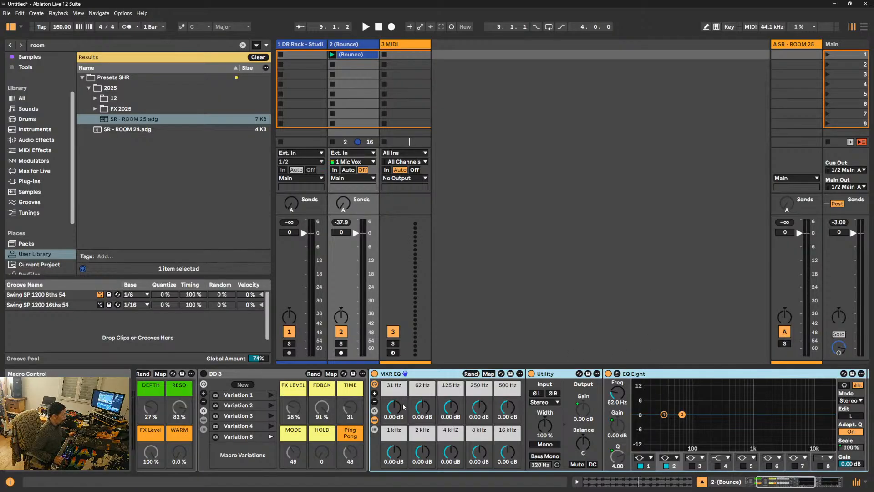
- Sweep the MXR EQ's 31 Hz macro to 15 dB and to -15 dB, and reset it to 0 dB
{"action": "left_click_drag", "start_coordinate": [395, 403], "coordinate": [396, 399]}
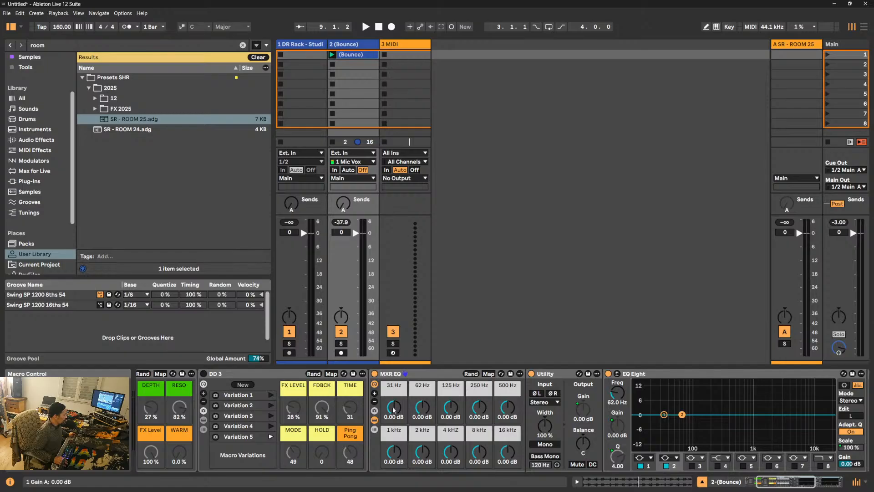
{"action": "left_click_drag", "start_coordinate": [394, 410], "coordinate": [394, 374]}
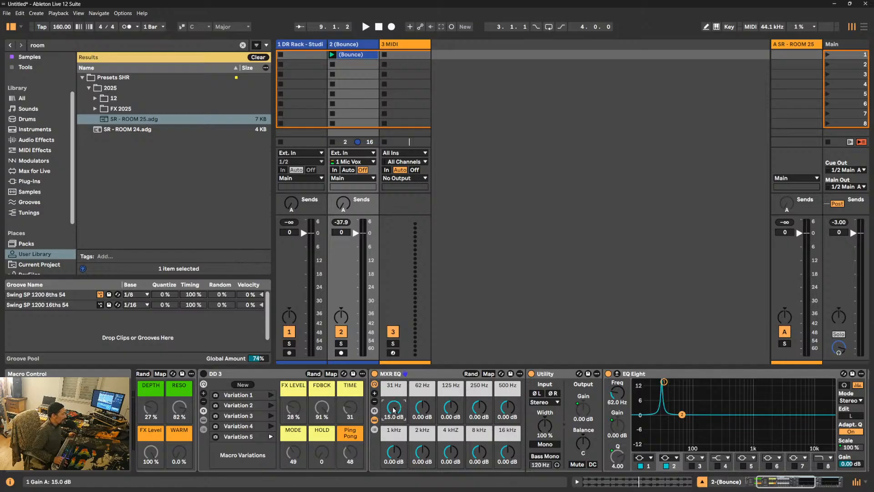
{"action": "left_click_drag", "start_coordinate": [395, 410], "coordinate": [395, 482]}
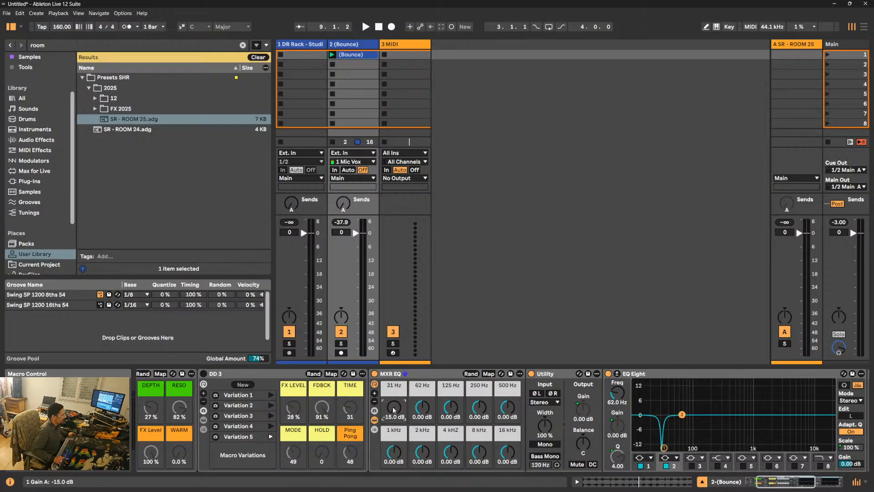
{"action": "double_click", "coordinate": [394, 408]}
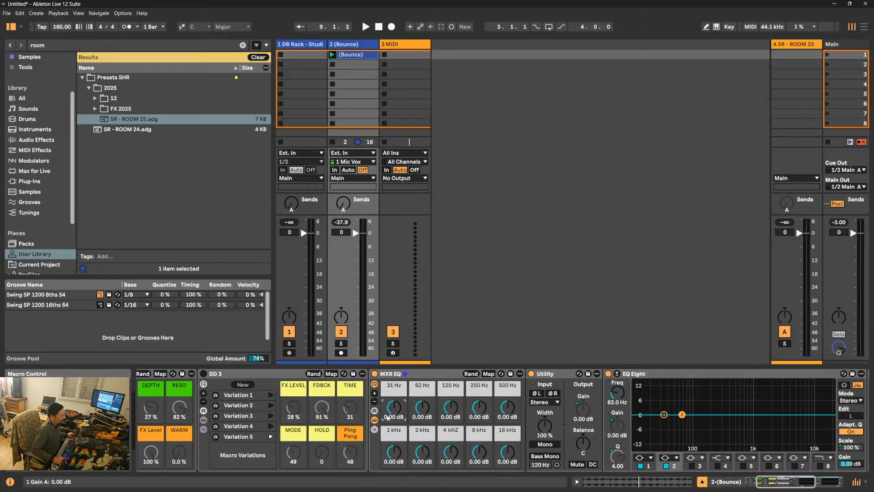
- Set the MXR EQ's 31 Hz and 62 Hz macros to 15 dB and reveal the rack's Q and Scale macros
{"action": "left_click_drag", "start_coordinate": [394, 408], "coordinate": [394, 383]}
{"action": "left_click_drag", "start_coordinate": [422, 407], "coordinate": [423, 382]}
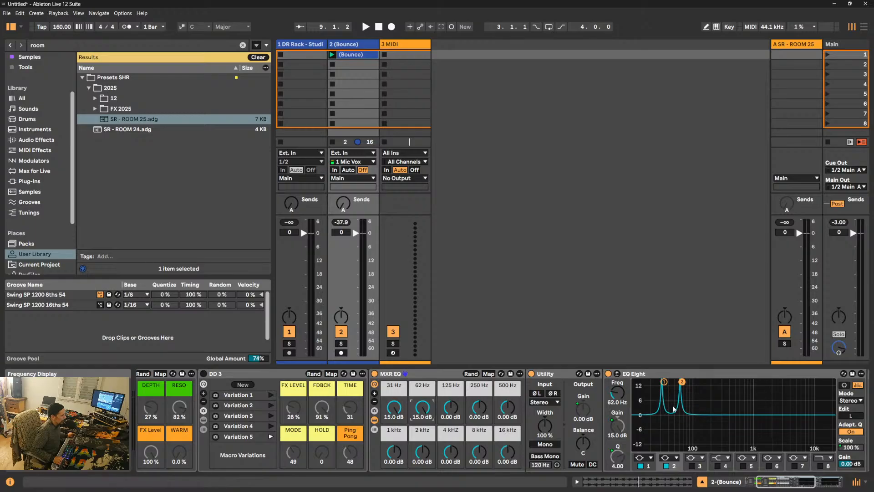
{"action": "left_click", "coordinate": [375, 394]}
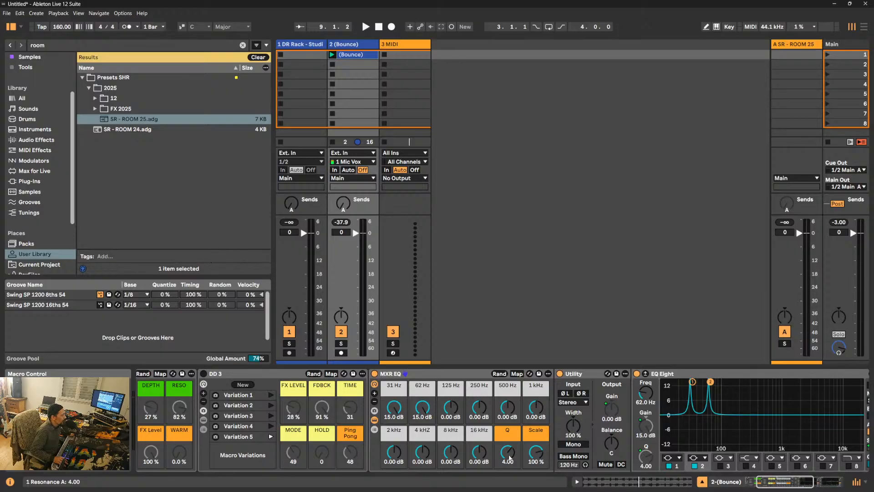
- Try the MXR EQ's Q macro at 2.00 and return it to 4.00
{"action": "left_click_drag", "start_coordinate": [510, 457], "coordinate": [509, 479]}
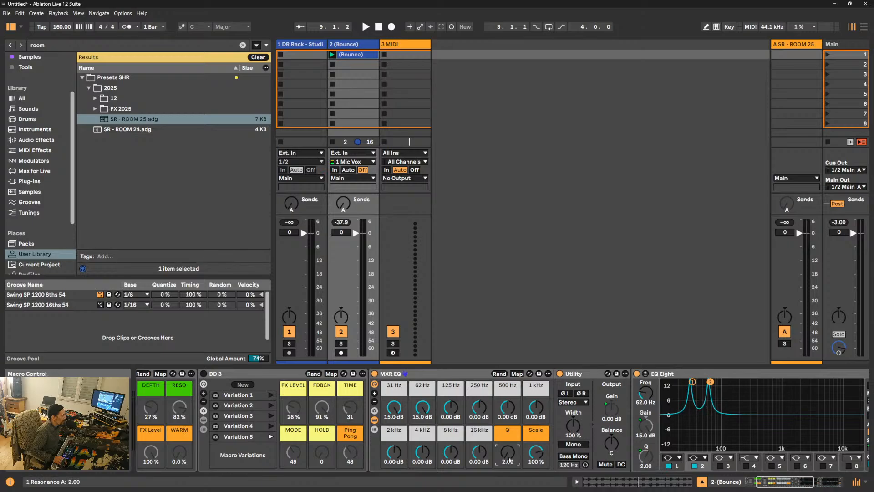
{"action": "type", "text": "4"}
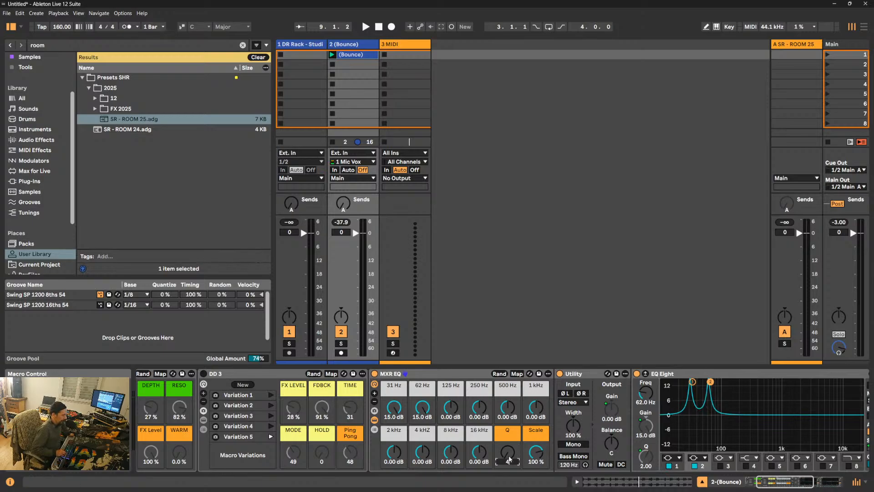
{"action": "key", "text": "Return"}
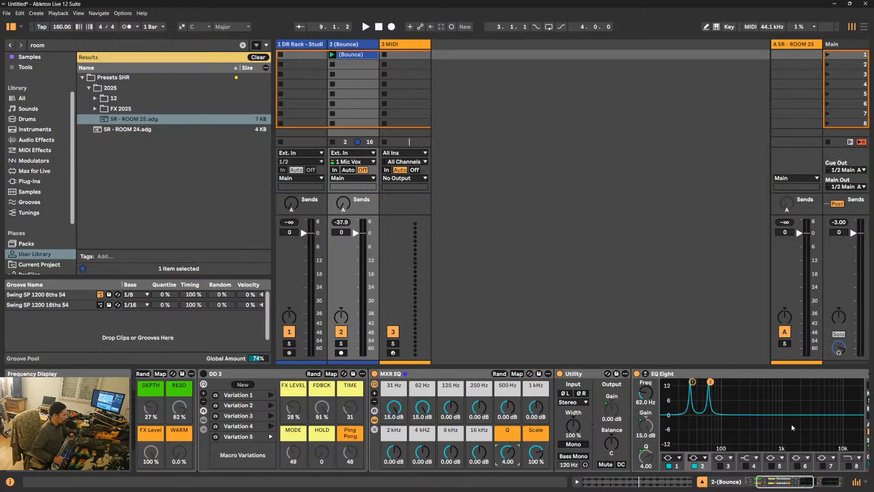
- Fold the first EQ Eight; boost 125 Hz to 6.26 dB, 250 Hz to 9.57, 500 Hz to 3.90, 1 kHz to 6.50, 2 kHz to 6.02
{"action": "left_click", "coordinate": [793, 481]}
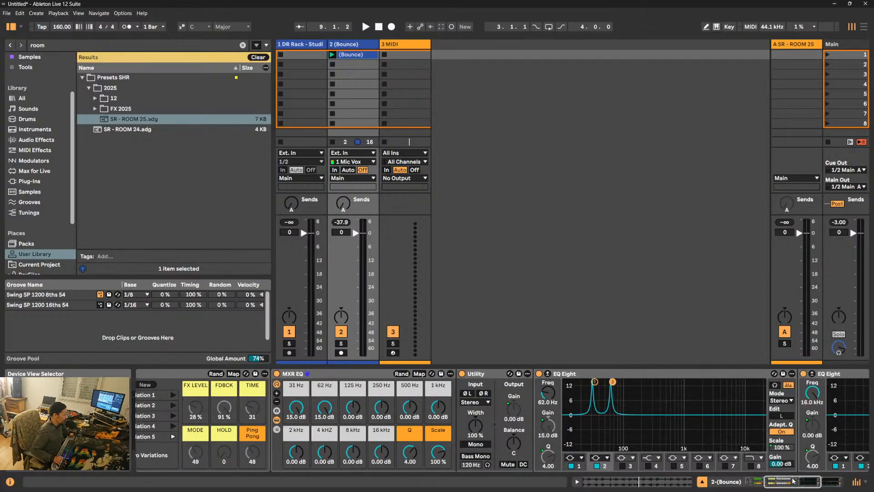
{"action": "double_click", "coordinate": [631, 374]}
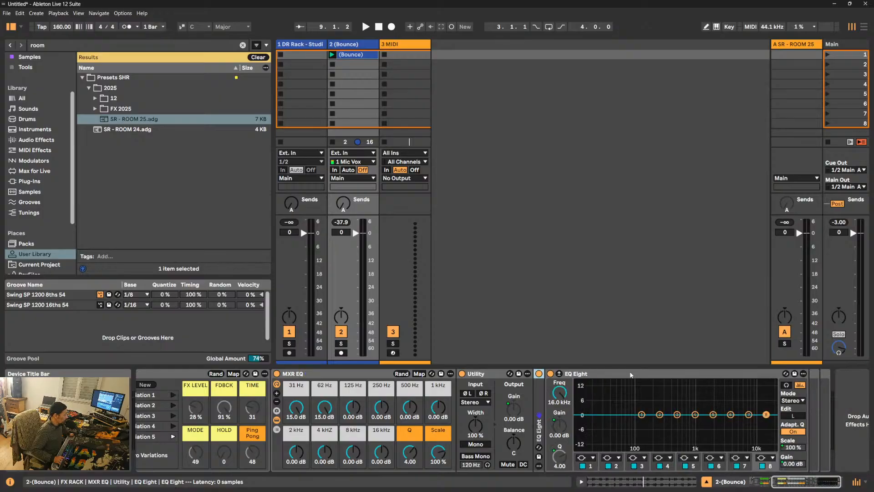
{"action": "left_click_drag", "start_coordinate": [360, 410], "coordinate": [438, 405]}
{"action": "left_click_drag", "start_coordinate": [296, 453], "coordinate": [296, 451]}
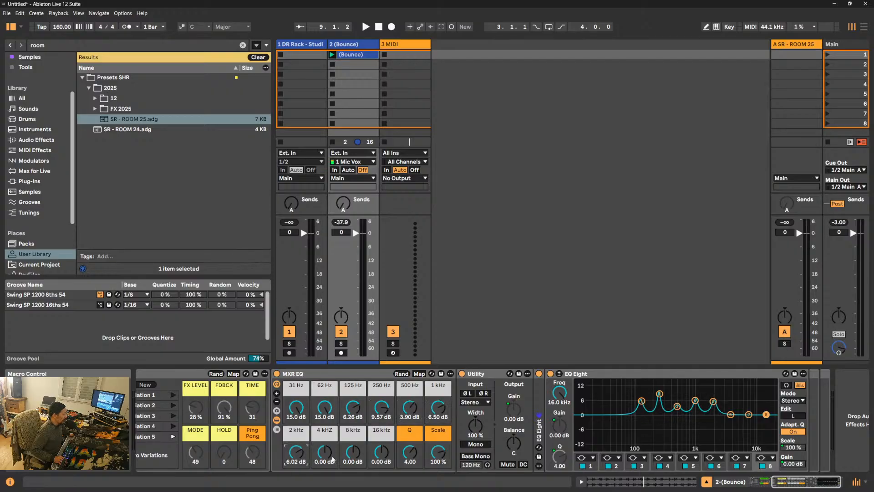
- Boost the MXR EQ's 4 kHz macro to 3.66 dB, 8 kHz to 5.55 dB and 16 kHz to 5.08 dB
{"action": "left_click", "coordinate": [324, 452]}
{"action": "left_click_drag", "start_coordinate": [353, 452], "coordinate": [325, 445]}
{"action": "left_click_drag", "start_coordinate": [381, 452], "coordinate": [382, 446]}
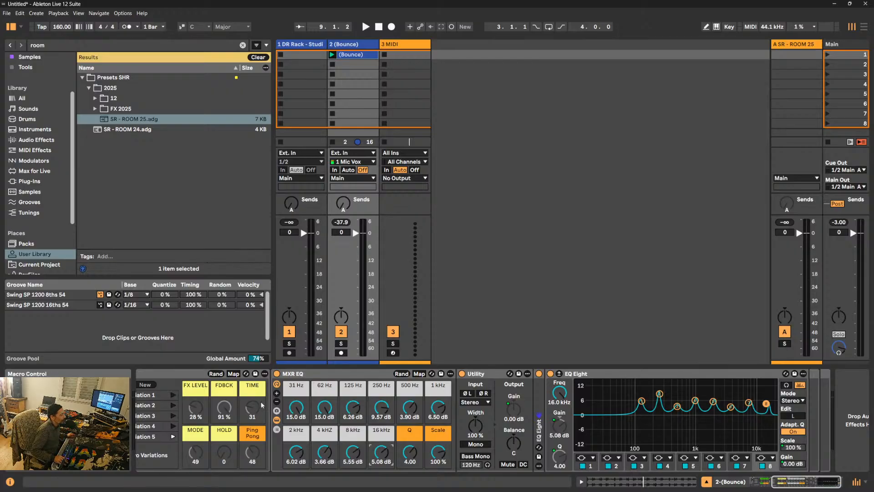
- Reset the MXR EQ's 31 Hz, 2 kHz and 4 kHz macros to 0.00 dB
{"action": "left_click", "coordinate": [297, 408]}
{"action": "key", "text": "Delete"}
{"action": "left_click_drag", "start_coordinate": [296, 411], "coordinate": [295, 465]}
{"action": "left_click", "coordinate": [296, 453]}
{"action": "key", "text": "Delete"}
{"action": "left_click", "coordinate": [326, 453]}
{"action": "key", "text": "Delete"}
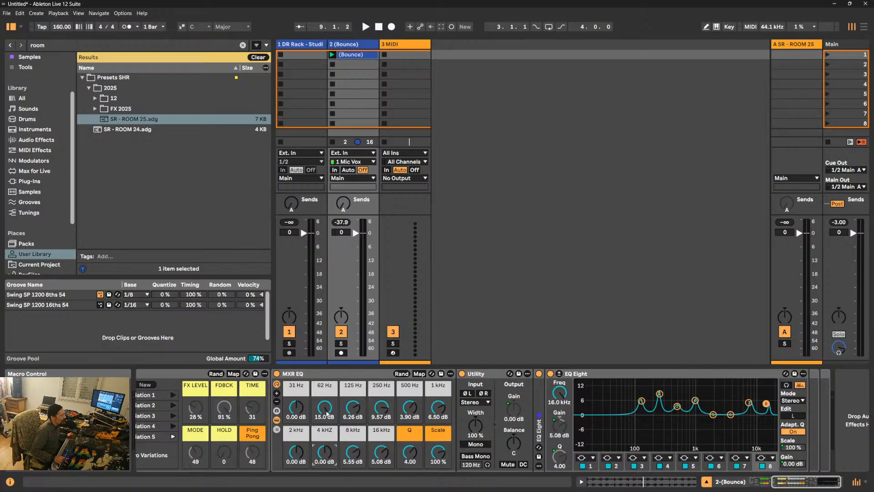
- Reset the MXR EQ's 62 Hz, 125 Hz, 8 kHz and 16 kHz macros to 0.00 dB
{"action": "left_click", "coordinate": [327, 413]}
{"action": "key", "text": "Delete"}
{"action": "left_click", "coordinate": [353, 411]}
{"action": "key", "text": "Delete"}
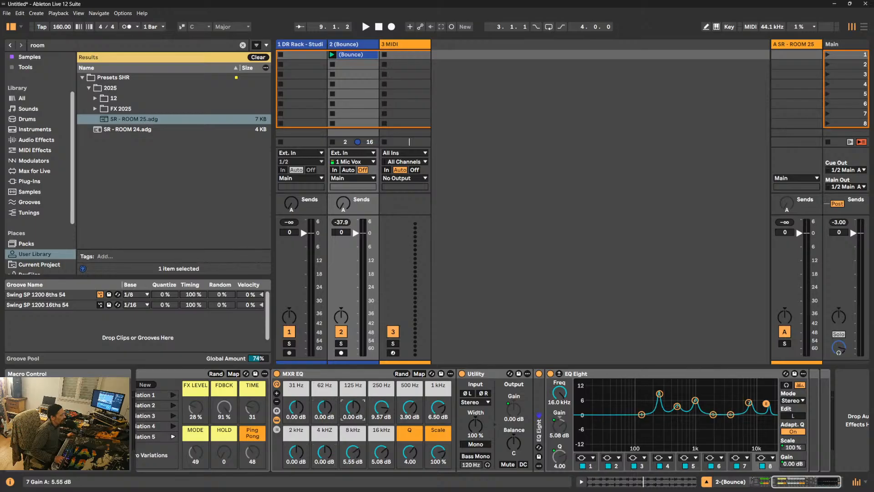
{"action": "left_click", "coordinate": [353, 452]}
{"action": "key", "text": "Delete"}
{"action": "left_click", "coordinate": [382, 452]}
{"action": "key", "text": "Delete"}
- Reset the MXR EQ's 250 Hz, 500 Hz and 1 kHz macros to 0.00 dB
{"action": "left_click", "coordinate": [381, 407]}
{"action": "key", "text": "Delete"}
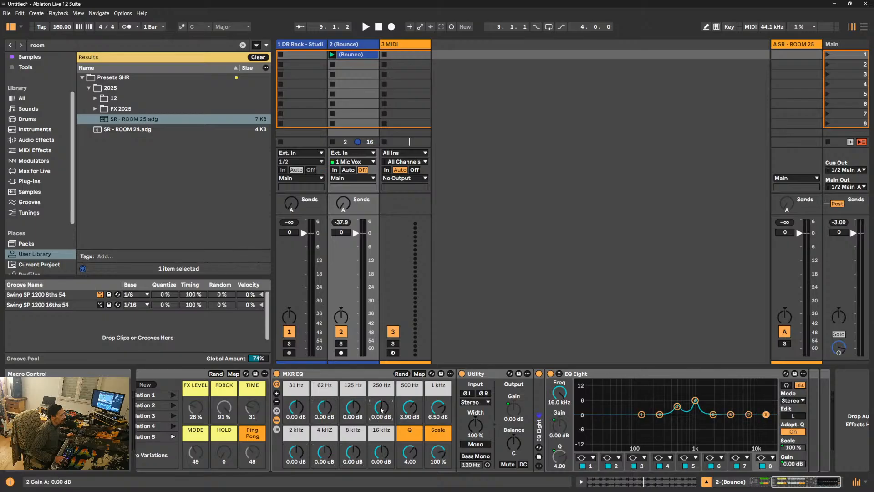
{"action": "left_click", "coordinate": [410, 408]}
{"action": "key", "text": "Delete"}
{"action": "left_click", "coordinate": [438, 407]}
{"action": "key", "text": "Delete"}
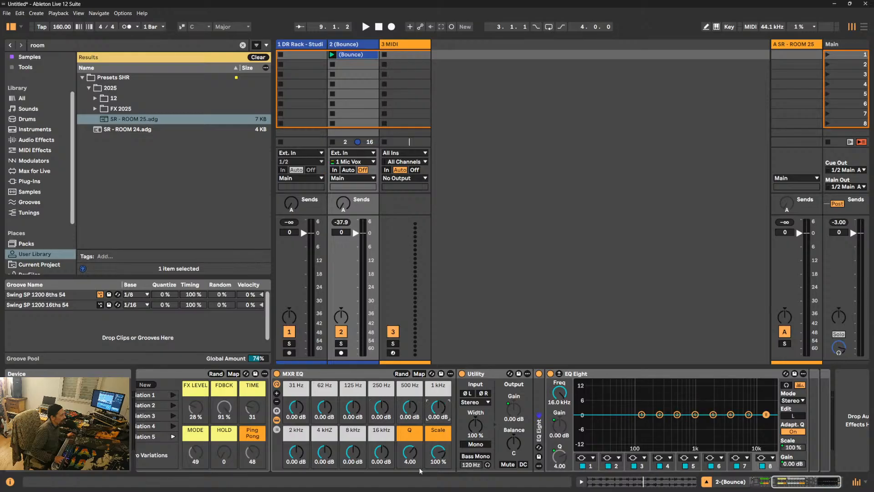
- Check the Exclude Macro from Randomization option on the MXR EQ's Q and Scale macros
{"action": "right_click", "coordinate": [415, 438]}
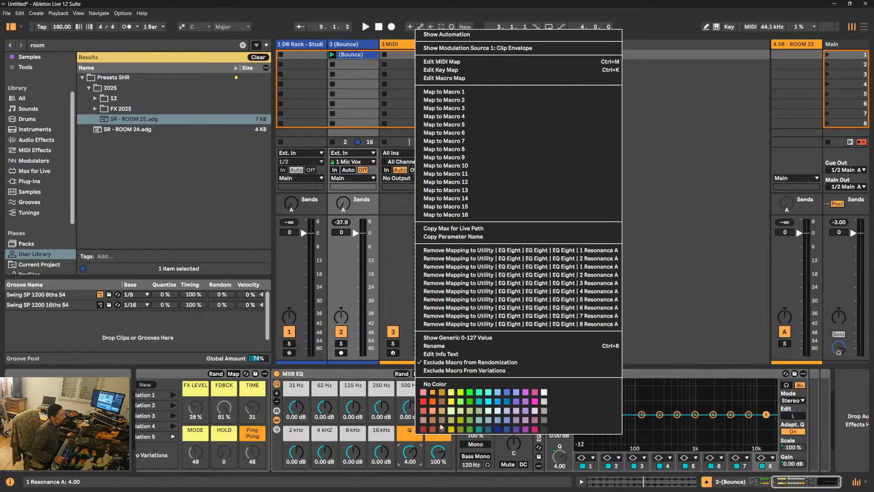
{"action": "left_click", "coordinate": [420, 438]}
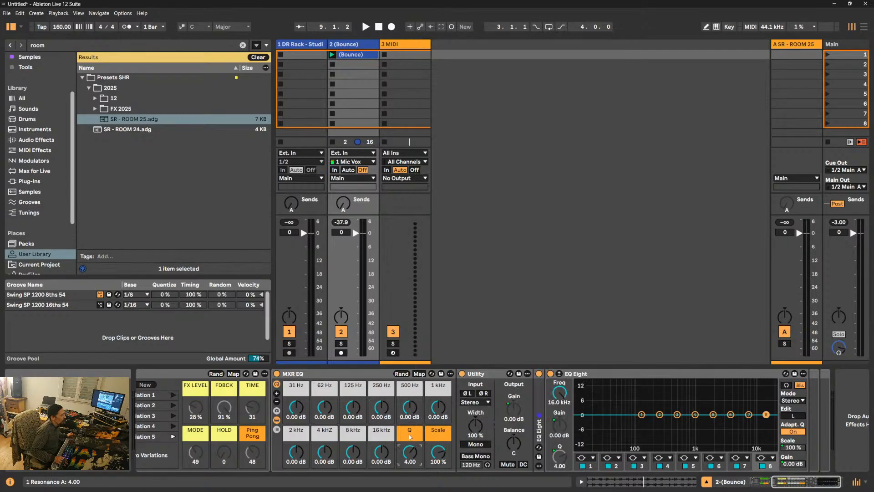
{"action": "right_click", "coordinate": [440, 432]}
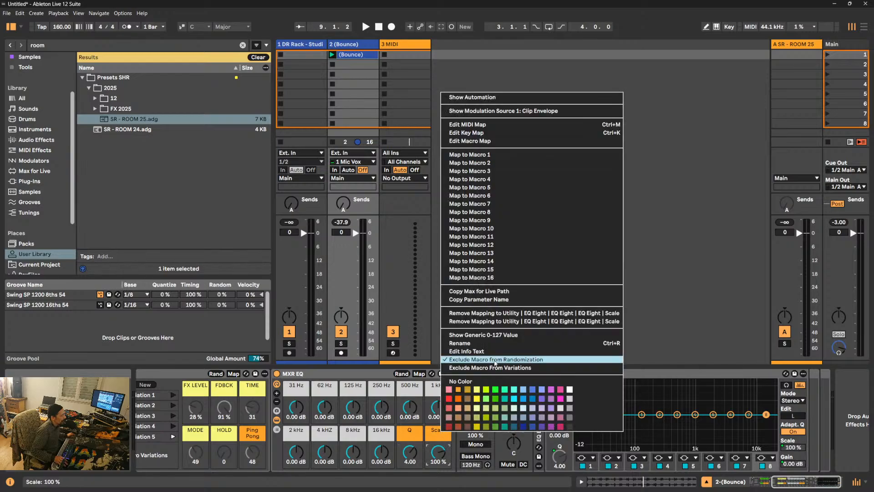
{"action": "left_click", "coordinate": [414, 433]}
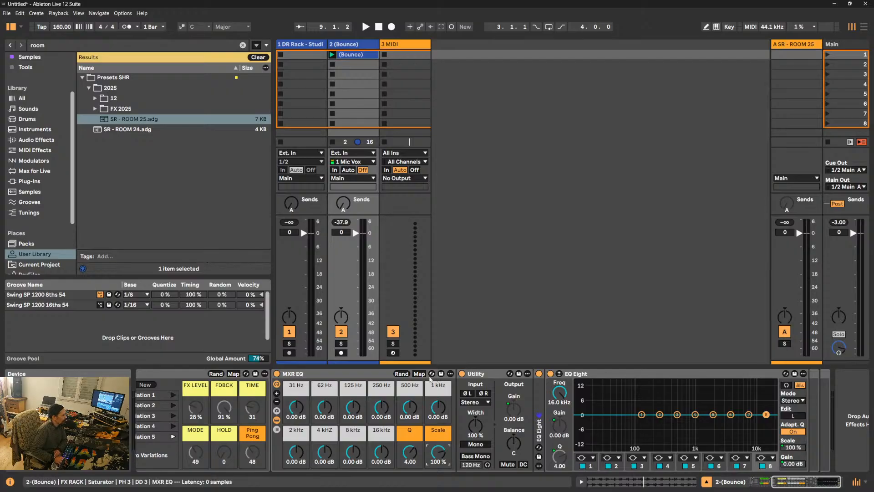
- Randomize the MXR EQ's macros several times, unfolding the first EQ Eight to show its 31 Hz and 62 Hz bands
{"action": "left_click", "coordinate": [402, 374]}
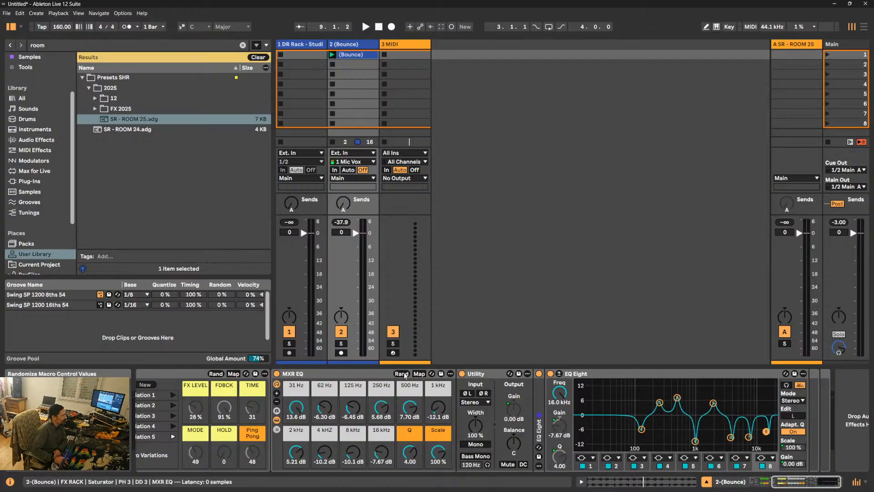
{"action": "left_click", "coordinate": [404, 373]}
{"action": "left_click", "coordinate": [403, 374]}
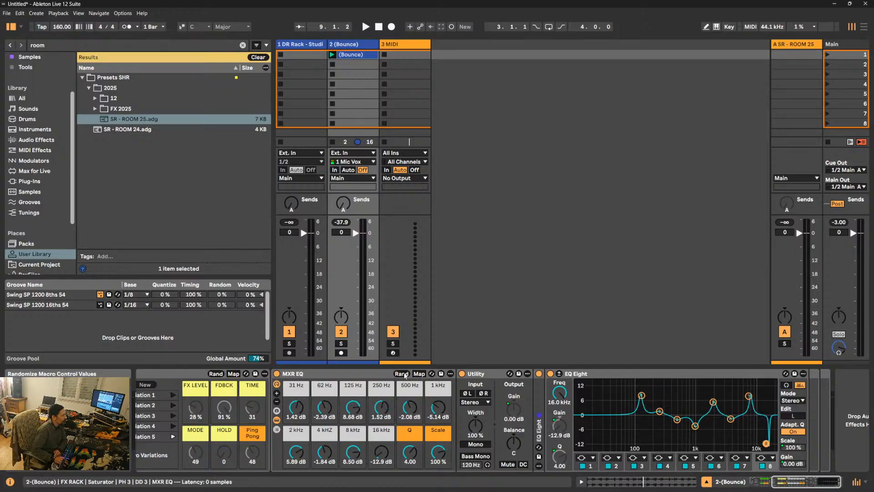
{"action": "double_click", "coordinate": [539, 390]}
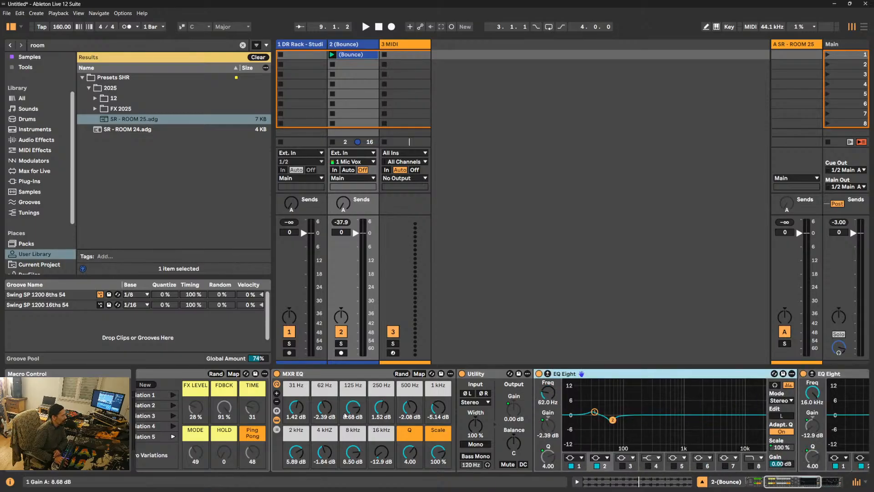
{"action": "left_click", "coordinate": [404, 374]}
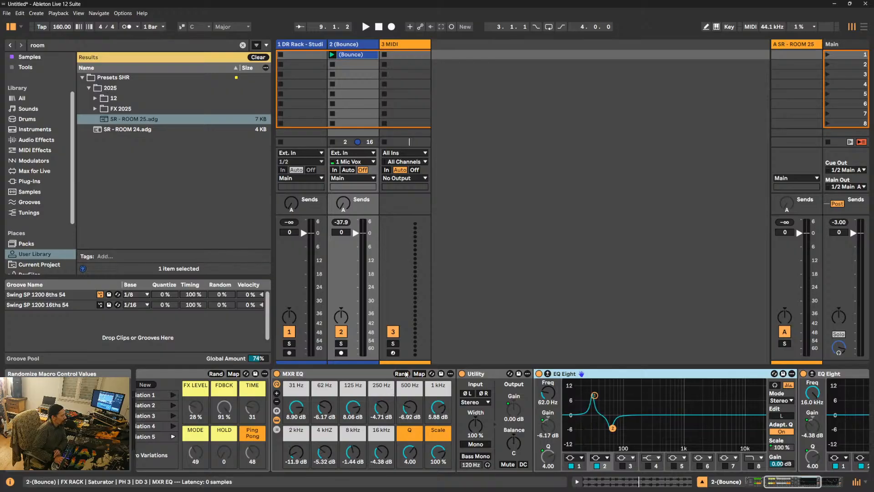
{"action": "left_click", "coordinate": [403, 373]}
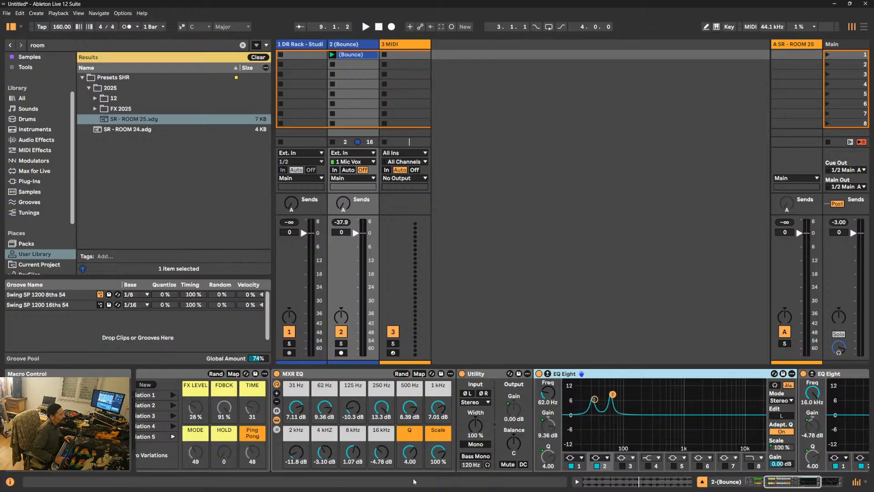
- Start playback and keep randomizing the MXR EQ's band macros to audition different curves
{"action": "key", "text": "space"}
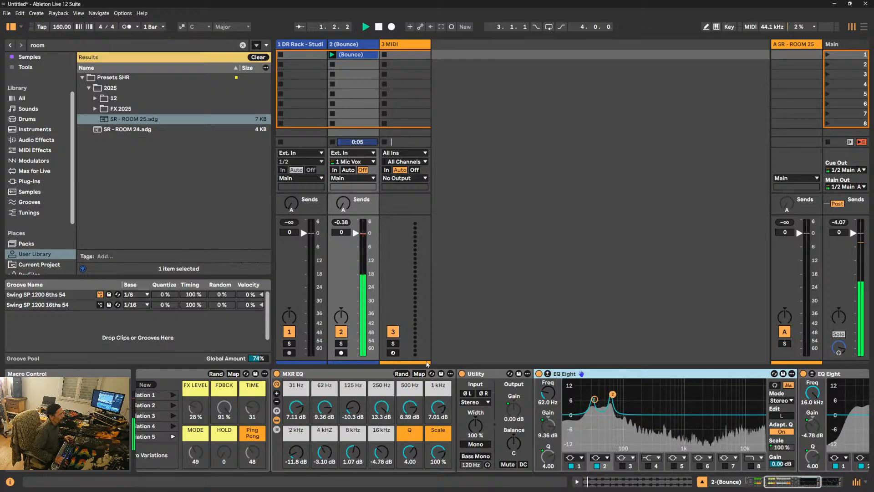
{"action": "left_click", "coordinate": [402, 375]}
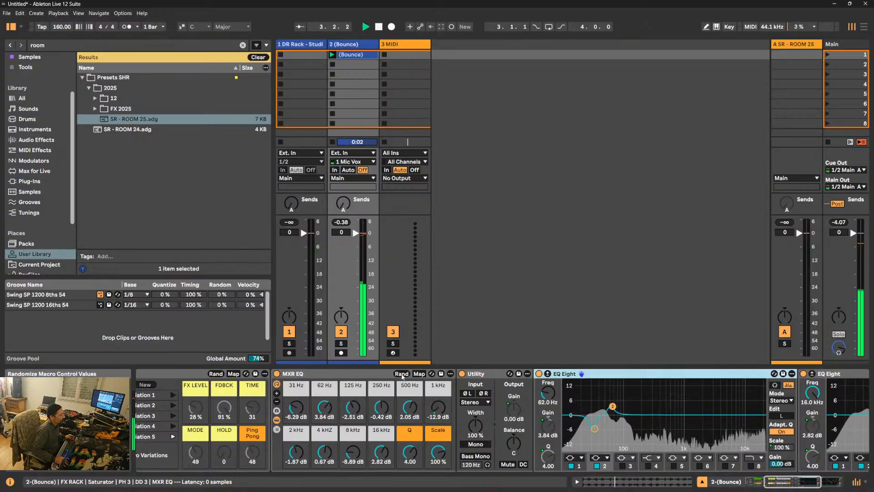
{"action": "left_click", "coordinate": [402, 374]}
{"action": "left_click", "coordinate": [402, 374]}
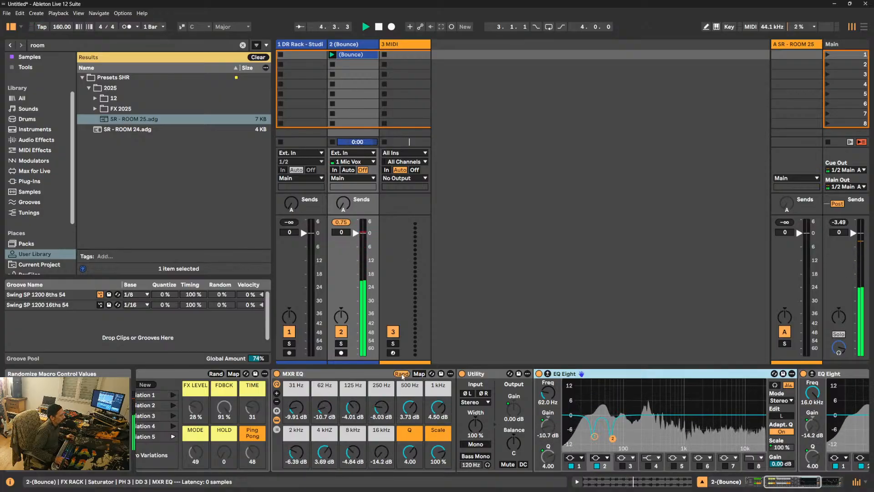
{"action": "left_click", "coordinate": [403, 374]}
{"action": "left_click", "coordinate": [402, 374]}
{"action": "left_click", "coordinate": [403, 375]}
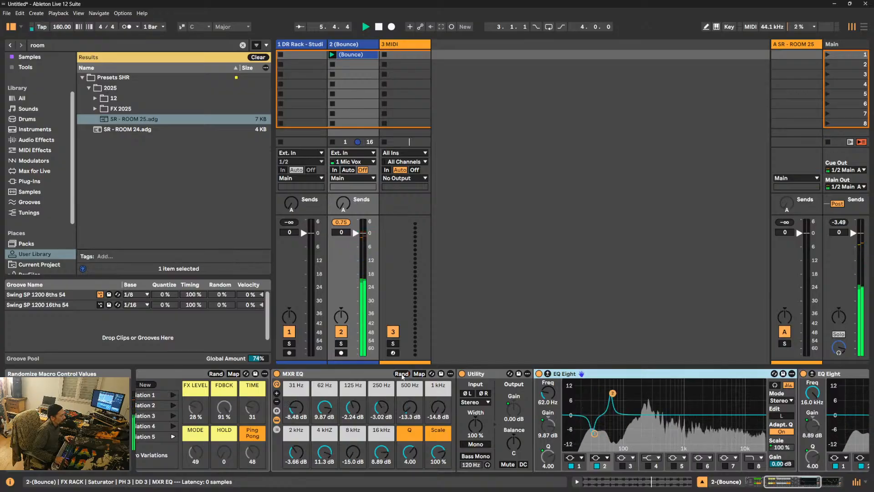
{"action": "left_click", "coordinate": [403, 374]}
{"action": "left_click", "coordinate": [402, 374]}
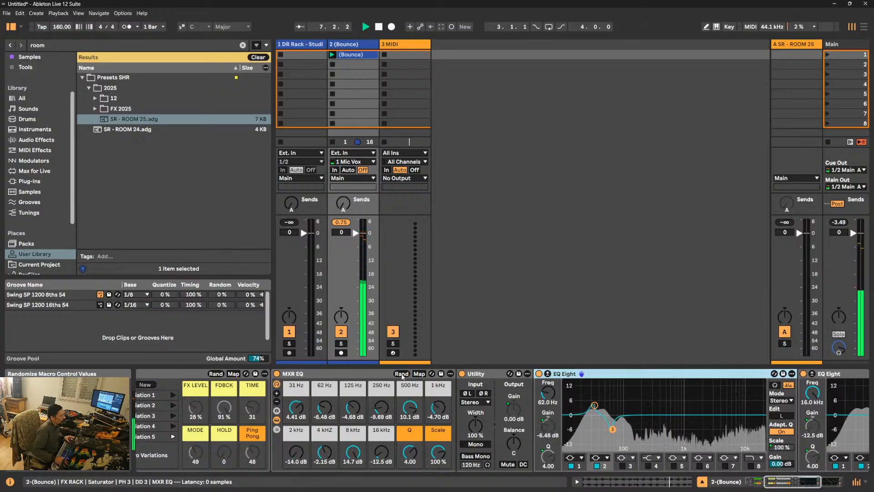
{"action": "left_click", "coordinate": [403, 374]}
{"action": "left_click", "coordinate": [403, 374]}
{"action": "left_click", "coordinate": [402, 374]}
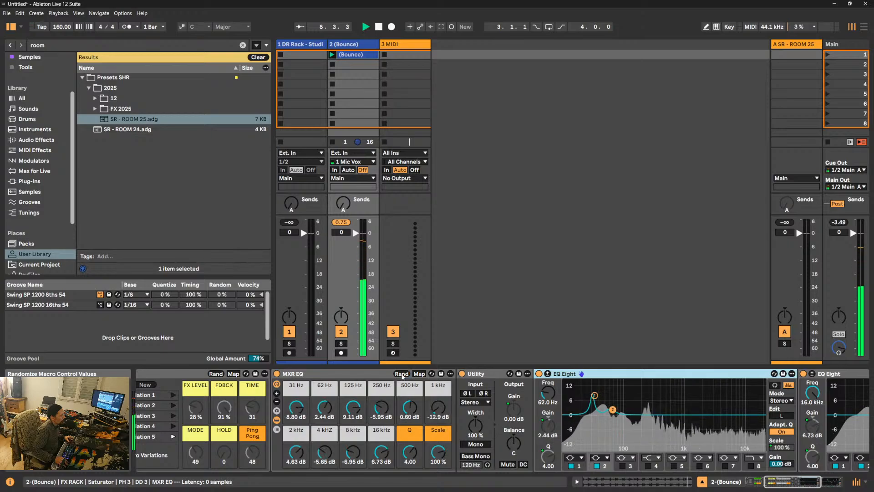
{"action": "left_click", "coordinate": [403, 374]}
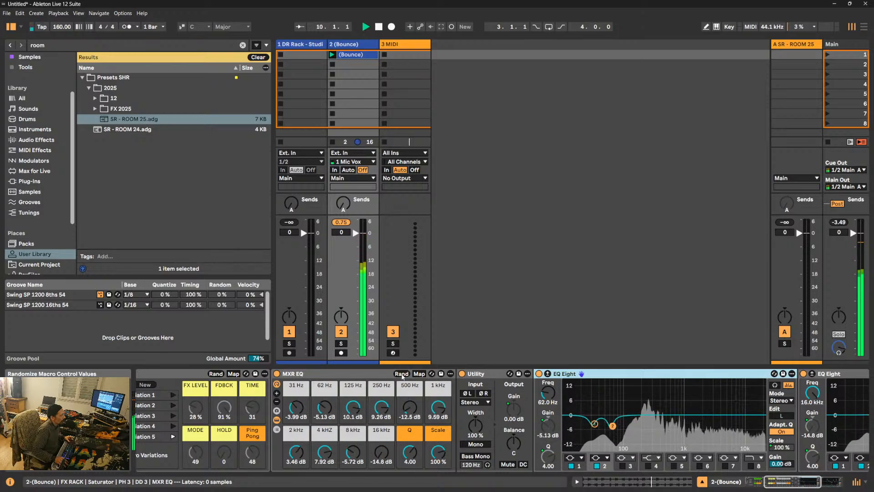
- Randomize the MXR EQ's macros three more times during playback with both EQ Eight displays in view
{"action": "left_click_drag", "start_coordinate": [787, 482], "coordinate": [797, 482]}
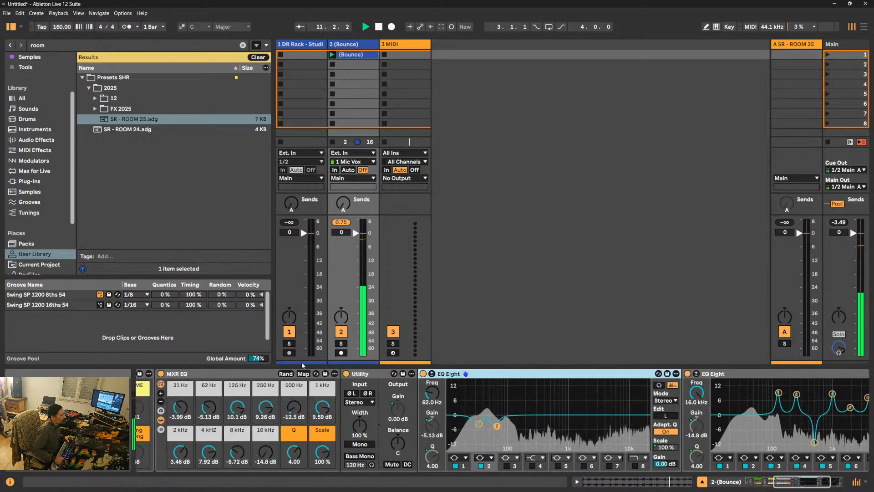
{"action": "left_click", "coordinate": [290, 375]}
{"action": "left_click", "coordinate": [290, 375]}
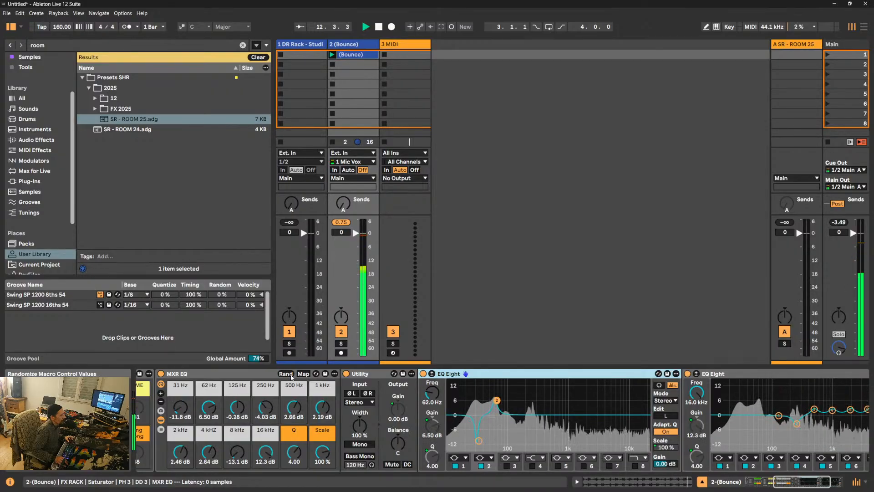
{"action": "left_click", "coordinate": [290, 375]}
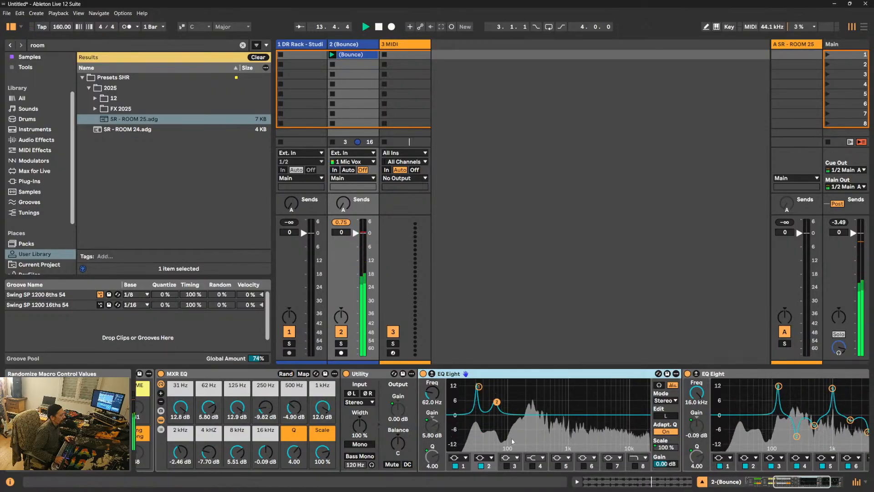
- Set the MXR EQ's Scale macro to -156 % and randomize the band macros repeatedly with the inverted scaling
{"action": "left_click_drag", "start_coordinate": [788, 484], "coordinate": [795, 484]}
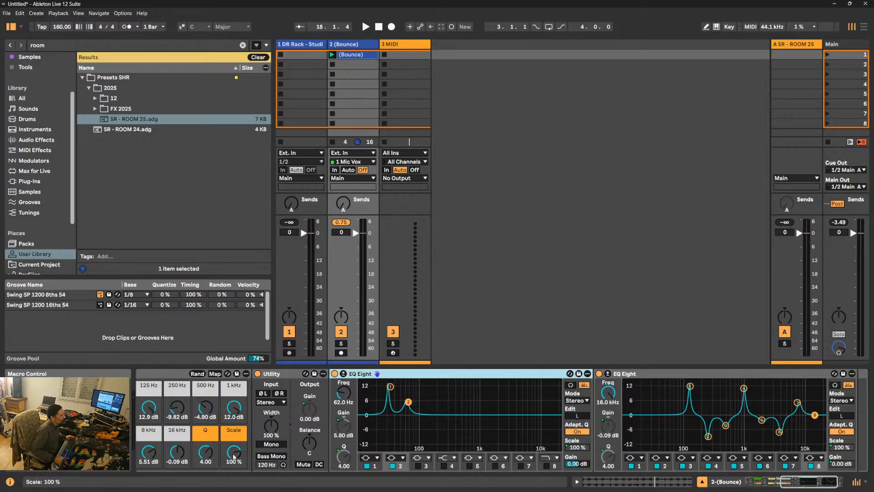
{"action": "left_click_drag", "start_coordinate": [234, 457], "coordinate": [233, 487]}
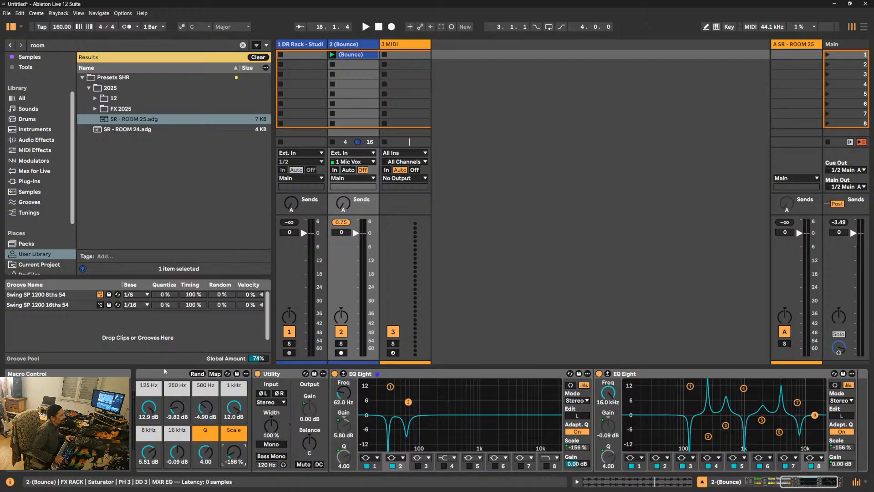
{"action": "left_click", "coordinate": [196, 374]}
{"action": "left_click", "coordinate": [195, 374]}
{"action": "left_click", "coordinate": [196, 375]}
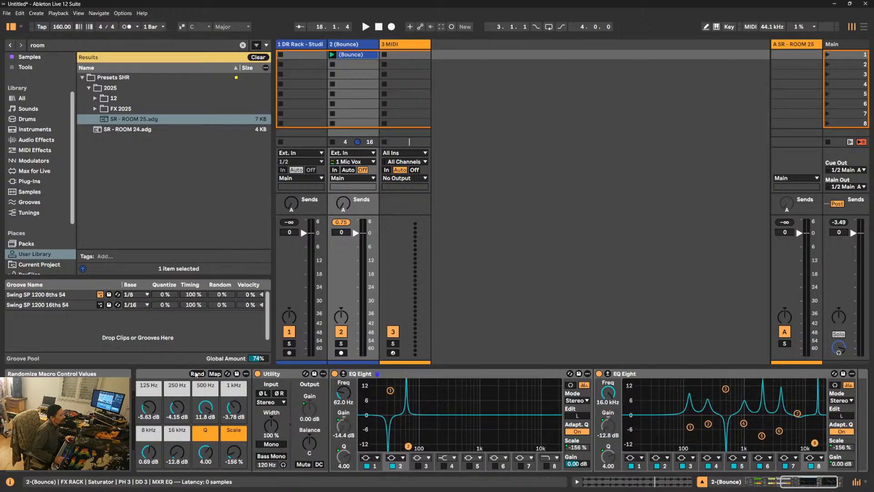
{"action": "left_click", "coordinate": [196, 375]}
{"action": "left_click", "coordinate": [196, 375]}
{"action": "left_click", "coordinate": [196, 375]}
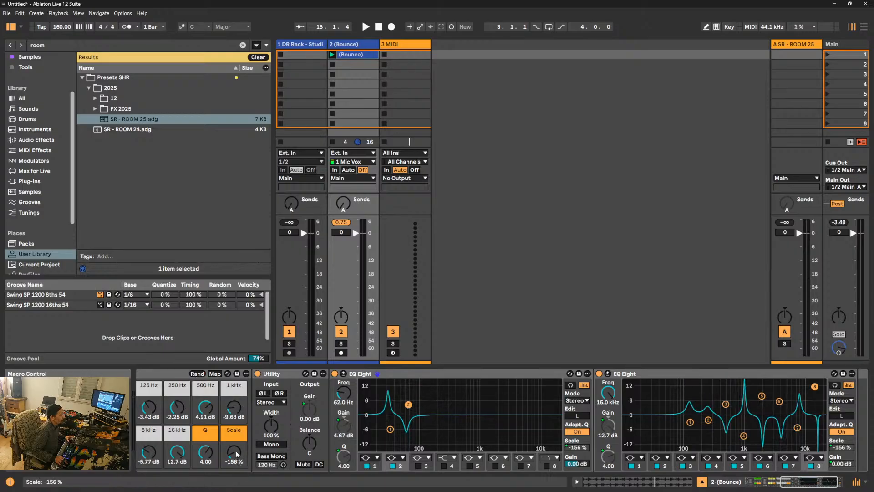
- Sweep the MXR EQ's Scale macro to 24 % and 200 %, then start playback and settle it at 131 %
{"action": "left_click_drag", "start_coordinate": [236, 454], "coordinate": [237, 378]}
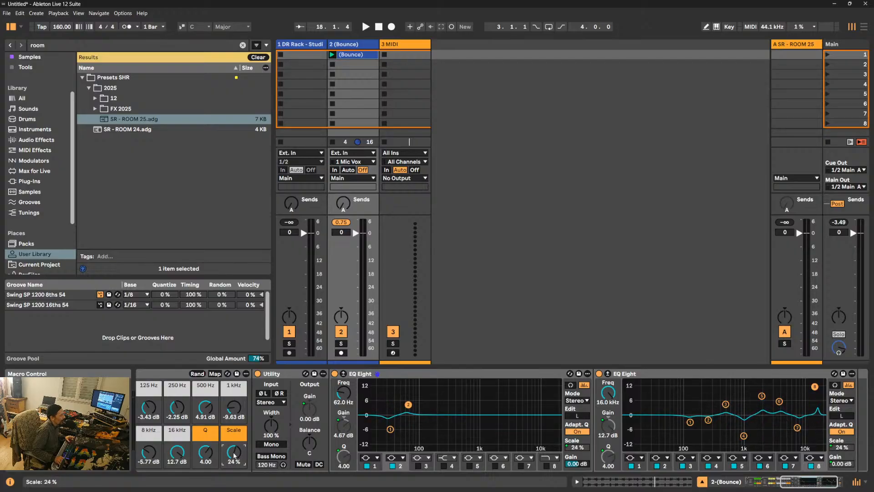
{"action": "left_click_drag", "start_coordinate": [234, 455], "coordinate": [234, 387]}
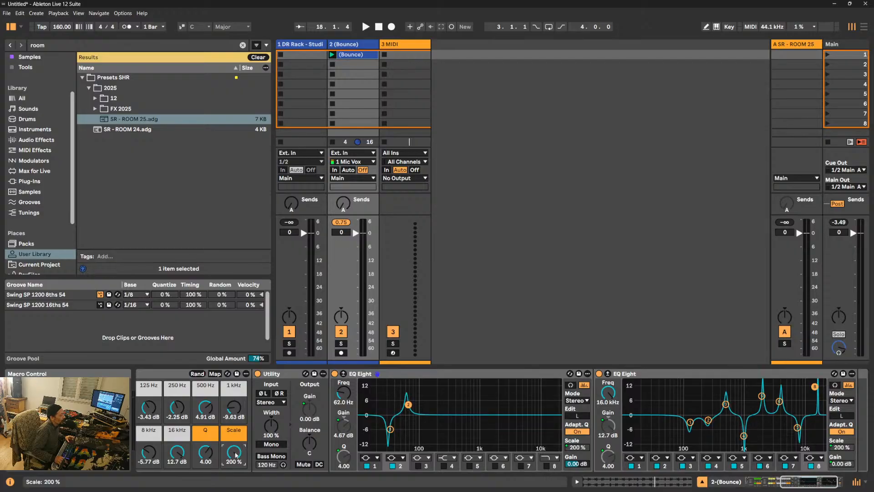
{"action": "key", "text": "space"}
{"action": "left_click_drag", "start_coordinate": [236, 454], "coordinate": [236, 491]}
{"action": "left_click_drag", "start_coordinate": [234, 452], "coordinate": [233, 413]}
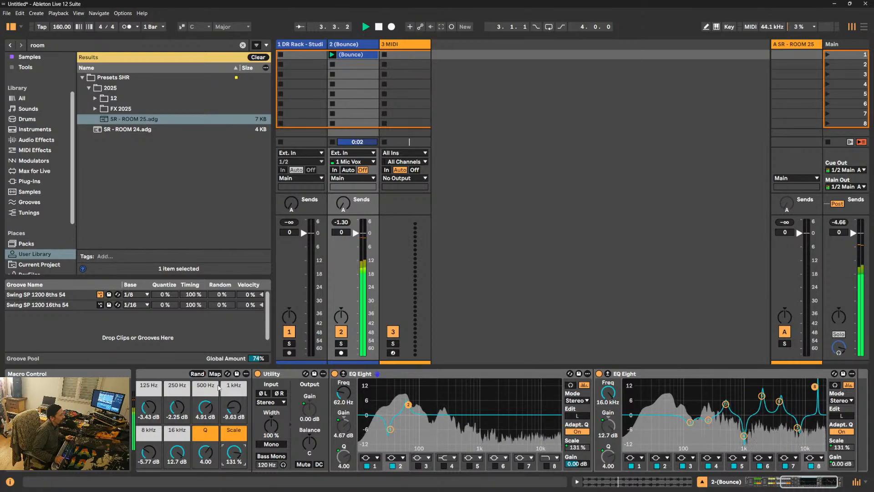
- Randomize the MXR EQ's bands once, then return the Scale macro to 100 % and stop playback
{"action": "left_click", "coordinate": [196, 374]}
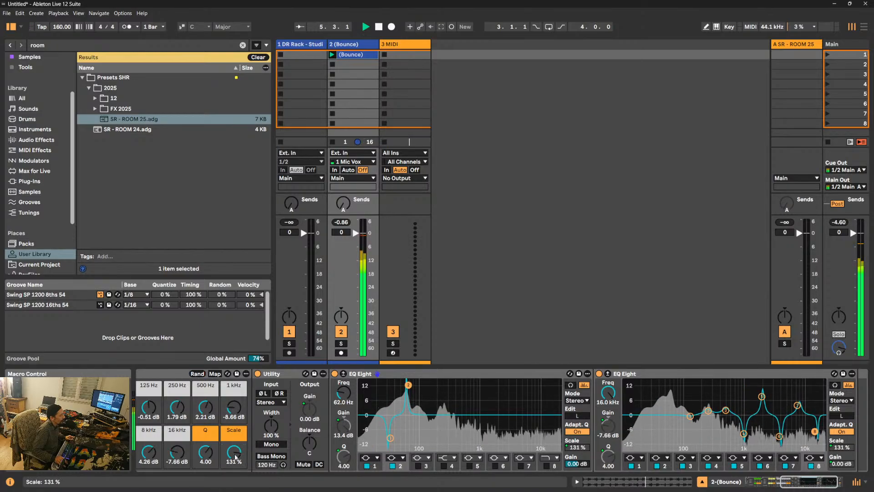
{"action": "mouse_move", "coordinate": [233, 452]}
{"action": "left_mouse_down"}
{"action": "mouse_move", "coordinate": [233, 444]}
{"action": "mouse_move", "coordinate": [234, 483]}
{"action": "mouse_move", "coordinate": [234, 458]}
{"action": "left_mouse_up"}
{"action": "key", "text": "space"}
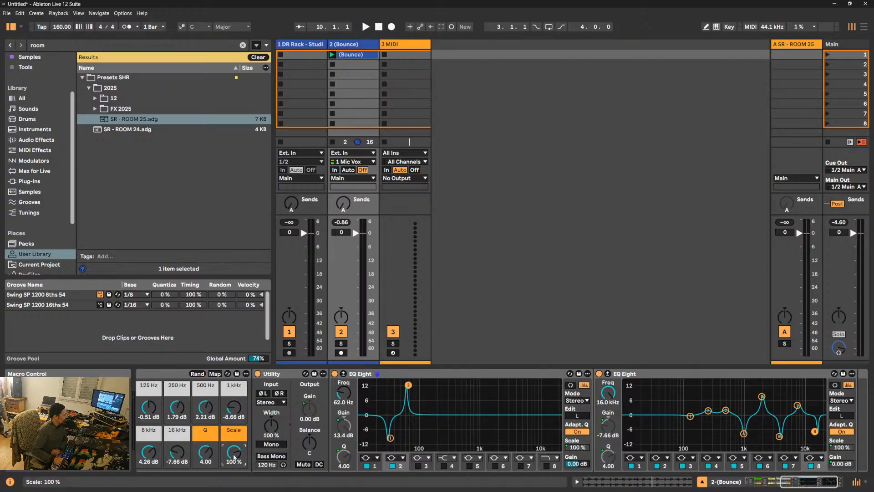
- Start playback, set the MXR EQ's Q macro to 2.00 and randomize the band macros around that change
{"action": "left_click_drag", "start_coordinate": [821, 483], "coordinate": [806, 484]}
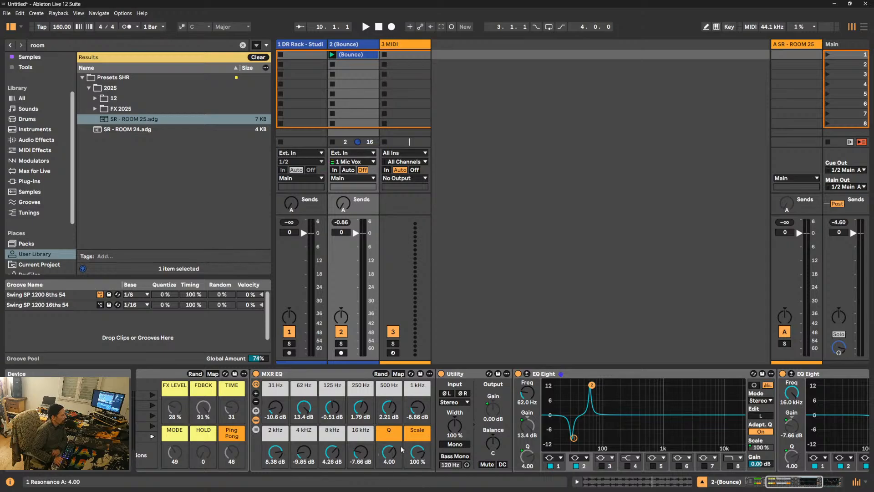
{"action": "key", "text": "space"}
{"action": "left_click", "coordinate": [382, 374]}
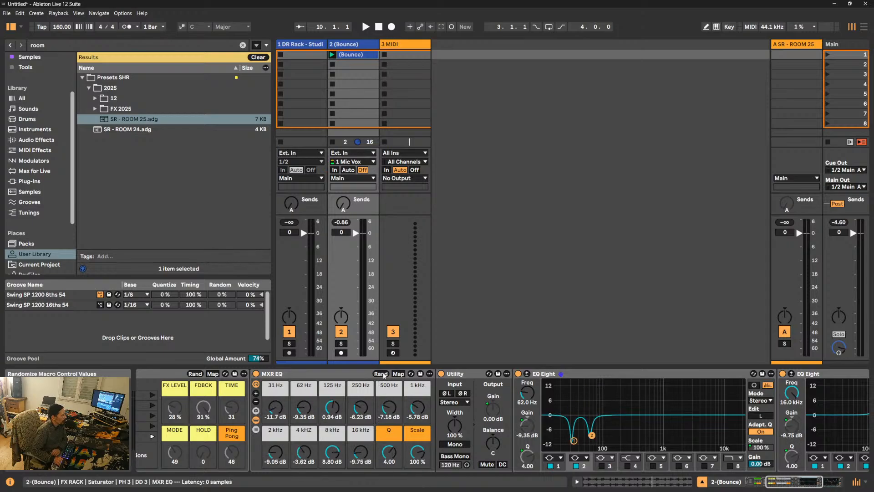
{"action": "mouse_move", "coordinate": [389, 453]}
{"action": "left_mouse_down"}
{"action": "mouse_move", "coordinate": [389, 461]}
{"action": "mouse_move", "coordinate": [390, 443]}
{"action": "mouse_move", "coordinate": [389, 469]}
{"action": "left_mouse_up"}
{"action": "left_click", "coordinate": [381, 374]}
{"action": "left_click", "coordinate": [381, 374]}
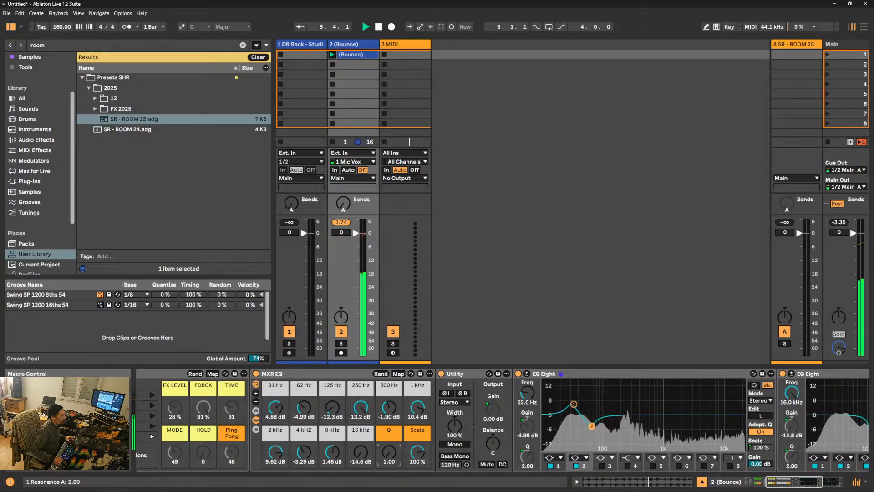
- Randomize the MXR EQ rack's macro values twice during playback, setting its Q to 4.00 between the two randomizations
{"action": "left_click", "coordinate": [380, 374]}
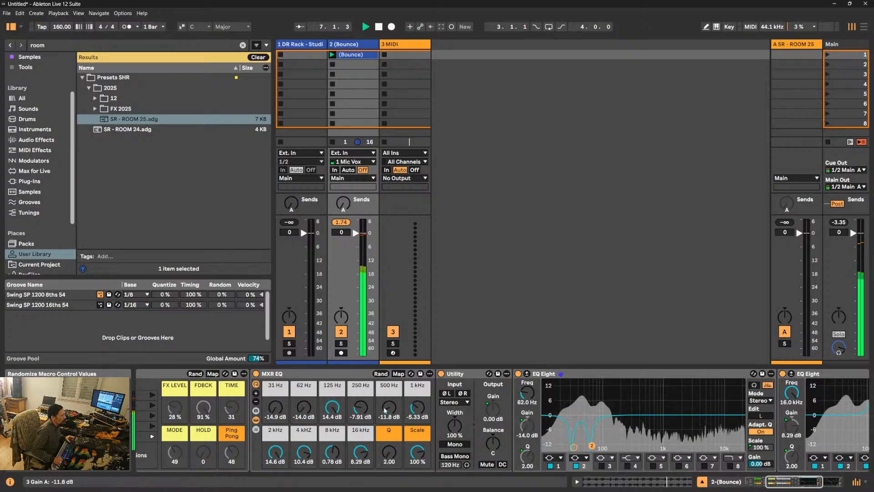
{"action": "mouse_move", "coordinate": [390, 456]}
{"action": "left_mouse_down"}
{"action": "mouse_move", "coordinate": [389, 443]}
{"action": "mouse_move", "coordinate": [389, 454]}
{"action": "left_mouse_up"}
{"action": "left_click_drag", "start_coordinate": [390, 452], "coordinate": [391, 444]}
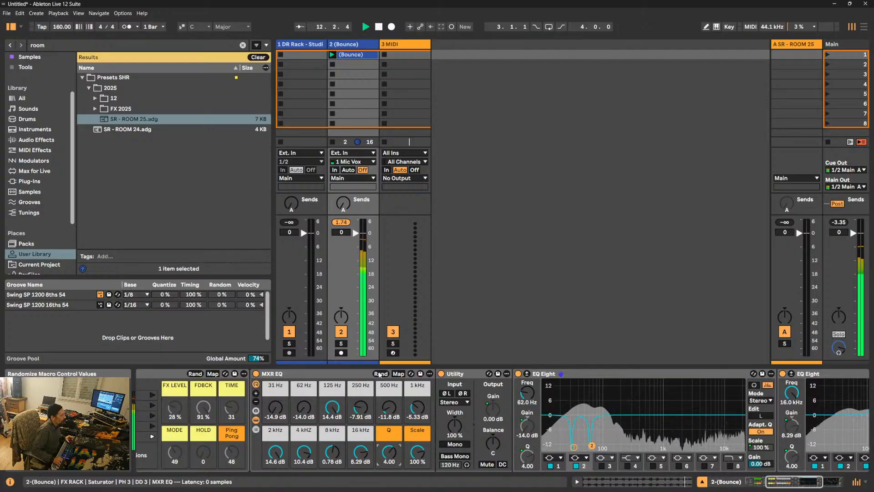
{"action": "left_click", "coordinate": [380, 374]}
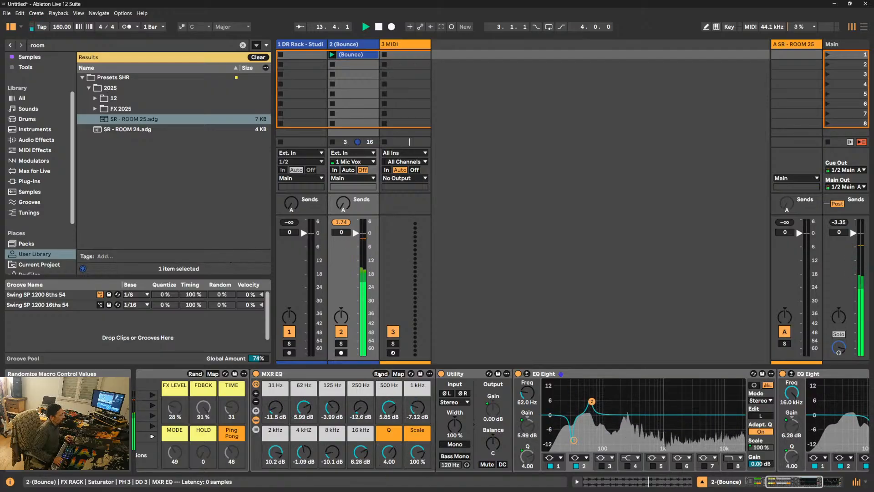
- Stop playback, reset all ten MXR EQ band gains to 0 dB, and store them as the macro variation "EQ default"
{"action": "key", "text": "space"}
{"action": "double_click", "coordinate": [276, 407]}
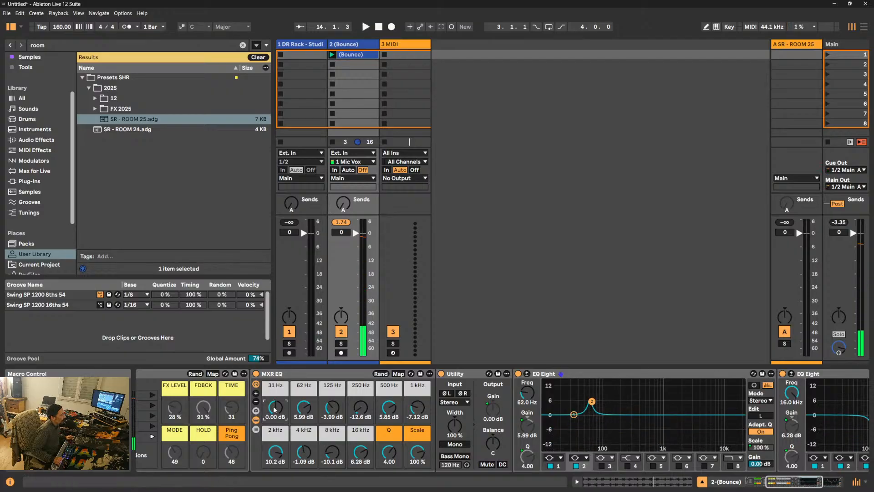
{"action": "double_click", "coordinate": [303, 407]}
{"action": "double_click", "coordinate": [332, 407]}
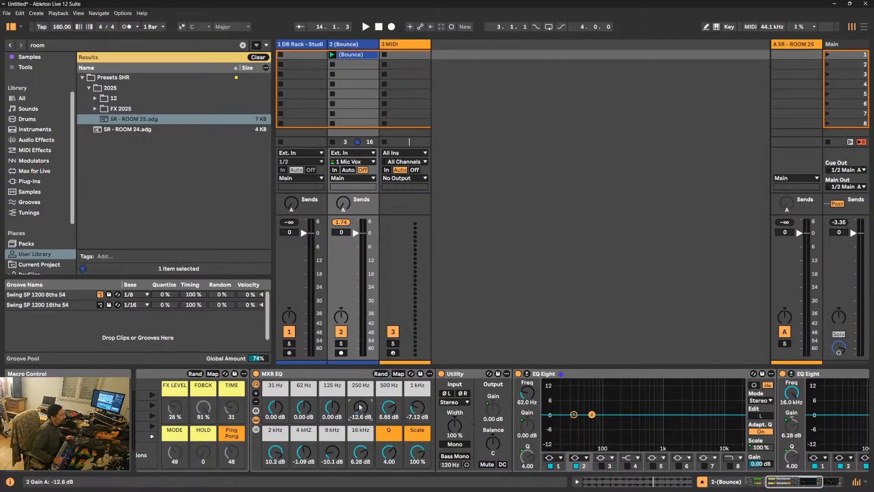
{"action": "double_click", "coordinate": [360, 407]}
{"action": "double_click", "coordinate": [390, 407]}
{"action": "double_click", "coordinate": [418, 407]}
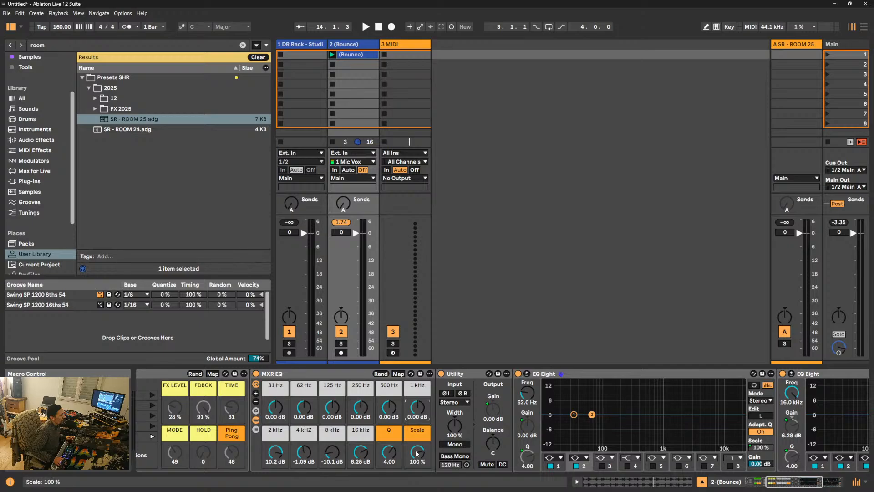
{"action": "double_click", "coordinate": [349, 452]}
{"action": "double_click", "coordinate": [334, 453]}
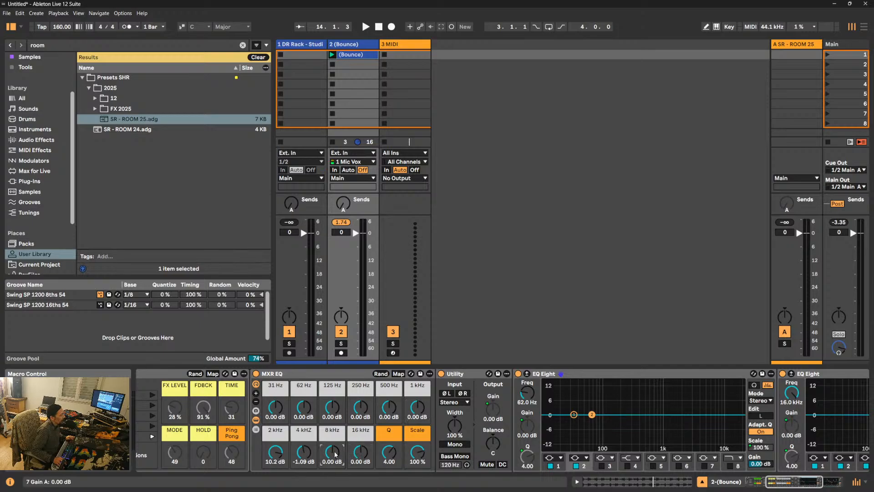
{"action": "double_click", "coordinate": [304, 452]}
{"action": "double_click", "coordinate": [276, 453]}
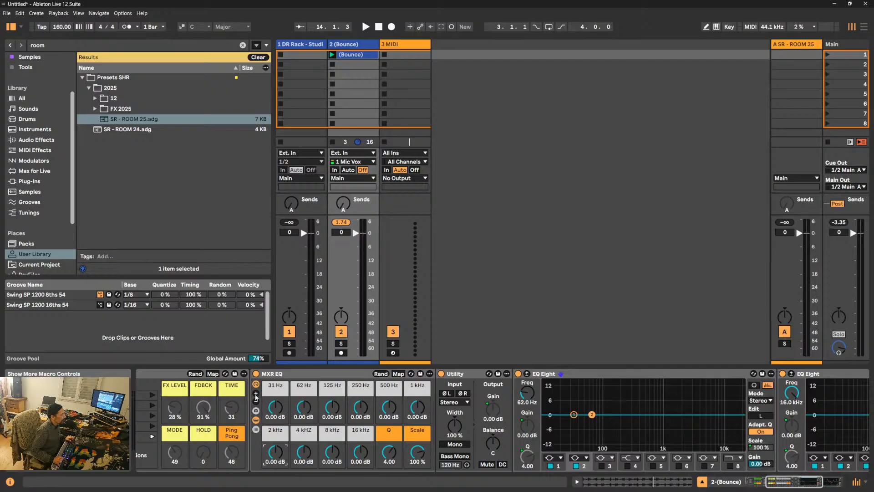
{"action": "left_click", "coordinate": [256, 410]}
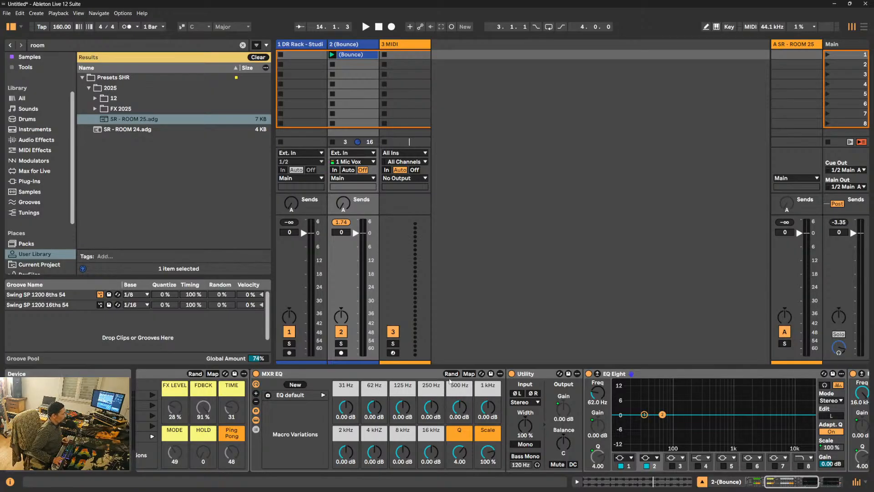
- During playback, set the MXR EQ gains to 14.1 dB at 62 Hz, -15 dB at 250 Hz, 7.44 dB at 8 kHz and -5.31 dB at 2 kHz
{"action": "key", "text": "space"}
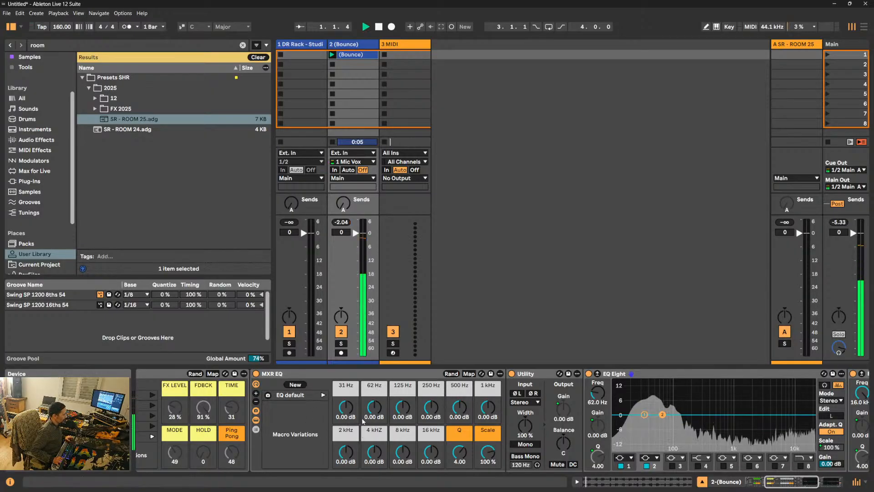
{"action": "left_click_drag", "start_coordinate": [346, 407], "coordinate": [347, 371]}
{"action": "double_click", "coordinate": [346, 407]}
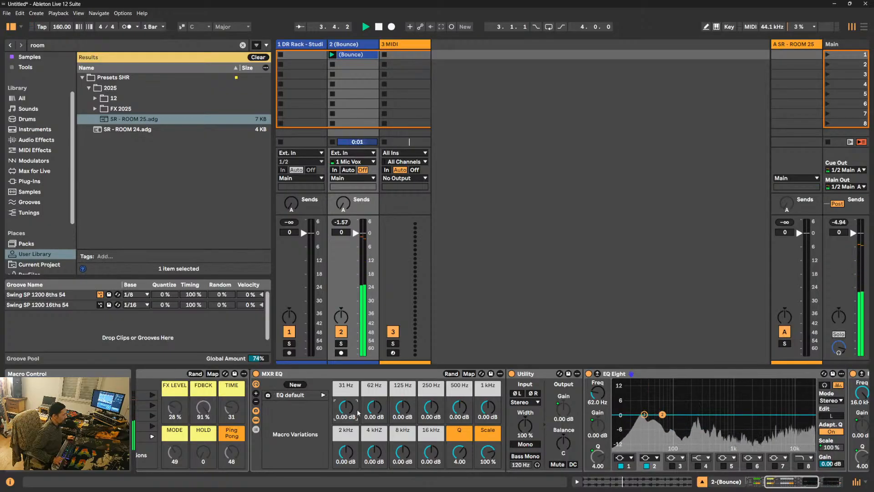
{"action": "left_click_drag", "start_coordinate": [375, 407], "coordinate": [375, 361]}
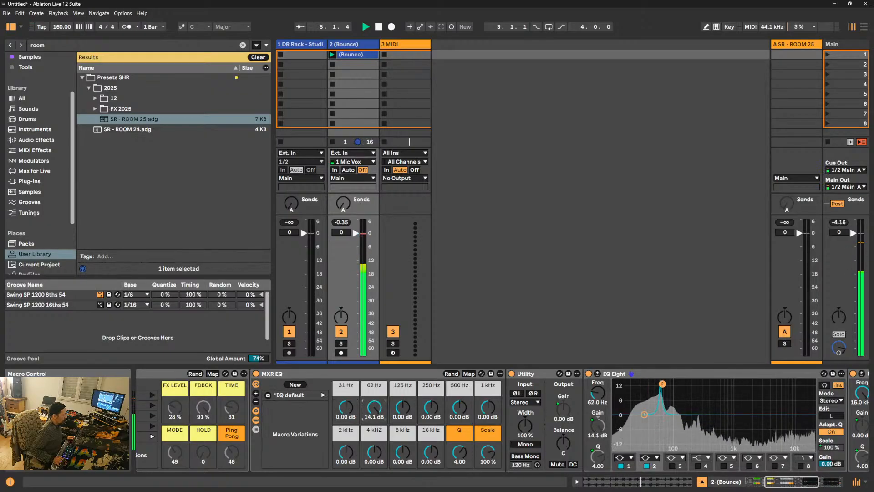
{"action": "left_click_drag", "start_coordinate": [431, 407], "coordinate": [403, 437]}
{"action": "mouse_move", "coordinate": [346, 451]}
{"action": "left_mouse_down"}
{"action": "mouse_move", "coordinate": [346, 428]}
{"action": "mouse_move", "coordinate": [346, 459]}
{"action": "left_mouse_up"}
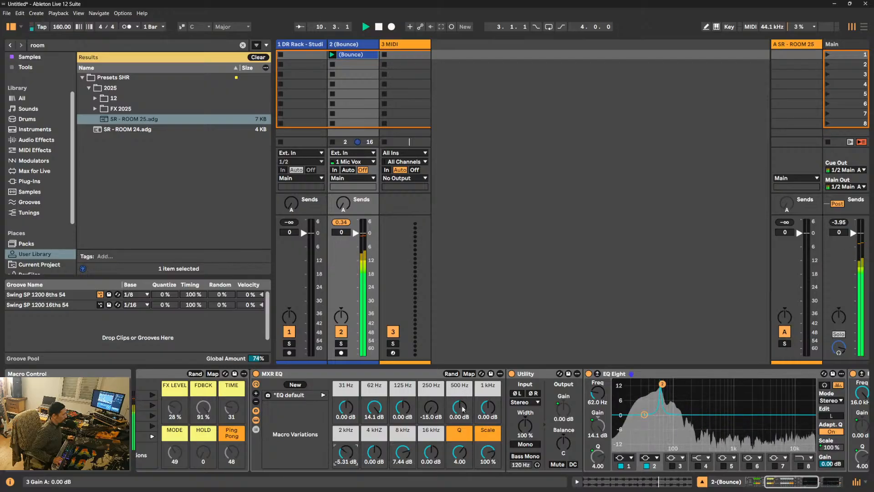
- Set 500 Hz to -2.01 dB, 250 Hz to 3.66 dB, 1 kHz to -7.21 dB and 16 kHz to 11.5 dB, and store a new macro variation
{"action": "left_click_drag", "start_coordinate": [459, 407], "coordinate": [431, 395]}
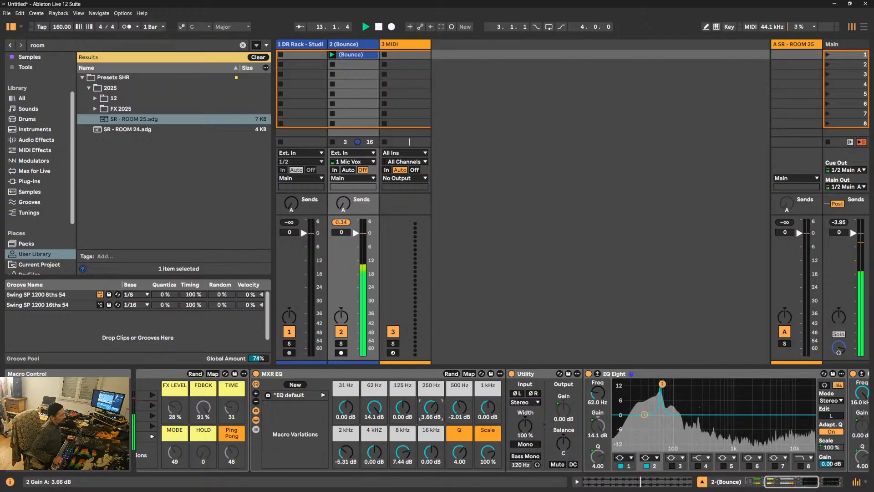
{"action": "left_click_drag", "start_coordinate": [488, 406], "coordinate": [488, 408]}
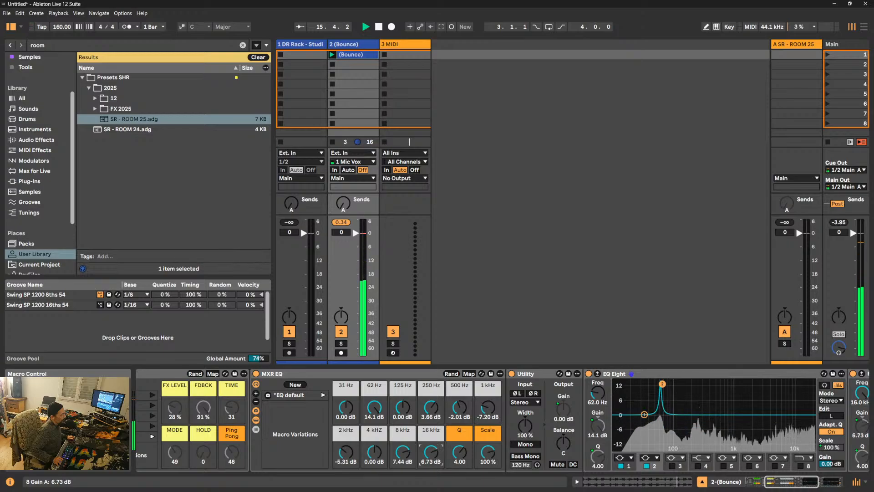
{"action": "left_click_drag", "start_coordinate": [431, 451], "coordinate": [431, 445]}
{"action": "left_click", "coordinate": [295, 385]}
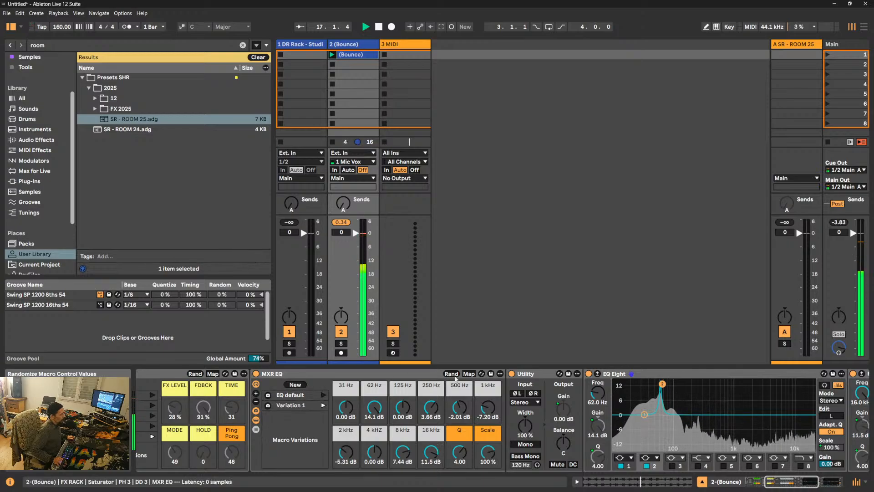
- Randomize the MXR EQ macros repeatedly and store the resulting curve as a second numbered variation after EQ default
{"action": "left_click", "coordinate": [452, 374]}
{"action": "left_click", "coordinate": [452, 374]}
{"action": "left_click", "coordinate": [452, 374]}
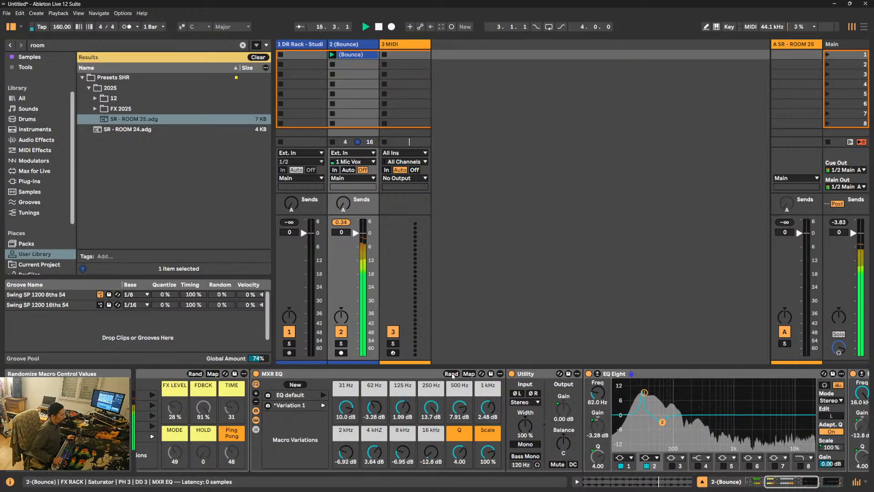
{"action": "left_click", "coordinate": [456, 375]}
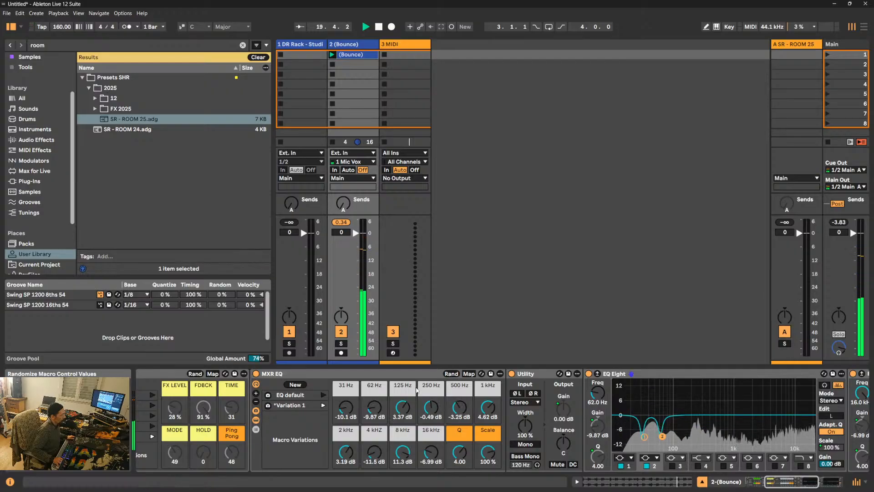
{"action": "left_click", "coordinate": [295, 384]}
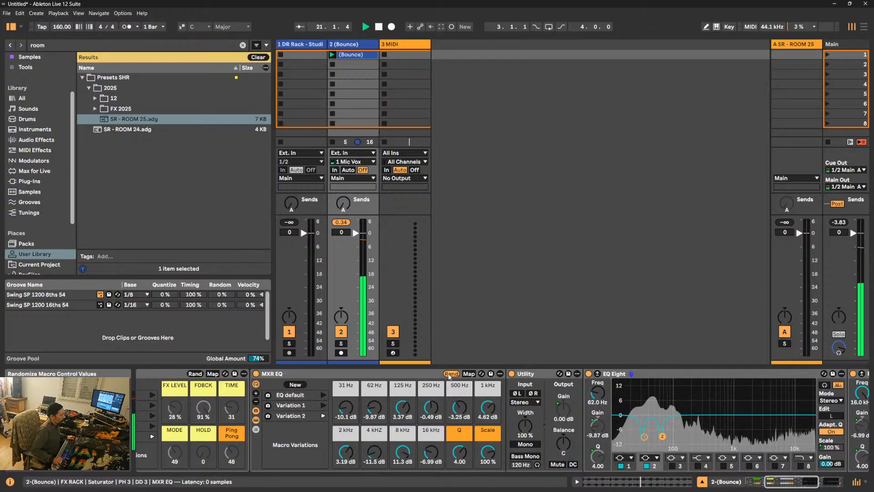
- Randomize the MXR EQ macros again and store the new curve as a third numbered variation
{"action": "left_click", "coordinate": [451, 374]}
{"action": "left_click", "coordinate": [451, 375]}
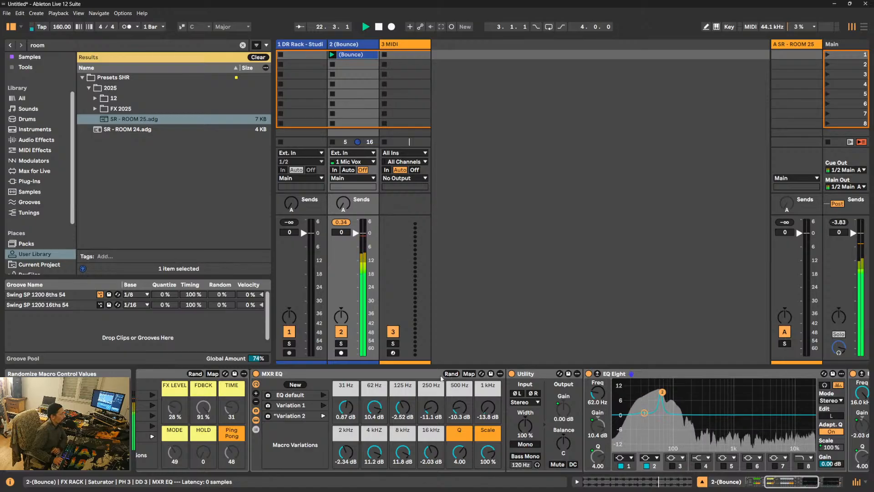
{"action": "left_click", "coordinate": [295, 384]}
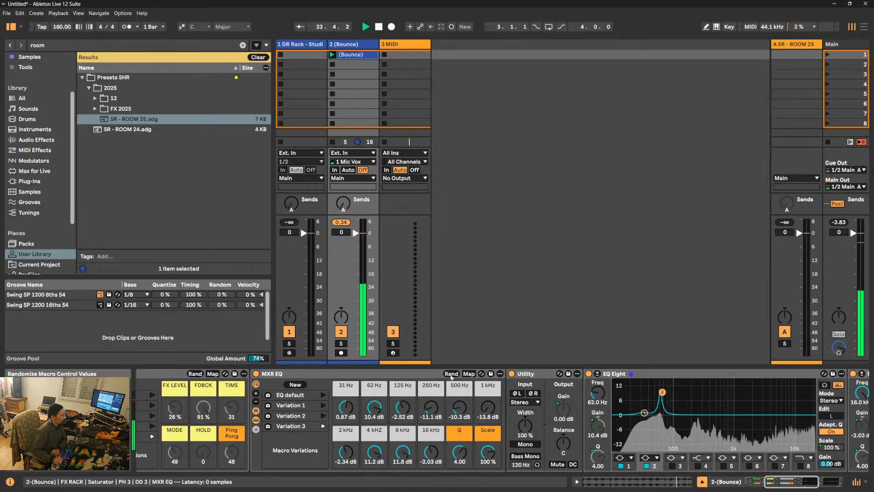
- Keep randomizing the MXR EQ macros while listening, and store the final curve as a fourth numbered variation
{"action": "left_click", "coordinate": [450, 374]}
{"action": "left_click", "coordinate": [451, 374]}
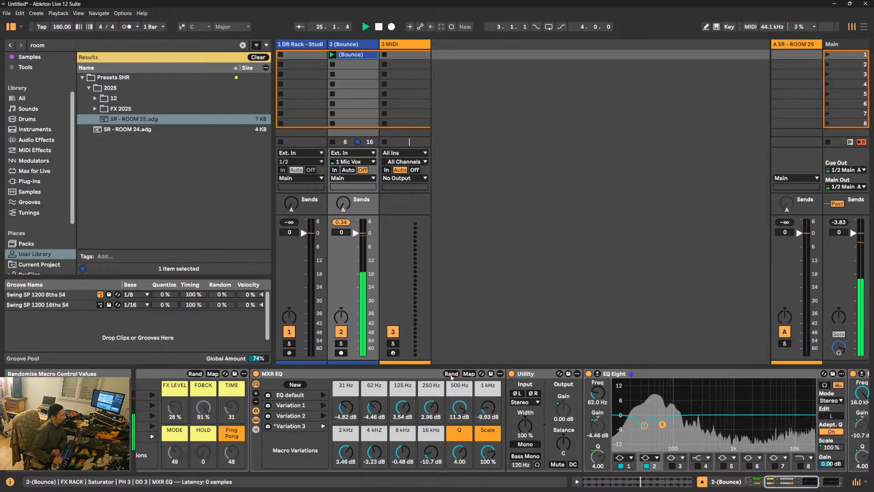
{"action": "left_click", "coordinate": [451, 374]}
{"action": "left_click", "coordinate": [451, 375]}
{"action": "left_click", "coordinate": [451, 374]}
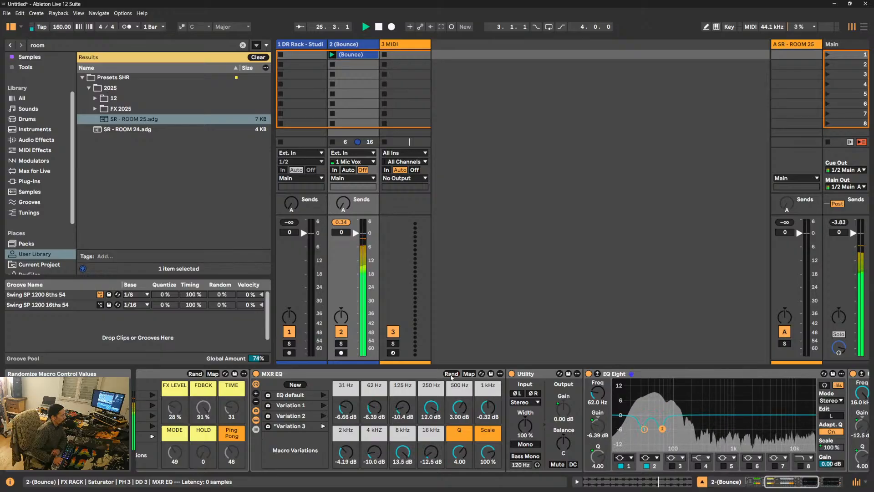
{"action": "left_click", "coordinate": [450, 374]}
{"action": "left_click", "coordinate": [451, 374]}
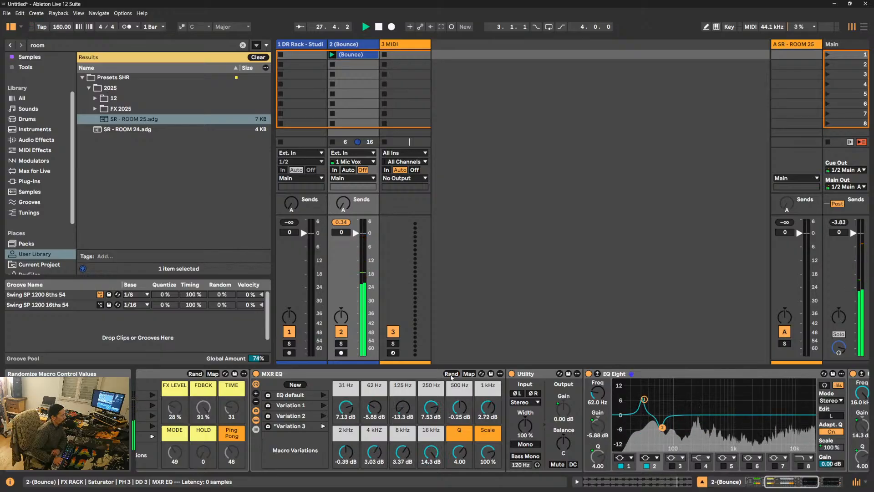
{"action": "left_click", "coordinate": [450, 374]}
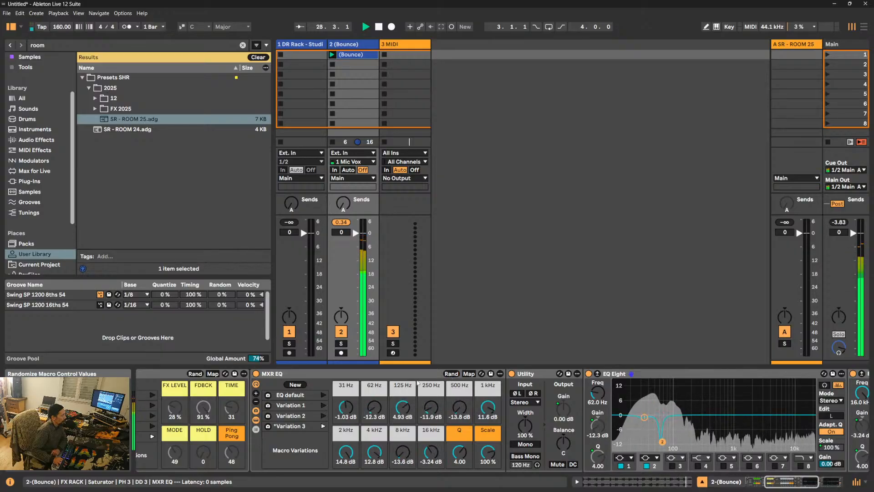
{"action": "left_click", "coordinate": [295, 385]}
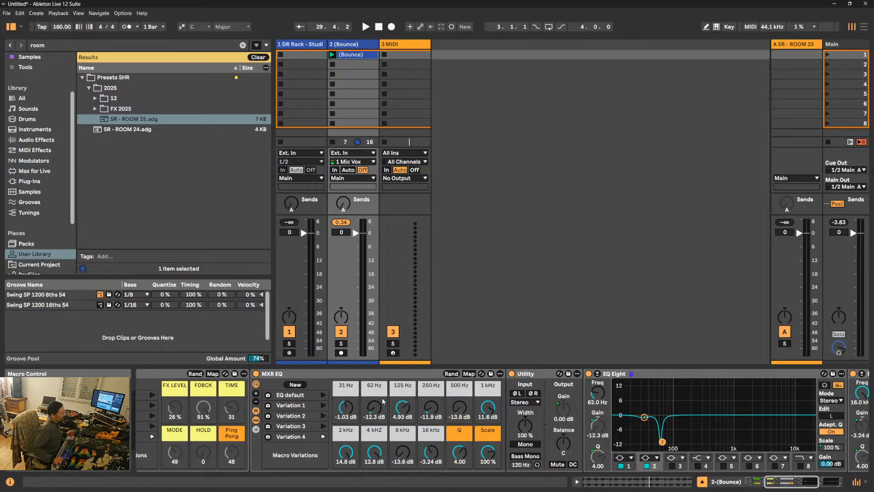
- Recall the EQ default variation in the MXR EQ rack and delete the SR - ROOM 25 return track
{"action": "left_click", "coordinate": [321, 395]}
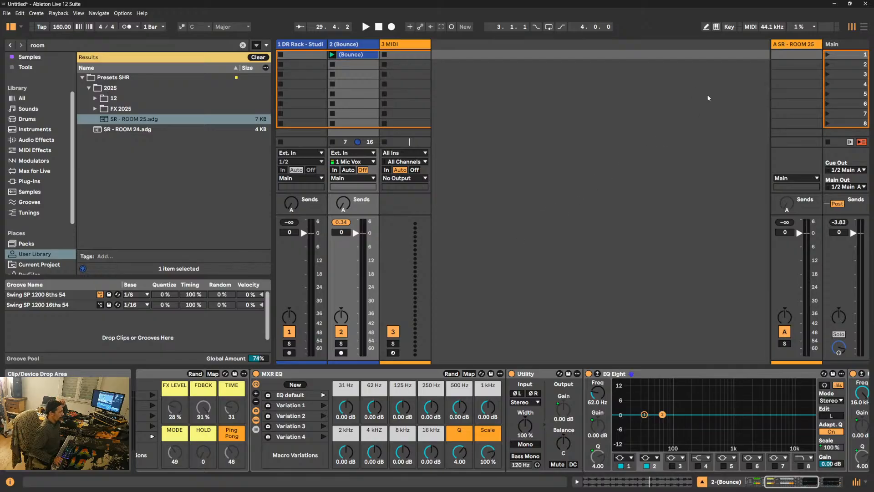
{"action": "left_click", "coordinate": [800, 44]}
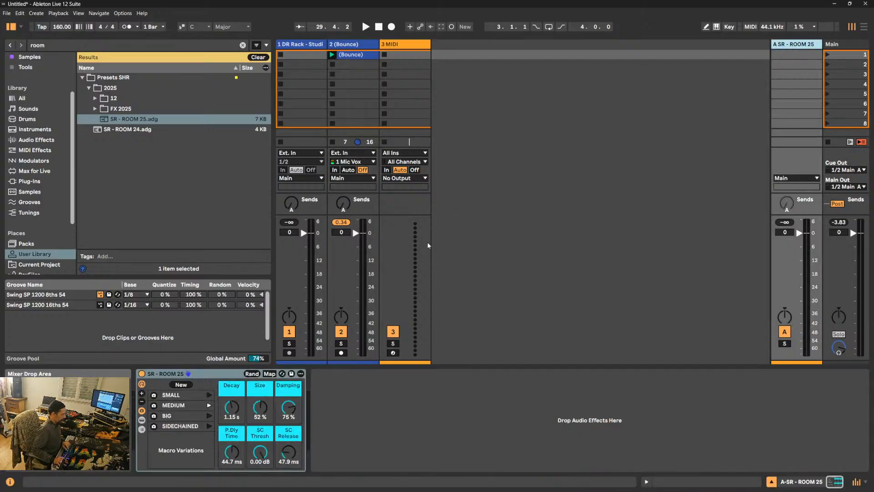
{"action": "key", "text": "Delete"}
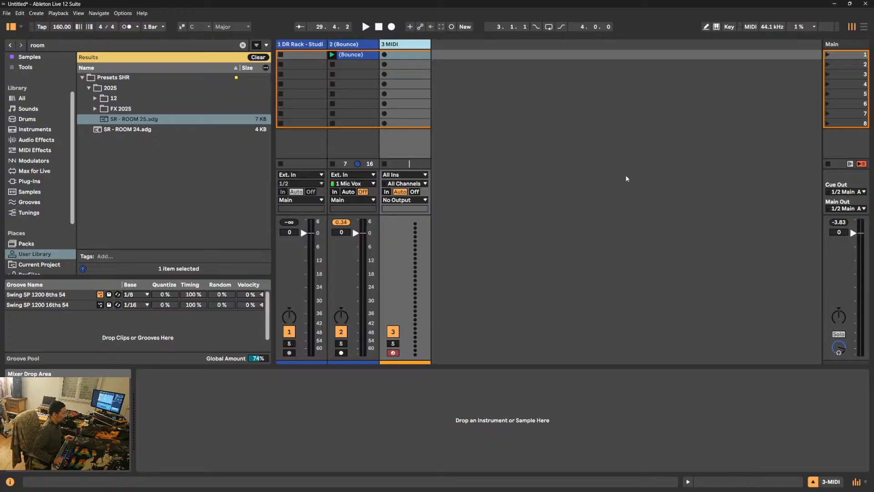
- On the Bounce track, hide the devices inside the MXR EQ rack, keeping its macros and variations displayed
{"action": "left_click", "coordinate": [372, 44]}
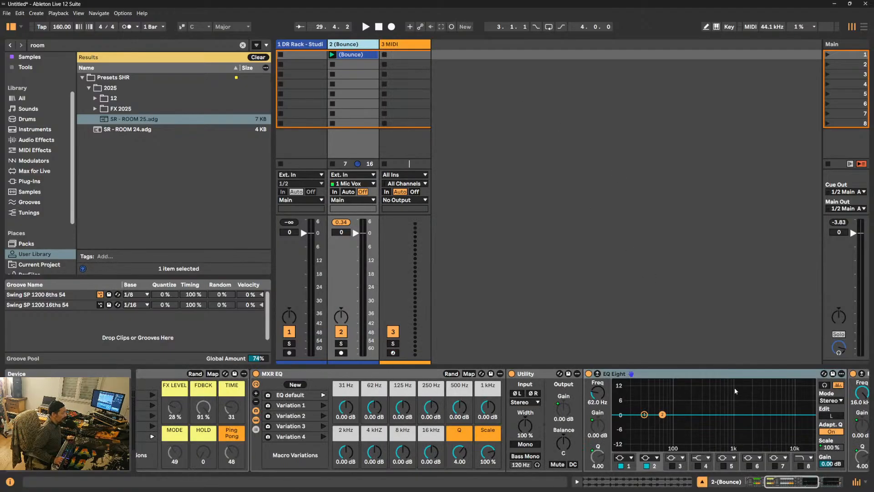
{"action": "left_click", "coordinate": [256, 419]}
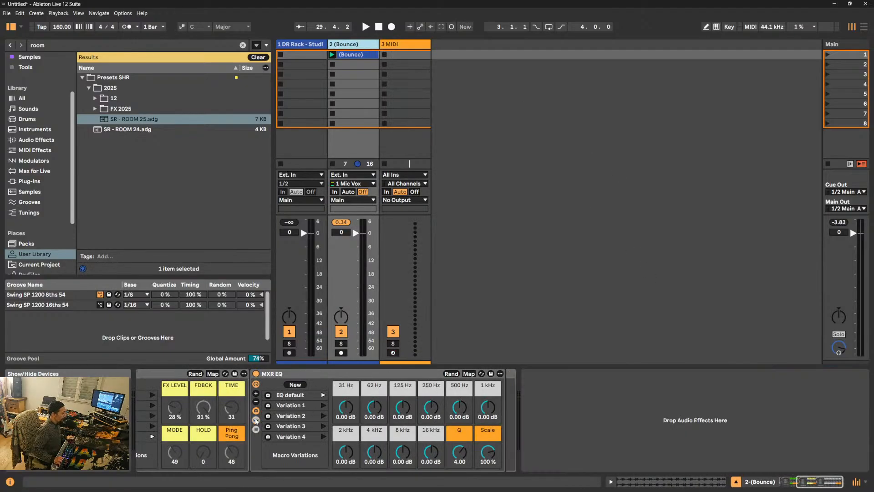
{"action": "left_click", "coordinate": [789, 485]}
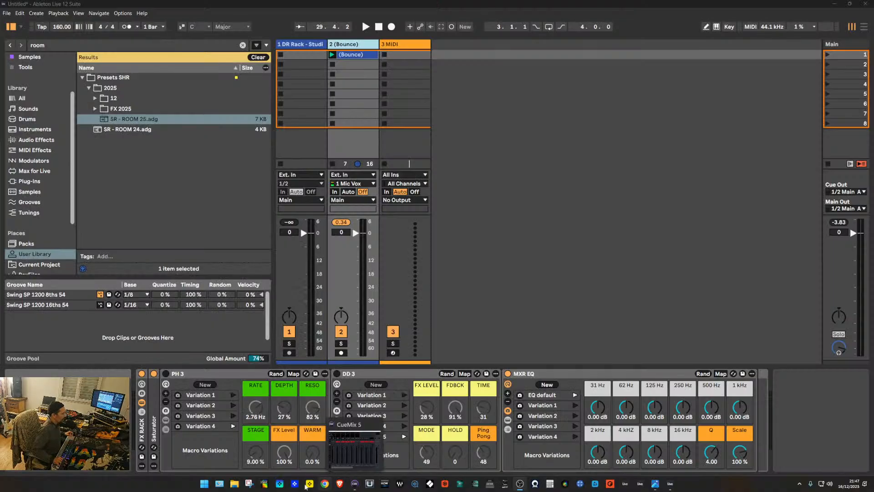
- Switch to File Explorer and open the image "BUILD FX PEDALS YOU DONT OWN fx" from the Images folder
{"action": "left_click", "coordinate": [234, 484]}
{"action": "left_click", "coordinate": [139, 186]}
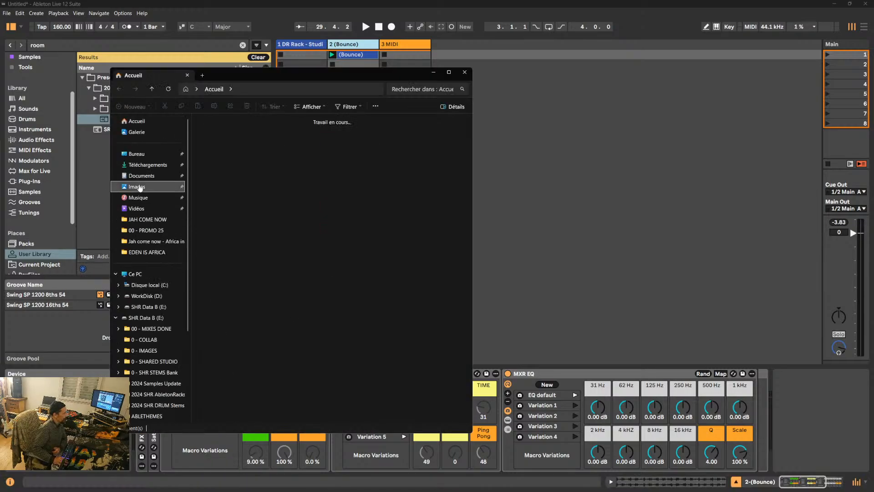
{"action": "scroll", "coordinate": [367, 268], "scroll_direction": "down", "scroll_amount": 5}
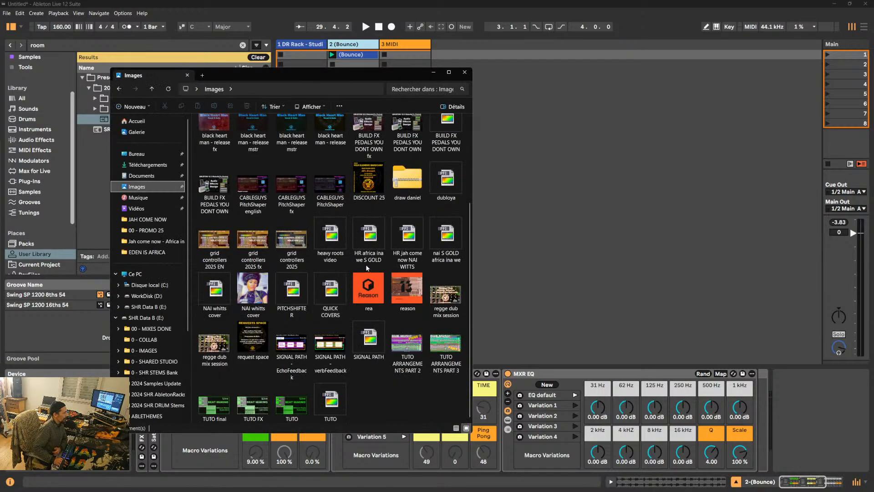
{"action": "scroll", "coordinate": [373, 251], "scroll_direction": "up", "scroll_amount": 2}
{"action": "double_click", "coordinate": [372, 250]}
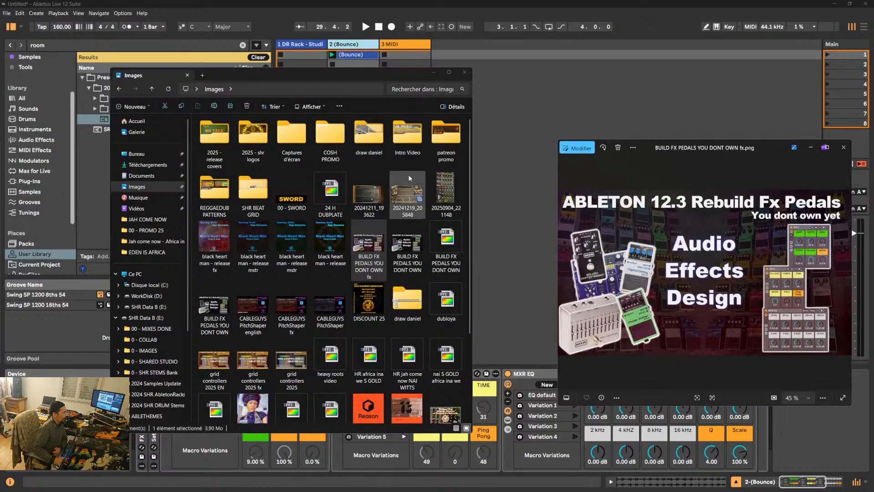
- Close File Explorer, enlarge the pedal image and zoom in on the MXR studio compressor to examine its controls
{"action": "left_click", "coordinate": [465, 72]}
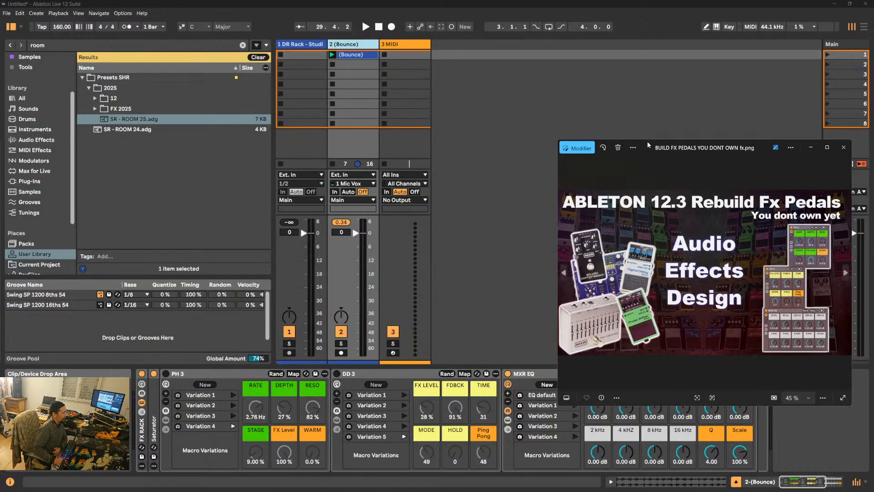
{"action": "left_click_drag", "start_coordinate": [646, 147], "coordinate": [223, 50]}
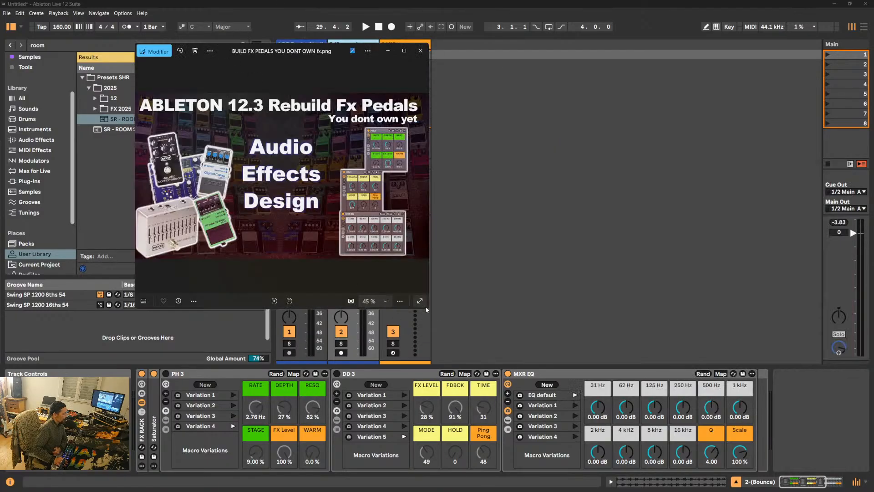
{"action": "left_click_drag", "start_coordinate": [429, 308], "coordinate": [794, 440]}
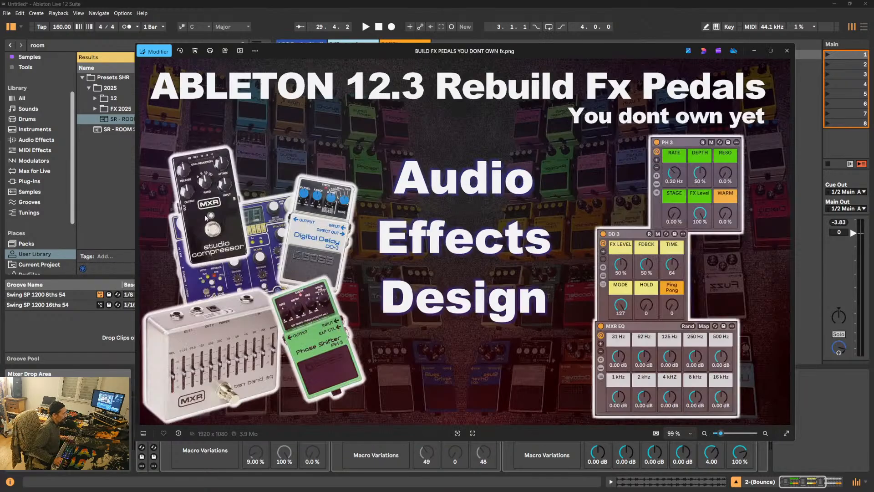
{"action": "scroll", "coordinate": [209, 215], "scroll_direction": "up", "scroll_amount": 4}
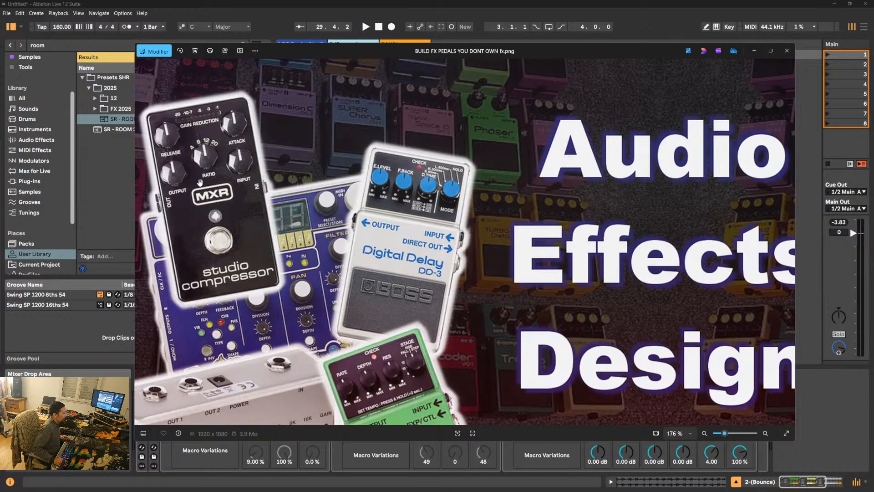
{"action": "scroll", "coordinate": [201, 185], "scroll_direction": "up", "scroll_amount": 1}
{"action": "left_click_drag", "start_coordinate": [319, 196], "coordinate": [356, 225]}
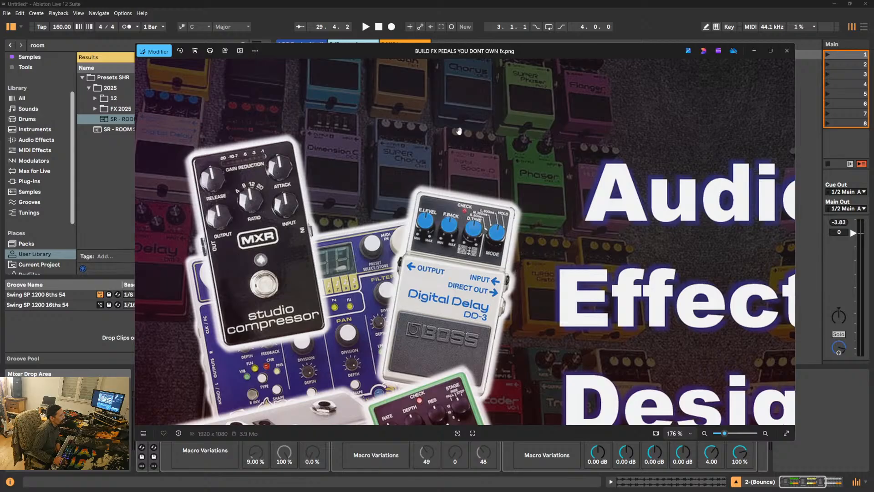
{"action": "left_click", "coordinate": [754, 50]}
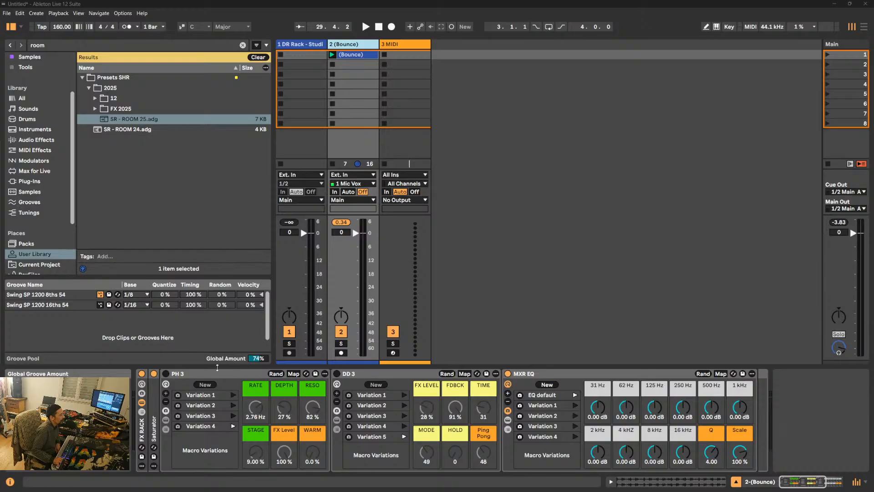
- Hide the macro knobs of the PH 3, DD 3 and MXR EQ racks, and deactivate the MXR EQ rack
{"action": "double_click", "coordinate": [203, 375]}
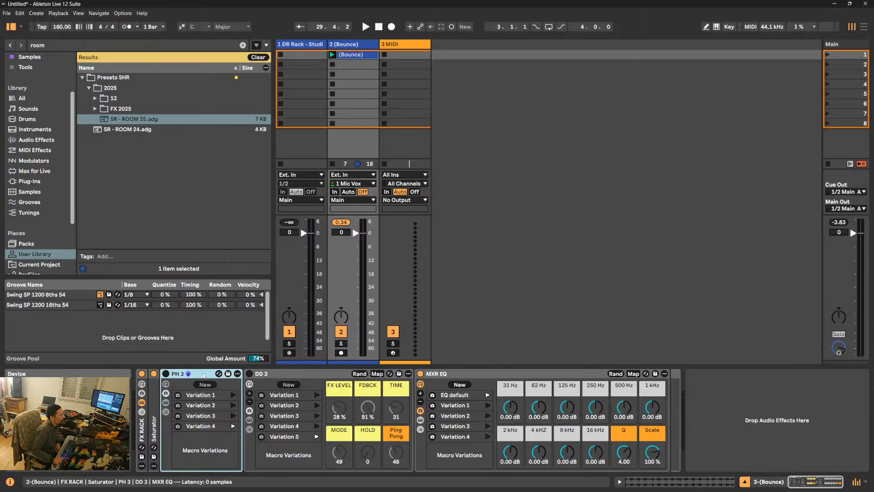
{"action": "double_click", "coordinate": [283, 376]}
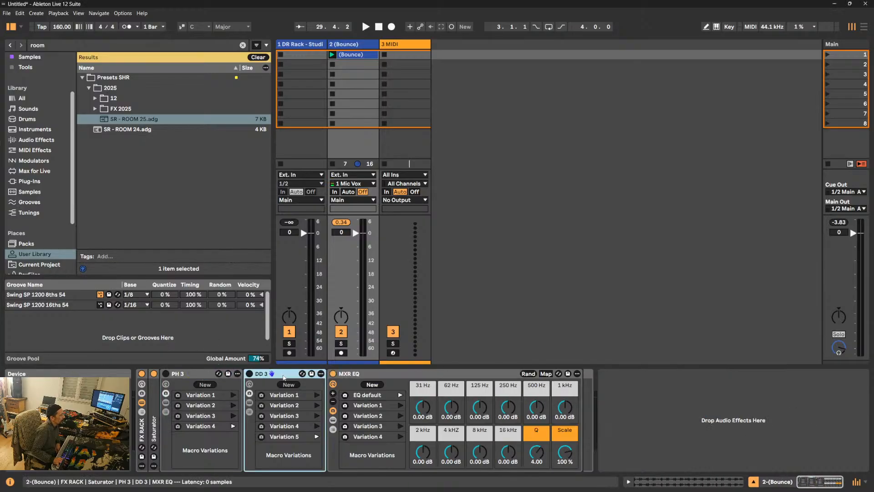
{"action": "left_click", "coordinate": [333, 373]}
{"action": "double_click", "coordinate": [357, 374]}
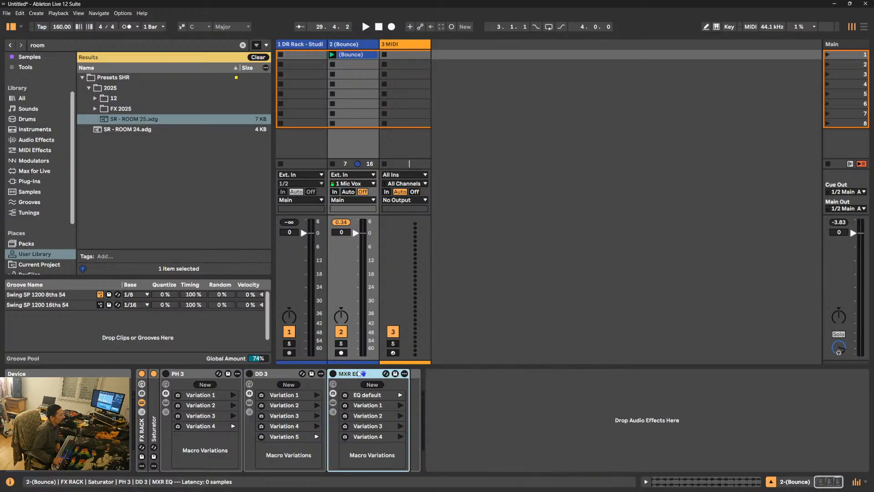
- Search the audio effects for "rack" and add an empty Audio Effect Rack after the FX RACK on the Bounce track
{"action": "right_click", "coordinate": [486, 406]}
{"action": "left_click", "coordinate": [459, 390]}
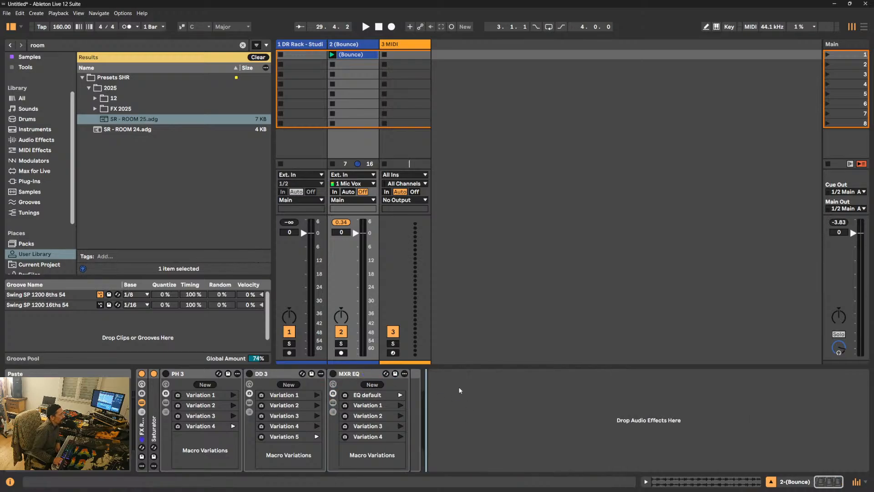
{"action": "left_click", "coordinate": [36, 140]}
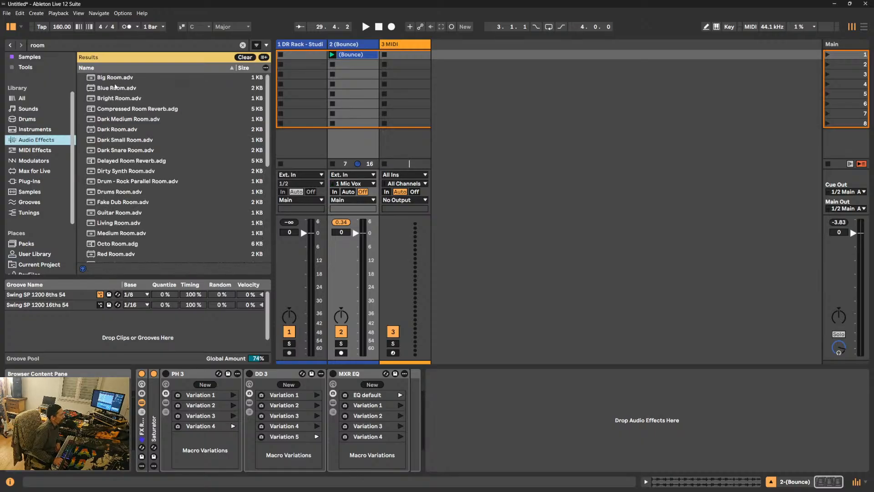
{"action": "scroll", "coordinate": [130, 149], "scroll_direction": "down", "scroll_amount": 5}
{"action": "scroll", "coordinate": [131, 150], "scroll_direction": "up", "scroll_amount": 1}
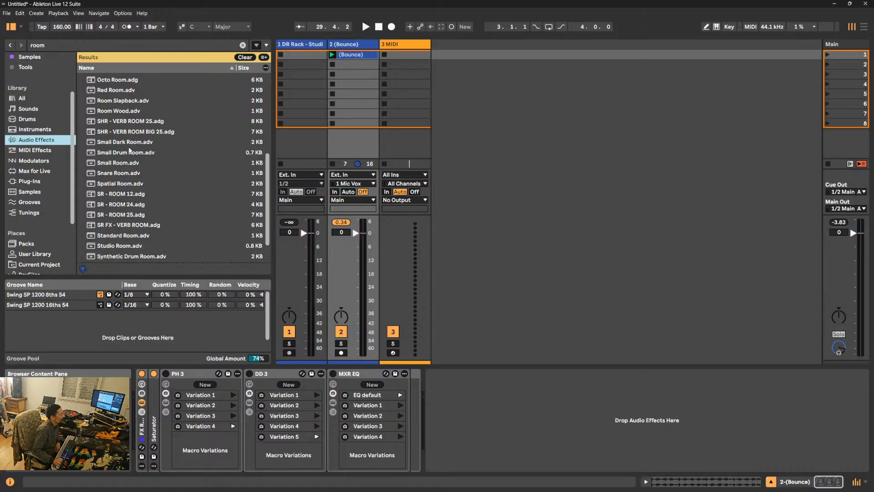
{"action": "left_click", "coordinate": [48, 45]}
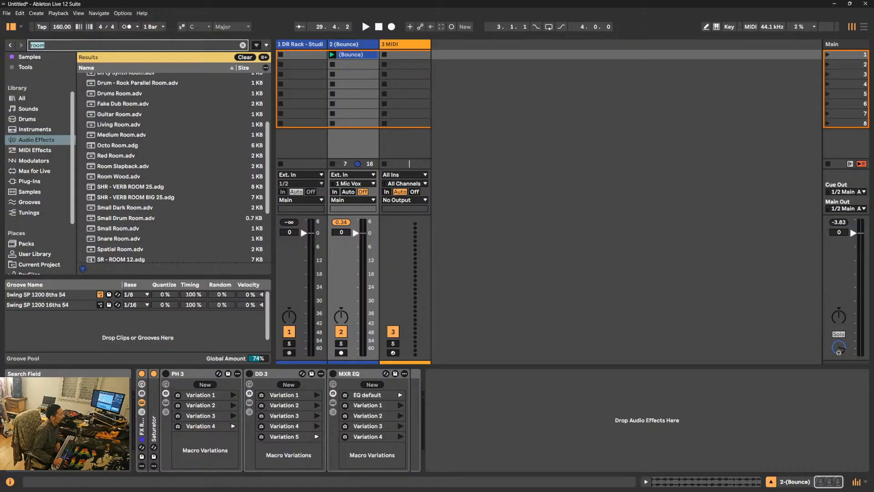
{"action": "type", "text": "rack"}
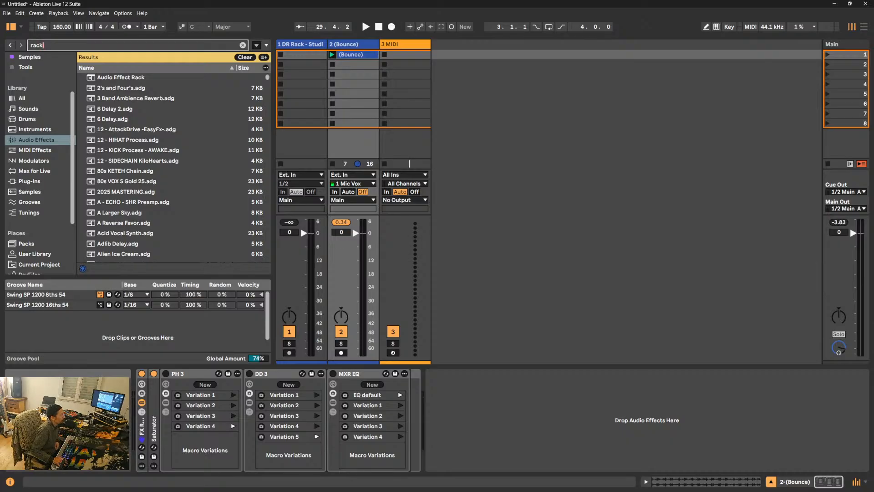
{"action": "left_click", "coordinate": [139, 77]}
{"action": "left_click_drag", "start_coordinate": [139, 77], "coordinate": [431, 387]}
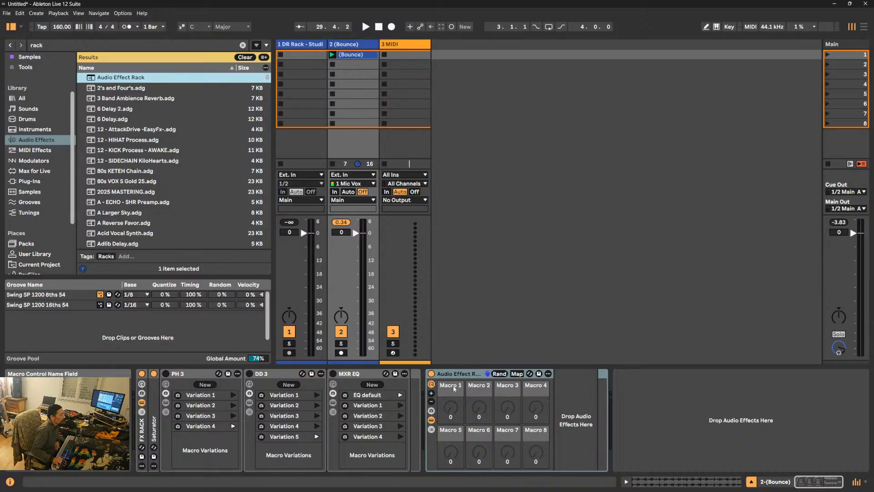
- Color Macro 1 through Macro 5 of the new Audio Effect Rack with the near-black Eclipse color
{"action": "right_click", "coordinate": [453, 386]}
{"action": "left_click", "coordinate": [583, 380]}
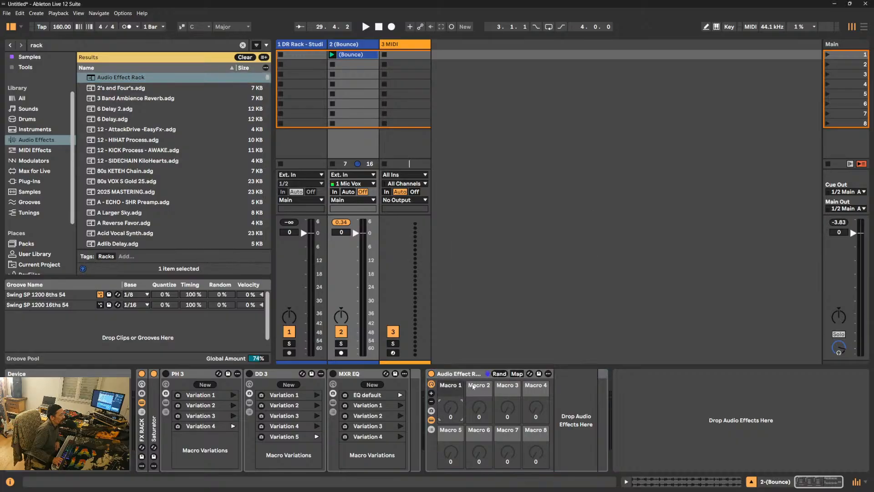
{"action": "right_click", "coordinate": [477, 385]}
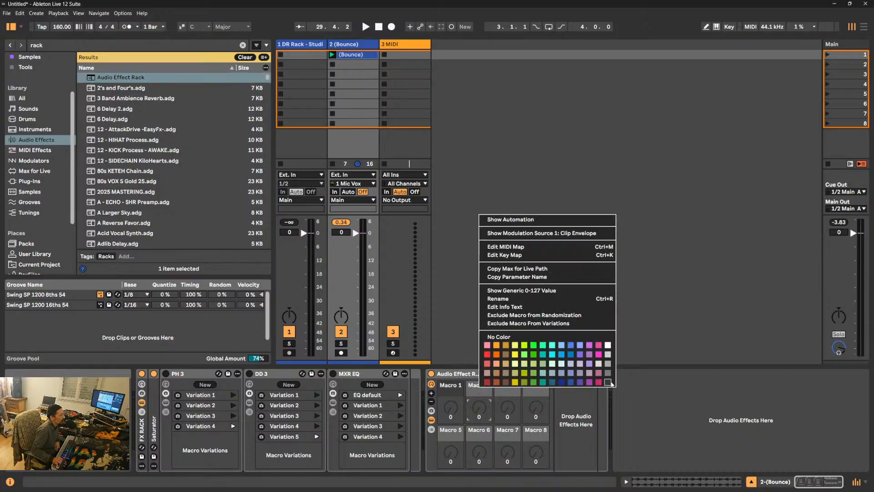
{"action": "left_click", "coordinate": [586, 387]}
{"action": "right_click", "coordinate": [506, 387]}
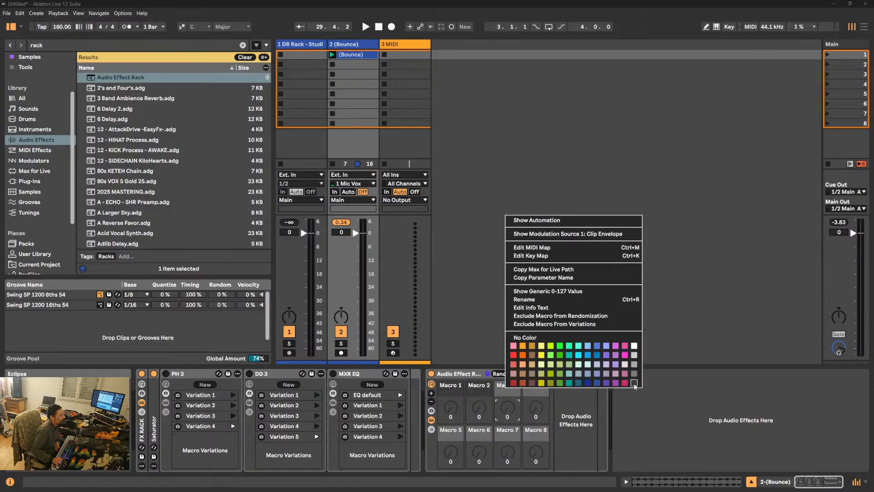
{"action": "left_click", "coordinate": [634, 385]}
{"action": "right_click", "coordinate": [545, 392]}
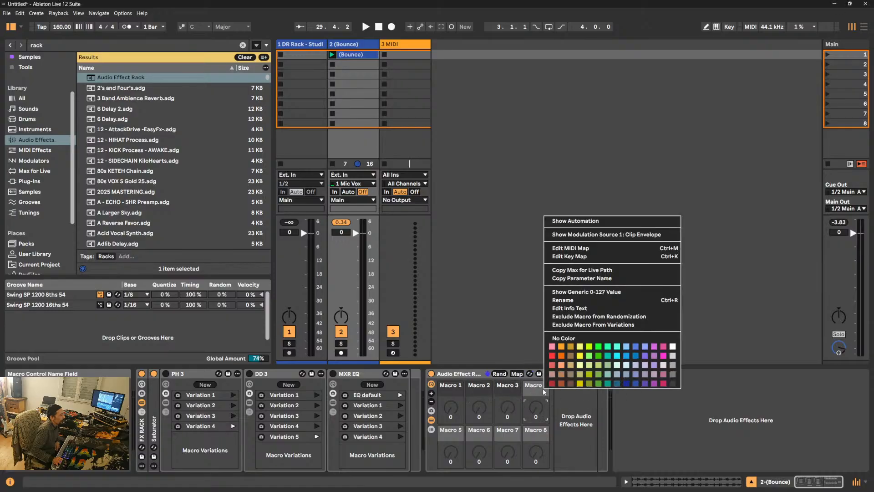
{"action": "left_click", "coordinate": [676, 388]}
{"action": "left_click", "coordinate": [455, 432]}
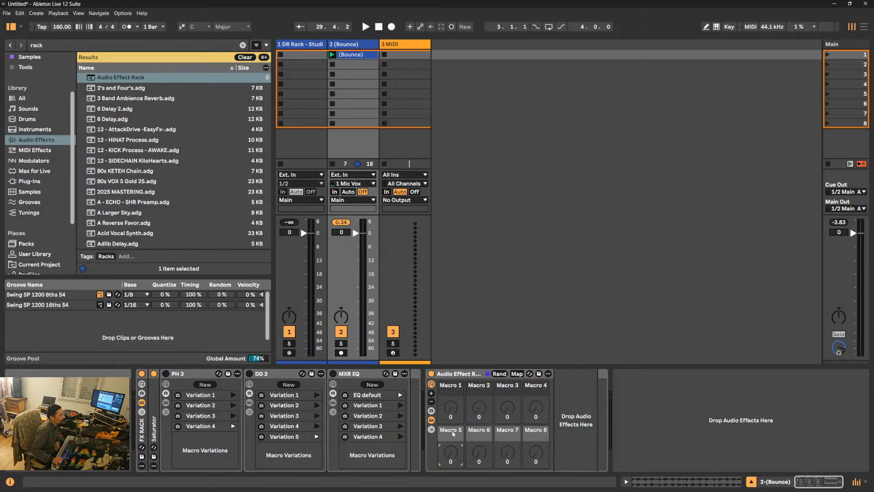
{"action": "right_click", "coordinate": [453, 433]}
{"action": "left_click", "coordinate": [585, 425]}
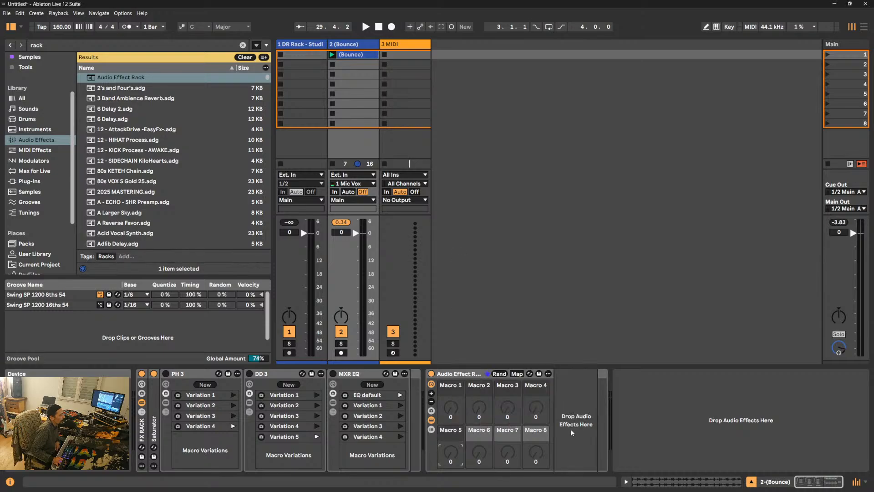
- Color Macro 6 of the new Audio Effect Rack Frank Orange
{"action": "right_click", "coordinate": [484, 431]}
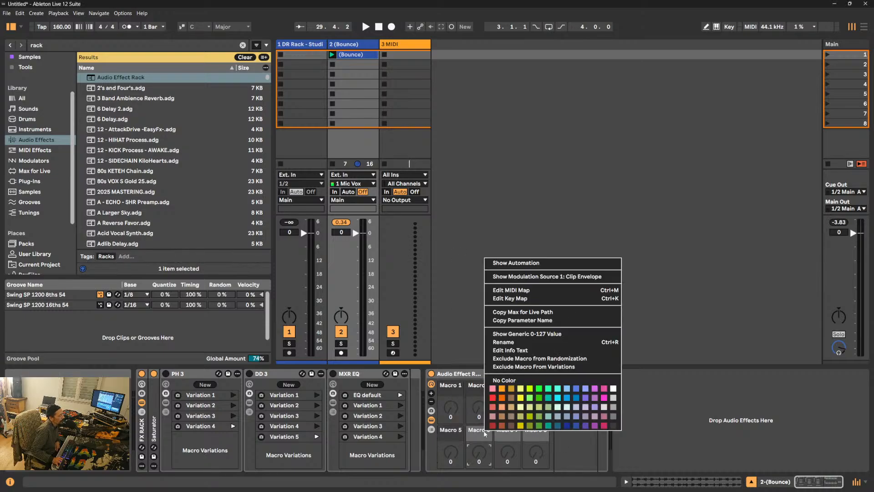
{"action": "left_click", "coordinate": [502, 390]}
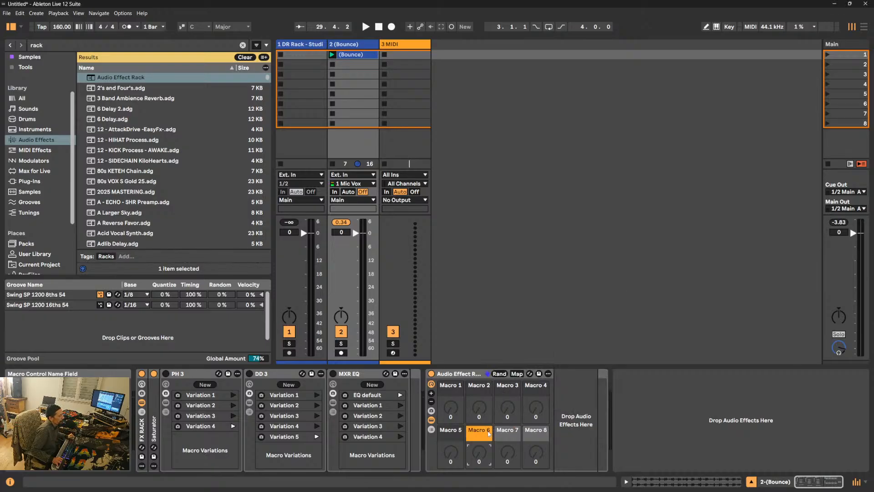
{"action": "right_click", "coordinate": [489, 433]}
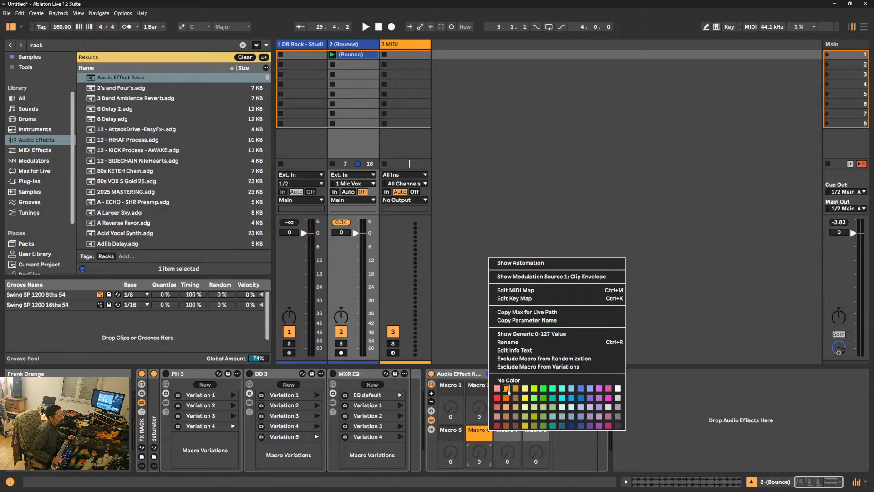
{"action": "left_click", "coordinate": [479, 437]}
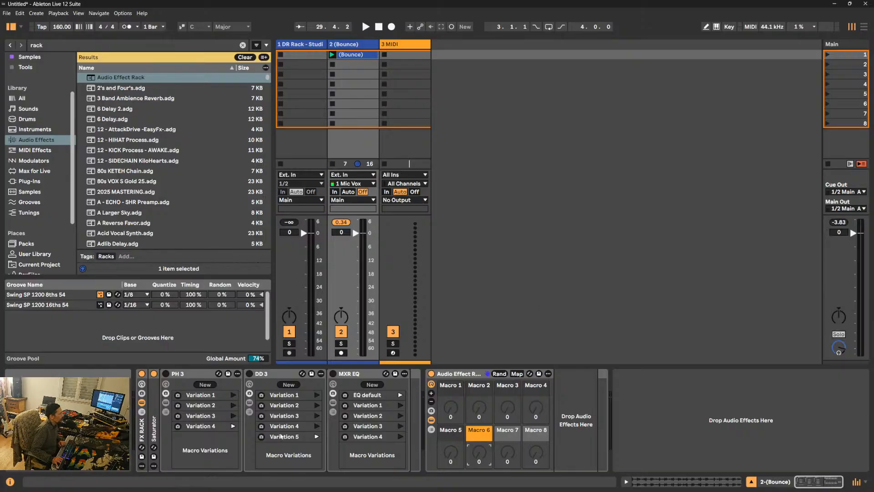
- Switch to the pedal image to read the MXR studio compressor's knob names, then return to the full-size Ableton Live window
{"action": "left_click", "coordinate": [850, 3]}
{"action": "mouse_move", "coordinate": [705, 491]}
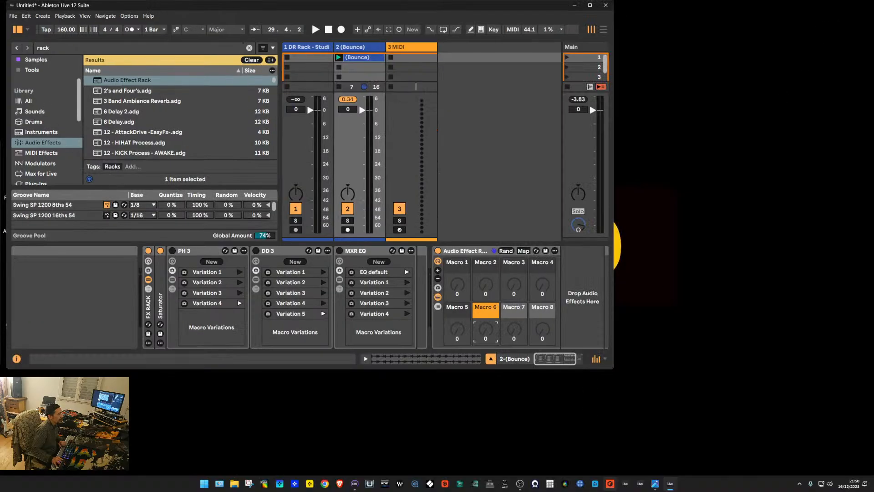
{"action": "mouse_move", "coordinate": [655, 484]}
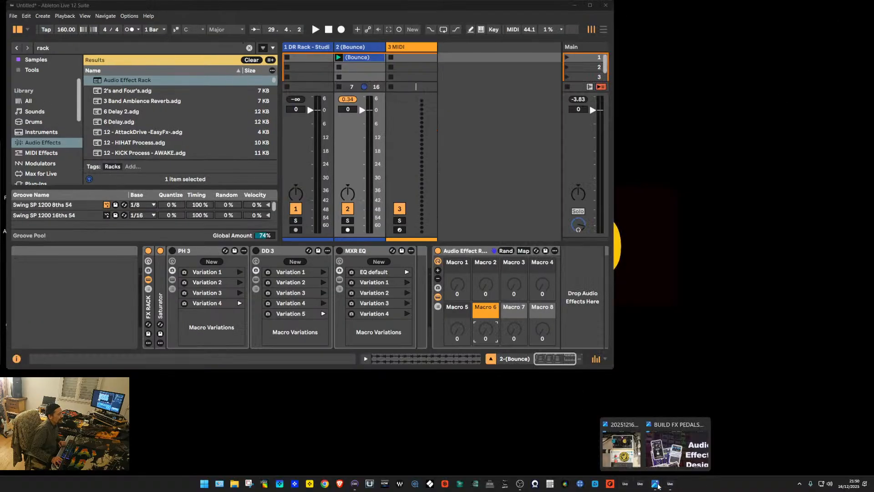
{"action": "left_click", "coordinate": [674, 423]}
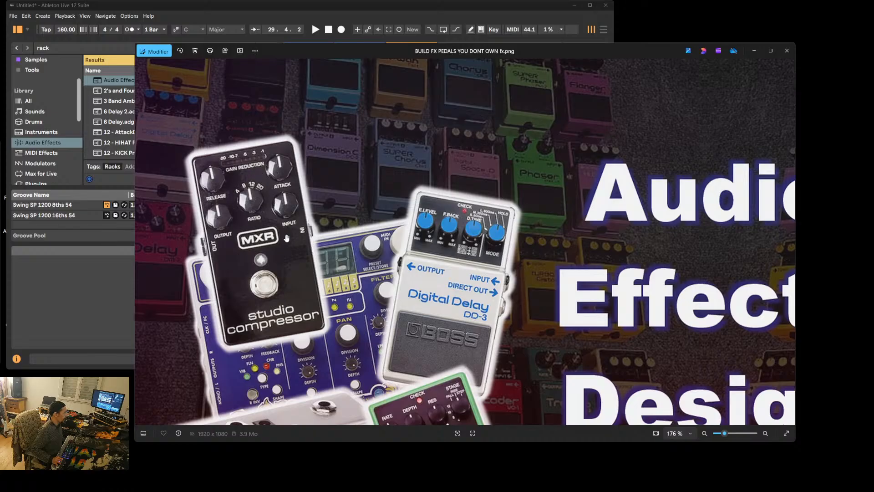
{"action": "left_click", "coordinate": [757, 52]}
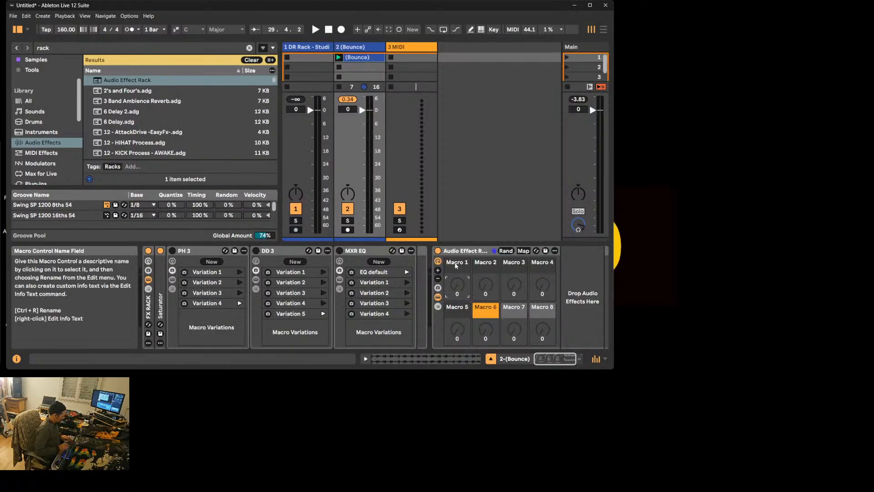
{"action": "left_click", "coordinate": [589, 5]}
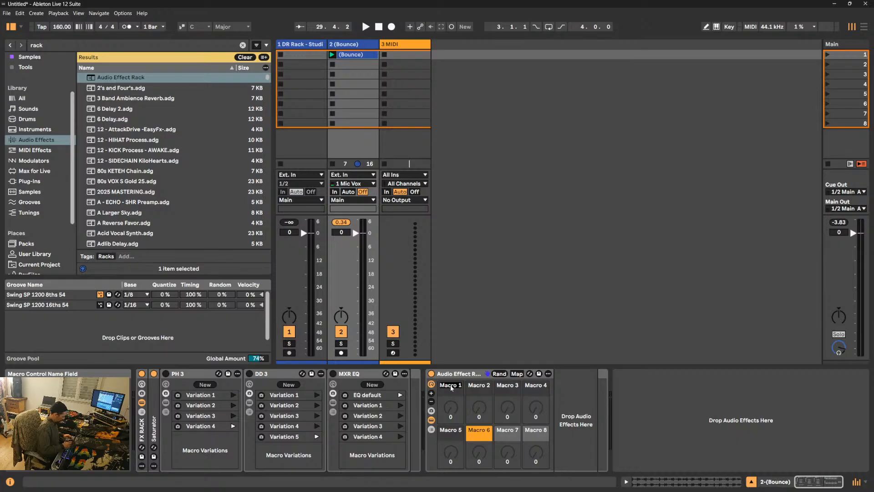
- Rename Macro 1 through Macro 5 of the new rack INPUT, RATIO, ATTACK, RELEASE and OUTPUT
{"action": "type", "text": "NPUT"}
{"action": "key", "text": "Tab"}
{"action": "type", "text": "RATIO"}
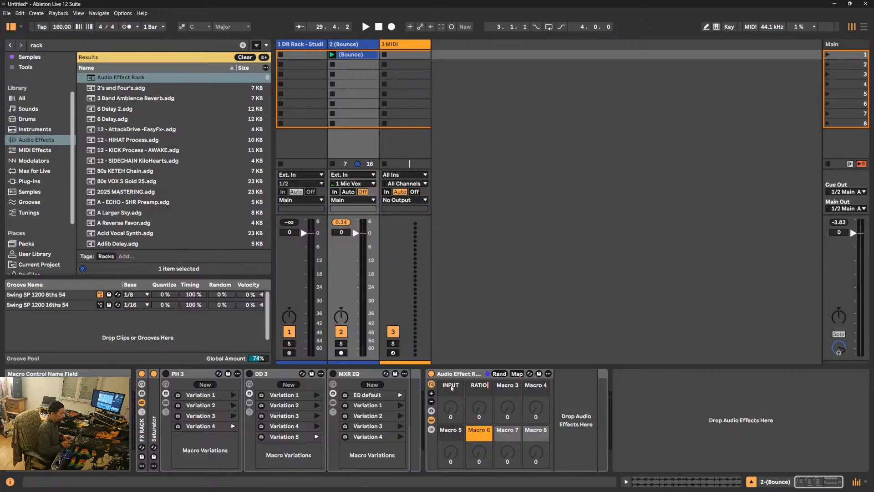
{"action": "key", "text": "Tab"}
{"action": "type", "text": "ATTACK"}
{"action": "key", "text": "Tab"}
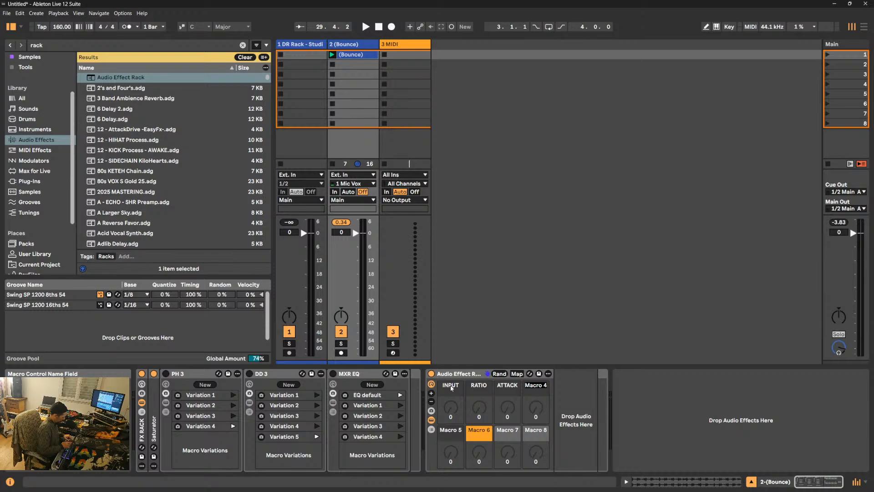
{"action": "type", "text": "RELEASE"}
{"action": "key", "text": "Tab"}
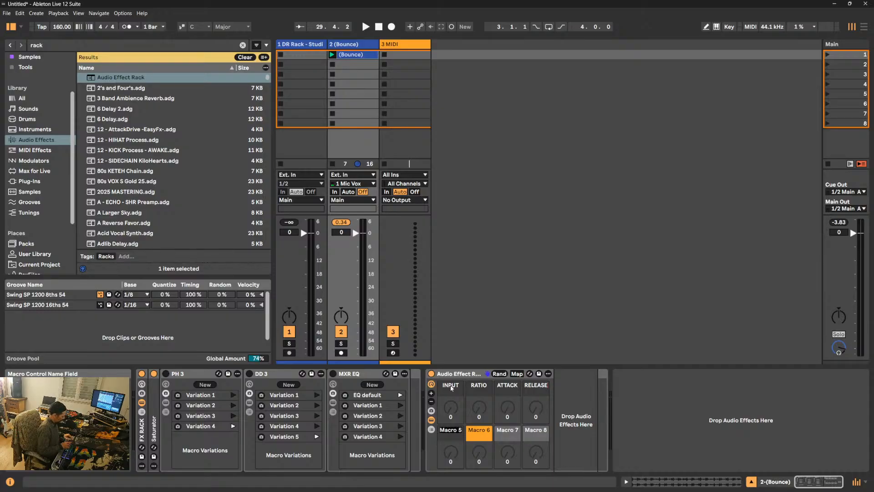
{"action": "type", "text": "OUTPUT"}
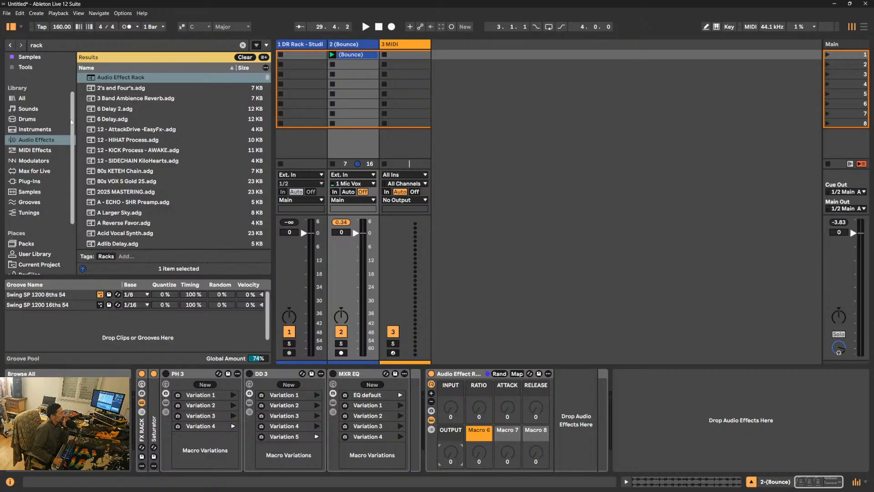
- Clear the browser search and add a Compressor from the Favoris collection to the new Audio Effect Rack
{"action": "scroll", "coordinate": [71, 79], "scroll_direction": "up", "scroll_amount": 3}
{"action": "left_click_drag", "start_coordinate": [73, 91], "coordinate": [75, 5]}
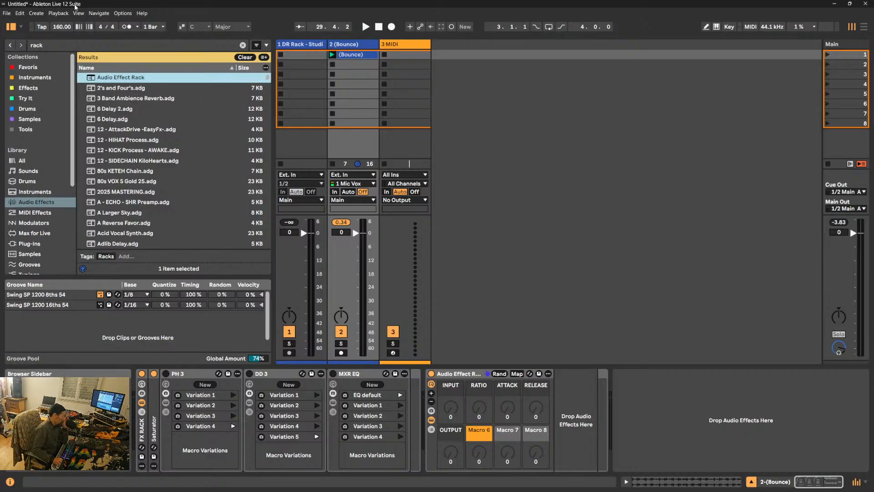
{"action": "left_click", "coordinate": [243, 46]}
{"action": "left_click", "coordinate": [27, 67]}
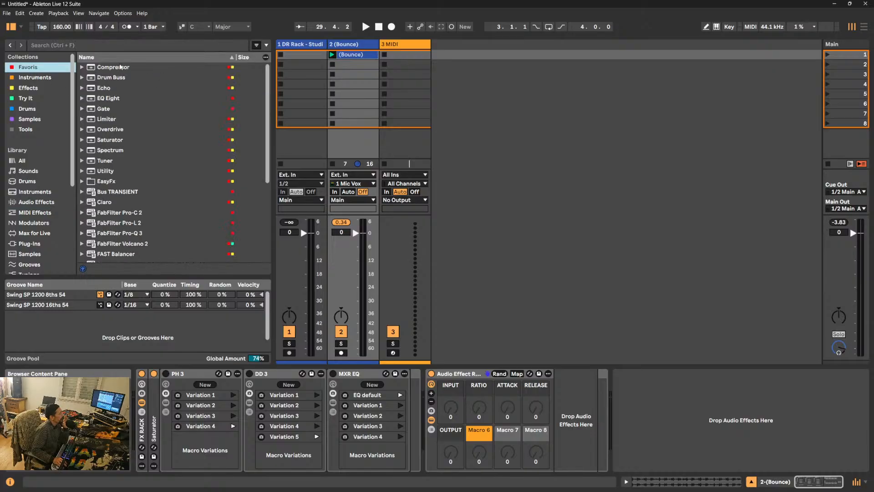
{"action": "mouse_move", "coordinate": [121, 67]}
{"action": "left_mouse_down"}
{"action": "mouse_move", "coordinate": [446, 401]}
{"action": "mouse_move", "coordinate": [590, 413]}
{"action": "mouse_move", "coordinate": [574, 412]}
{"action": "left_mouse_up"}
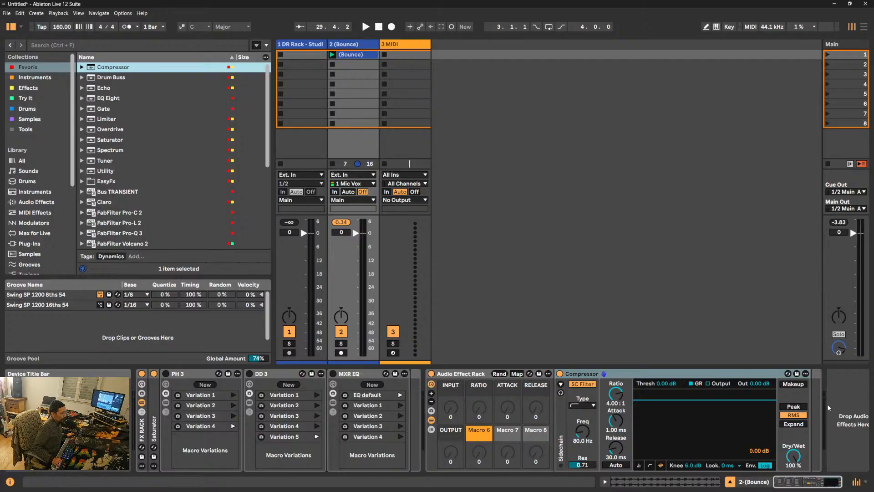
- Map the Compressor's output gain to the OUTPUT macro, try its range and reset the macro to 0 dB
{"action": "mouse_move", "coordinate": [760, 387]}
{"action": "left_mouse_down"}
{"action": "mouse_move", "coordinate": [759, 346]}
{"action": "mouse_move", "coordinate": [759, 385]}
{"action": "left_mouse_up"}
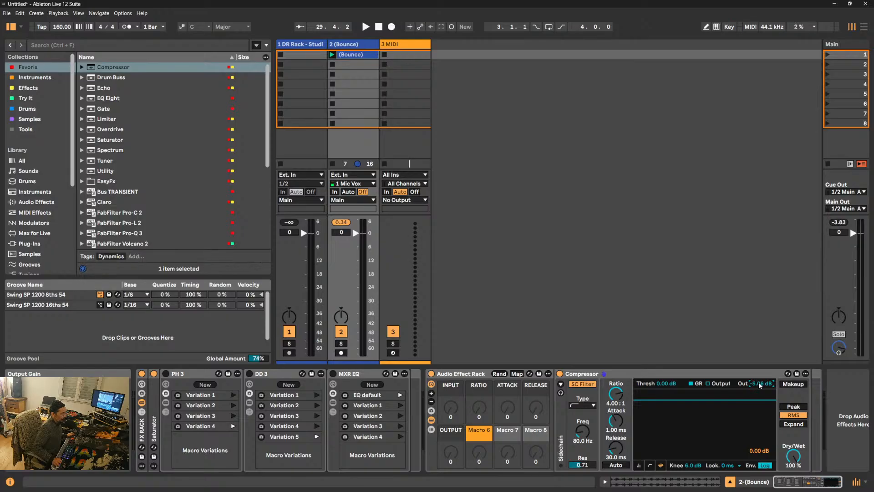
{"action": "right_click", "coordinate": [760, 382]}
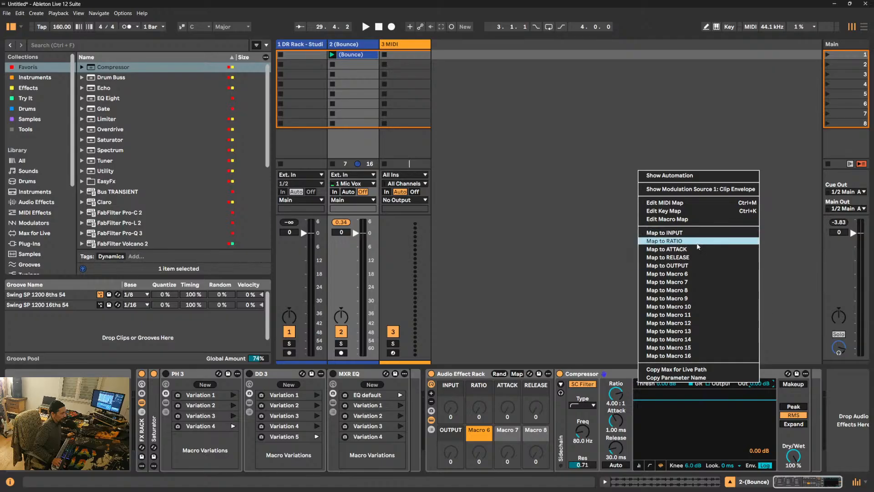
{"action": "left_click", "coordinate": [693, 266]}
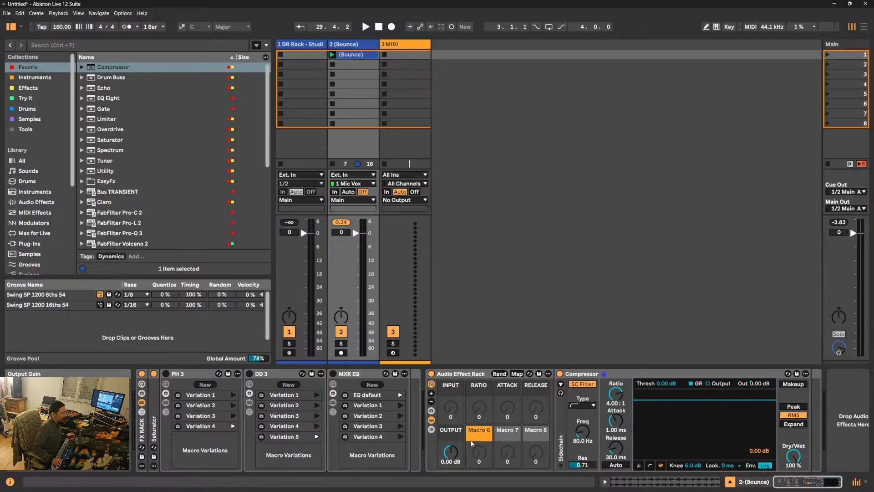
{"action": "left_click_drag", "start_coordinate": [451, 452], "coordinate": [450, 409]}
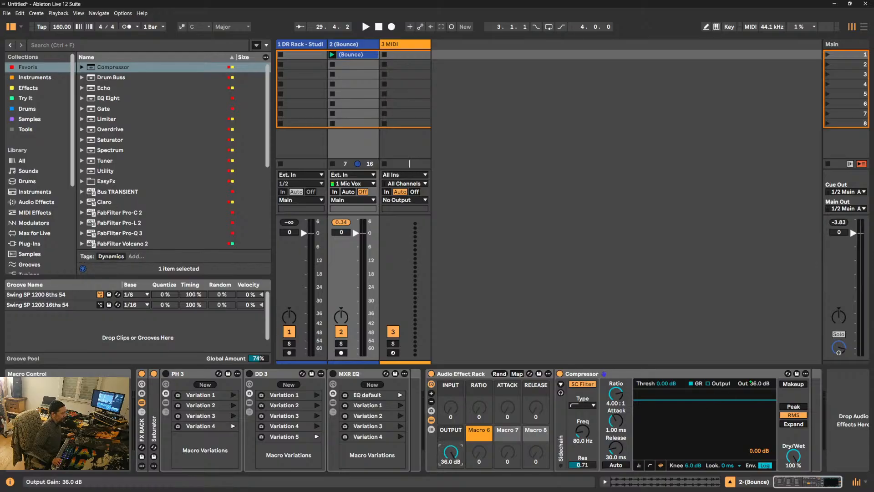
{"action": "double_click", "coordinate": [449, 455]}
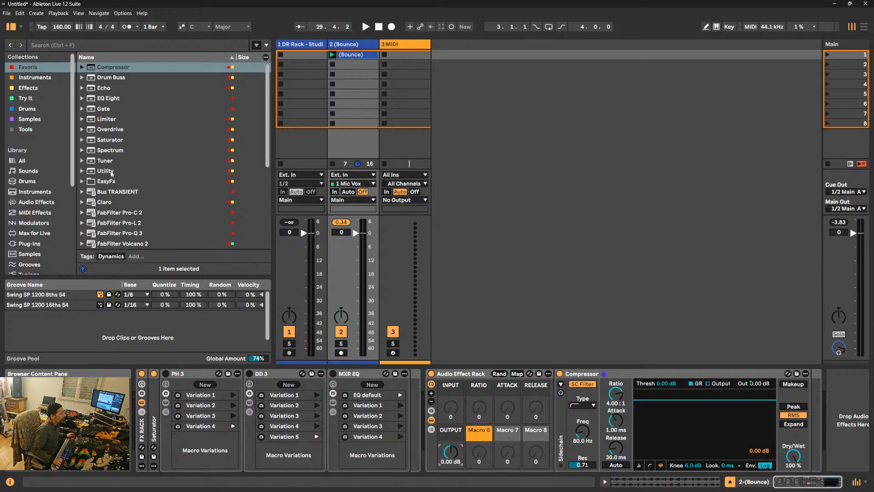
- Insert a Utility before the Compressor in the rack and map its Gain to the INPUT macro
{"action": "left_click_drag", "start_coordinate": [111, 172], "coordinate": [561, 411]}
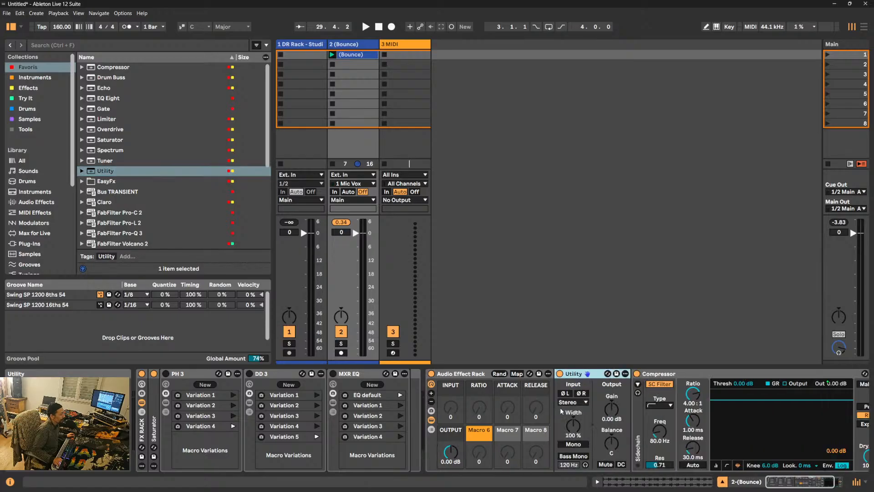
{"action": "left_click_drag", "start_coordinate": [613, 409], "coordinate": [613, 408]}
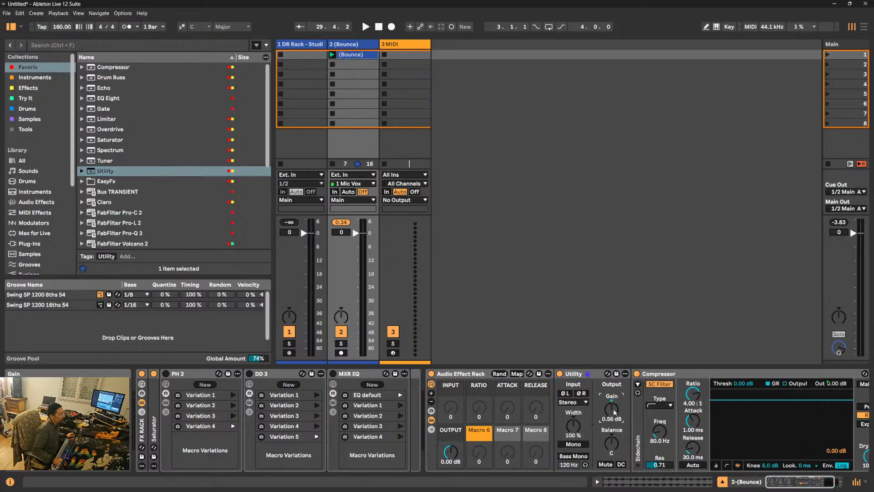
{"action": "right_click", "coordinate": [614, 411]}
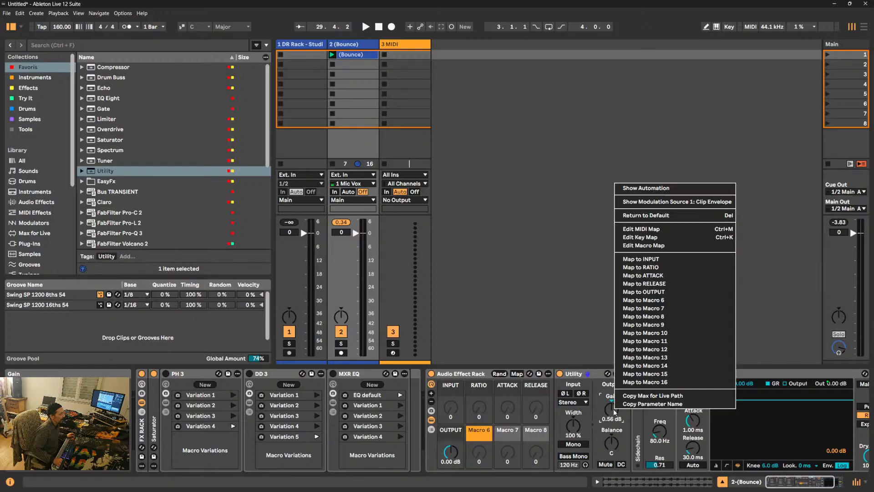
{"action": "left_click", "coordinate": [656, 259]}
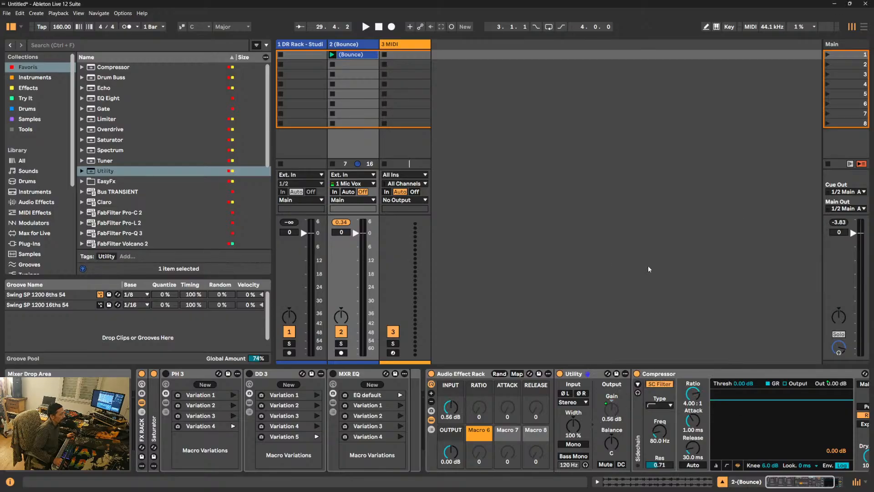
- Limit the INPUT macro's Utility Gain mapping to a maximum of 0 dB and try the macro's range
{"action": "left_click", "coordinate": [516, 376]}
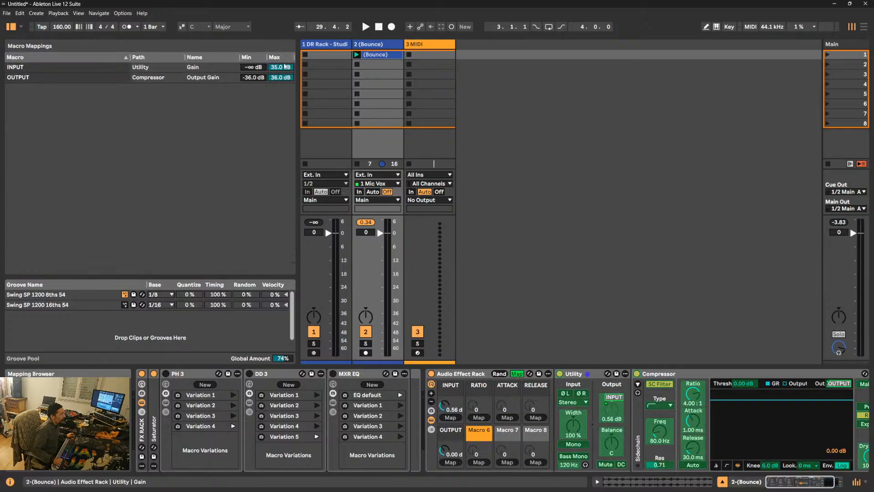
{"action": "left_click", "coordinate": [285, 67]}
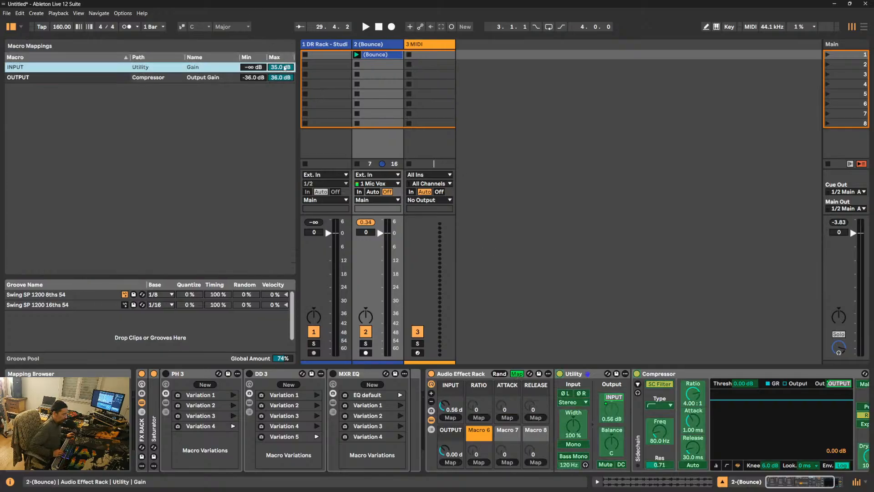
{"action": "type", "text": "0"}
{"action": "key", "text": "Return"}
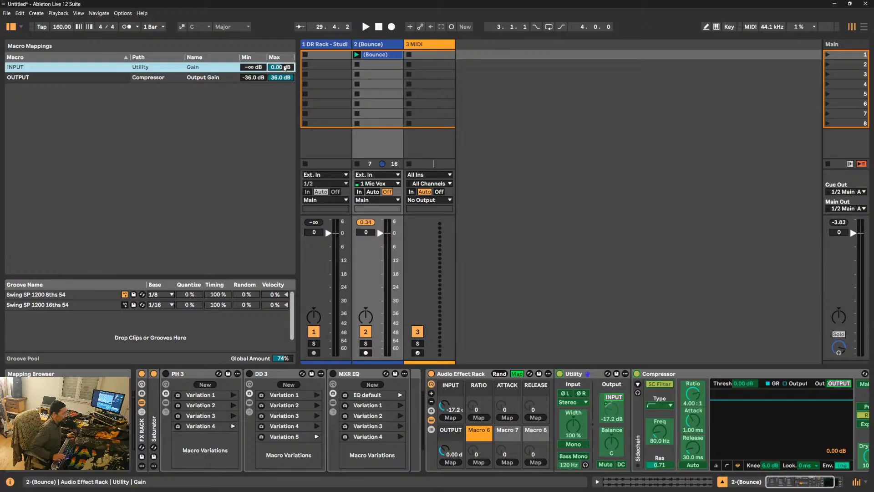
{"action": "left_click", "coordinate": [517, 374]}
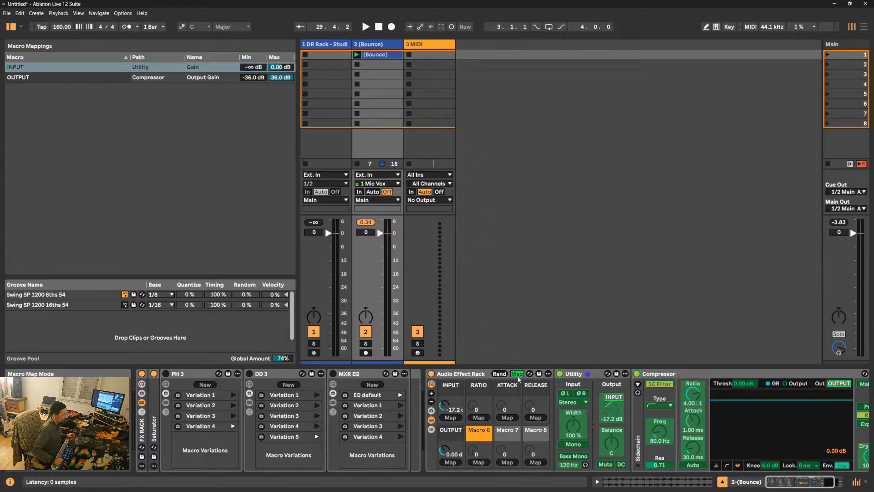
{"action": "left_click_drag", "start_coordinate": [451, 409], "coordinate": [451, 392]}
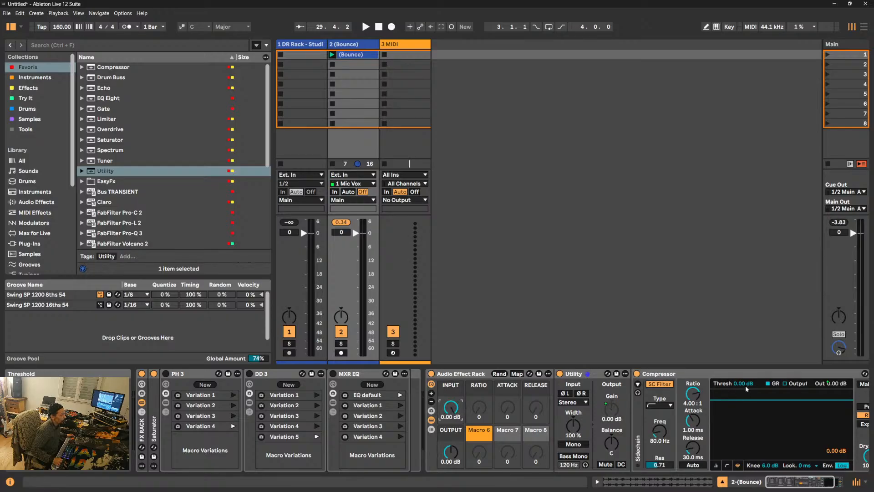
{"action": "double_click", "coordinate": [453, 411]}
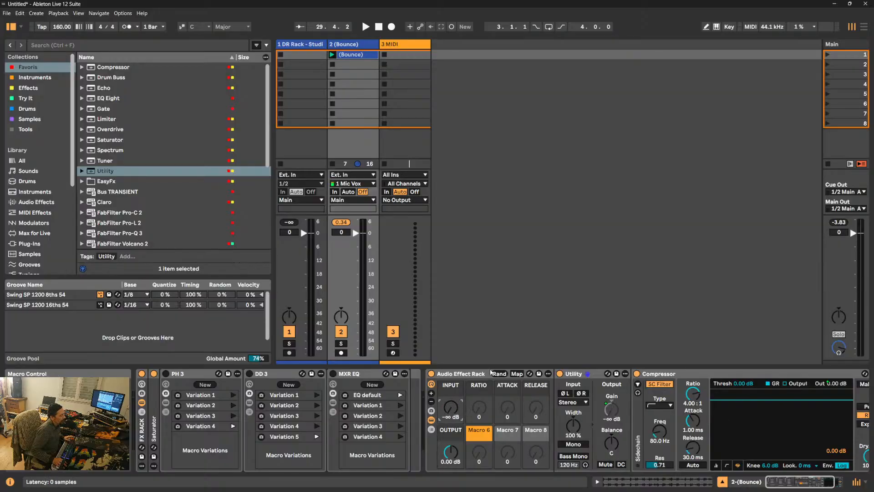
- Set the maximum of the INPUT macro's Utility Gain mapping to 18 dB and set the macro to 0 dB
{"action": "left_click", "coordinate": [518, 374]}
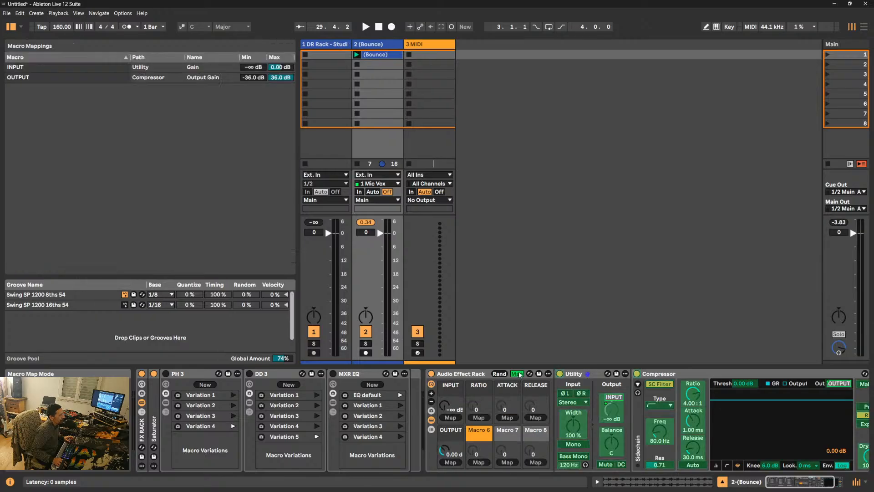
{"action": "left_click", "coordinate": [277, 68]}
{"action": "type", "text": "18"}
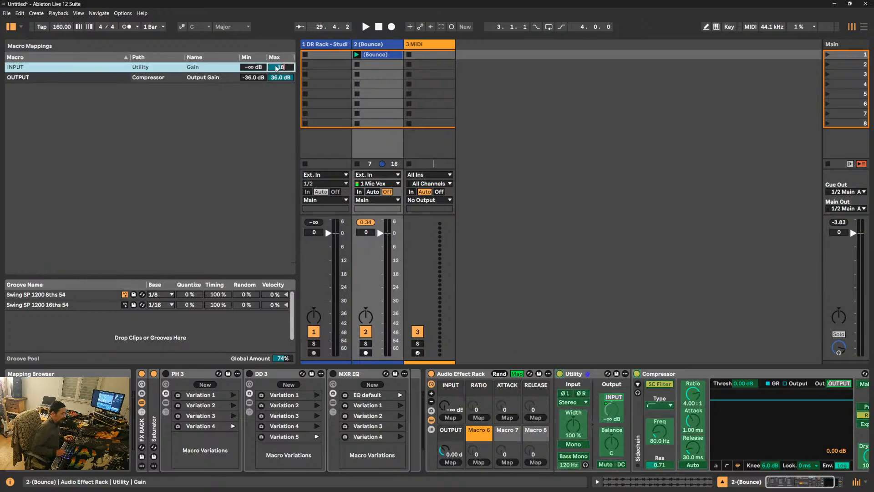
{"action": "key", "text": "Return"}
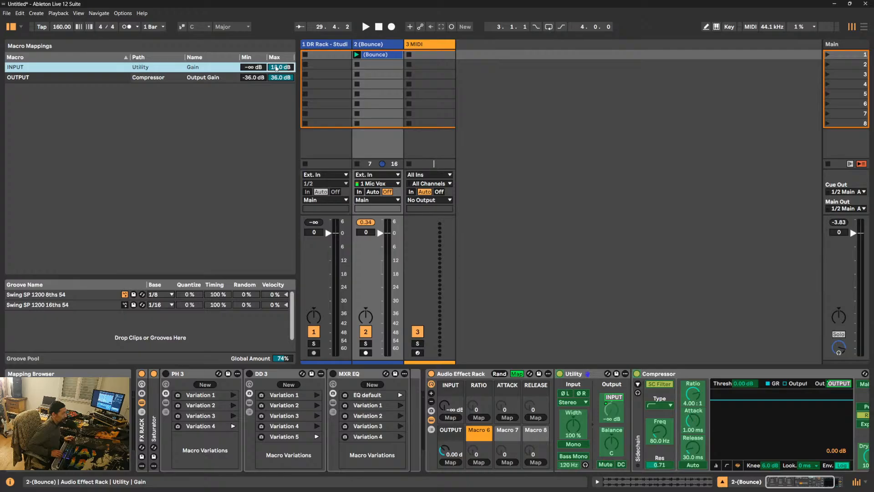
{"action": "left_click", "coordinate": [517, 374]}
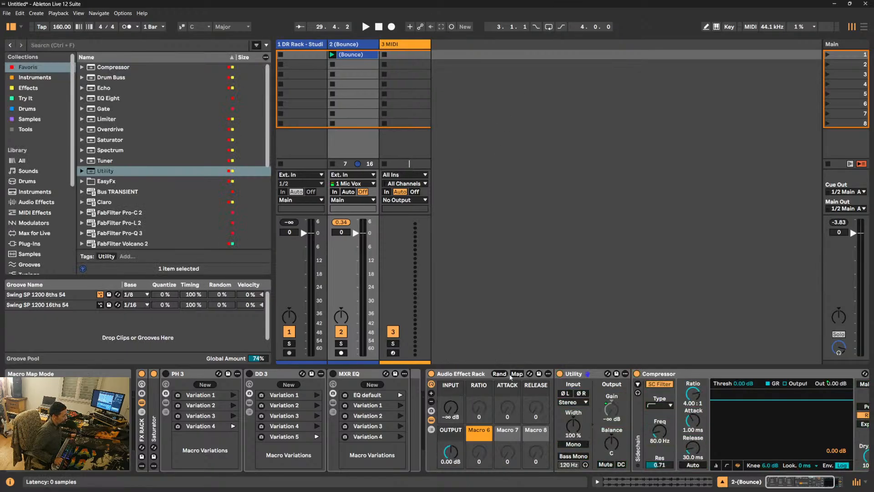
{"action": "double_click", "coordinate": [449, 410]}
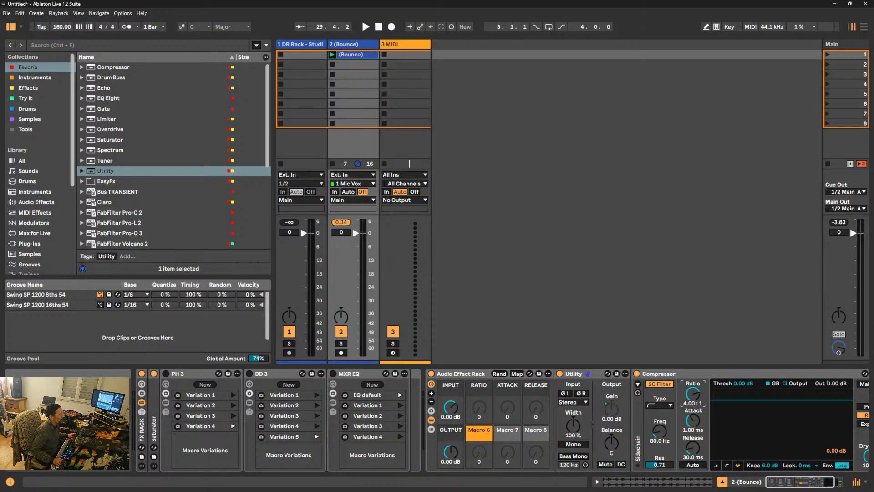
- Switch to the pedal image to check the MXR studio compressor's ratio markings, and return to the full-size Ableton Live window
{"action": "left_click", "coordinate": [849, 6]}
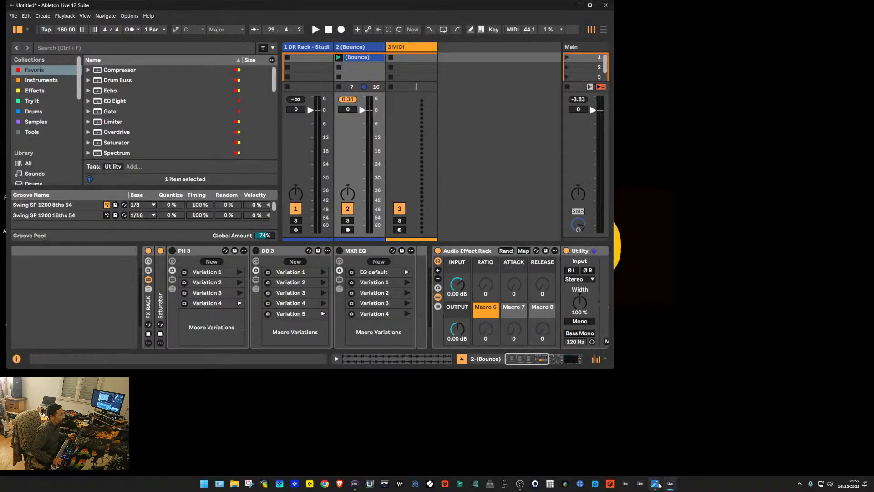
{"action": "mouse_move", "coordinate": [656, 483]}
{"action": "left_click", "coordinate": [675, 432]}
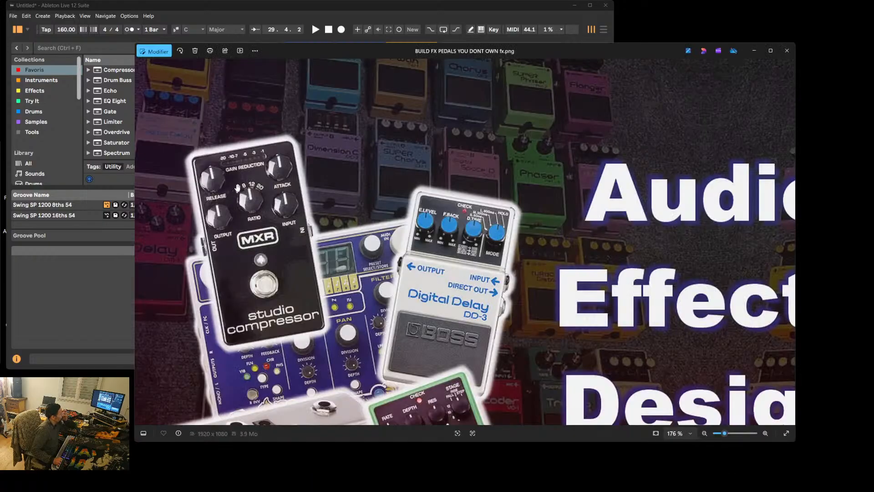
{"action": "left_click", "coordinate": [755, 51]}
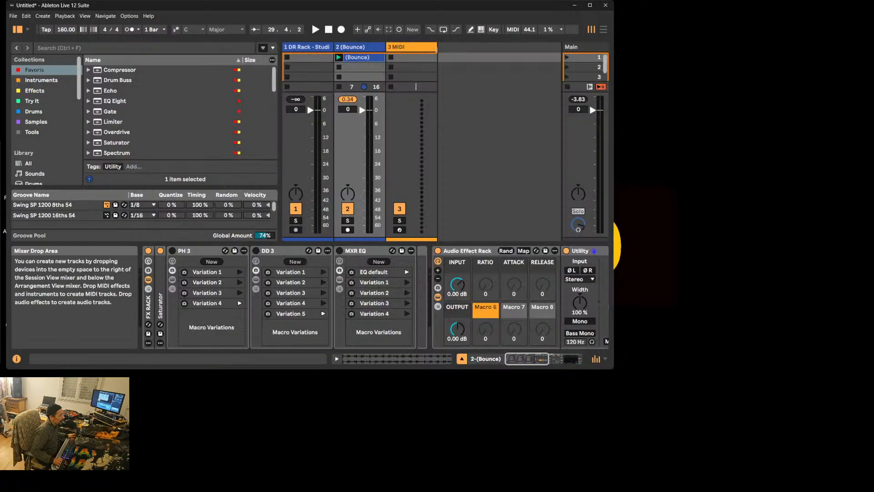
{"action": "left_click", "coordinate": [590, 6]}
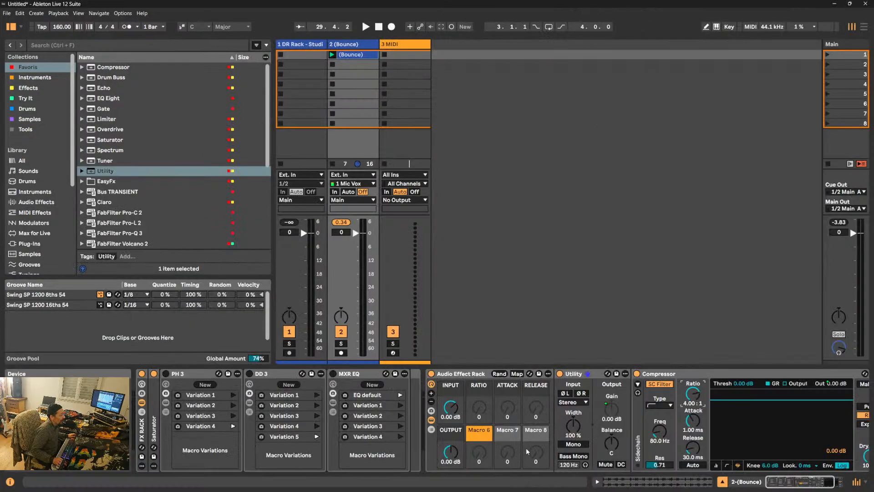
- Try the Compressor's Ratio on the RATIO macro across its range and remove that mapping
{"action": "right_click", "coordinate": [695, 394]}
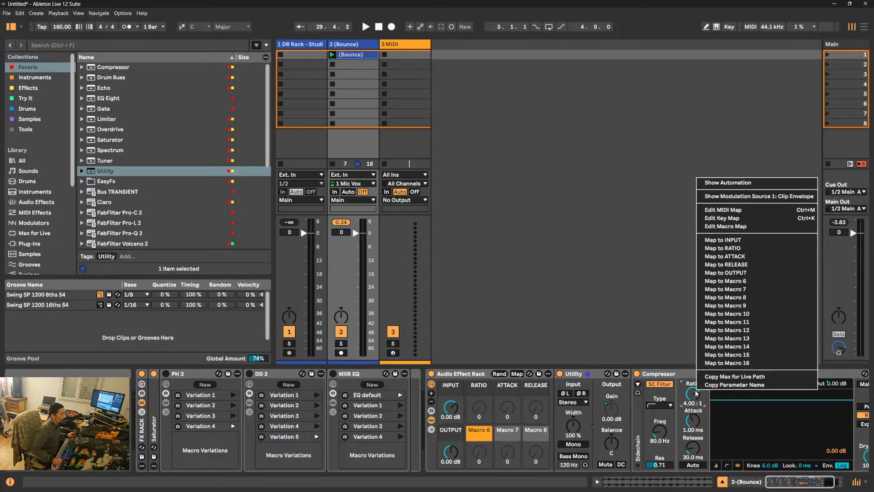
{"action": "left_click", "coordinate": [723, 249]}
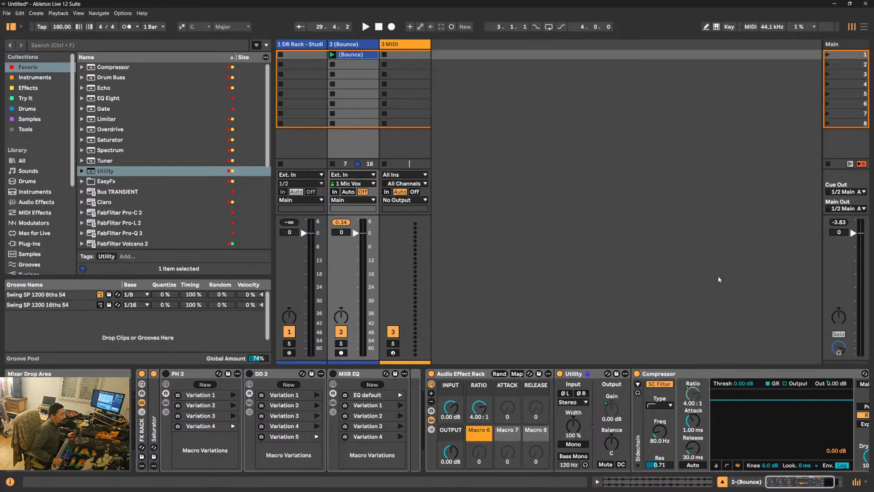
{"action": "left_click_drag", "start_coordinate": [479, 407], "coordinate": [479, 374]}
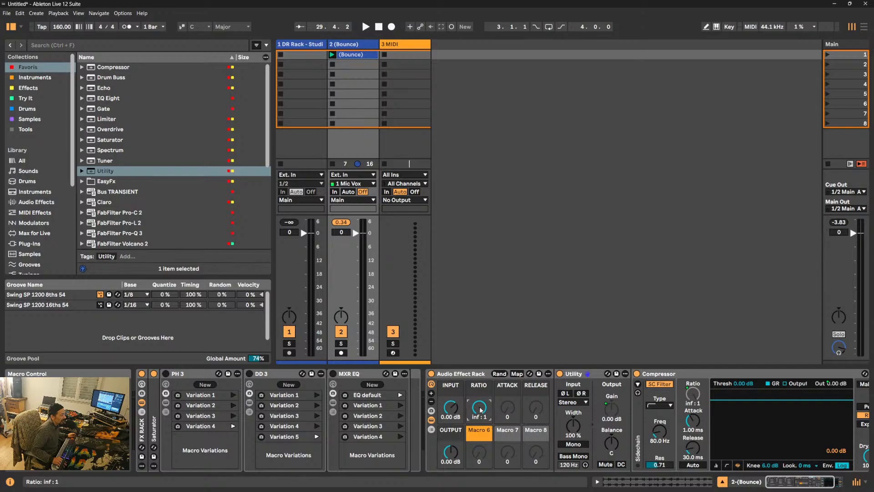
{"action": "left_click_drag", "start_coordinate": [481, 409], "coordinate": [481, 426]}
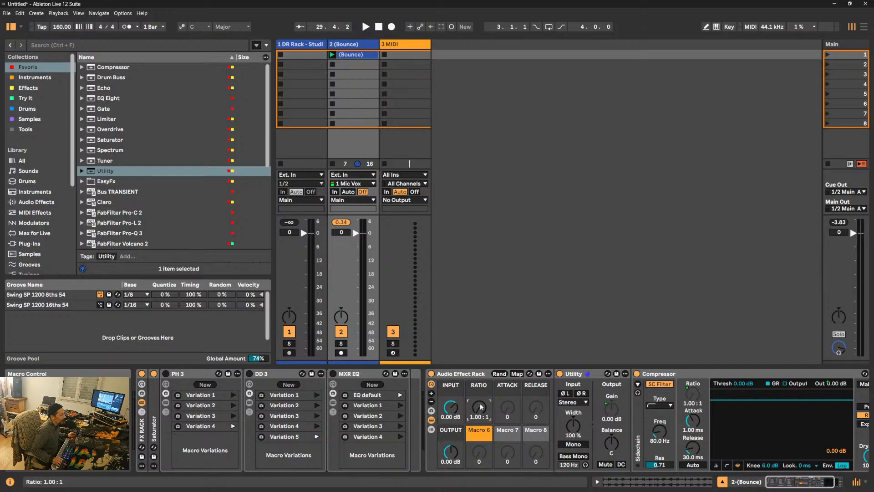
{"action": "right_click", "coordinate": [481, 406]}
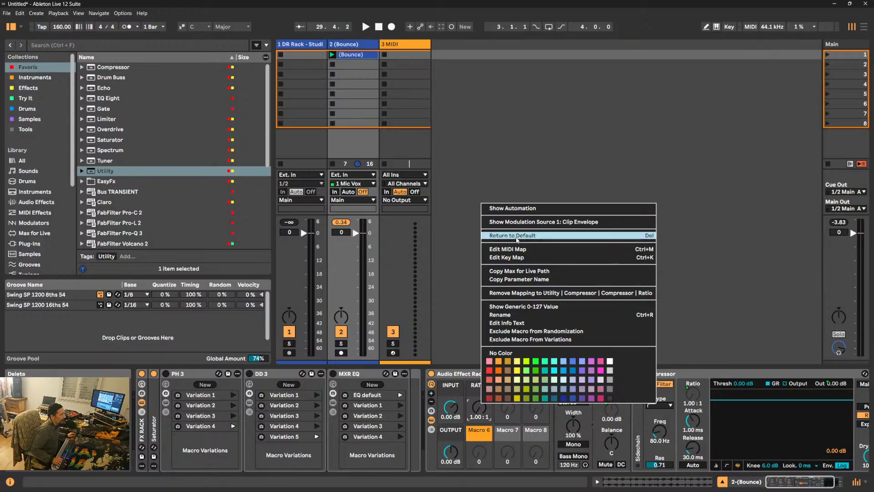
{"action": "left_click", "coordinate": [491, 292]}
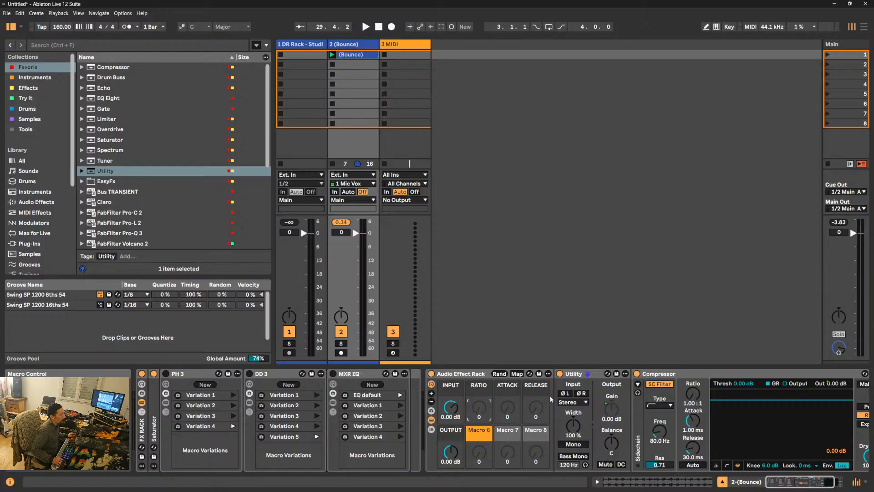
- Search the audio effects for "SHAPER" and insert the Shaper device between the Utility and the Compressor
{"action": "left_click", "coordinate": [45, 46]}
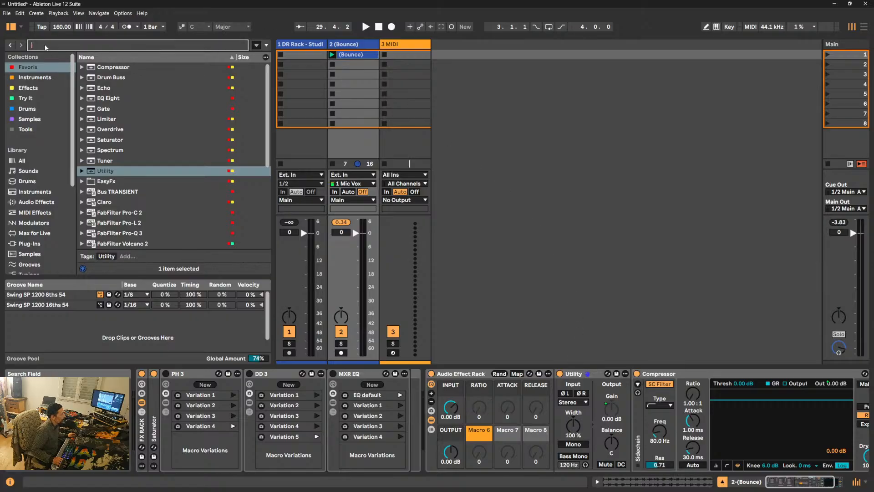
{"action": "type", "text": "SH"}
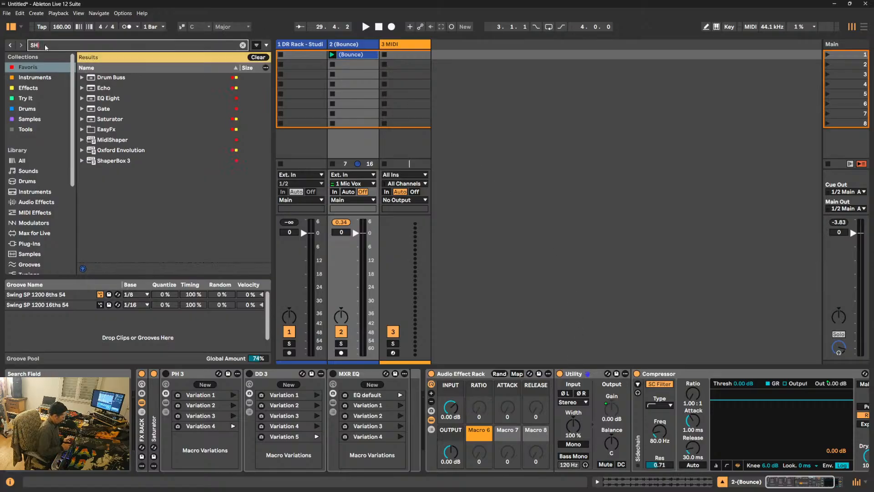
{"action": "type", "text": "APER"}
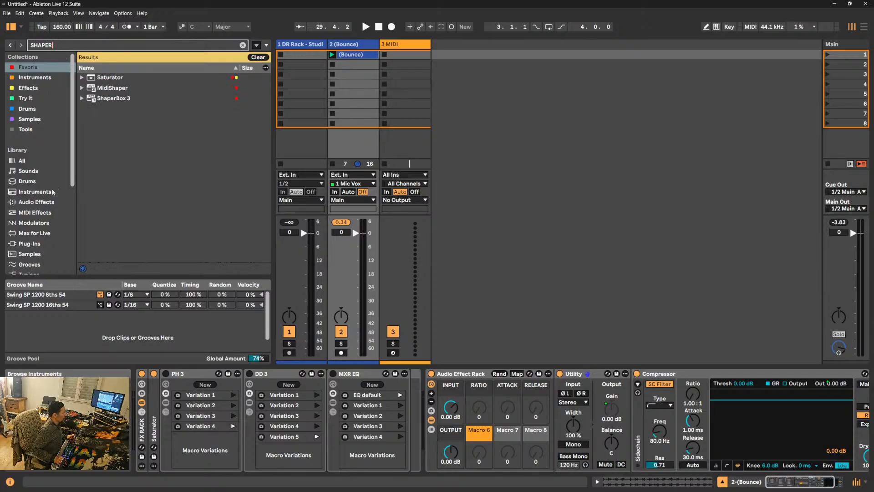
{"action": "left_click", "coordinate": [39, 201]}
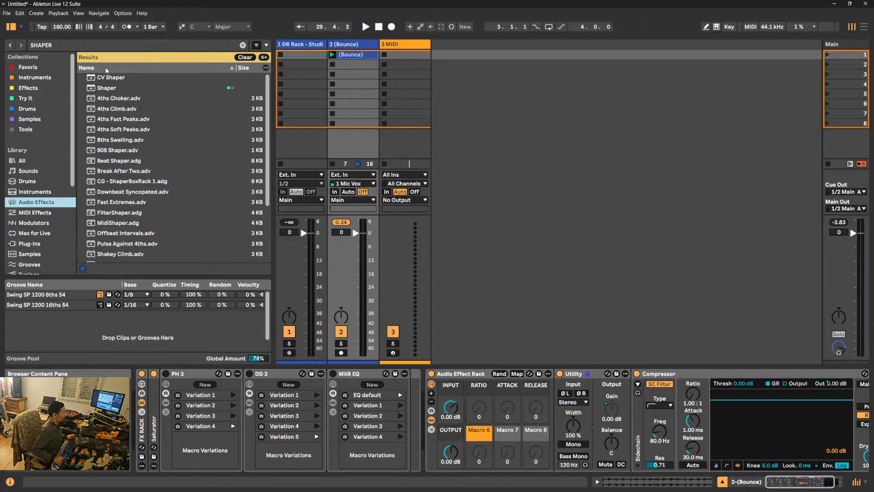
{"action": "left_click", "coordinate": [112, 89]}
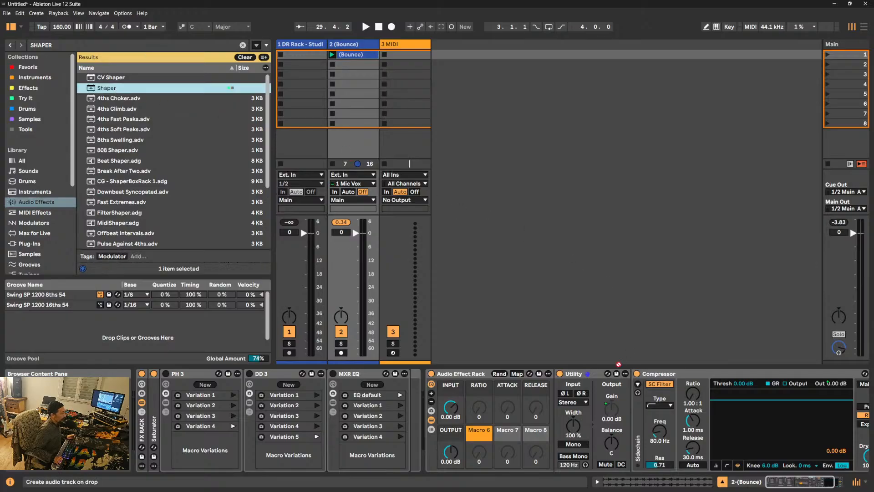
{"action": "left_click_drag", "start_coordinate": [623, 424], "coordinate": [632, 423]}
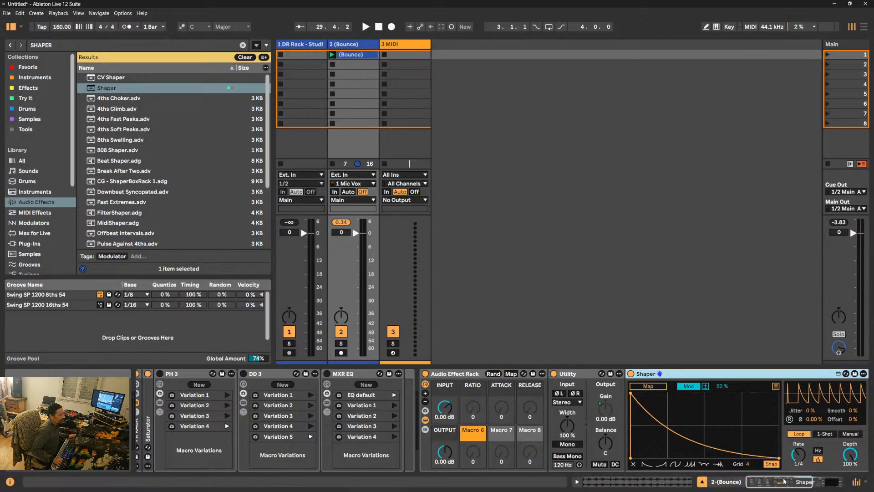
- Set the Shaper's trigger mode to Manual and clear its default curve
{"action": "left_click_drag", "start_coordinate": [783, 482], "coordinate": [802, 482]}
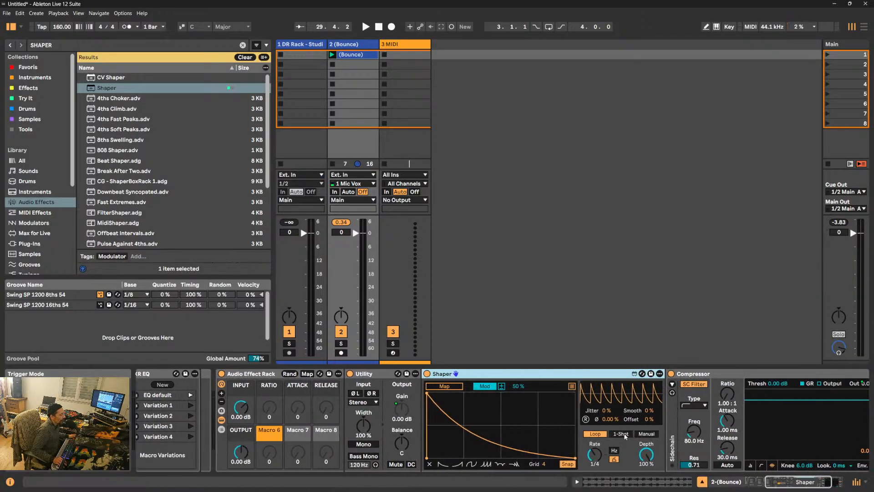
{"action": "left_click", "coordinate": [646, 435]}
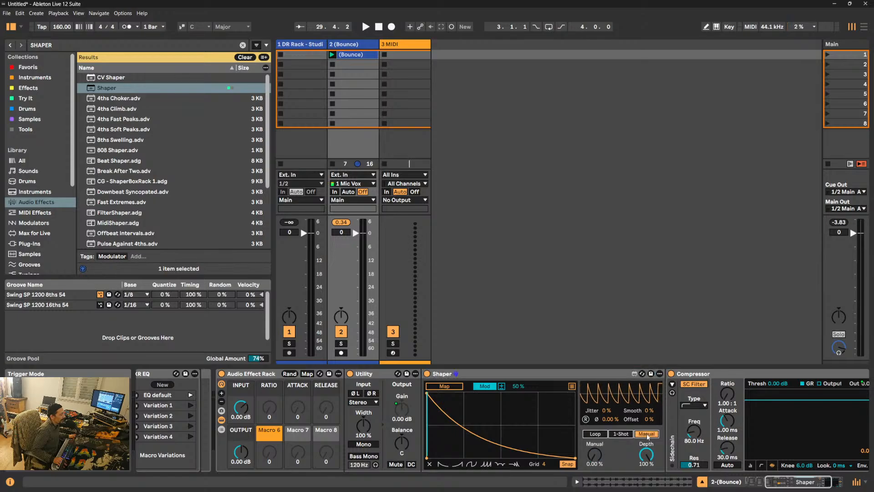
{"action": "left_click", "coordinate": [430, 464]}
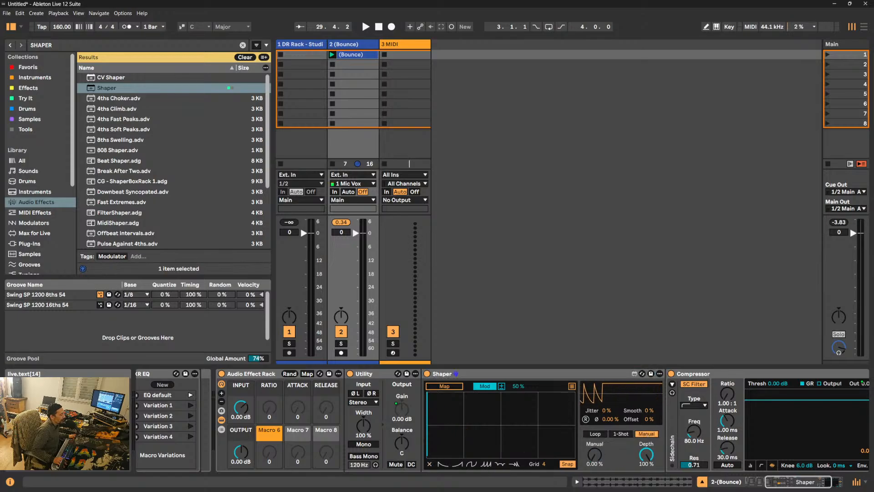
{"action": "left_click", "coordinate": [806, 482]}
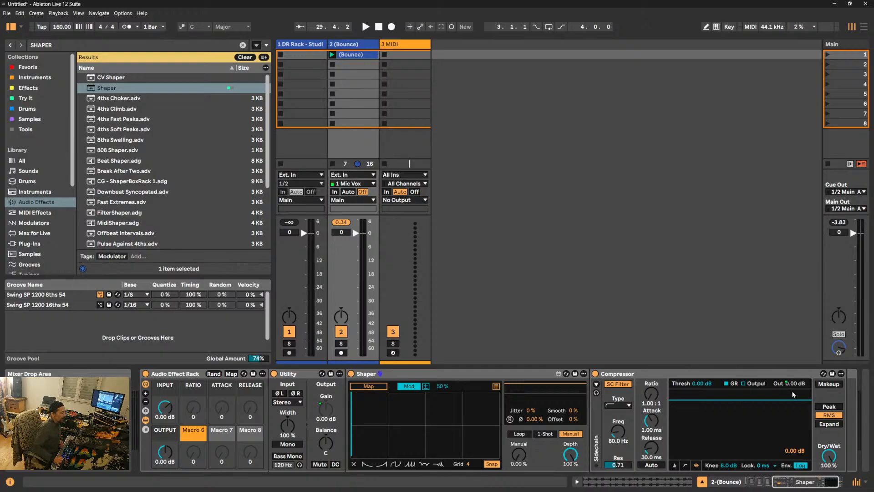
- Check the ratio markings in the MXR studio compressor pedal image and set the Compressor's Ratio to 4:1
{"action": "mouse_move", "coordinate": [655, 487]}
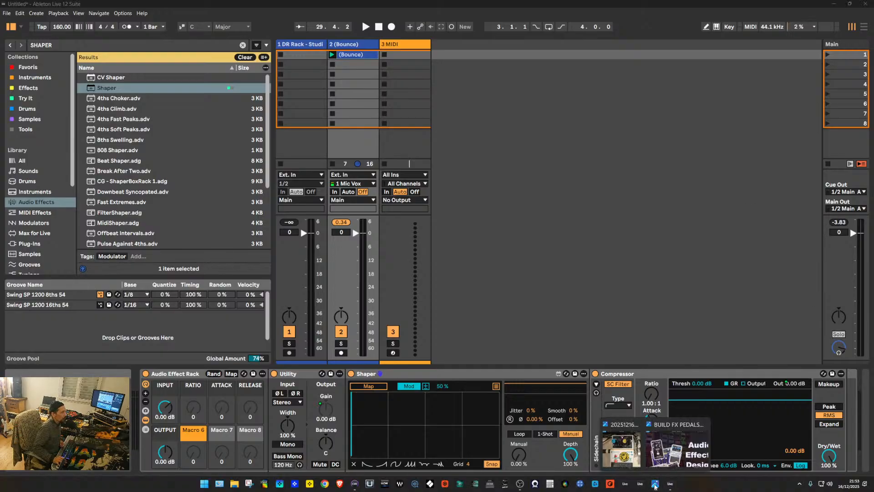
{"action": "left_click", "coordinate": [673, 425]}
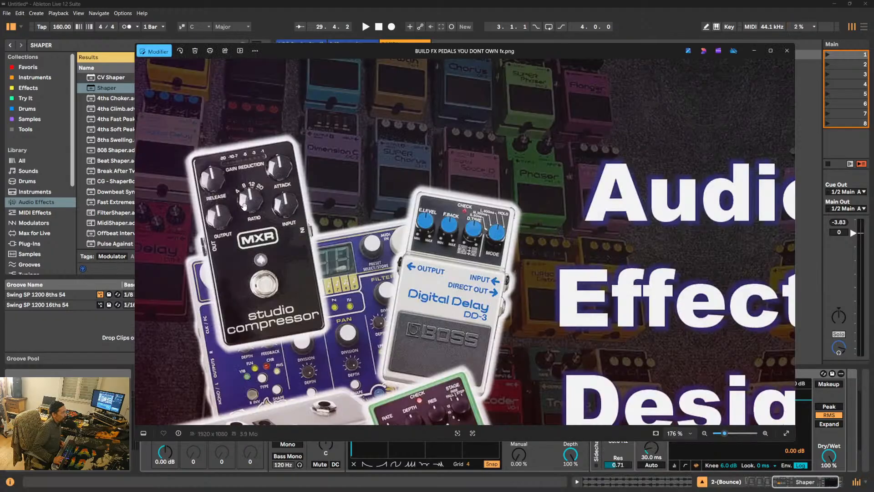
{"action": "left_click", "coordinate": [754, 51]}
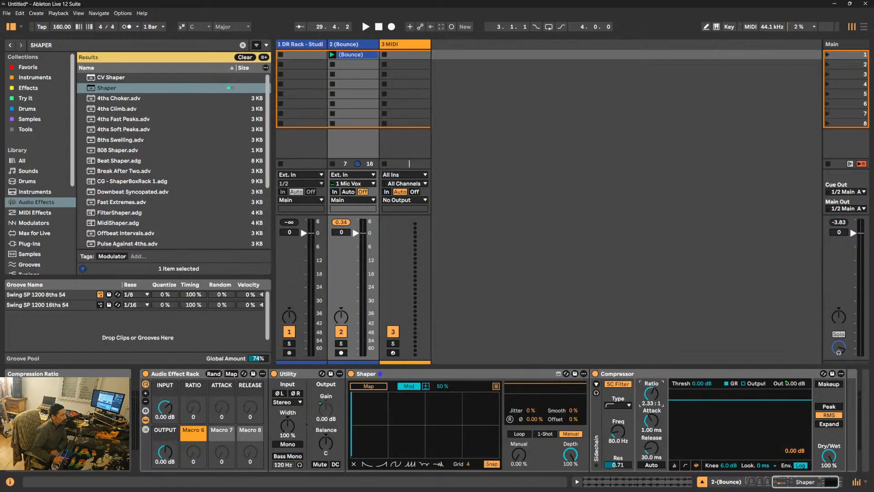
{"action": "left_click_drag", "start_coordinate": [654, 394], "coordinate": [655, 394]}
- Switch the Shaper's modulation from Mod to Remote and map it to the Compressor's Ratio
{"action": "left_click", "coordinate": [377, 386]}
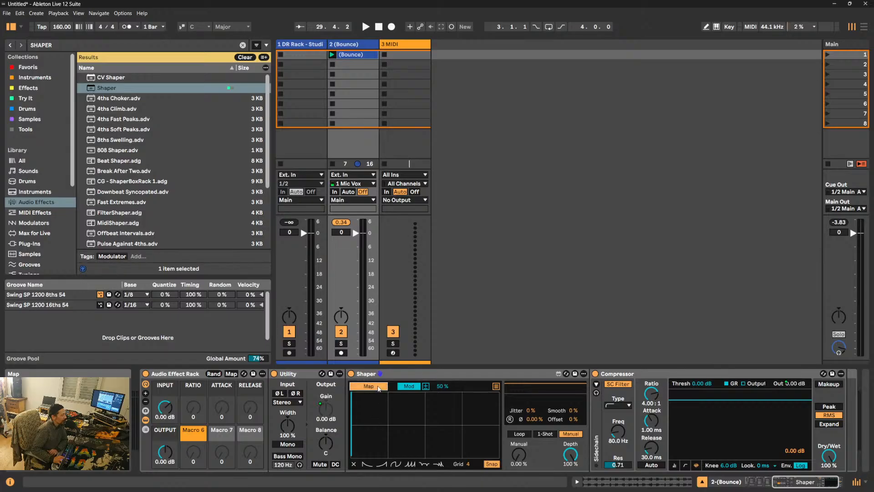
{"action": "left_click", "coordinate": [409, 386]}
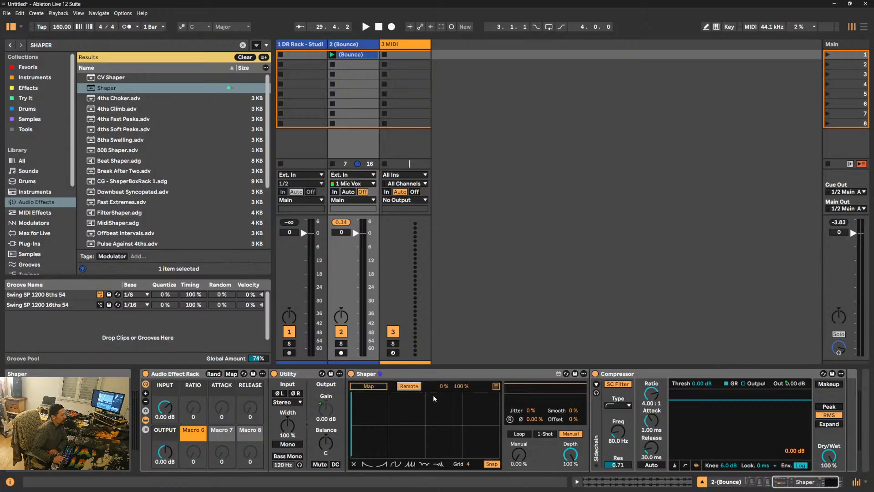
{"action": "left_click", "coordinate": [380, 388]}
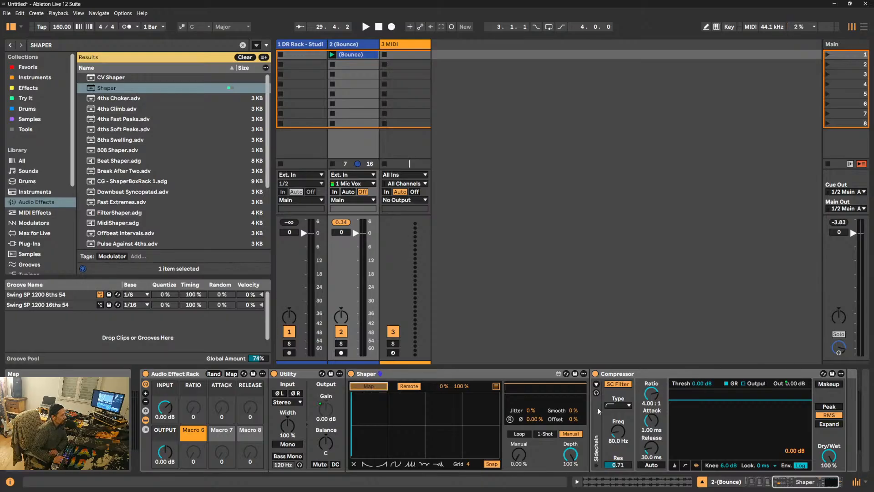
{"action": "left_click", "coordinate": [650, 399]}
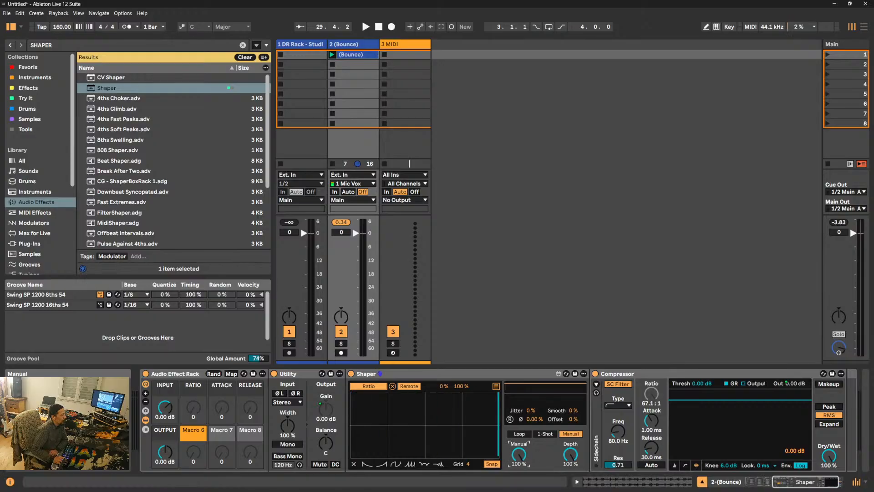
- Try the rising exponential curve in the Shaper by sweeping Manual up to 100 %, and clear the curve
{"action": "left_click", "coordinate": [383, 464]}
{"action": "left_click_drag", "start_coordinate": [519, 454], "coordinate": [519, 409]}
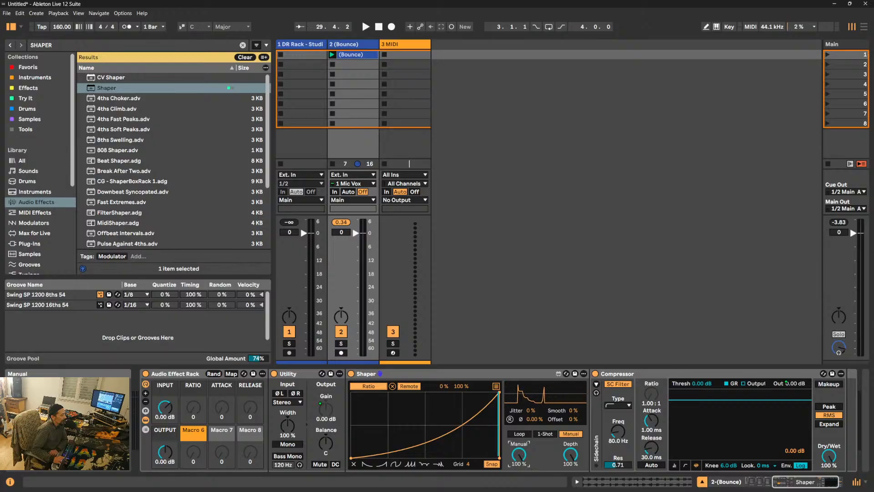
{"action": "left_click_drag", "start_coordinate": [519, 455], "coordinate": [519, 453]}
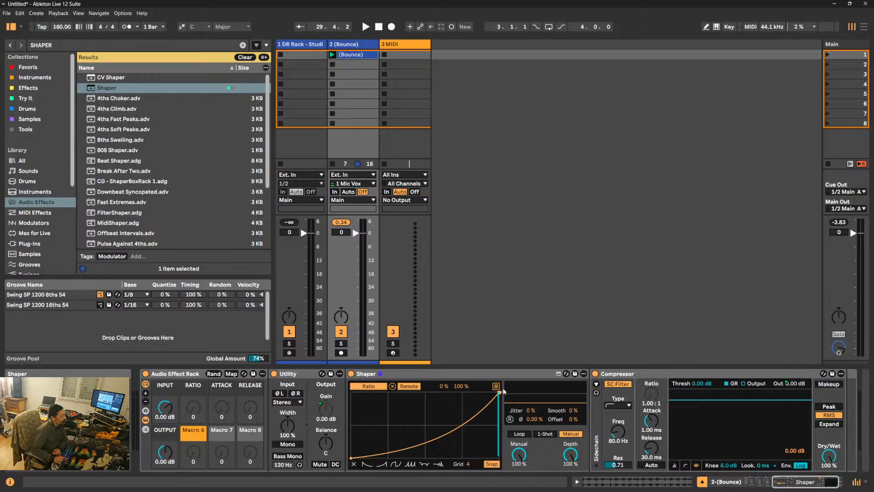
{"action": "left_click_drag", "start_coordinate": [518, 456], "coordinate": [518, 454]}
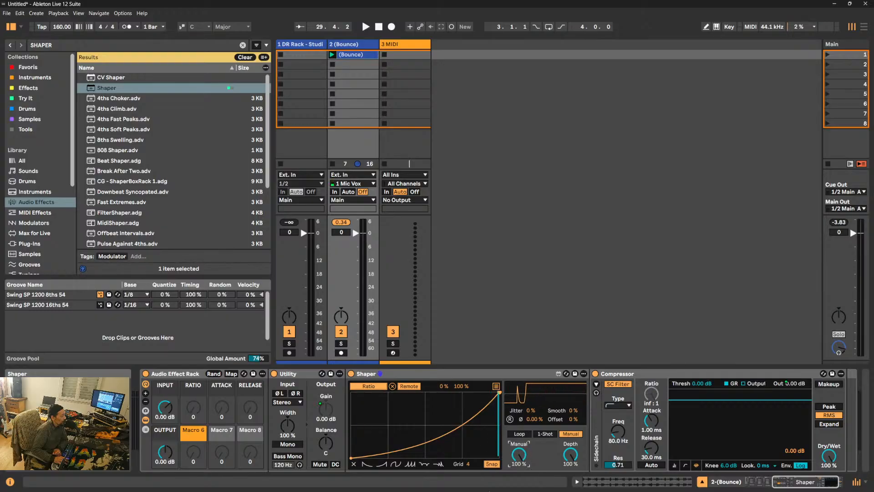
{"action": "mouse_move", "coordinate": [519, 490]}
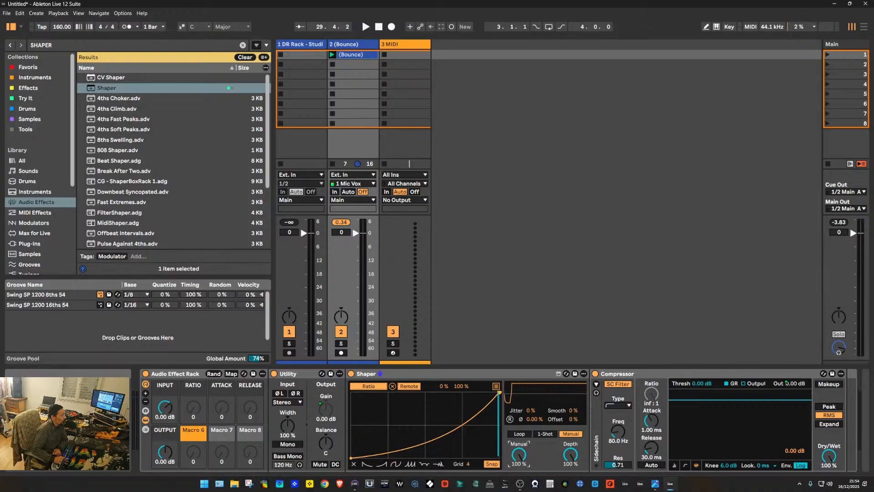
{"action": "left_click", "coordinate": [354, 465]}
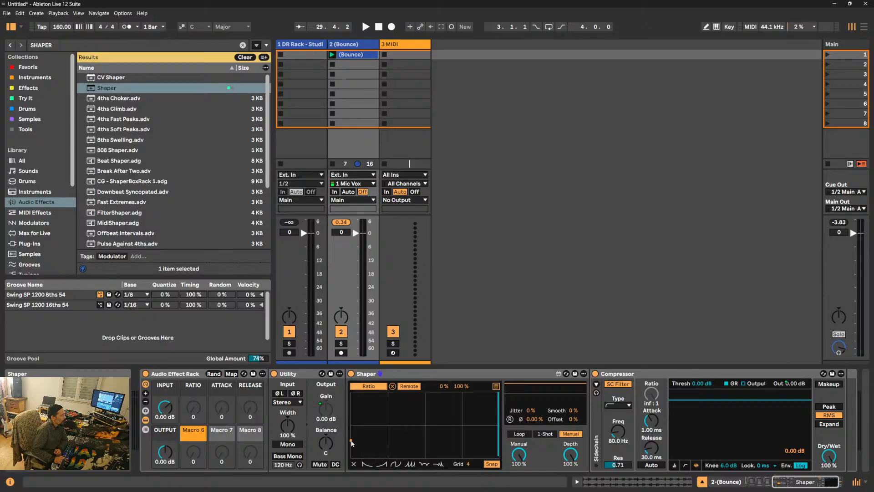
- Draw a flat segment over the first quarter of the Shaper grid, raise it to mid-height and set Manual to 0 %
{"action": "left_click", "coordinate": [388, 442]}
{"action": "left_click_drag", "start_coordinate": [390, 445], "coordinate": [390, 443]}
{"action": "left_click_drag", "start_coordinate": [519, 455], "coordinate": [519, 489]}
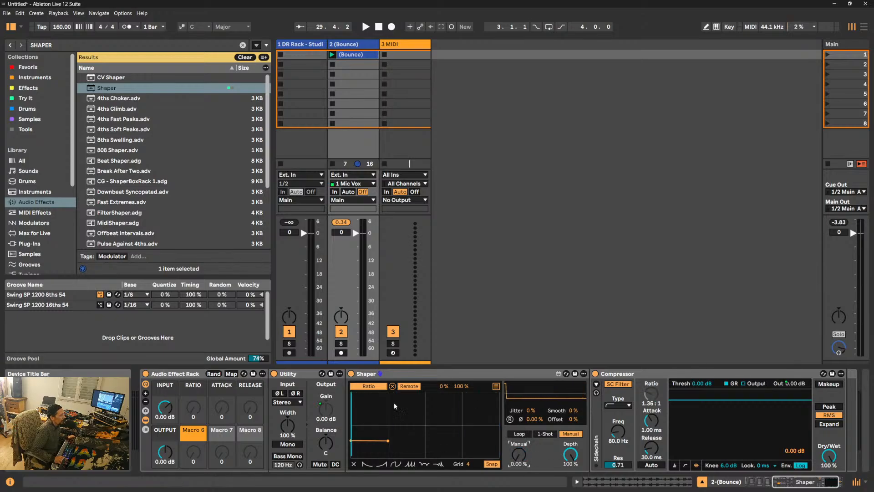
{"action": "left_click_drag", "start_coordinate": [352, 442], "coordinate": [390, 427]}
{"action": "mouse_move", "coordinate": [520, 454]}
{"action": "left_mouse_down"}
{"action": "mouse_move", "coordinate": [520, 387]}
{"action": "mouse_move", "coordinate": [520, 454]}
{"action": "left_mouse_up"}
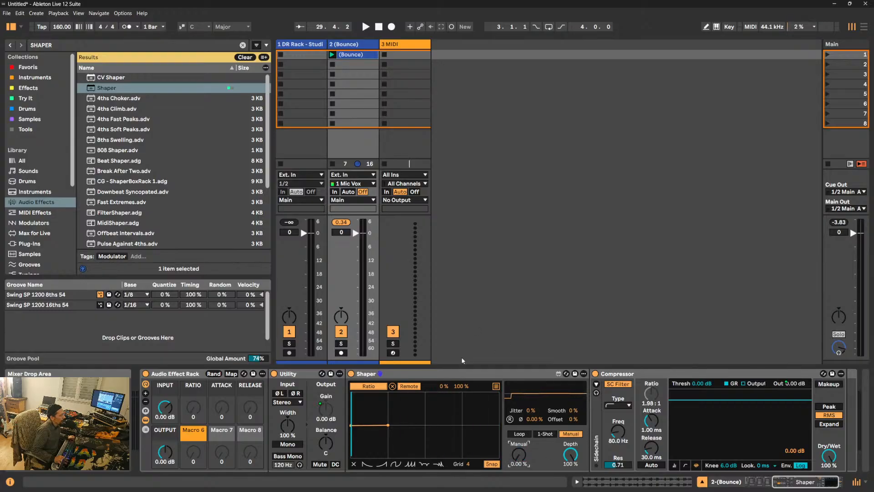
- Raise and level both points of the Shaper's first flat segment until the Compressor's Ratio is about 4:1
{"action": "left_click_drag", "start_coordinate": [351, 425], "coordinate": [390, 416]}
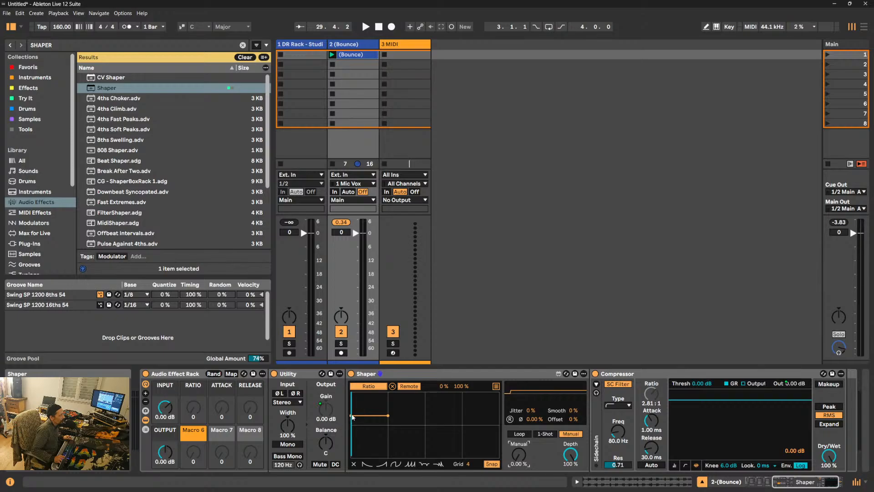
{"action": "left_click_drag", "start_coordinate": [351, 416], "coordinate": [391, 411]}
{"action": "left_click", "coordinate": [519, 454]}
{"action": "left_click_drag", "start_coordinate": [350, 406], "coordinate": [389, 412]}
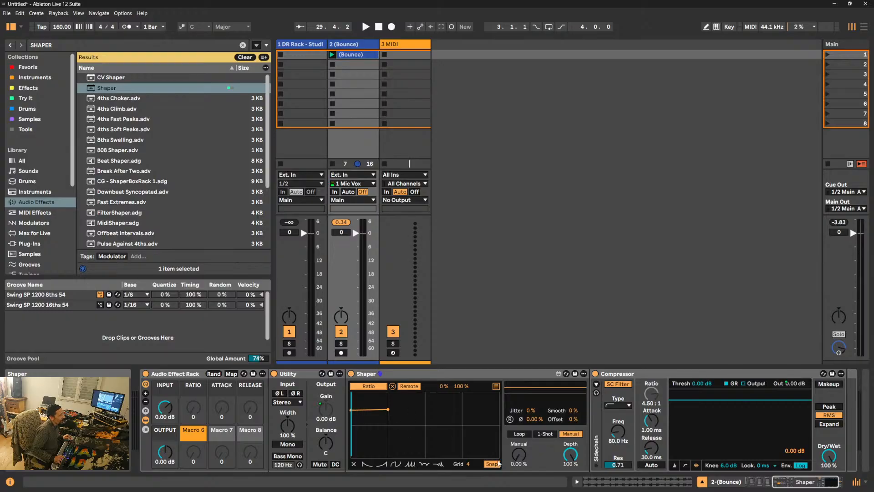
{"action": "left_click", "coordinate": [519, 454]}
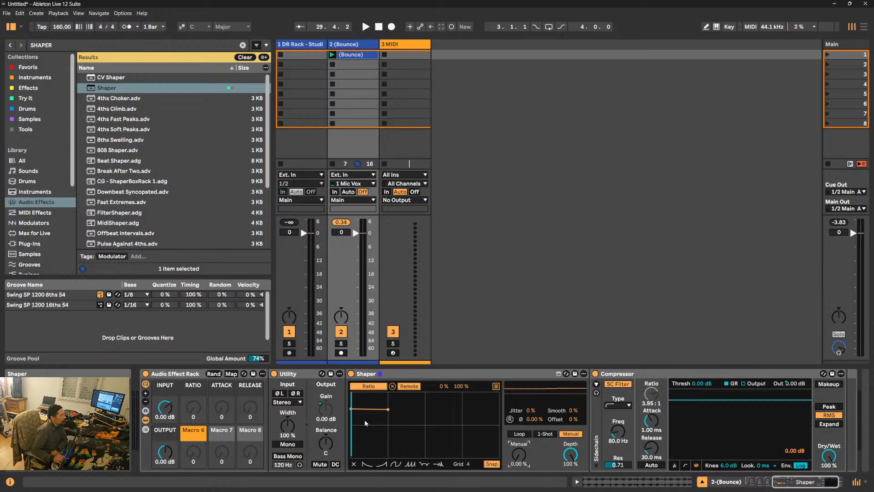
{"action": "left_click_drag", "start_coordinate": [350, 409], "coordinate": [350, 407]}
{"action": "left_click_drag", "start_coordinate": [351, 408], "coordinate": [352, 411]}
{"action": "left_click_drag", "start_coordinate": [389, 409], "coordinate": [390, 408]}
- Add a higher flat segment over the second quarter of the Shaper grid and adjust its level with Manual at 47.2 %
{"action": "left_click", "coordinate": [427, 402]}
{"action": "left_click_drag", "start_coordinate": [519, 454], "coordinate": [519, 421]}
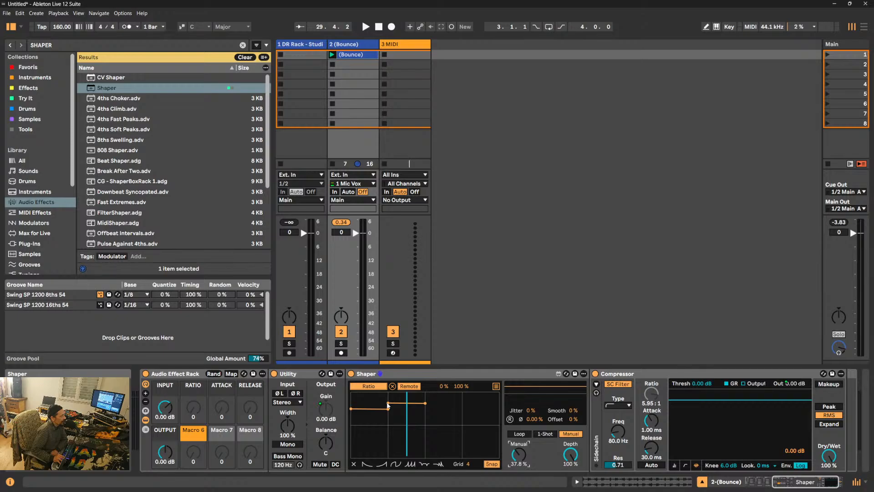
{"action": "left_click_drag", "start_coordinate": [389, 403], "coordinate": [428, 392]}
{"action": "mouse_move", "coordinate": [519, 454]}
{"action": "left_mouse_down"}
{"action": "mouse_move", "coordinate": [519, 420]}
{"action": "mouse_move", "coordinate": [519, 440]}
{"action": "left_mouse_up"}
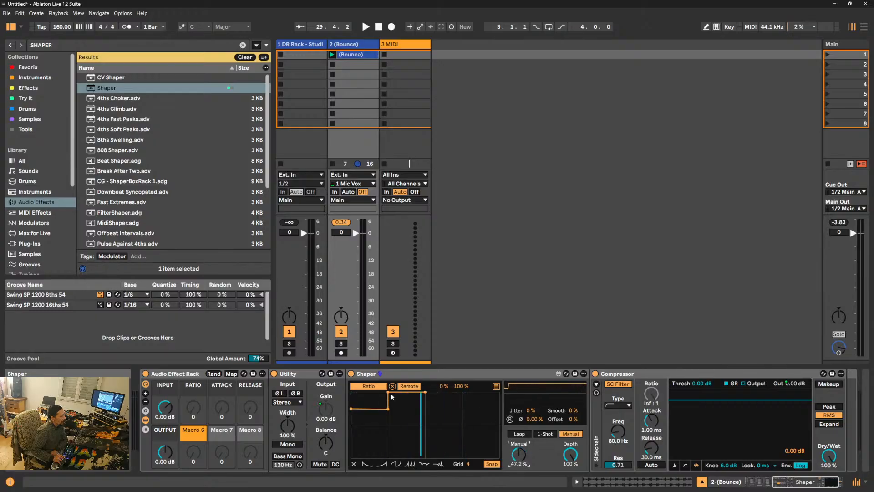
{"action": "left_click_drag", "start_coordinate": [389, 395], "coordinate": [424, 402]}
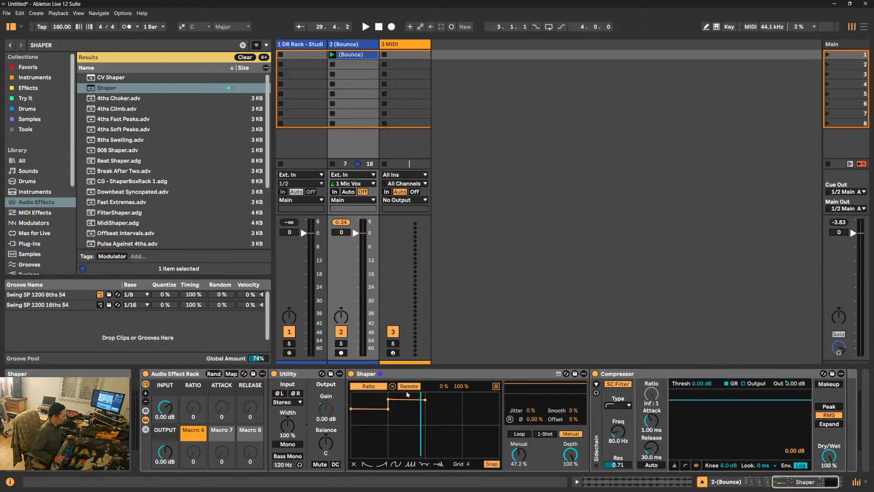
- Fine-tune the Shaper's first two flat segments to ratios of about 4:1 and 8:1, testing with Manual between 0 % and 31.5 %
{"action": "left_click_drag", "start_coordinate": [523, 452], "coordinate": [523, 483]}
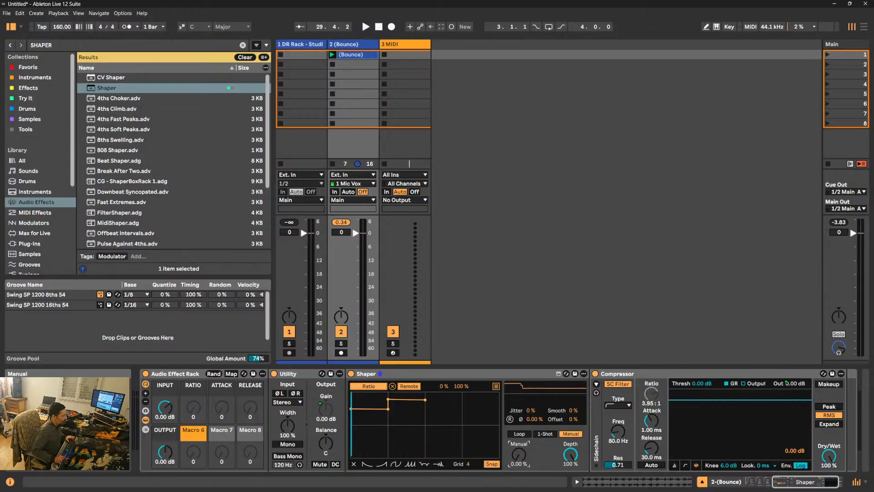
{"action": "left_click_drag", "start_coordinate": [524, 483], "coordinate": [523, 462]}
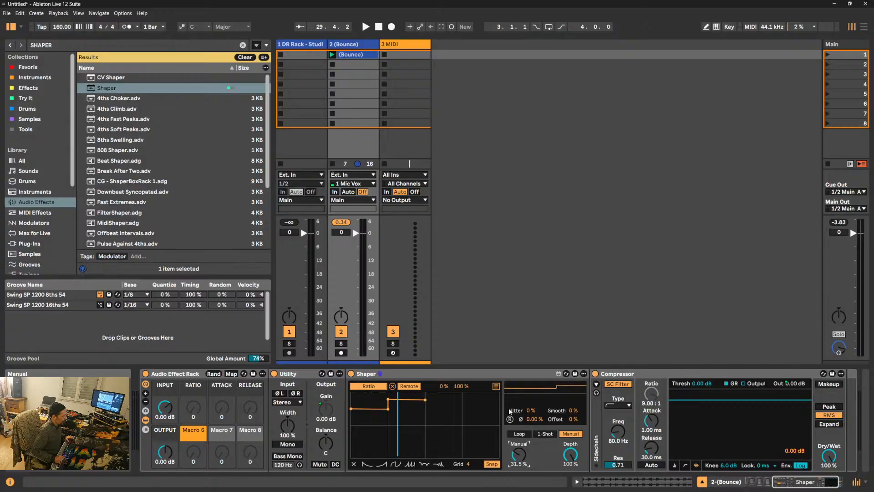
{"action": "left_click_drag", "start_coordinate": [389, 403], "coordinate": [389, 404]}
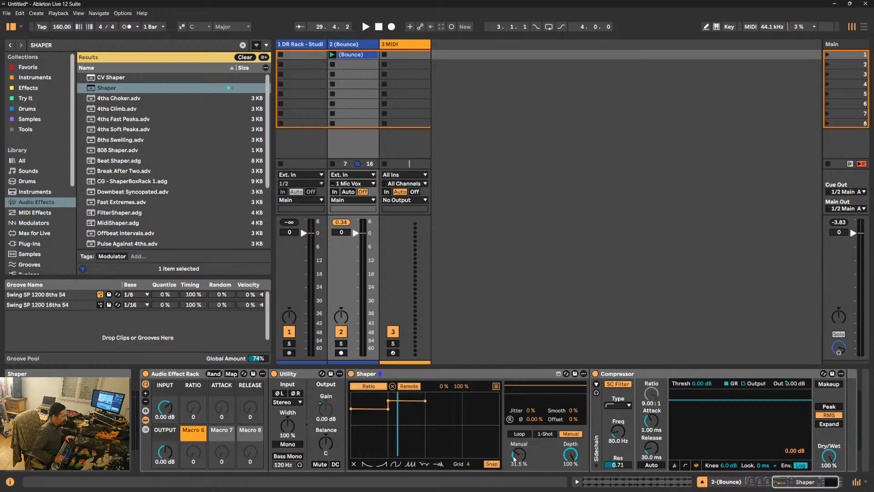
{"action": "left_click_drag", "start_coordinate": [520, 453], "coordinate": [520, 474]}
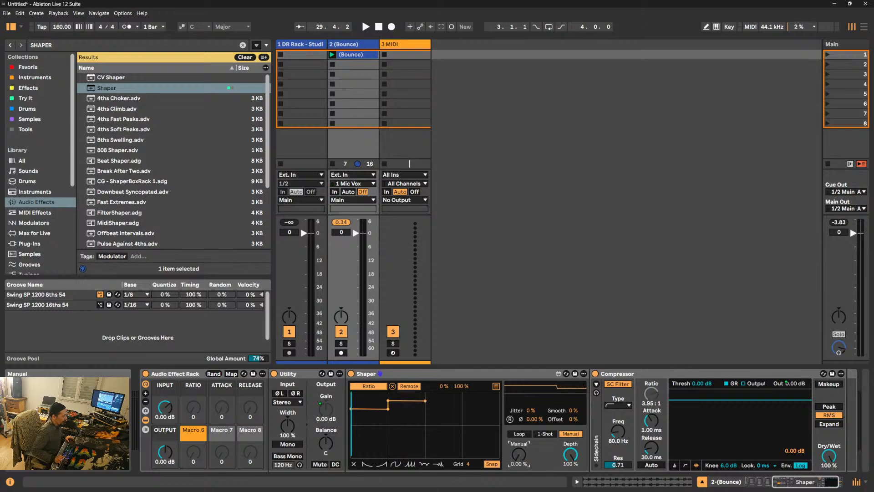
{"action": "left_click_drag", "start_coordinate": [351, 409], "coordinate": [389, 410]}
{"action": "left_click_drag", "start_coordinate": [519, 454], "coordinate": [519, 435]}
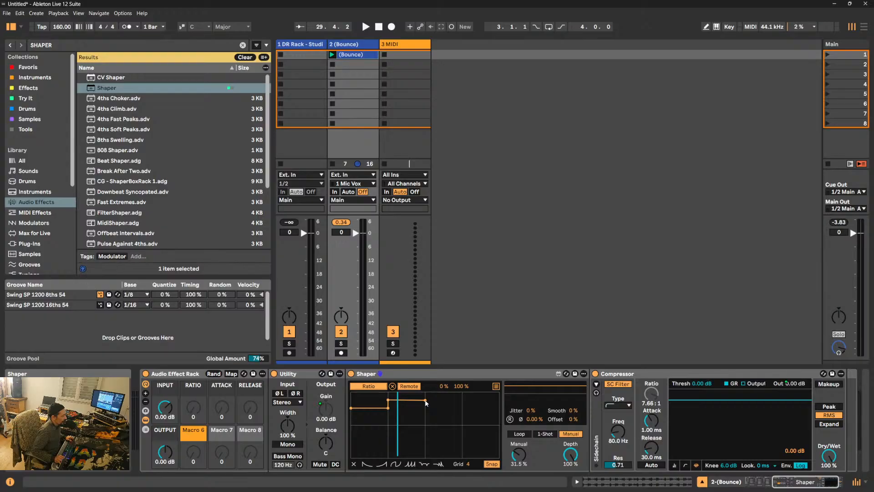
- Add a higher segment over the third quarter of the Shaper grid and level it to about 12:1 with Manual at 56.7 %
{"action": "mouse_move", "coordinate": [519, 454]}
{"action": "left_mouse_down"}
{"action": "mouse_move", "coordinate": [518, 469]}
{"action": "mouse_move", "coordinate": [518, 444]}
{"action": "left_mouse_up"}
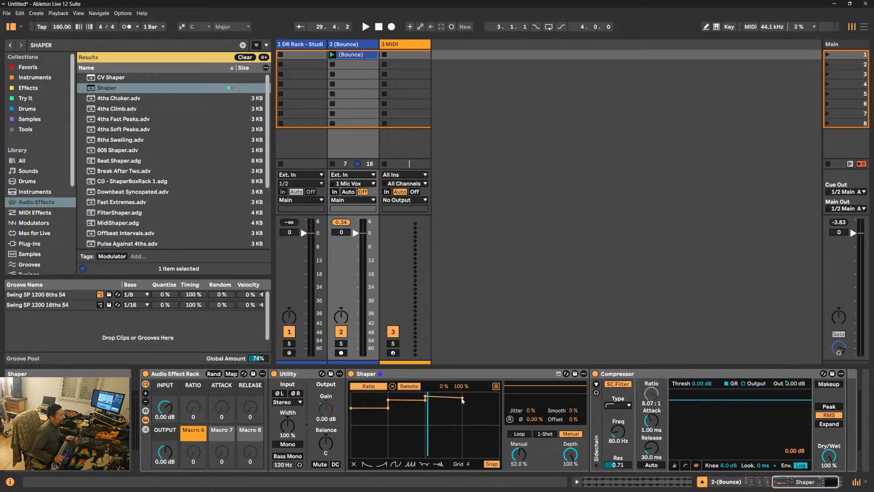
{"action": "left_click", "coordinate": [463, 397]}
{"action": "mouse_move", "coordinate": [520, 453]}
{"action": "left_mouse_down"}
{"action": "mouse_move", "coordinate": [519, 469]}
{"action": "mouse_move", "coordinate": [519, 451]}
{"action": "left_mouse_up"}
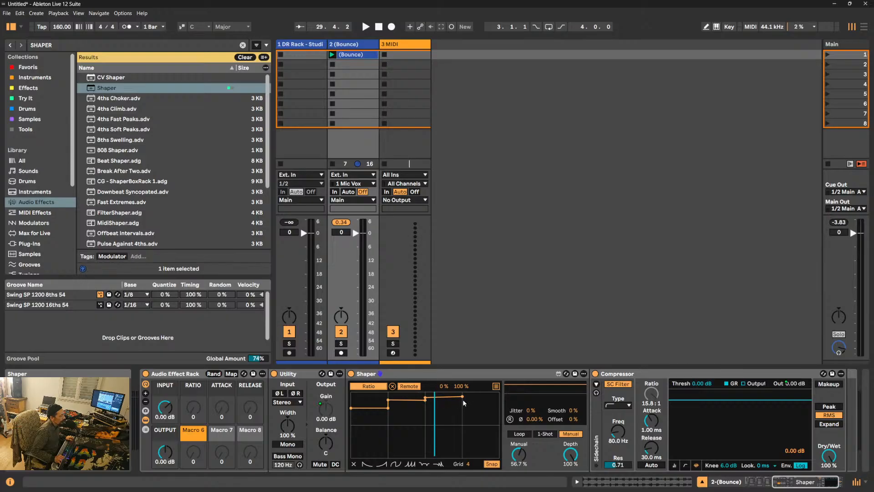
{"action": "left_click_drag", "start_coordinate": [462, 396], "coordinate": [463, 398]}
{"action": "mouse_move", "coordinate": [519, 454]}
{"action": "left_mouse_down"}
{"action": "mouse_move", "coordinate": [519, 468]}
{"action": "mouse_move", "coordinate": [519, 454]}
{"action": "left_mouse_up"}
{"action": "left_click_drag", "start_coordinate": [463, 398], "coordinate": [462, 399]}
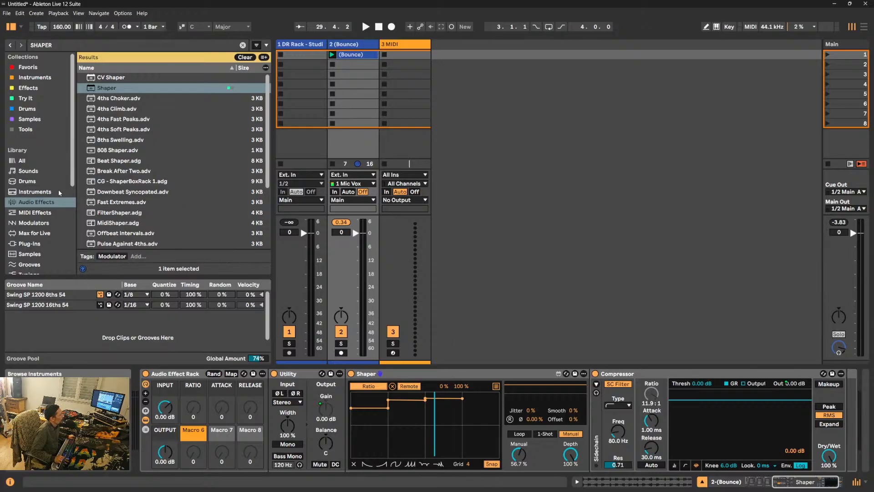
- Search the installed Packs for IFTAH
{"action": "scroll", "coordinate": [58, 191], "scroll_direction": "down", "scroll_amount": 3}
{"action": "scroll", "coordinate": [58, 190], "scroll_direction": "down", "scroll_amount": 6}
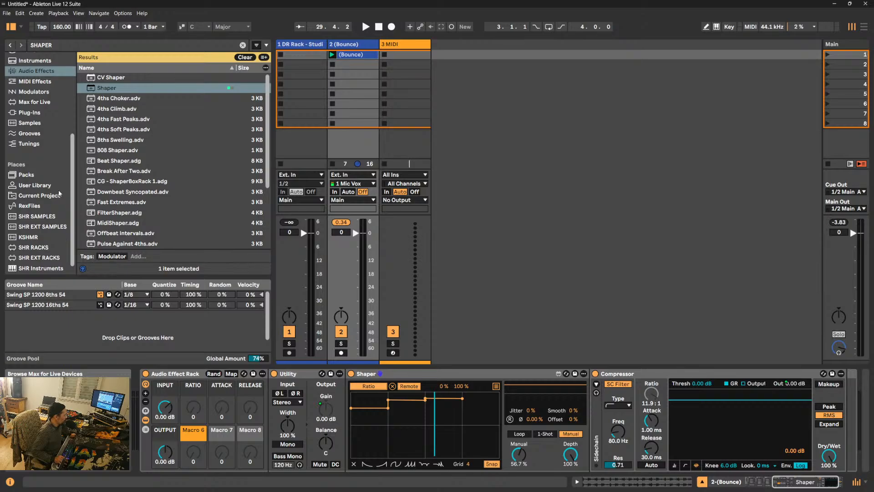
{"action": "left_click", "coordinate": [25, 176]}
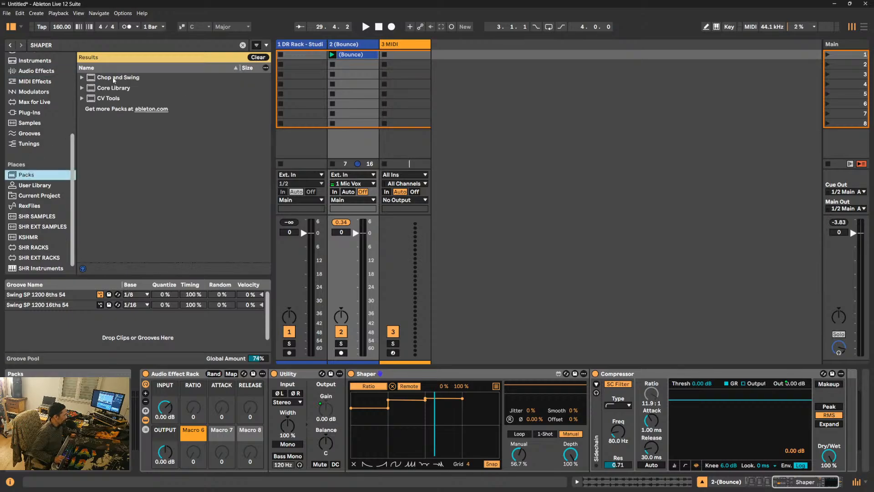
{"action": "left_click", "coordinate": [62, 44]}
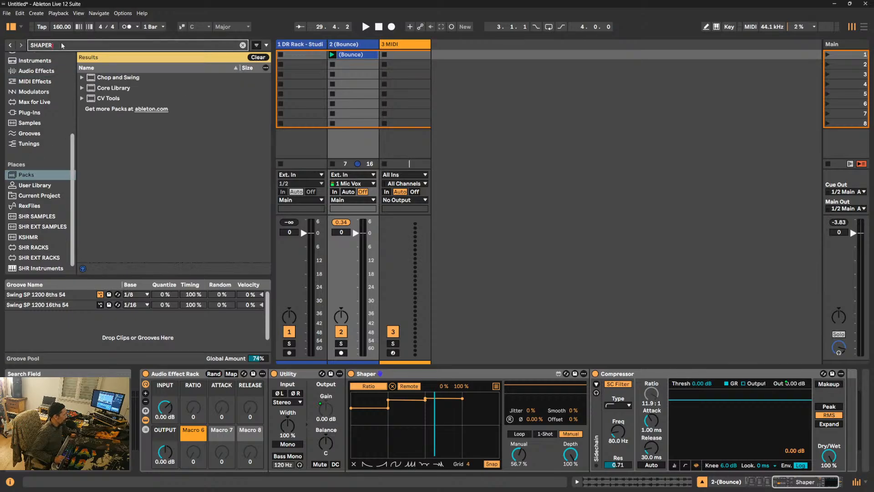
{"action": "key", "text": "ctrl+a"}
{"action": "key", "text": "BackSpace"}
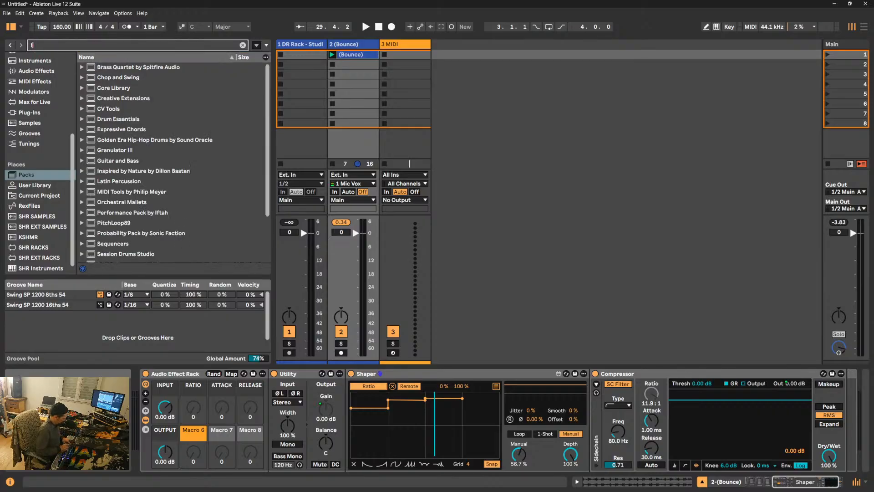
{"action": "type", "text": "IFTAH"}
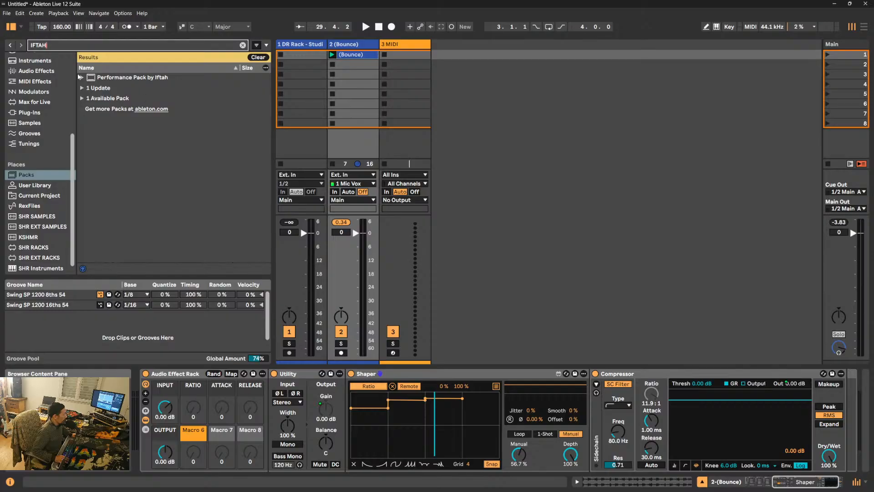
- Look through the devices and Performer Presets in Performance Pack by Iftah, and clear the browser search
{"action": "left_click", "coordinate": [81, 77]}
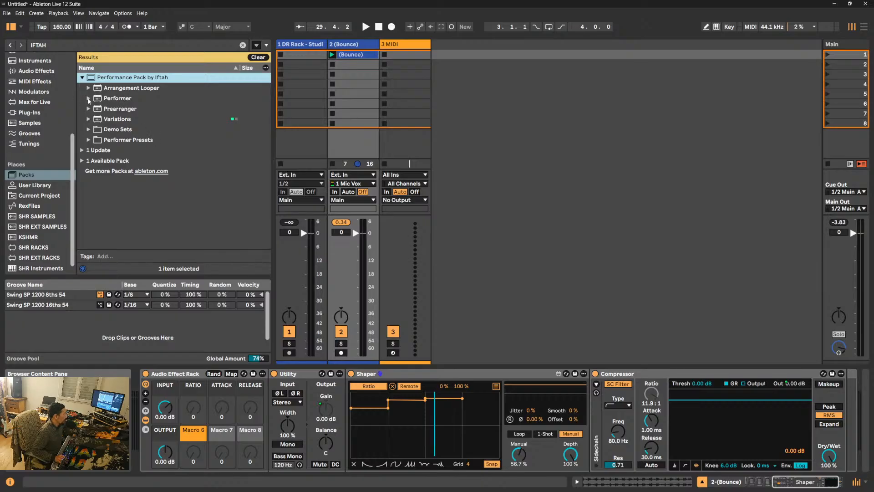
{"action": "left_click", "coordinate": [88, 141]}
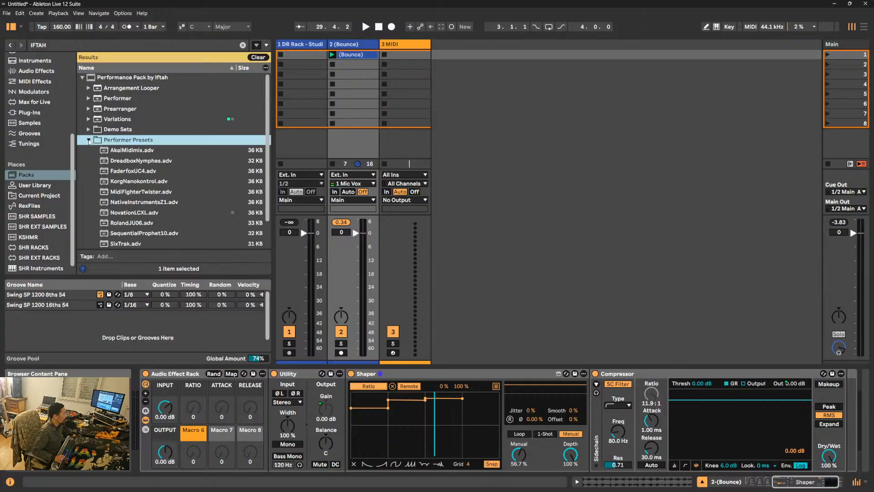
{"action": "scroll", "coordinate": [161, 178], "scroll_direction": "down", "scroll_amount": 1}
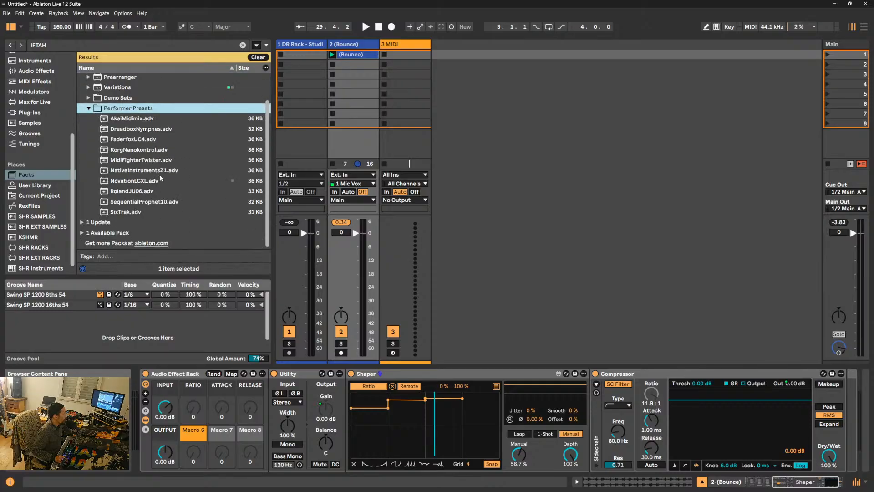
{"action": "scroll", "coordinate": [160, 178], "scroll_direction": "up", "scroll_amount": 2}
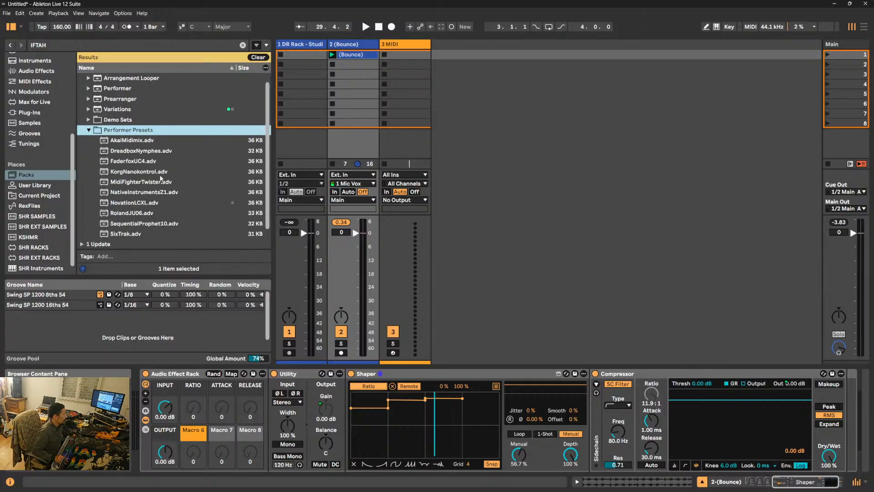
{"action": "left_click", "coordinate": [89, 141]}
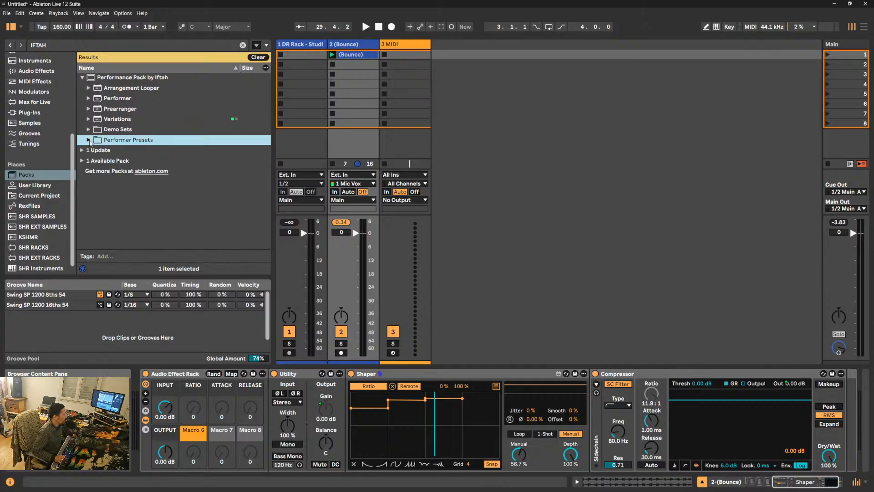
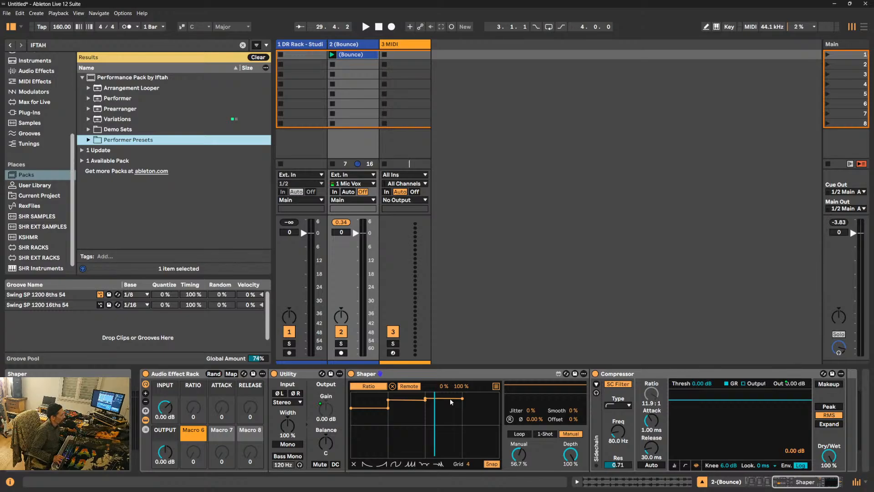
{"action": "left_click", "coordinate": [242, 45]}
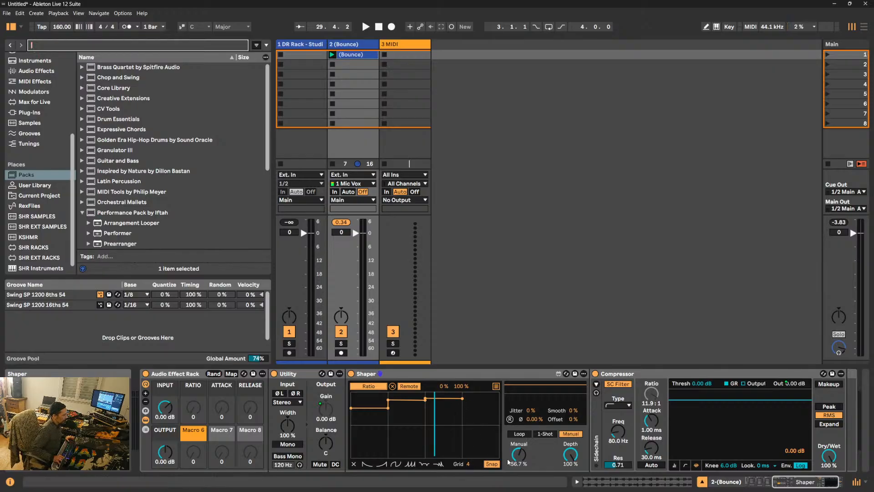
- Add the highest flat segment over the last quarter of the Shaper grid, at about 19.4:1, and set Manual to 85.8 %
{"action": "mouse_move", "coordinate": [519, 454]}
{"action": "left_mouse_down"}
{"action": "mouse_move", "coordinate": [519, 490]}
{"action": "mouse_move", "coordinate": [524, 450]}
{"action": "left_mouse_up"}
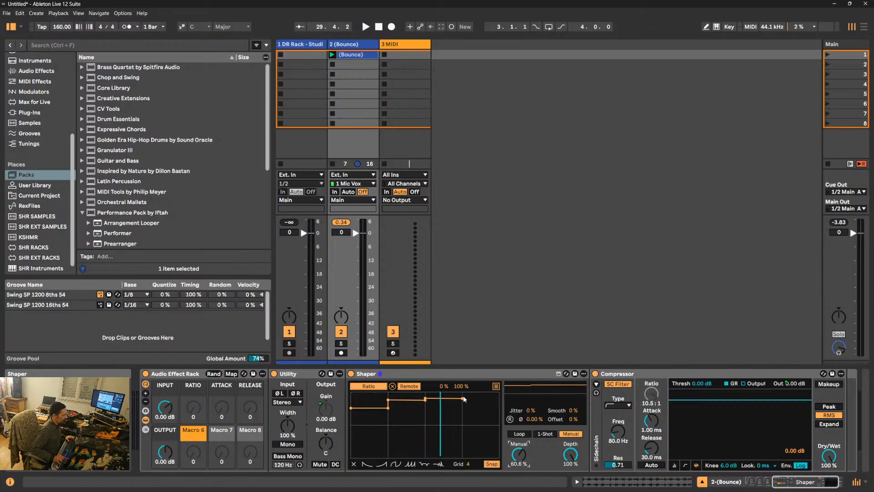
{"action": "left_click", "coordinate": [500, 395]}
{"action": "left_click_drag", "start_coordinate": [523, 459], "coordinate": [515, 412]}
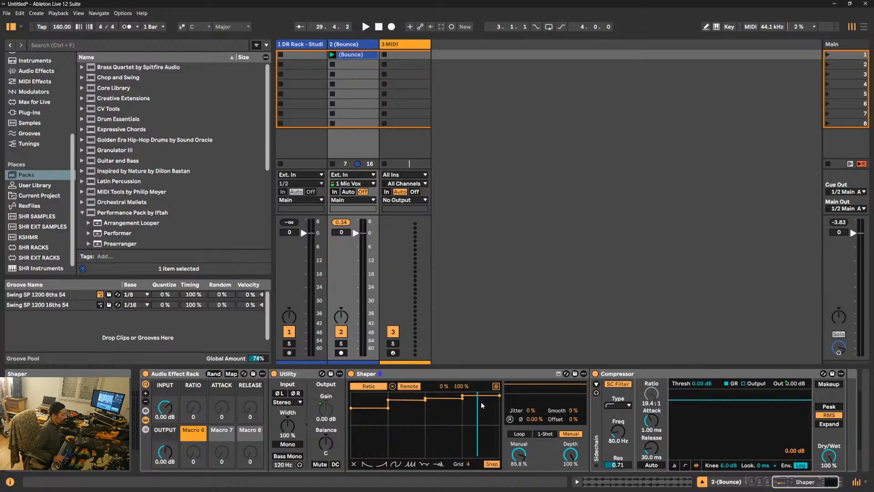
- Check the ratio markings on the MXR studio compressor in the pedal image, and return to the Live set
{"action": "mouse_move", "coordinate": [546, 490]}
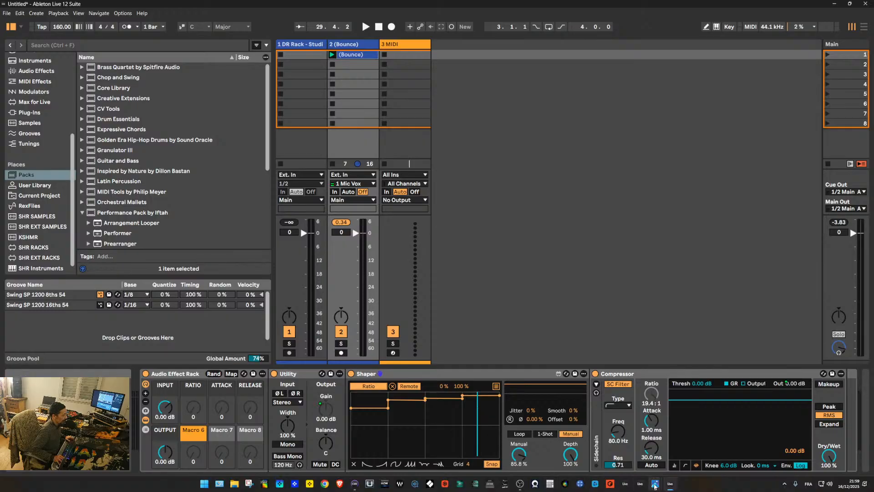
{"action": "mouse_move", "coordinate": [654, 486]}
{"action": "left_click", "coordinate": [676, 444]}
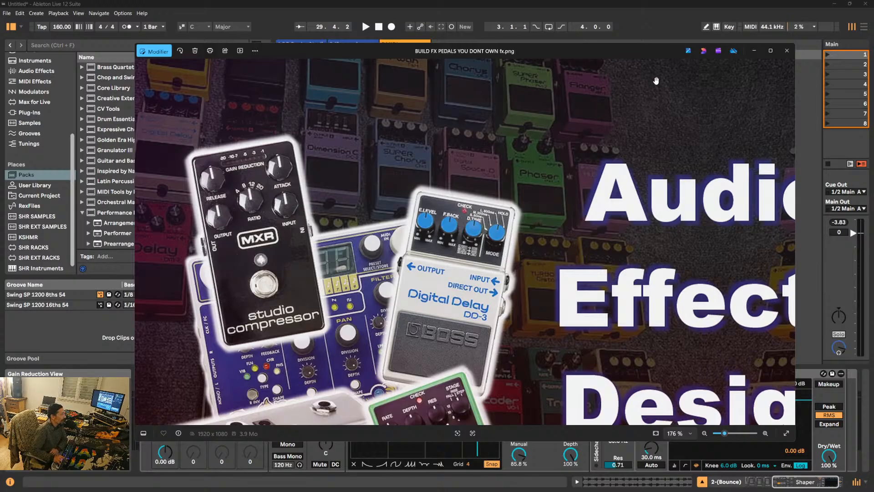
{"action": "left_click", "coordinate": [755, 50]}
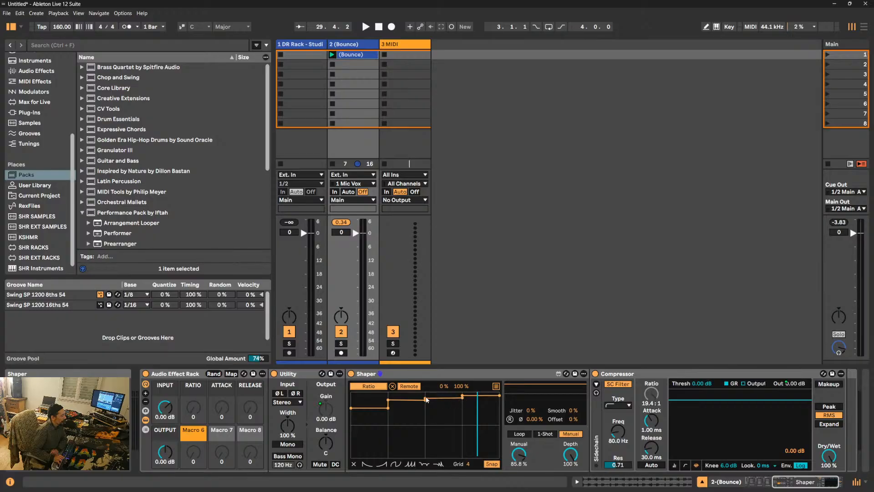
- Readjust both points of the Shaper's third segment to level it, and sweep Manual up to 100 %
{"action": "left_click_drag", "start_coordinate": [426, 398], "coordinate": [425, 396]}
{"action": "left_click_drag", "start_coordinate": [519, 454], "coordinate": [520, 490]}
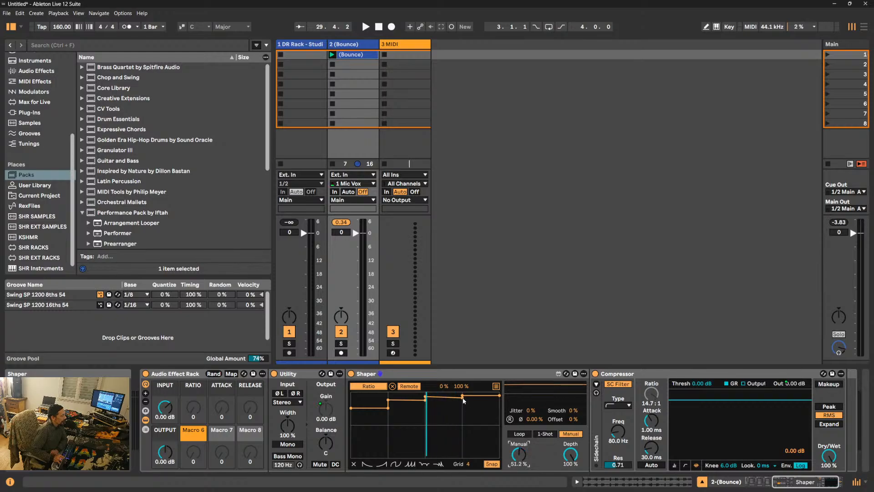
{"action": "left_click_drag", "start_coordinate": [463, 398], "coordinate": [425, 398]}
{"action": "left_click_drag", "start_coordinate": [519, 453], "coordinate": [519, 431]}
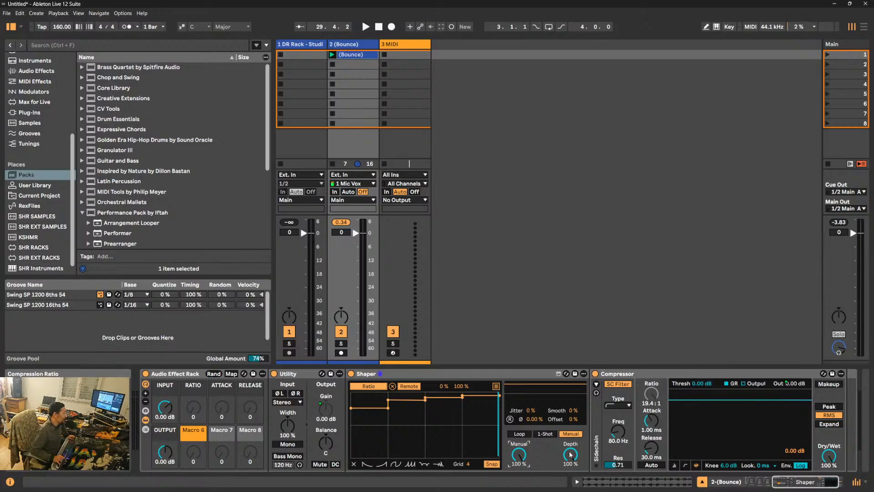
- Set the Shaper's Manual to 0 % and map it to the rack's RATIO macro
{"action": "left_click_drag", "start_coordinate": [516, 461], "coordinate": [516, 491]}
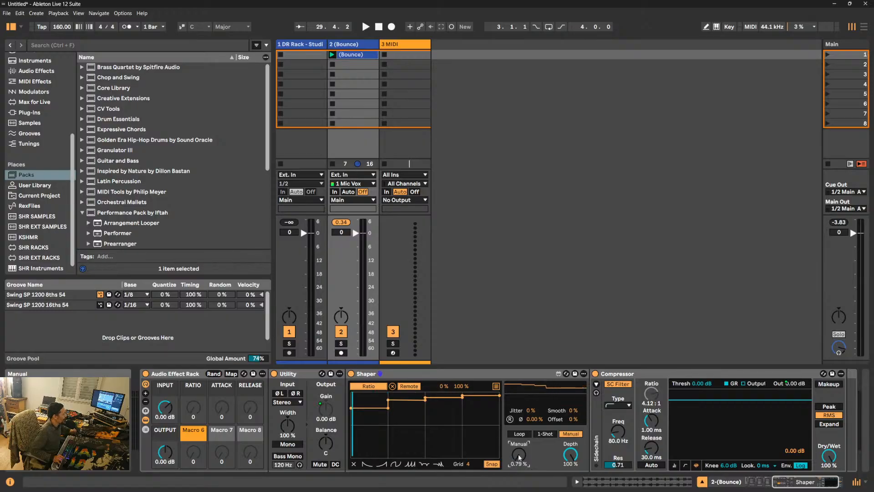
{"action": "mouse_move", "coordinate": [519, 457]}
{"action": "left_mouse_down"}
{"action": "mouse_move", "coordinate": [519, 375]}
{"action": "mouse_move", "coordinate": [518, 459]}
{"action": "left_mouse_up"}
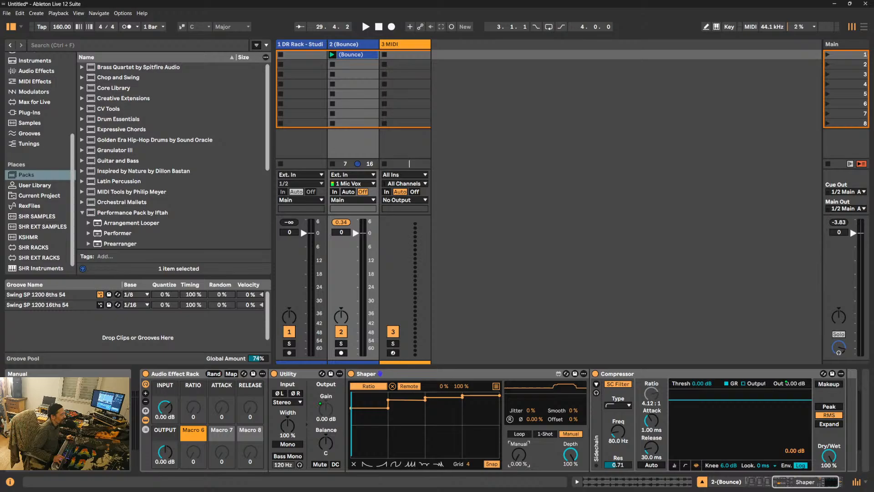
{"action": "right_click", "coordinate": [518, 459]}
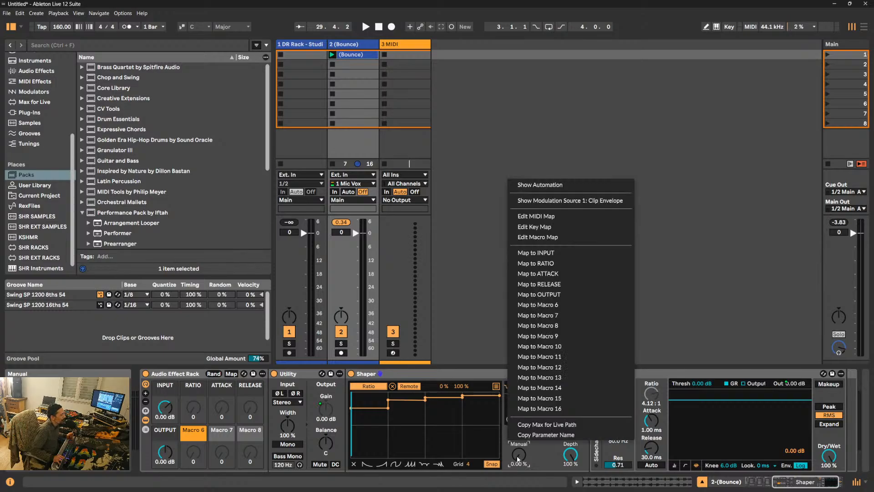
{"action": "left_click", "coordinate": [551, 264]}
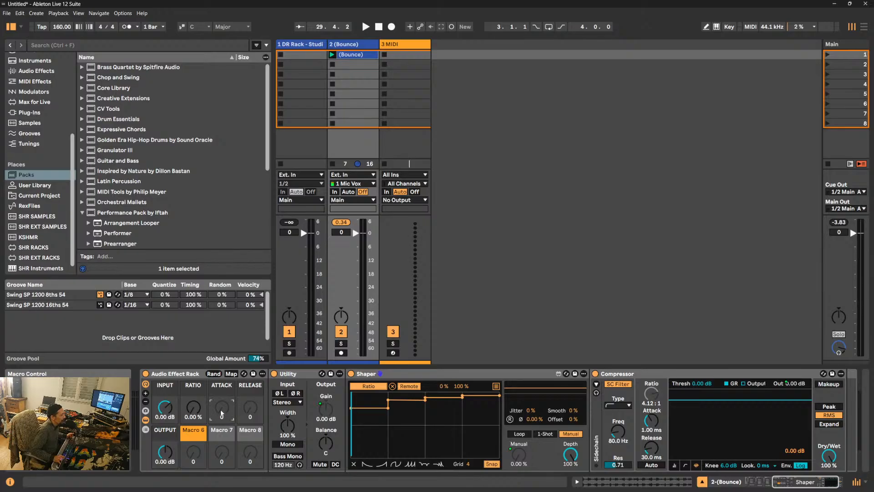
- Map the Compressor's Attack to the ATTACK macro and its Release to the RELEASE macro
{"action": "right_click", "coordinate": [652, 420]}
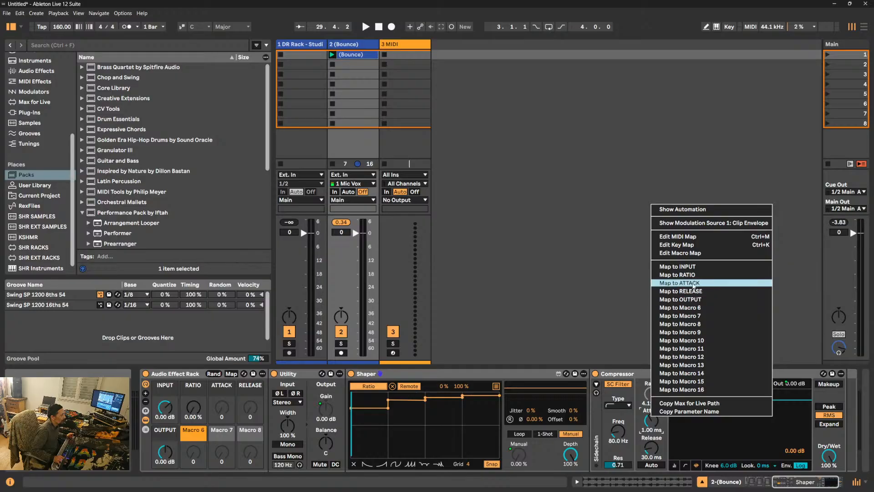
{"action": "left_click", "coordinate": [689, 283]}
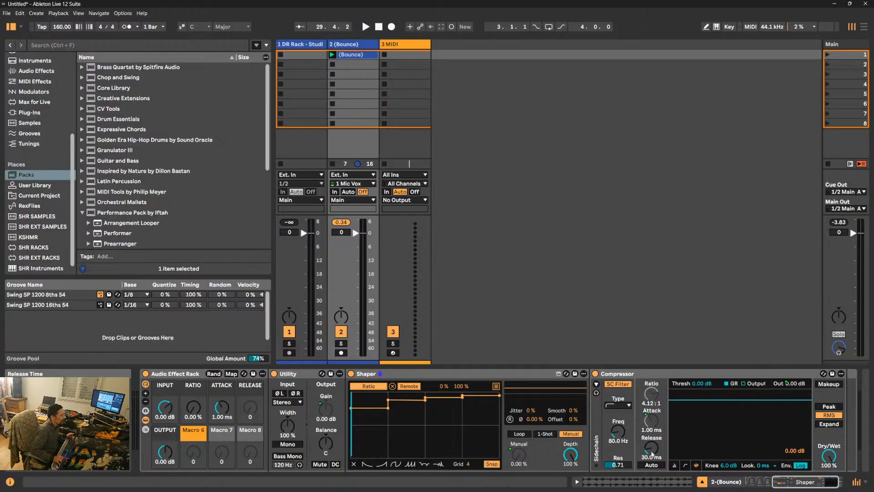
{"action": "right_click", "coordinate": [652, 452]}
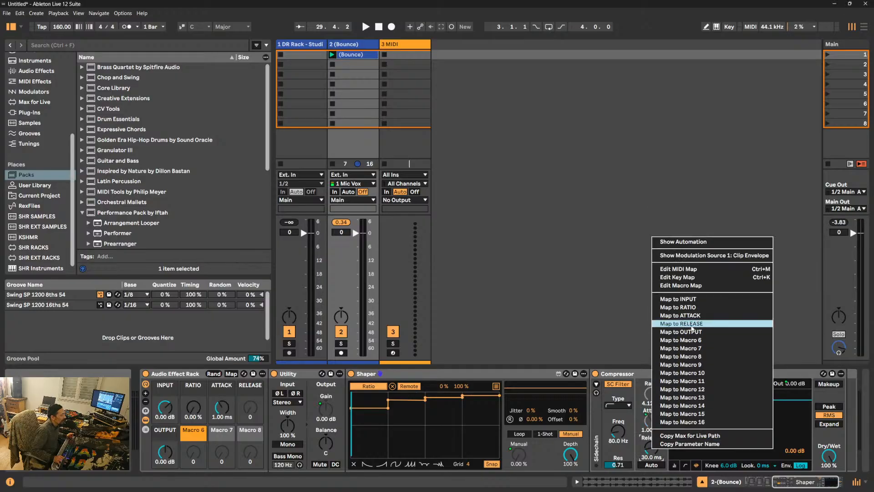
{"action": "left_click", "coordinate": [691, 323]}
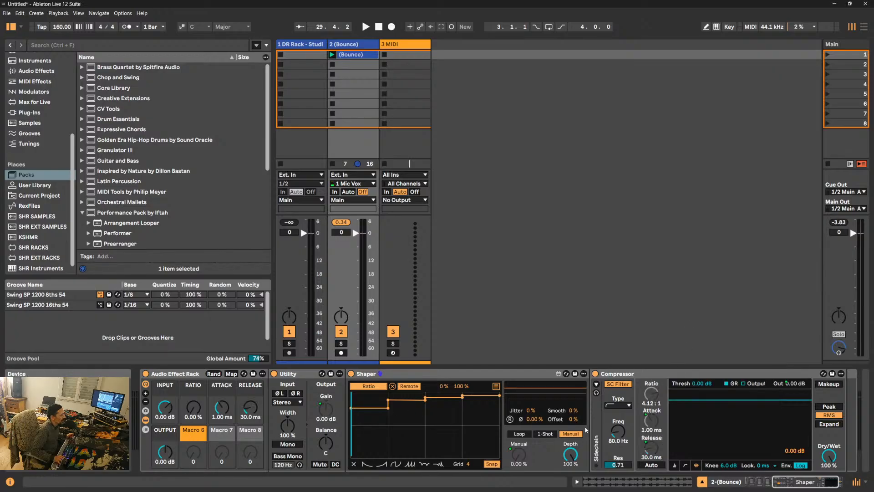
- Map the Compressor's Threshold to Macro 6 and rename that macro THRESH
{"action": "right_click", "coordinate": [699, 384]}
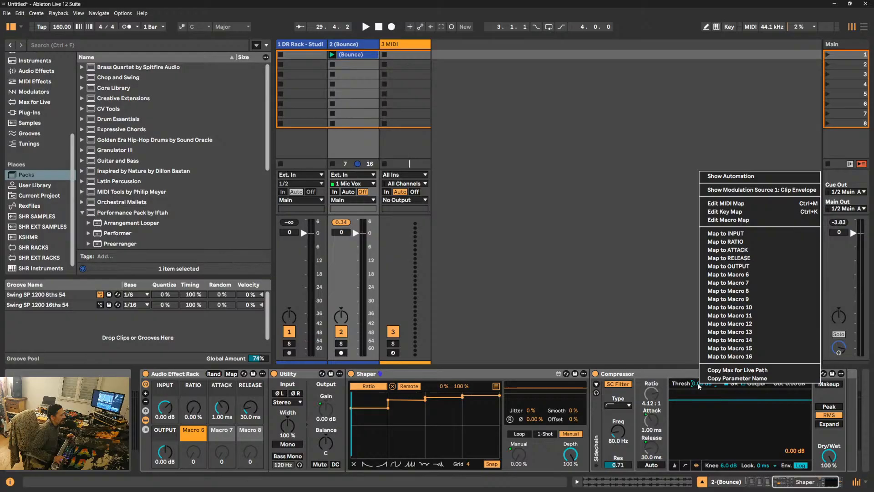
{"action": "left_click", "coordinate": [733, 274]}
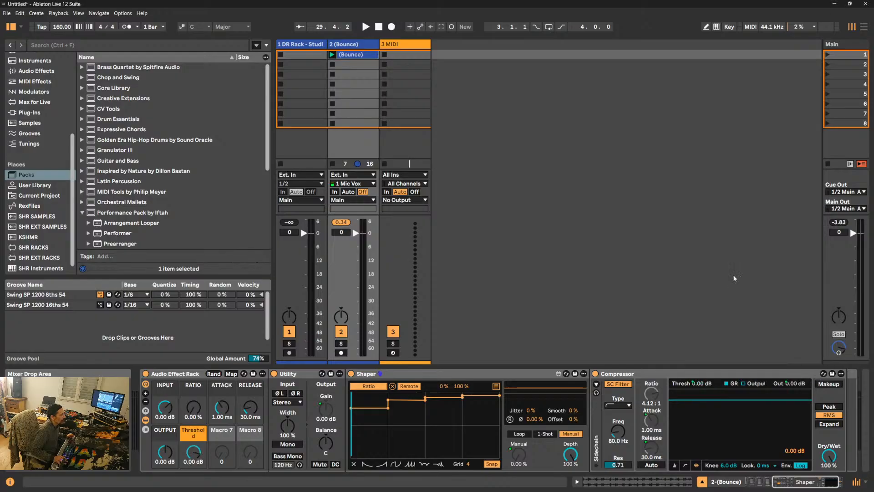
{"action": "left_click", "coordinate": [199, 433]}
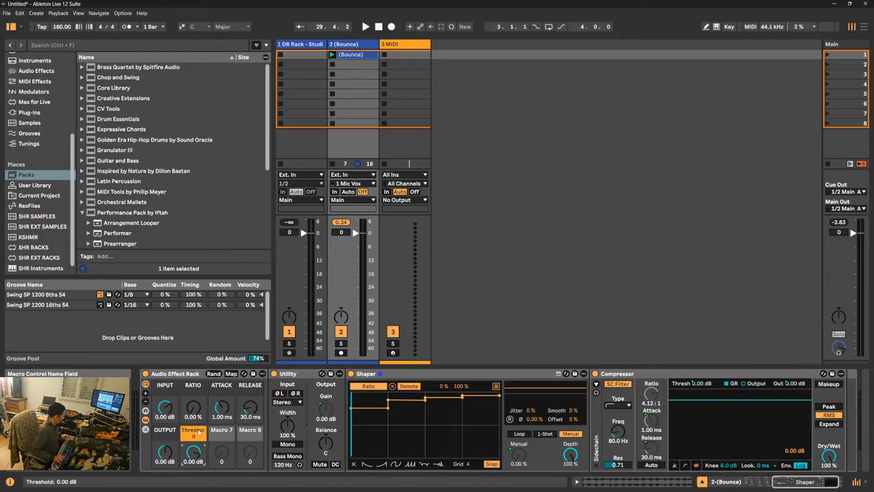
{"action": "key", "text": "ctrl+r"}
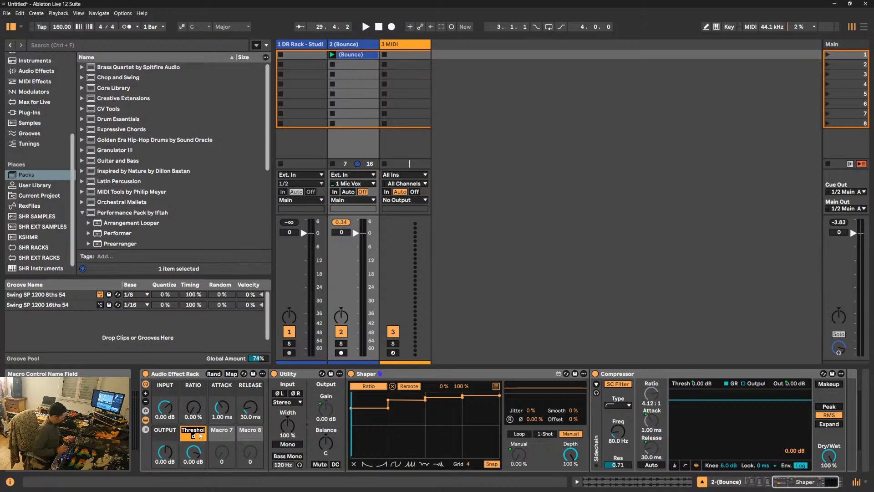
{"action": "type", "text": "THRESH"}
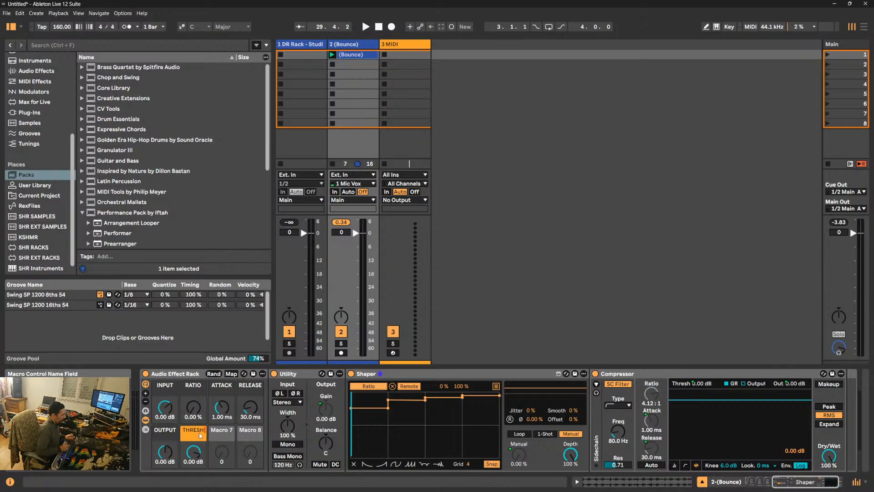
{"action": "key", "text": "Return"}
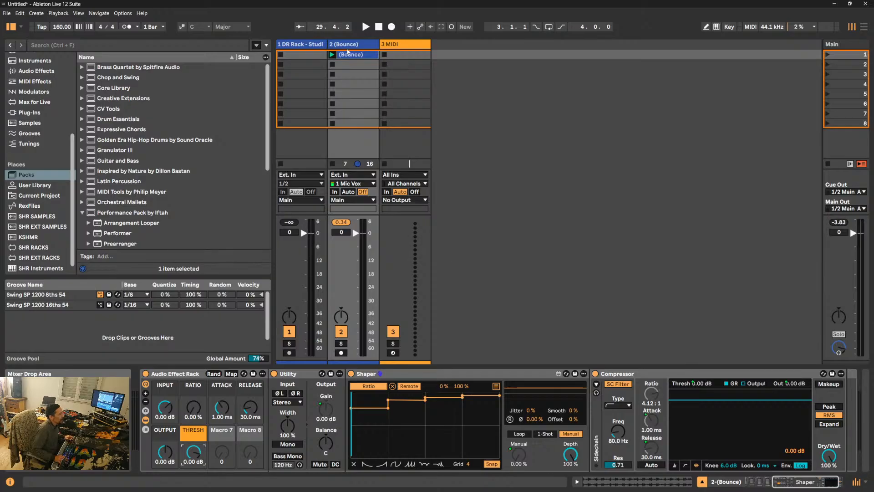
- Raise the Bounce clip's gain to 4.2 dB in an enlarged clip view, and close the view
{"action": "double_click", "coordinate": [360, 55]}
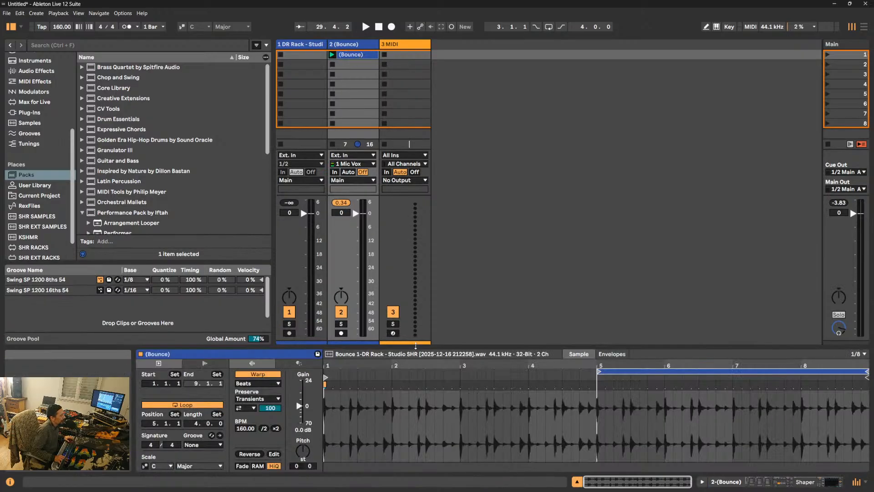
{"action": "left_click_drag", "start_coordinate": [415, 346], "coordinate": [410, 184]}
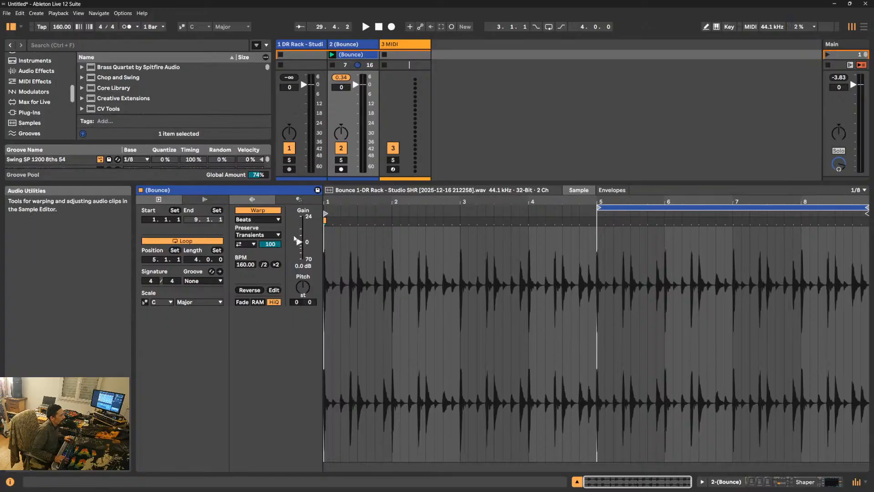
{"action": "left_click_drag", "start_coordinate": [300, 244], "coordinate": [299, 238]}
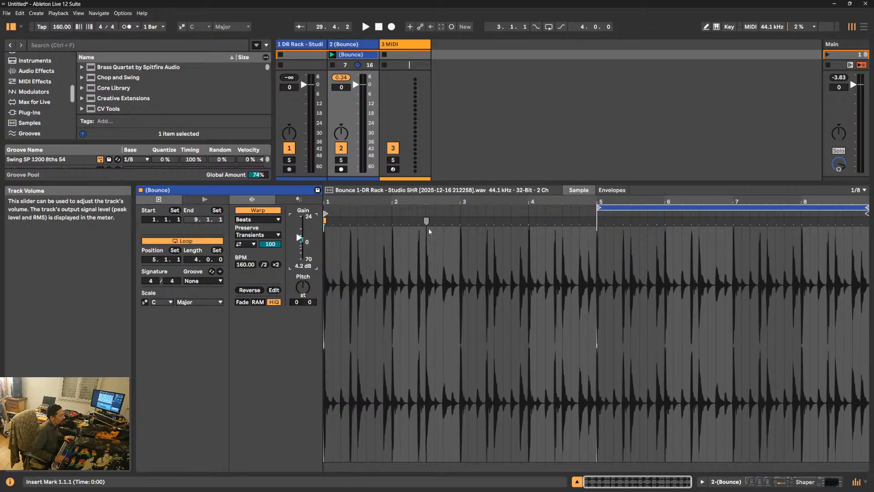
{"action": "left_click_drag", "start_coordinate": [398, 182], "coordinate": [387, 455]}
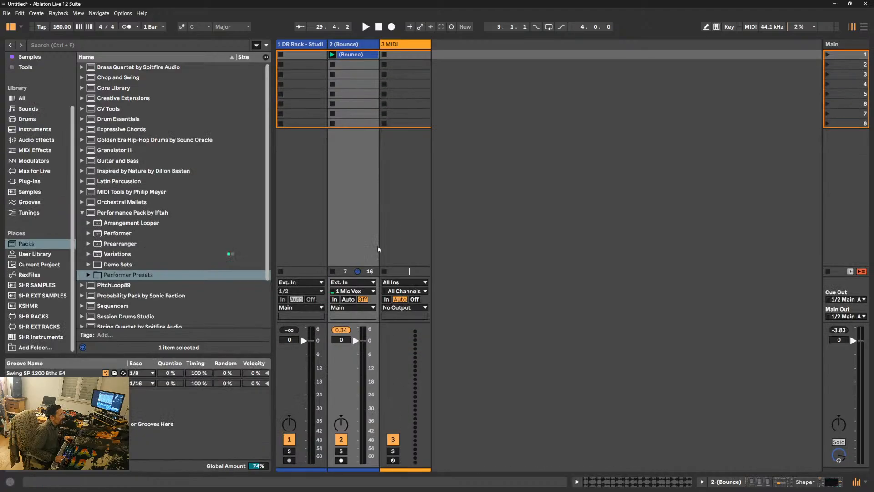
- Reopen the Bounce track's devices, raise the RATIO macro to 100 % and set the THRESH macro to -12 dB during playback
{"action": "double_click", "coordinate": [338, 47]}
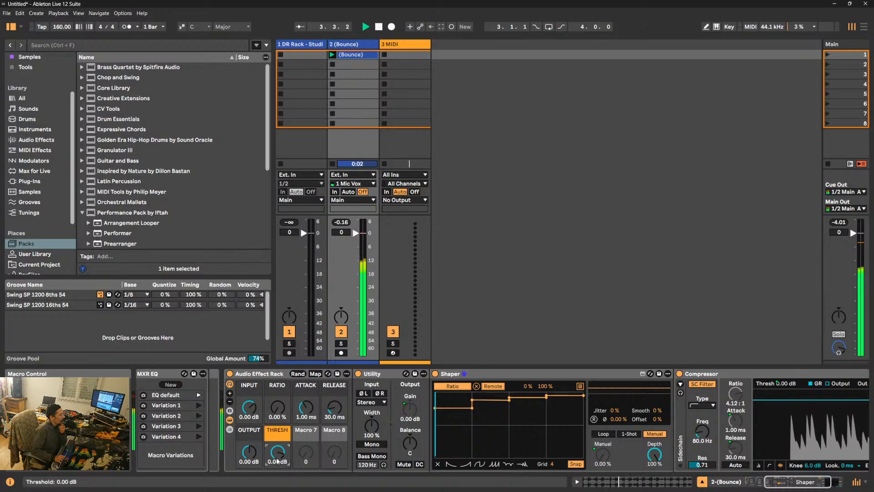
{"action": "left_click_drag", "start_coordinate": [283, 411], "coordinate": [283, 350]}
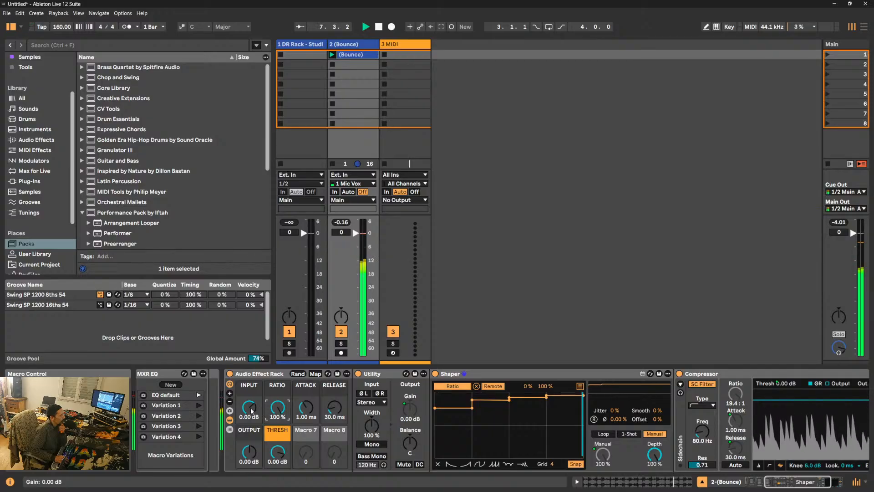
{"action": "left_click_drag", "start_coordinate": [277, 452], "coordinate": [277, 465]}
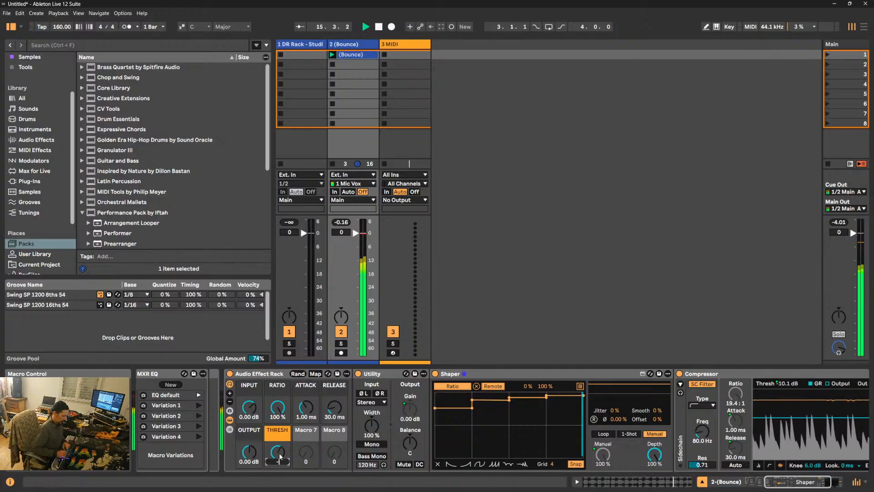
{"action": "type", "text": "-12"}
{"action": "key", "text": "Return"}
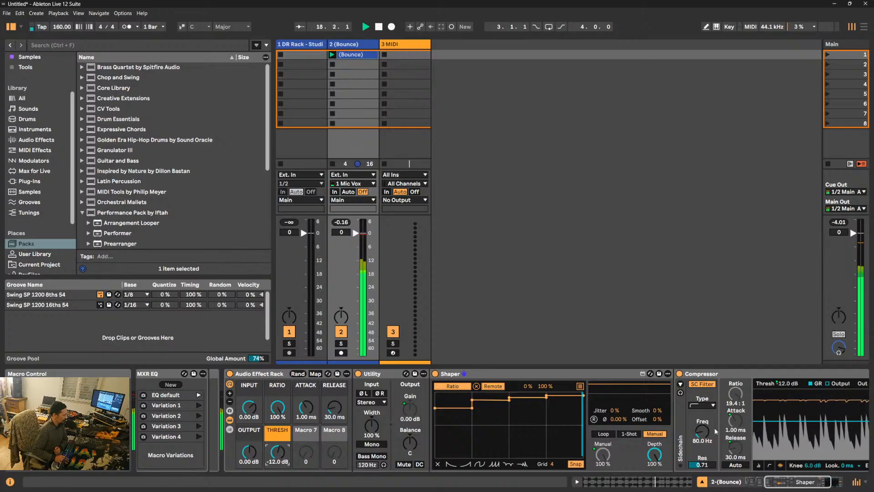
- Map the Compressor's Peak/RMS/Expand mode to Macro 7 and colour that macro orange like THRESH
{"action": "left_click_drag", "start_coordinate": [823, 481], "coordinate": [827, 482]}
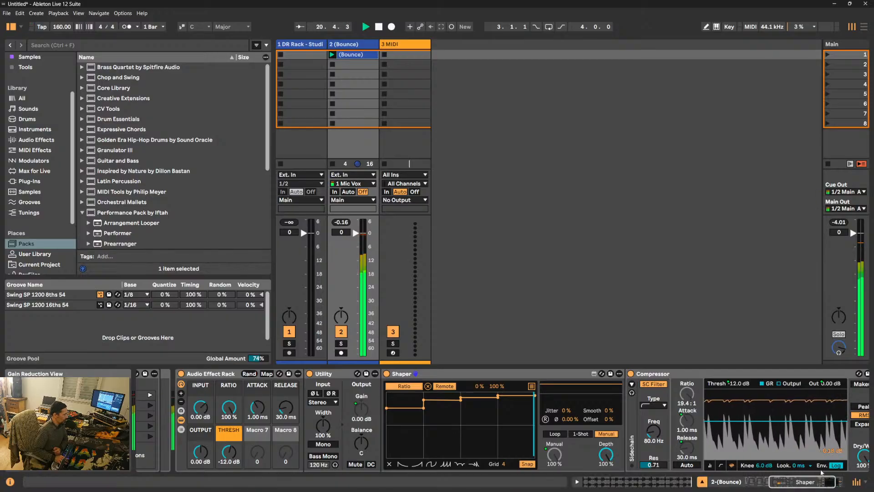
{"action": "left_click_drag", "start_coordinate": [817, 485], "coordinate": [823, 485]}
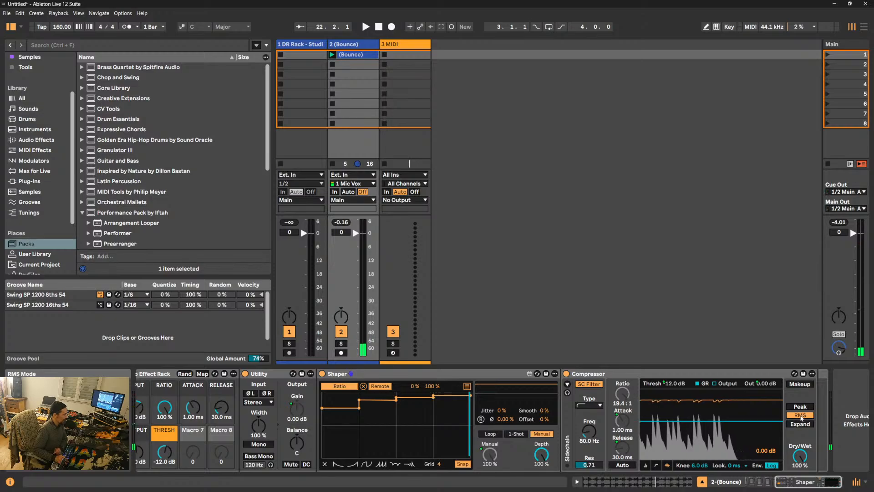
{"action": "right_click", "coordinate": [802, 419]}
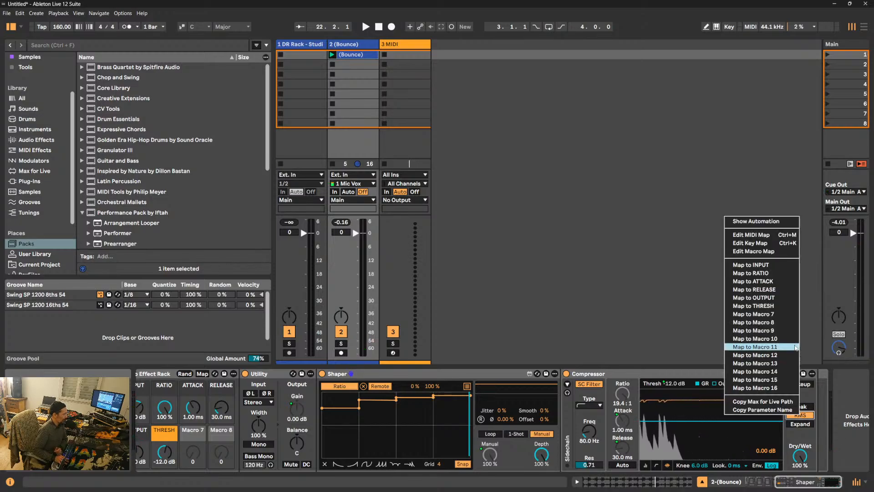
{"action": "left_click", "coordinate": [778, 314]}
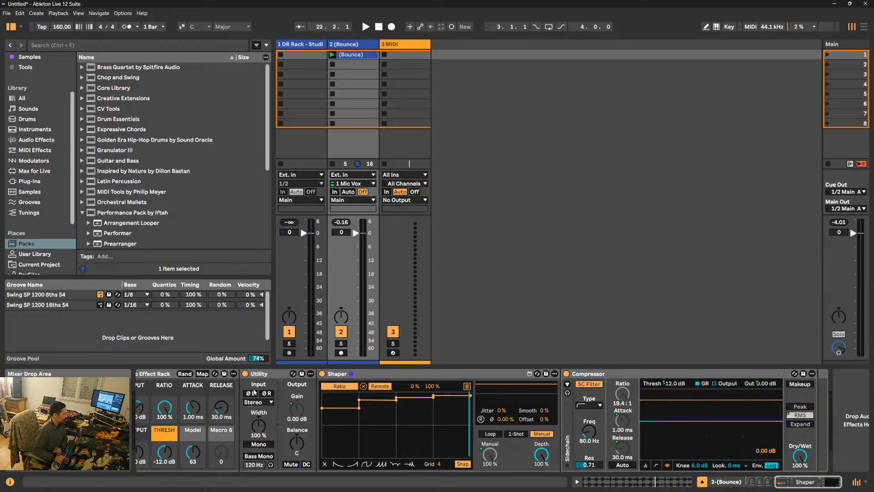
{"action": "right_click", "coordinate": [188, 438]}
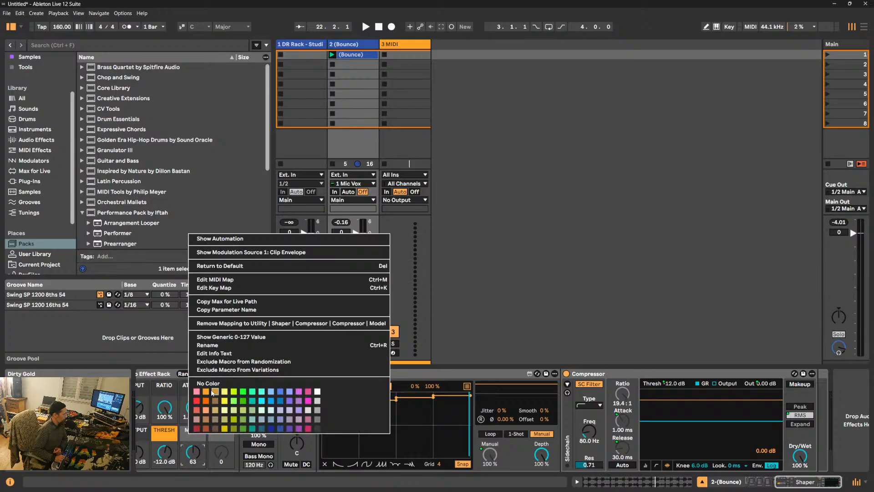
{"action": "left_click", "coordinate": [212, 391]}
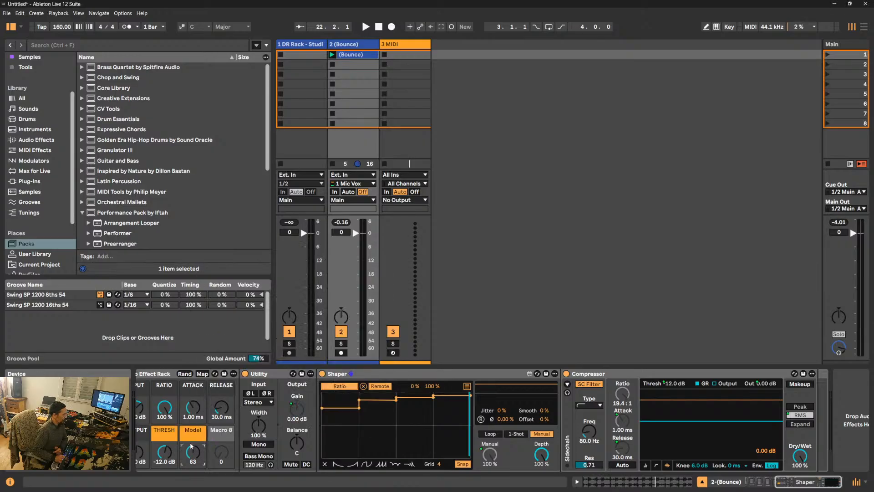
- Limit the Model macro's mapping range to a maximum of RMS, and leave macro mapping
{"action": "left_click", "coordinate": [807, 427]}
{"action": "left_click", "coordinate": [202, 373]}
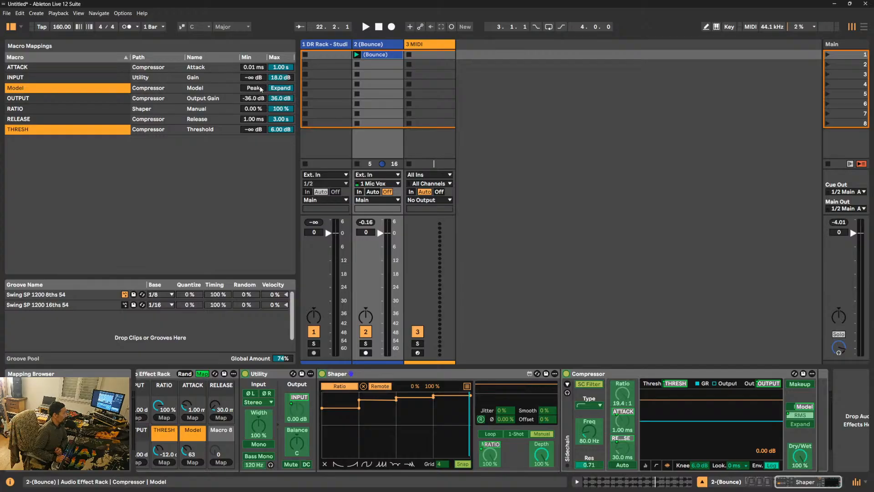
{"action": "left_click", "coordinate": [288, 91]}
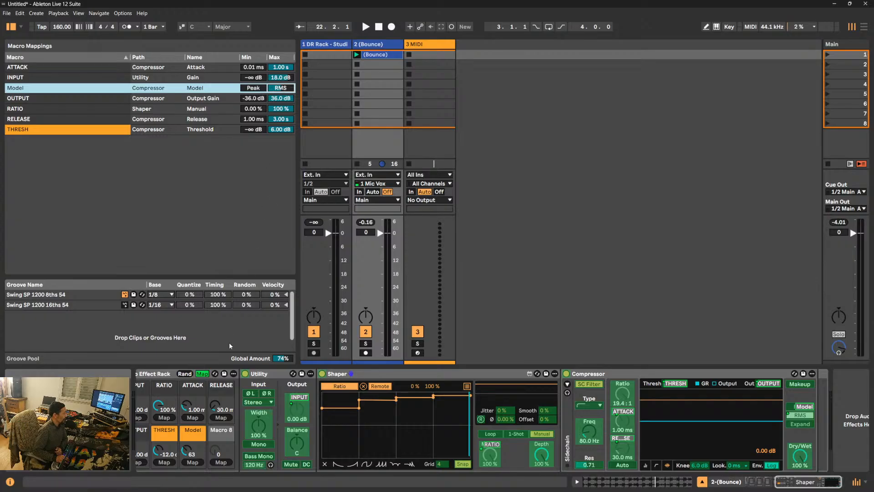
{"action": "left_click", "coordinate": [202, 373]}
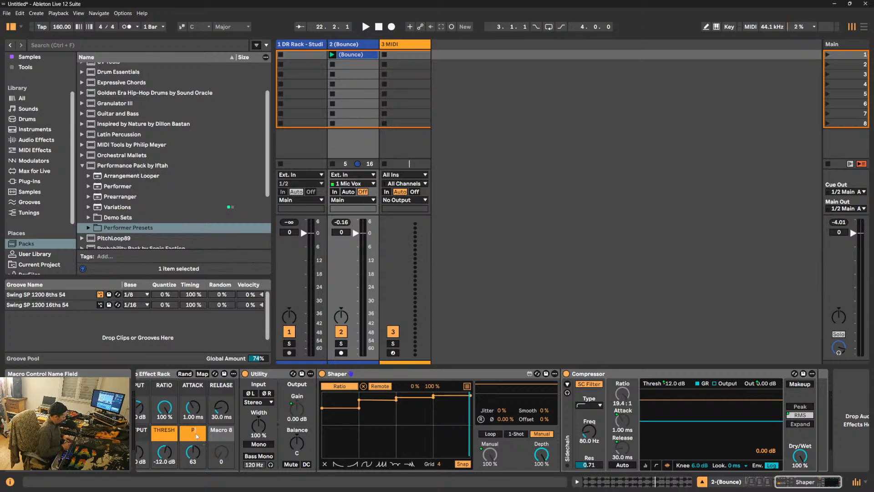
- Rename the Model macro PEAK / RMS and select the Audio Effect Rack
{"action": "type", "text": "K / RM"}
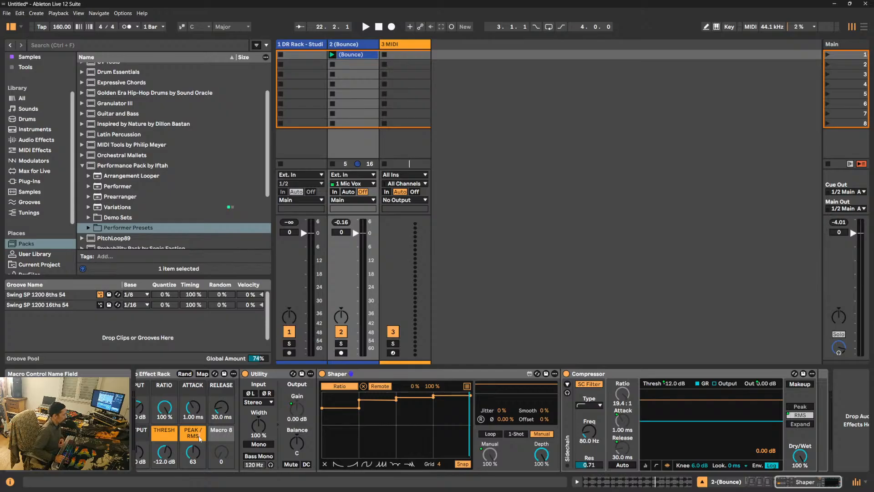
{"action": "type", "text": "S"}
{"action": "left_click", "coordinate": [158, 376]}
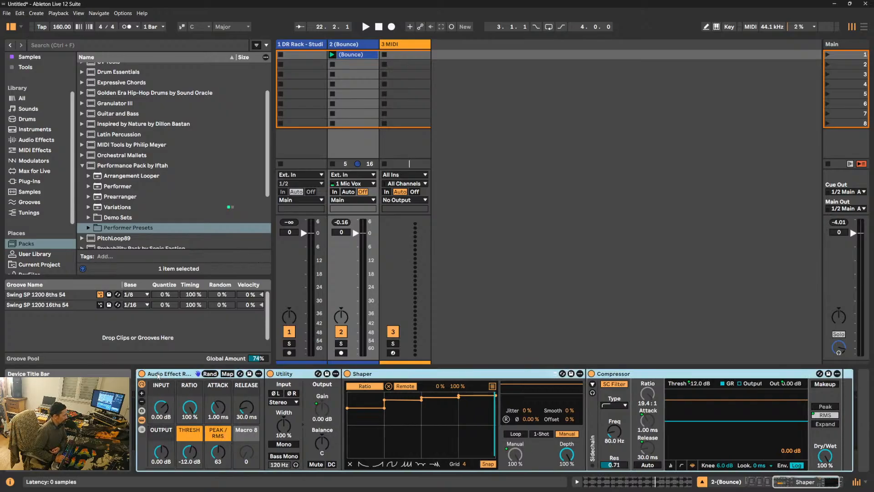
- Sweep the PEAK / RMS macro to 127 and down to 0, and audition the compression in playback
{"action": "left_click", "coordinate": [218, 461]}
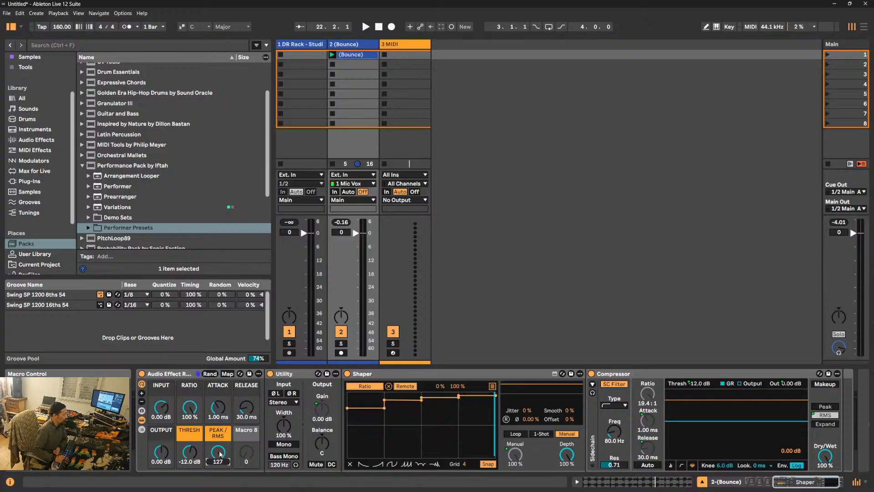
{"action": "left_click_drag", "start_coordinate": [219, 454], "coordinate": [220, 490]}
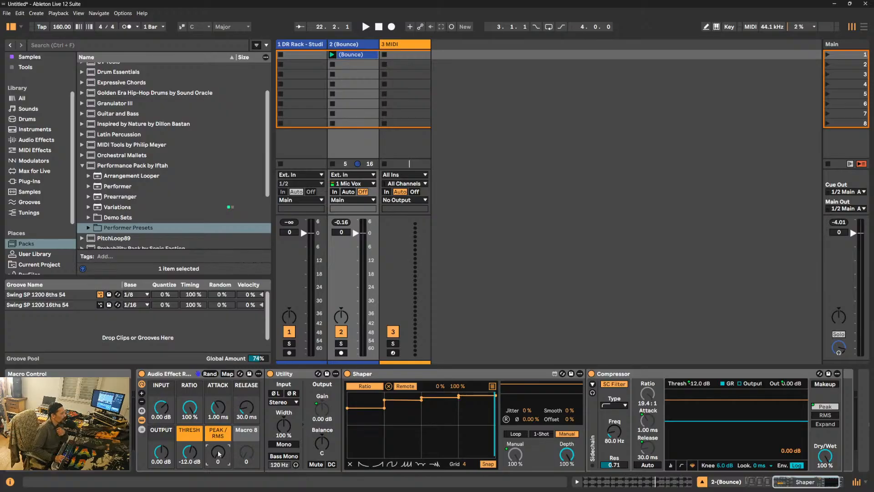
{"action": "key", "text": "space"}
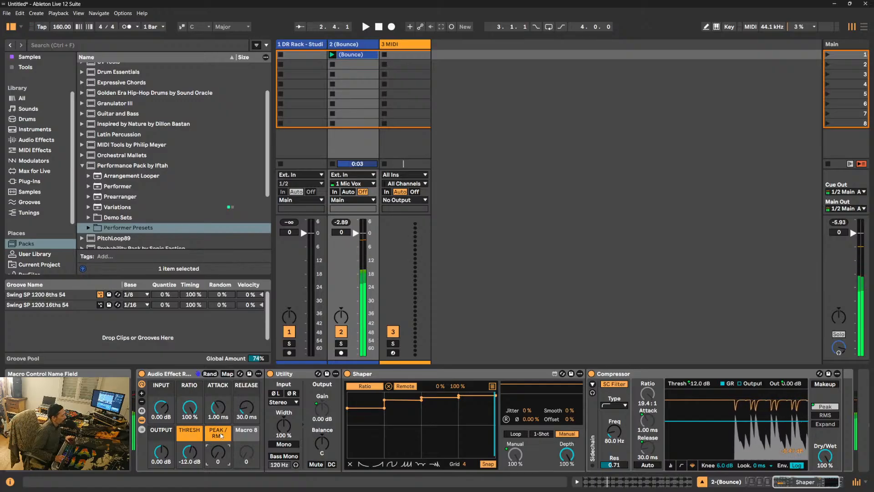
- Exclude the PEAK / RMS and THRESH macros from randomization
{"action": "right_click", "coordinate": [221, 435]}
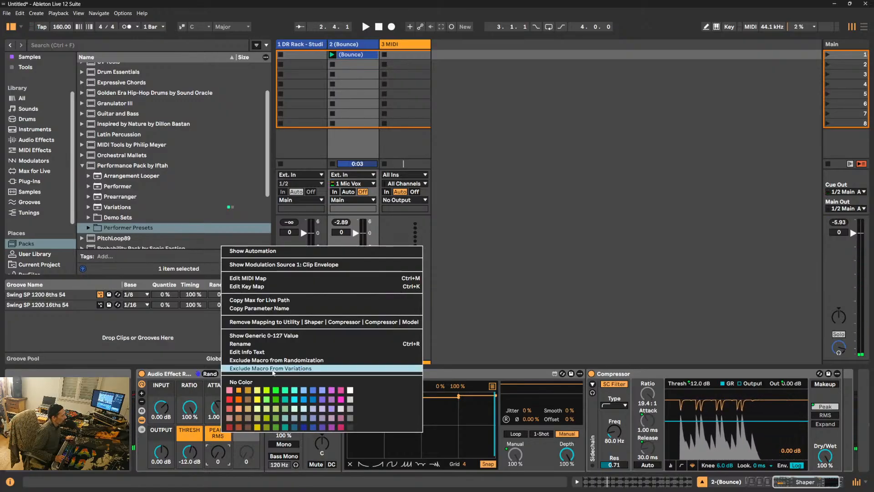
{"action": "left_click", "coordinate": [284, 360]}
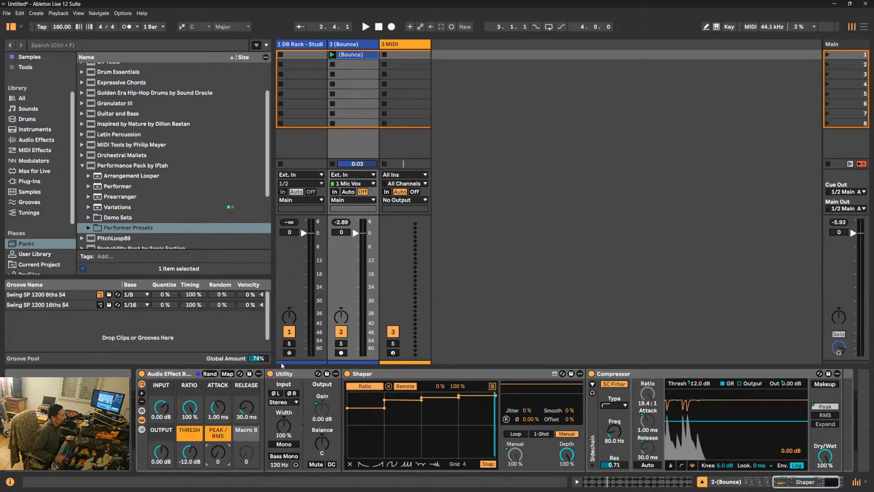
{"action": "right_click", "coordinate": [192, 433]}
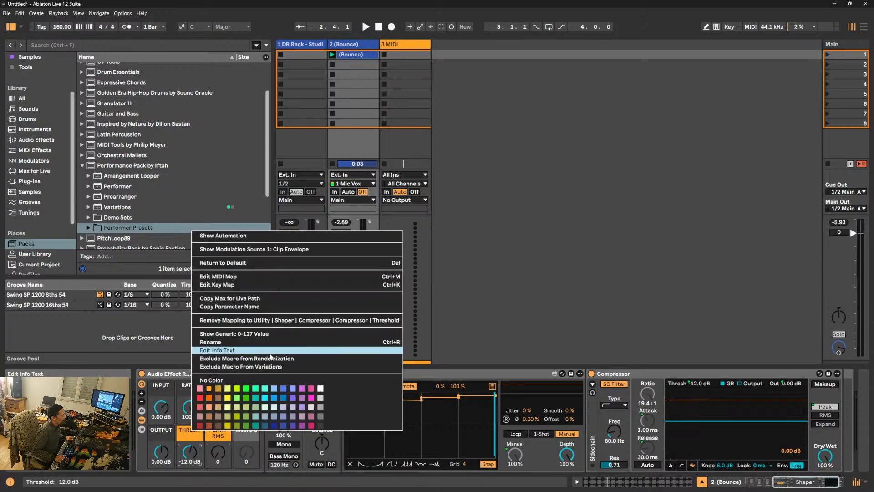
{"action": "left_click", "coordinate": [272, 359]}
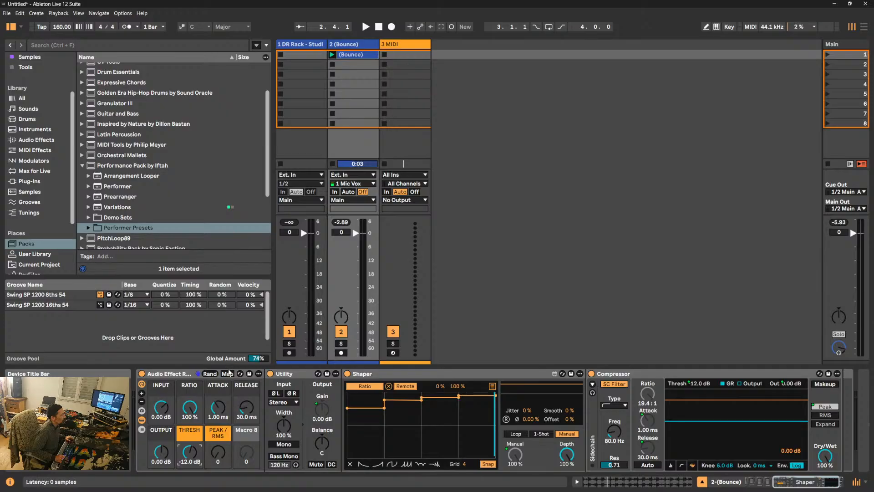
- Set the maximum of the OUTPUT macro's Output Gain mapping to 18 dB
{"action": "left_click", "coordinate": [227, 373]}
{"action": "left_click", "coordinate": [277, 88]}
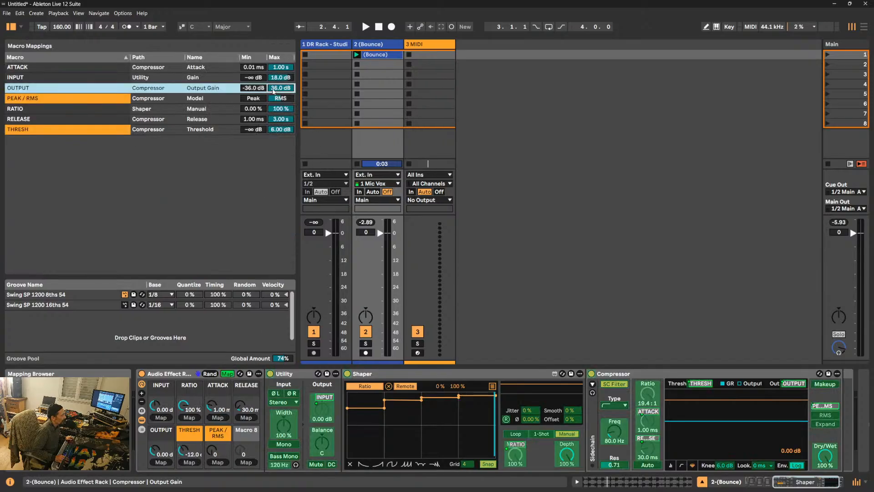
{"action": "type", "text": "18"}
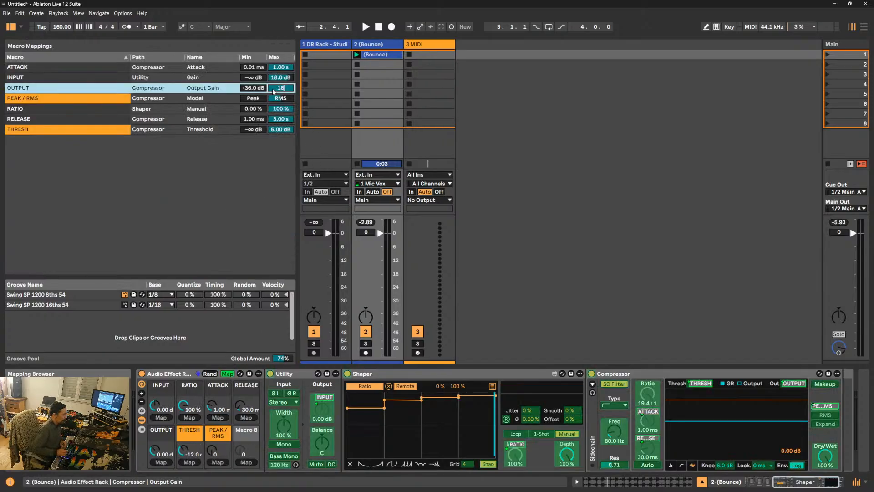
{"action": "key", "text": "Return"}
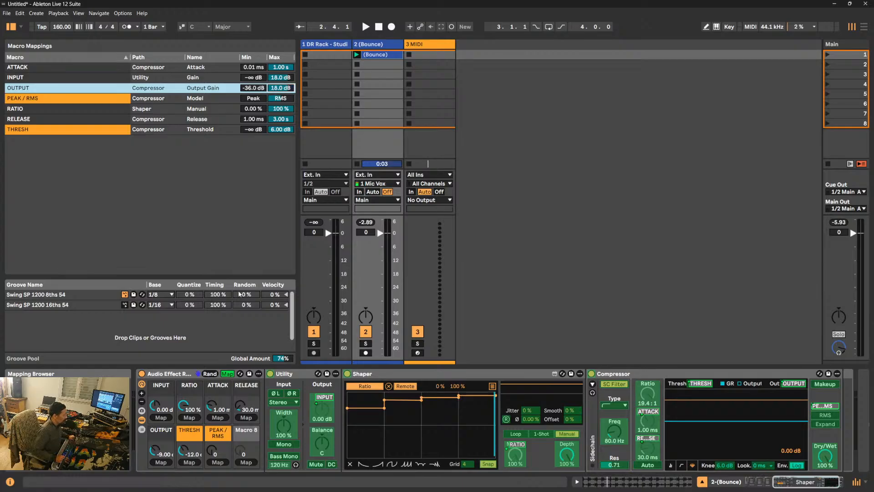
- Leave macro mapping, reset the OUTPUT macro to 0 dB and exclude it from randomization
{"action": "left_click", "coordinate": [227, 374]}
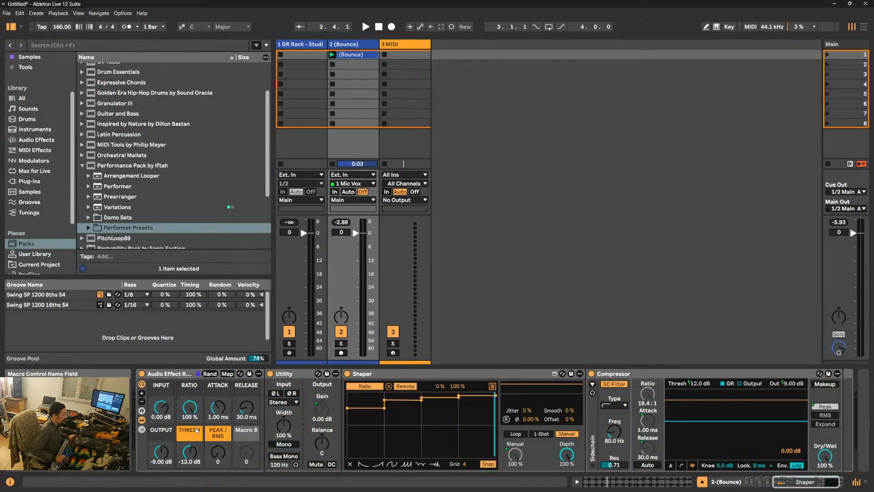
{"action": "left_click", "coordinate": [163, 453]}
{"action": "key", "text": "Delete"}
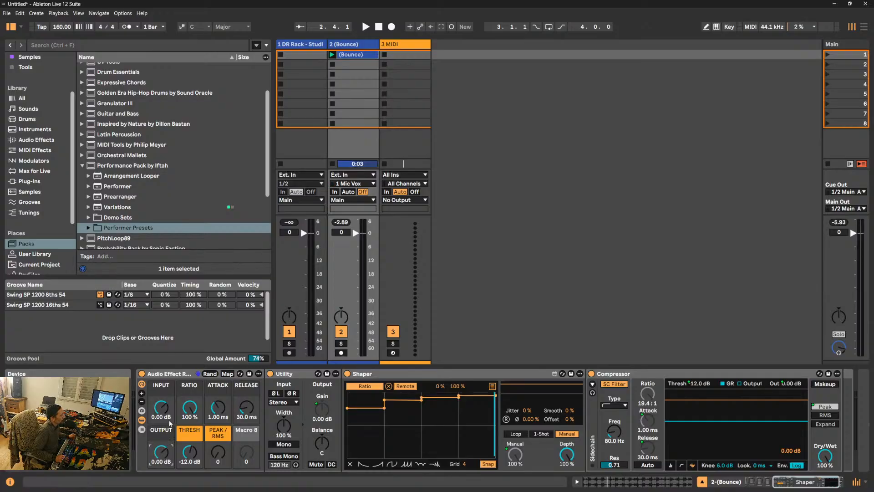
{"action": "right_click", "coordinate": [167, 431]}
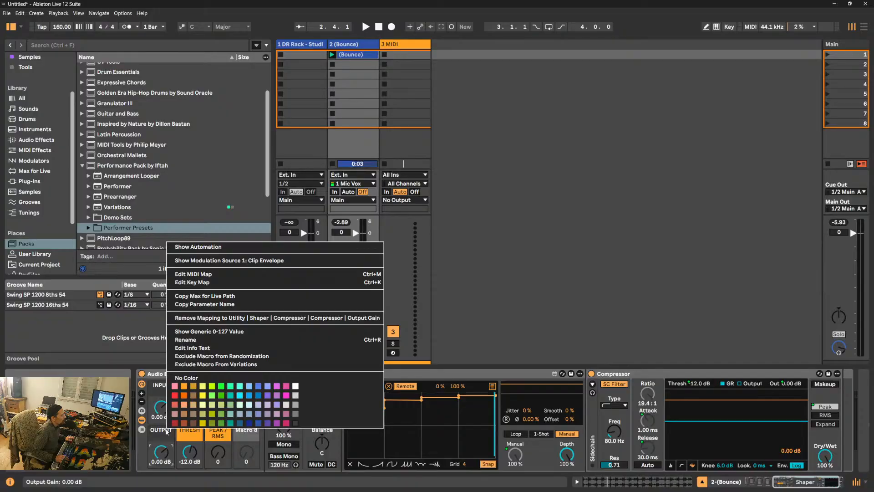
{"action": "left_click", "coordinate": [235, 356]}
- Audition the rack in playback, setting the THRESH macro to -9 dB and the INPUT macro to about 8.4 dB
{"action": "key", "text": "space"}
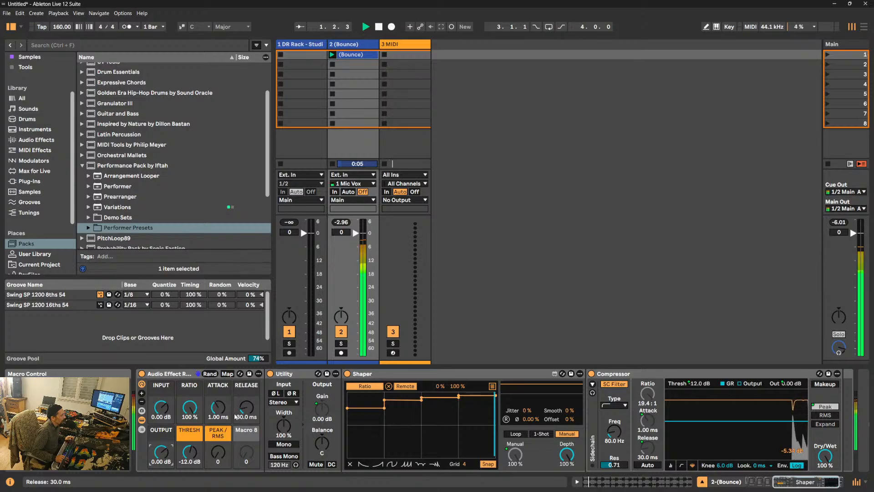
{"action": "left_click_drag", "start_coordinate": [161, 407], "coordinate": [161, 426]}
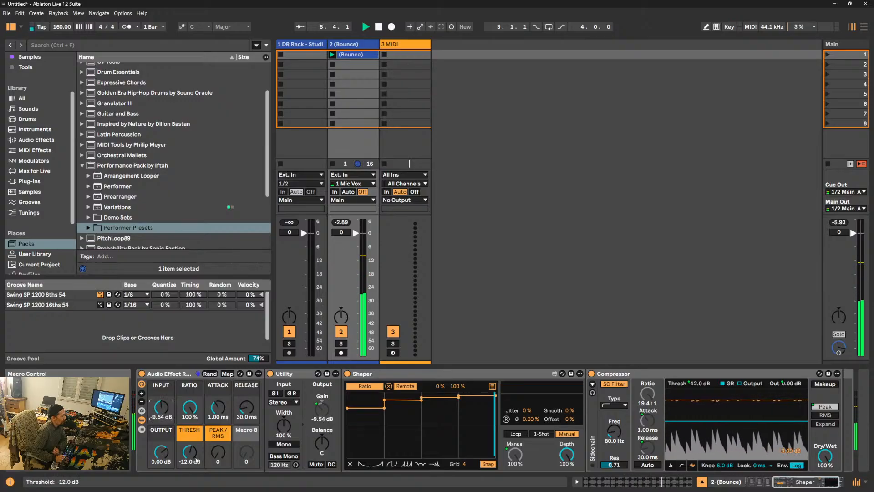
{"action": "left_click_drag", "start_coordinate": [192, 455], "coordinate": [192, 445]}
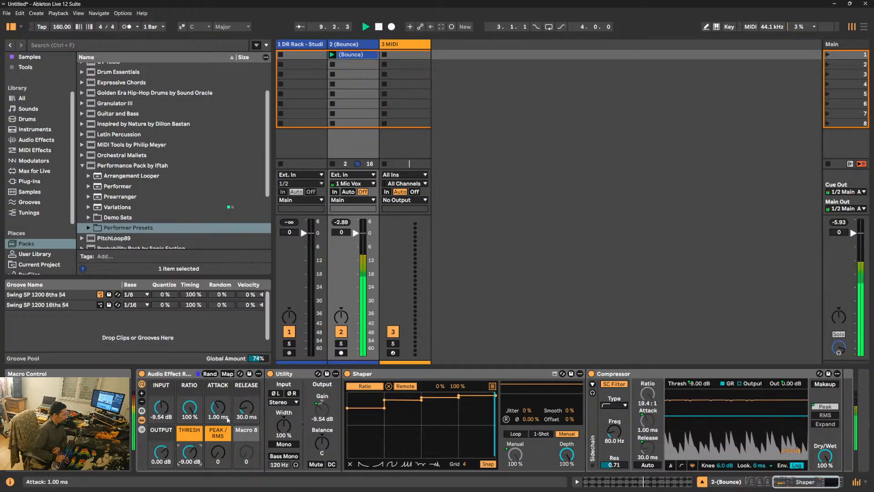
{"action": "left_click_drag", "start_coordinate": [170, 417], "coordinate": [170, 397]}
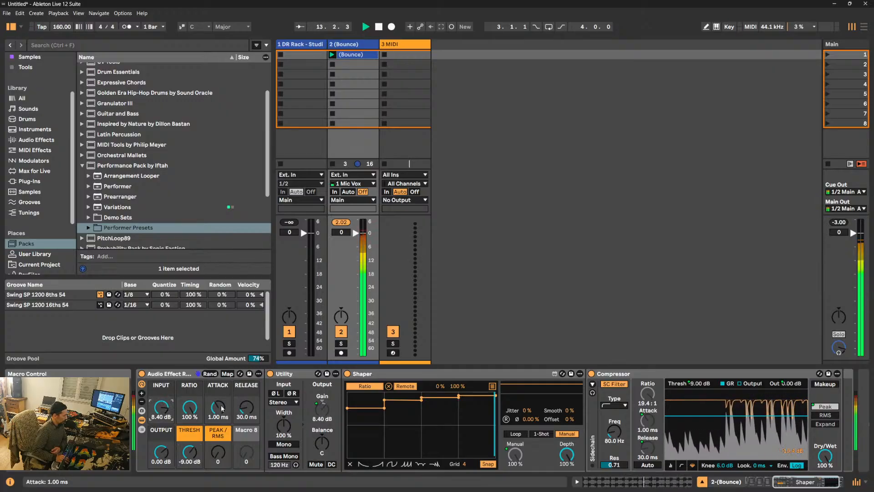
- Set ATTACK to 0.01 ms, RELEASE to 180 ms, OUTPUT to about -2.4 dB and PEAK / RMS to 127 during playback
{"action": "left_click_drag", "start_coordinate": [247, 408], "coordinate": [218, 430]}
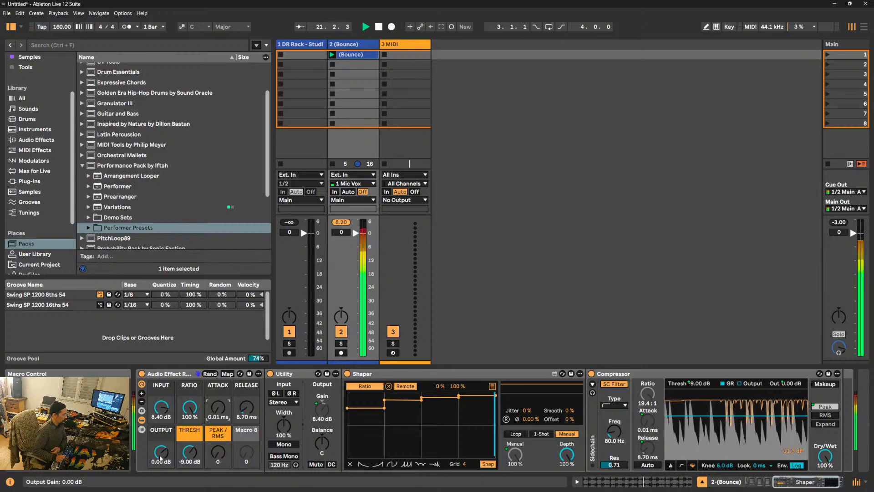
{"action": "left_click_drag", "start_coordinate": [160, 457], "coordinate": [161, 451]}
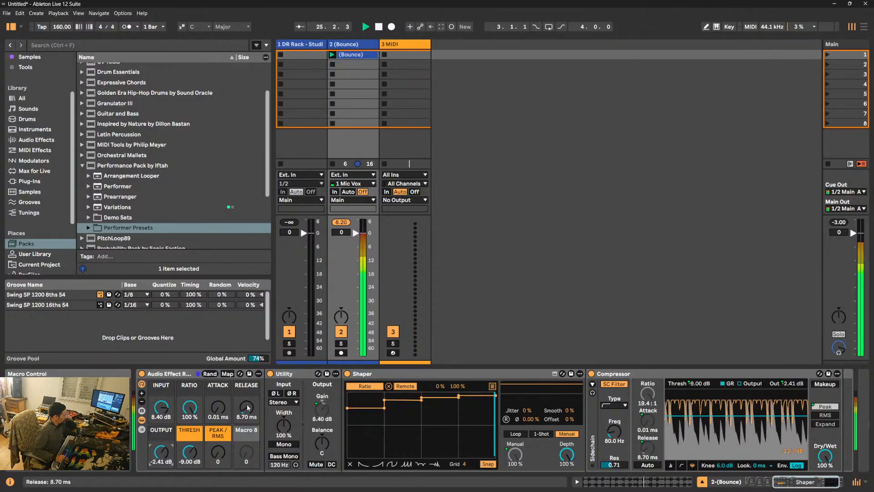
{"action": "left_click_drag", "start_coordinate": [246, 406], "coordinate": [247, 401]}
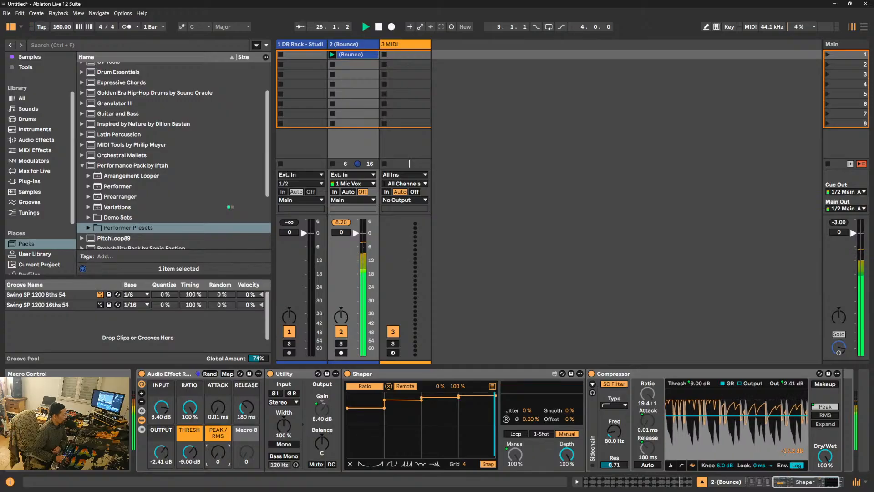
{"action": "left_click_drag", "start_coordinate": [218, 452], "coordinate": [218, 444]}
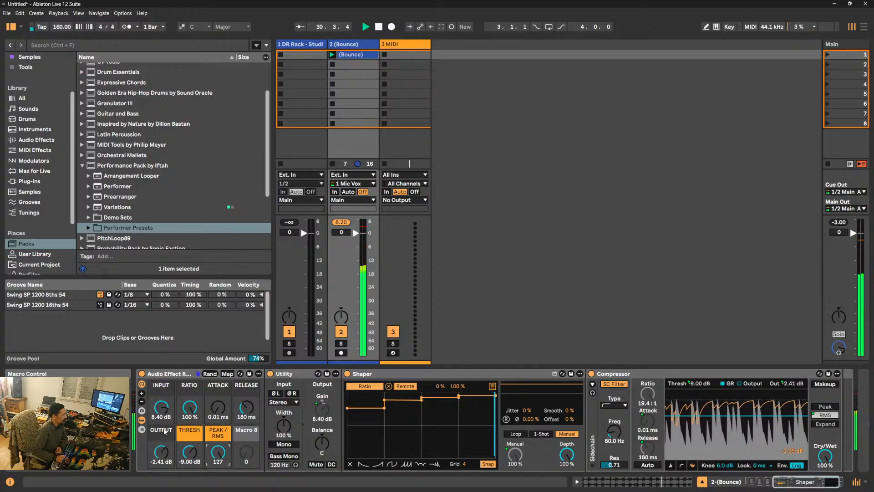
- Set INPUT to 18 dB and OUTPUT to about -8.8 dB, and compare the sound with the rack bypassed and active
{"action": "left_click_drag", "start_coordinate": [162, 408], "coordinate": [162, 398]}
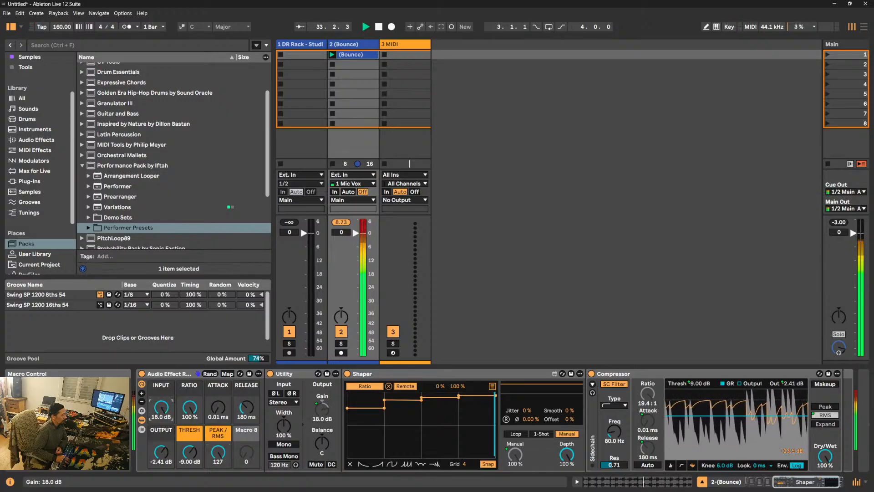
{"action": "mouse_move", "coordinate": [162, 451]}
{"action": "left_mouse_down"}
{"action": "mouse_move", "coordinate": [161, 461]}
{"action": "mouse_move", "coordinate": [161, 447]}
{"action": "left_mouse_up"}
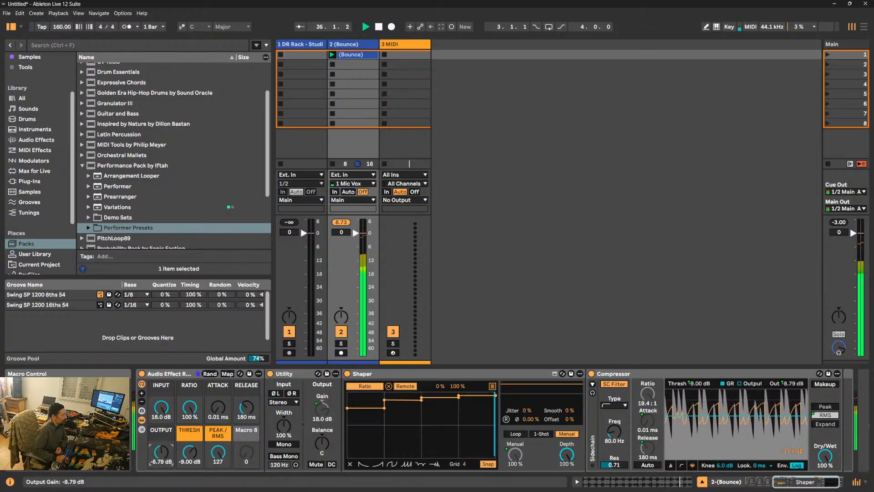
{"action": "left_click", "coordinate": [142, 374]}
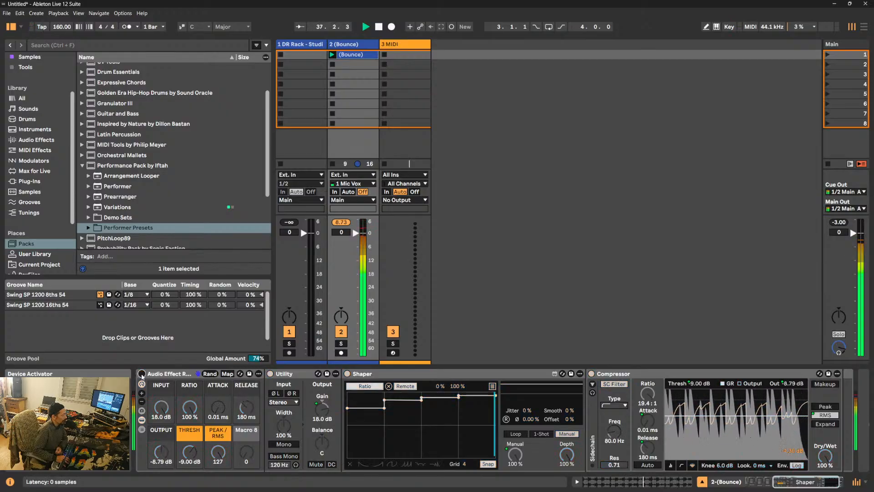
{"action": "left_click", "coordinate": [142, 373]}
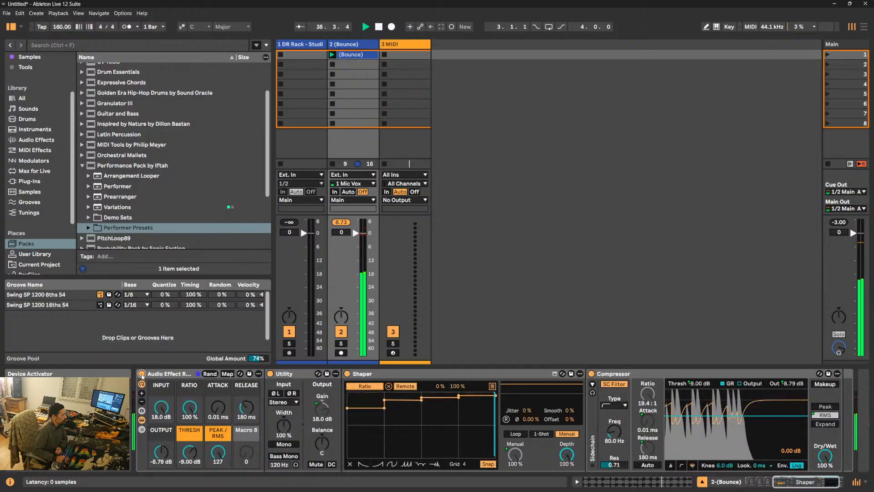
- Set the THRESH macro to -12 dB
{"action": "left_click_drag", "start_coordinate": [218, 452], "coordinate": [179, 468]}
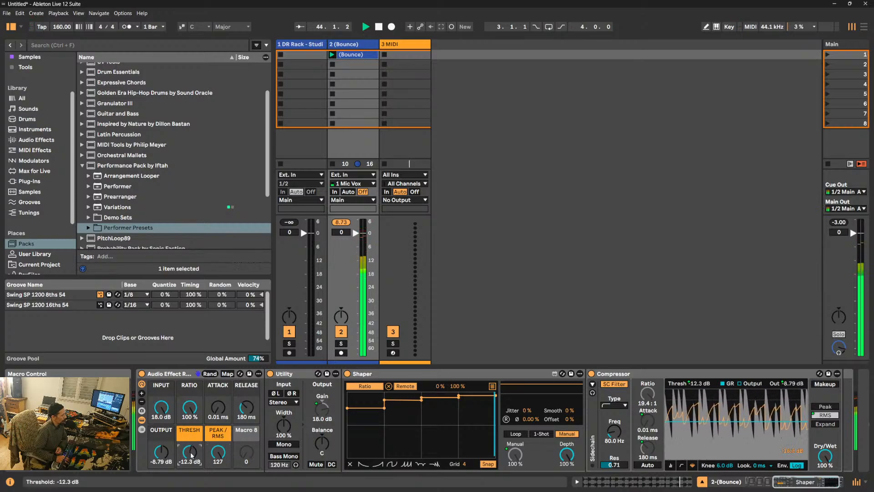
{"action": "type", "text": "-12"}
{"action": "key", "text": "Return"}
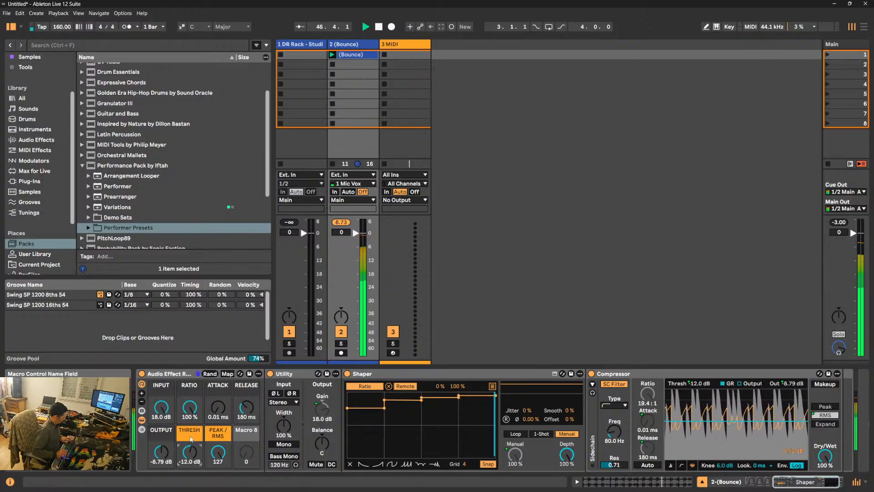
- Rename the THRESH macro FIXED THRESHOLD
{"action": "left_click", "coordinate": [191, 439]}
{"action": "key", "text": "ctrl+r"}
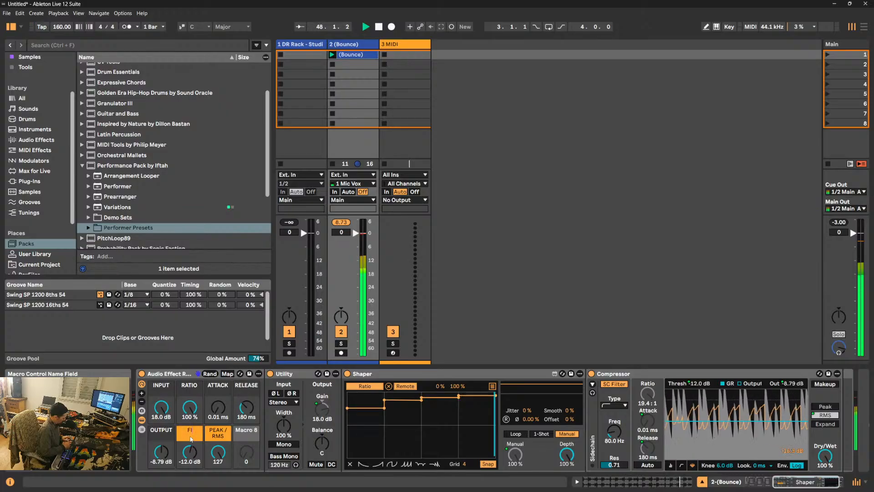
{"action": "type", "text": "FIXED TH"}
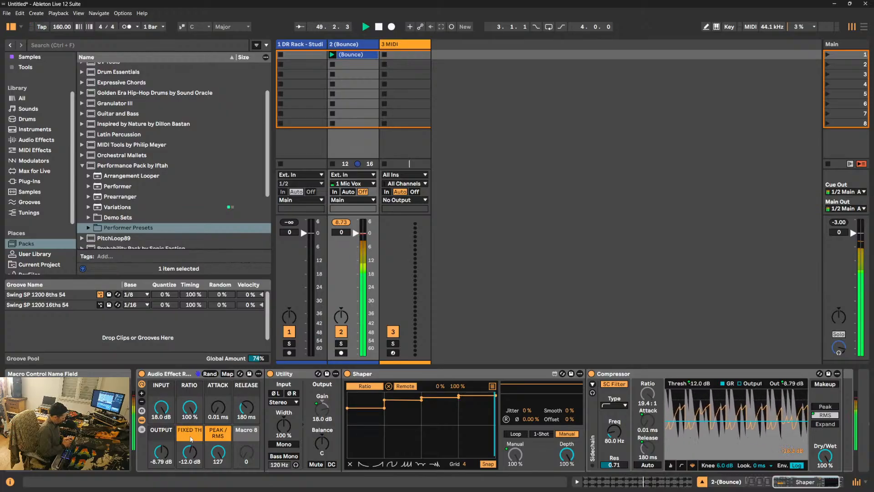
{"action": "type", "text": "RESHOLD"}
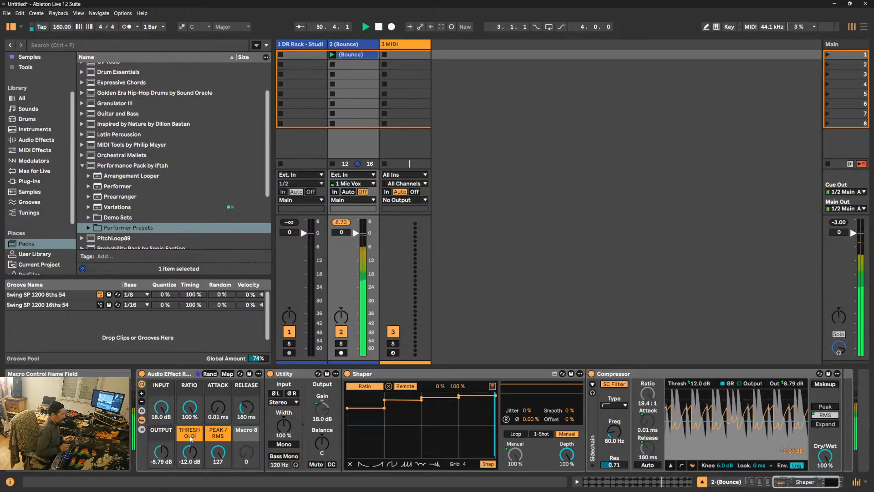
{"action": "key", "text": "Return"}
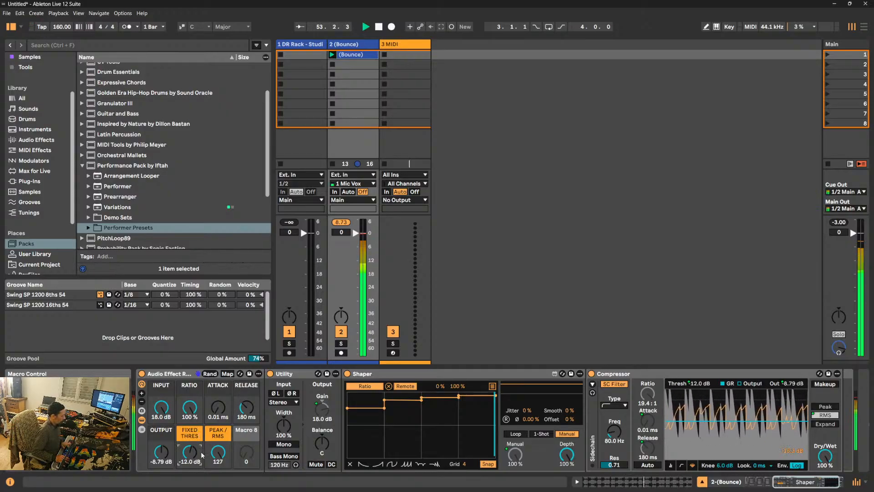
- Restart playback and set INPUT to about 5 dB, ATTACK to 31.9 ms, RELEASE to 261 ms and OUTPUT to about -6.2 dB
{"action": "key", "text": "space"}
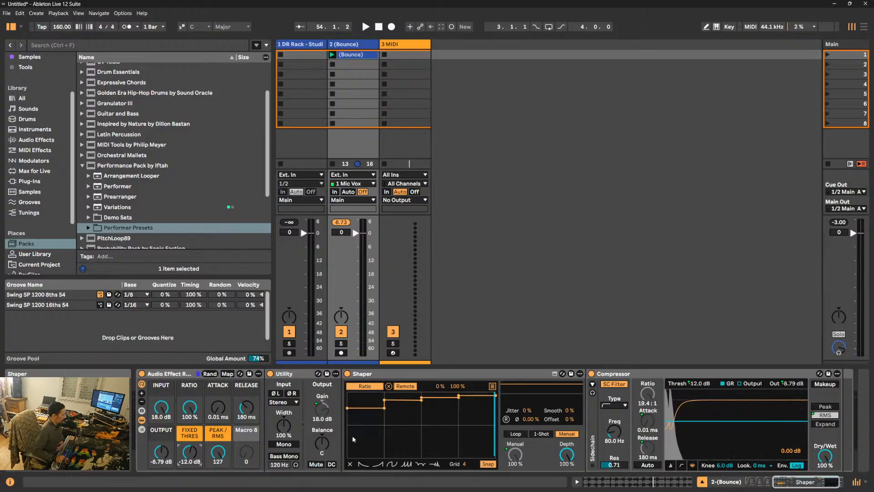
{"action": "key", "text": "space"}
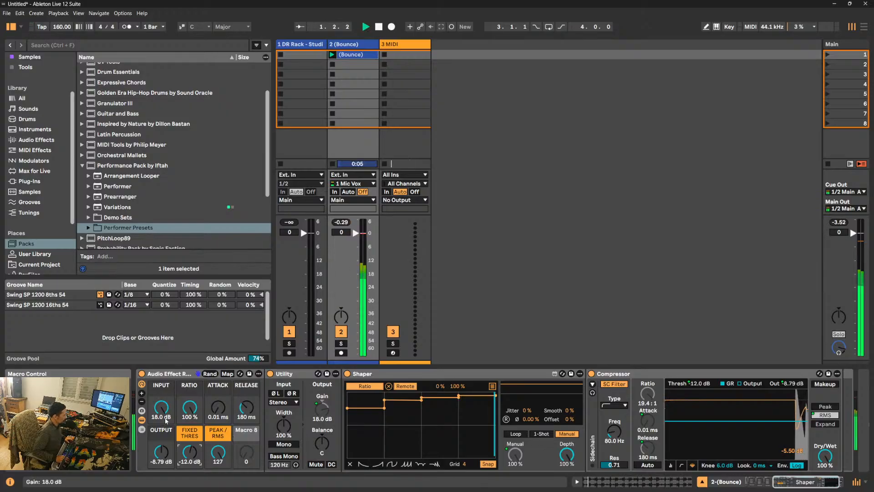
{"action": "left_click_drag", "start_coordinate": [162, 412], "coordinate": [161, 437]}
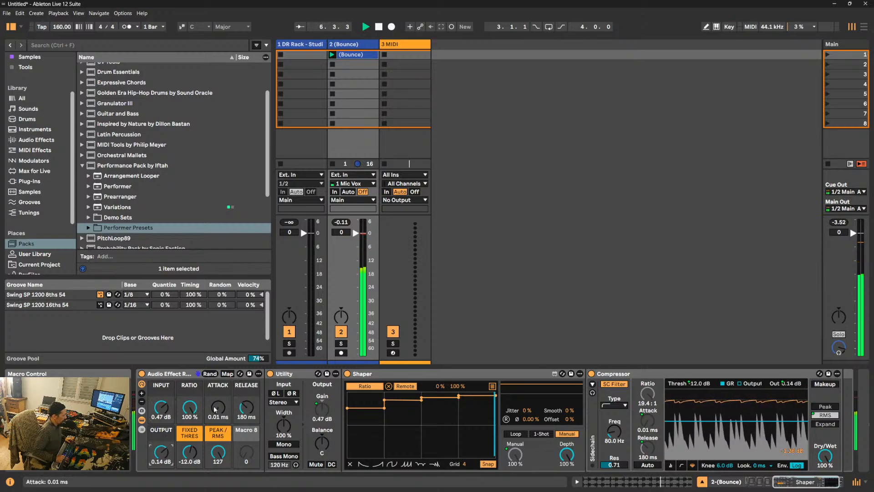
{"action": "left_click_drag", "start_coordinate": [214, 409], "coordinate": [246, 409]}
{"action": "left_click_drag", "start_coordinate": [162, 408], "coordinate": [161, 402]}
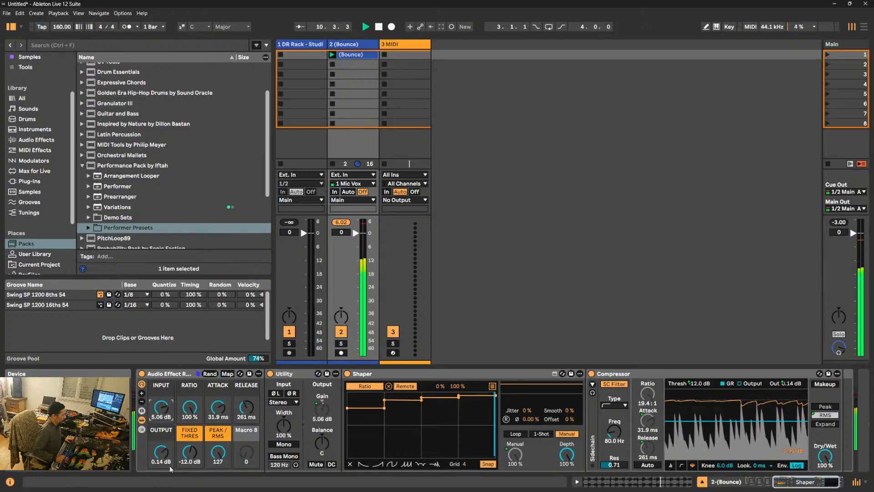
{"action": "left_click_drag", "start_coordinate": [162, 453], "coordinate": [163, 460]}
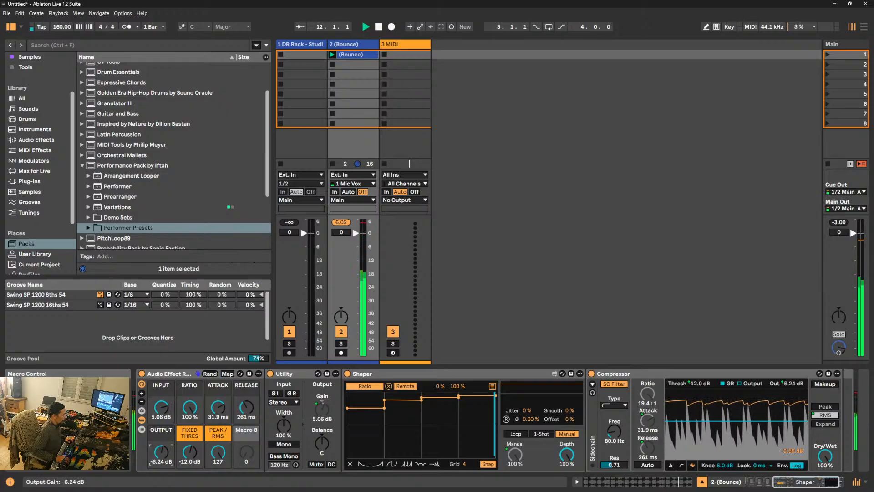
- Stop playback and set the FIXED THRESHOLD macro to -18 dB
{"action": "key", "text": "space"}
{"action": "left_click", "coordinate": [192, 456]}
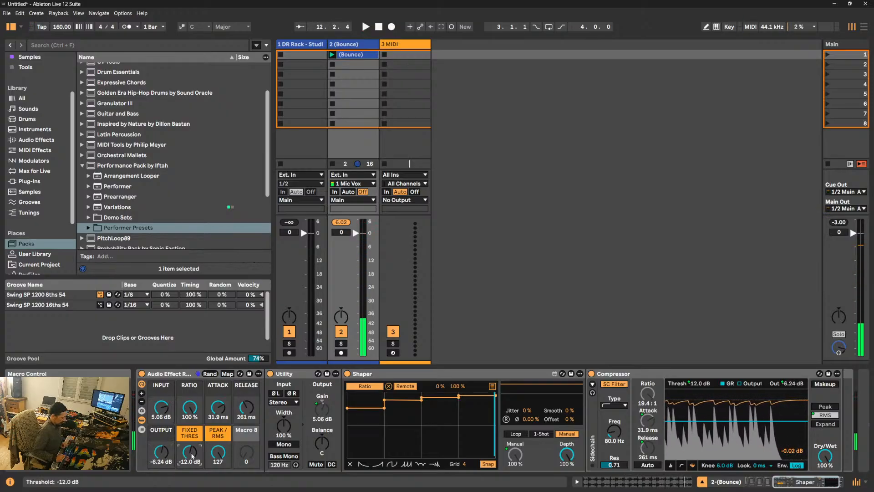
{"action": "type", "text": "-18"}
{"action": "key", "text": "Return"}
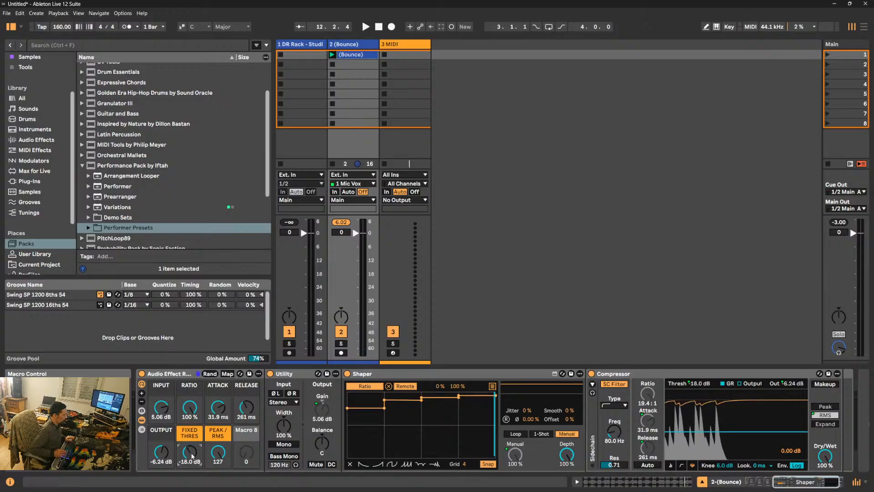
- Audition the compressor in playback, setting INPUT to 18 dB, RELEASE to about 4.4 ms and ATTACK to 0.07 ms
{"action": "left_click", "coordinate": [162, 407]}
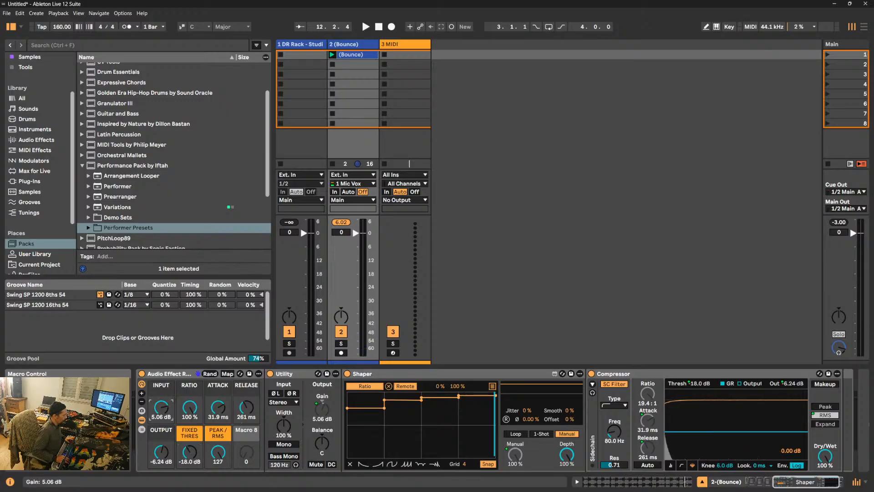
{"action": "key", "text": "space"}
{"action": "mouse_move", "coordinate": [162, 408]}
{"action": "left_mouse_down"}
{"action": "mouse_move", "coordinate": [162, 428]}
{"action": "mouse_move", "coordinate": [161, 410]}
{"action": "left_mouse_up"}
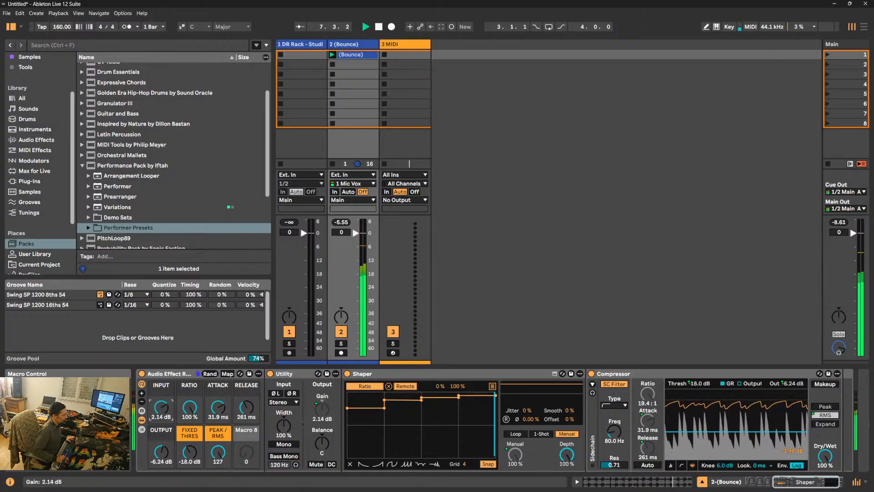
{"action": "left_click_drag", "start_coordinate": [162, 409], "coordinate": [162, 384]}
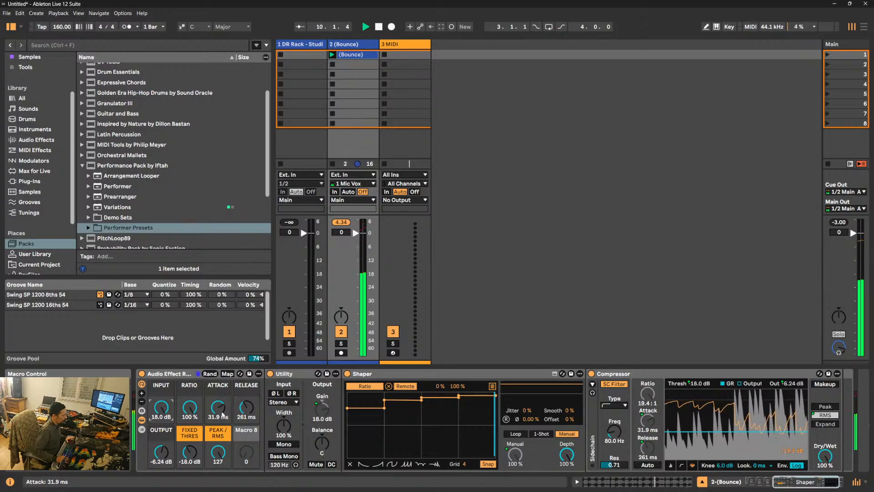
{"action": "left_click_drag", "start_coordinate": [246, 407], "coordinate": [246, 444]}
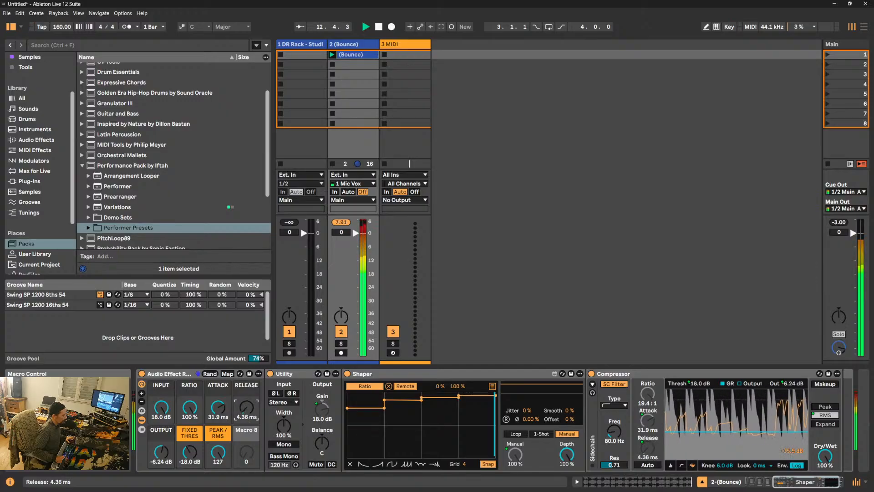
{"action": "left_click_drag", "start_coordinate": [227, 409], "coordinate": [228, 446]}
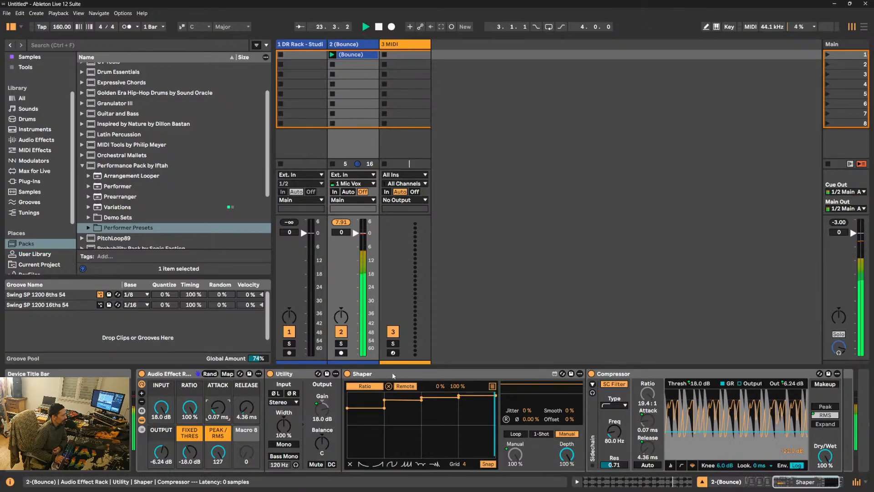
- Rename the Shaper device RATIO and collapse it
{"action": "left_click", "coordinate": [376, 374]}
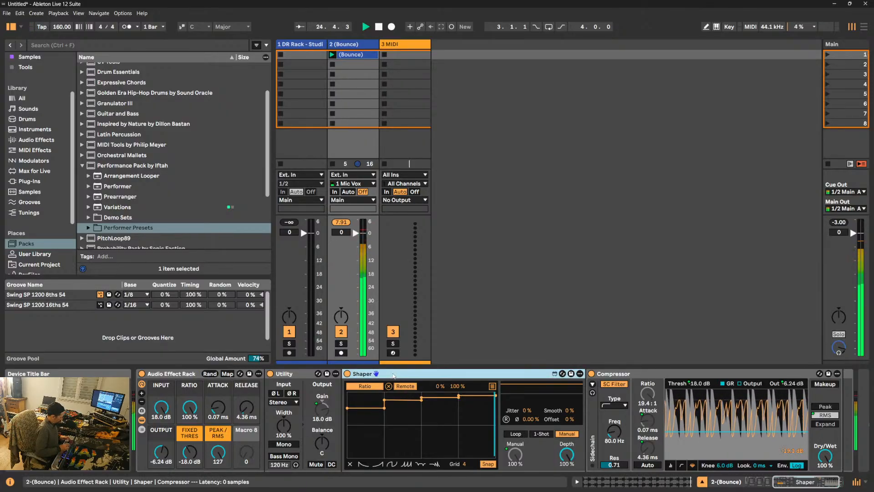
{"action": "key", "text": "ctrl+r"}
{"action": "type", "text": "RATIO"}
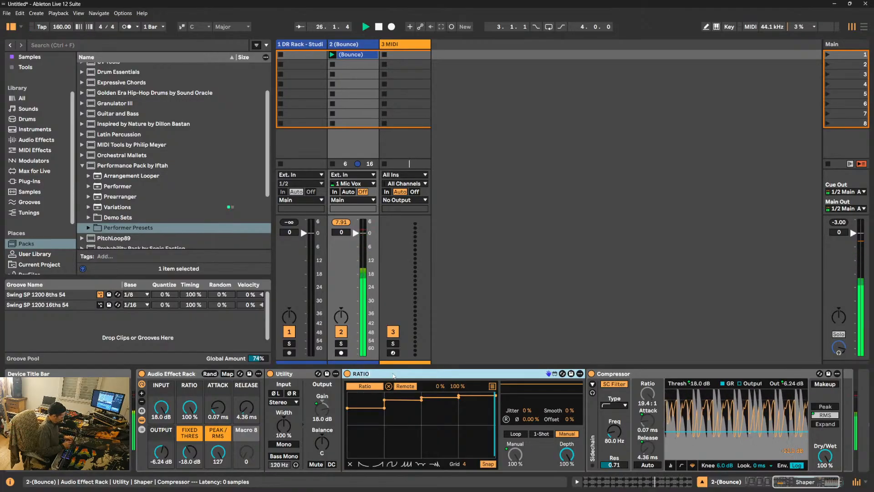
{"action": "key", "text": "Return"}
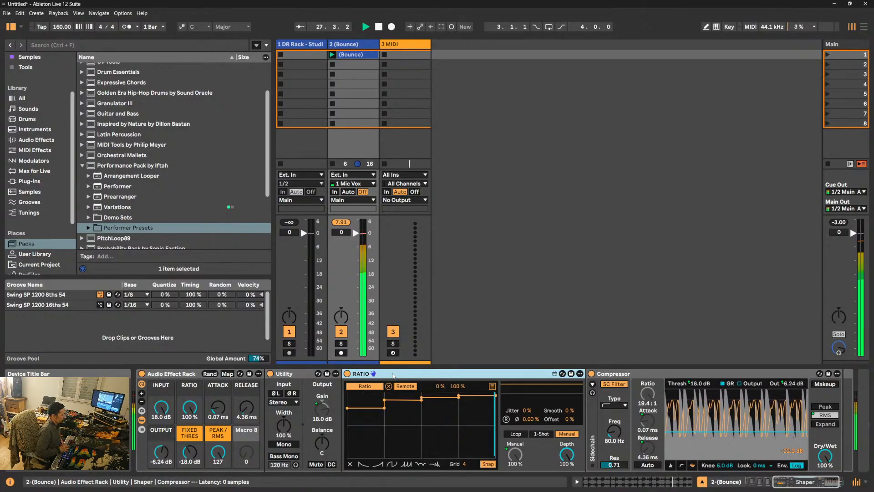
{"action": "double_click", "coordinate": [394, 375]}
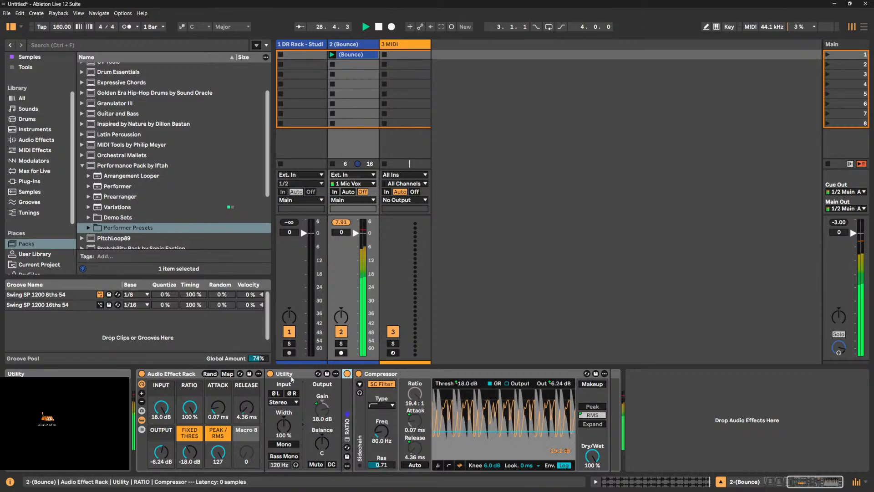
- Rename the Utility device INPUT and stop playback
{"action": "key", "text": "ctrl+r"}
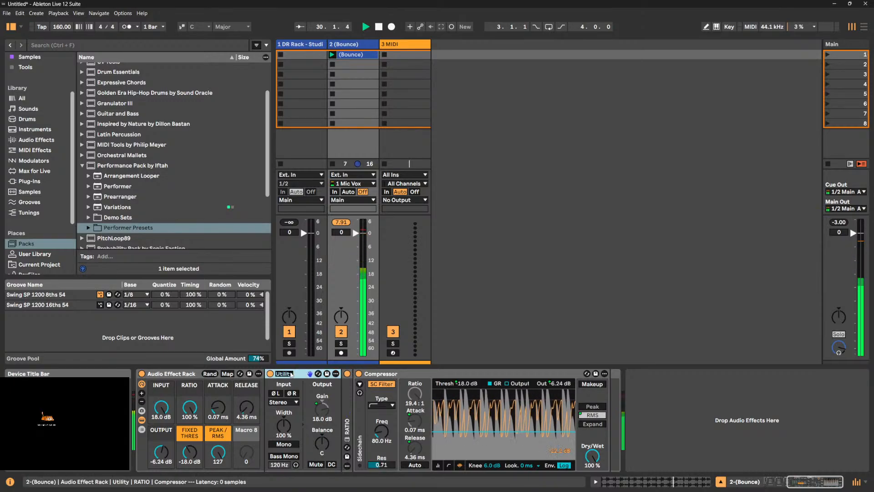
{"action": "type", "text": "INPUT"}
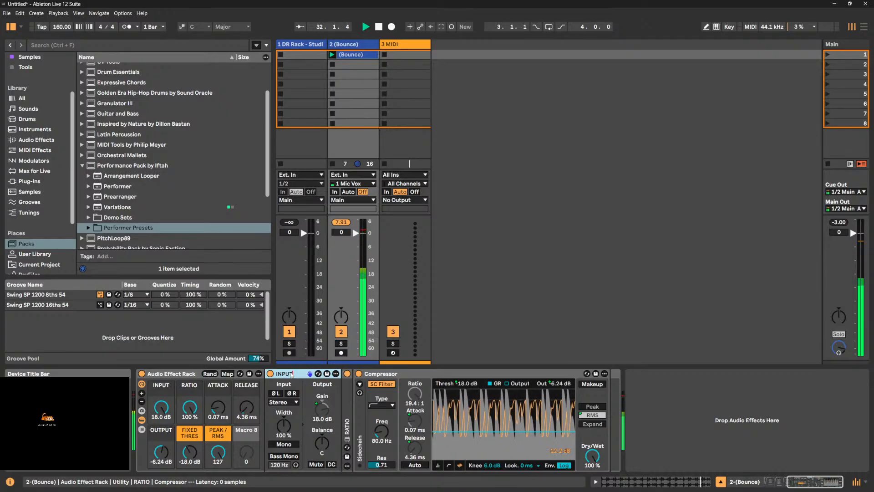
{"action": "key", "text": "Return"}
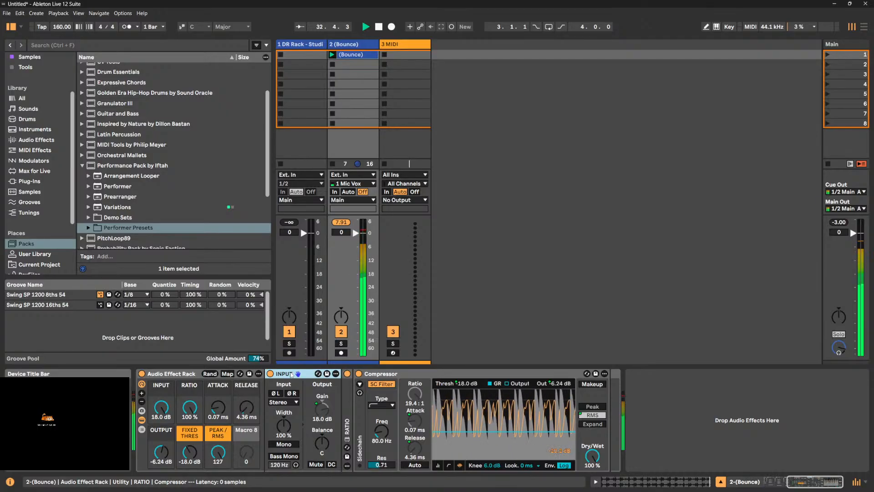
{"action": "key", "text": "space"}
- Rename the audio effect rack MXR COMP
{"action": "left_click", "coordinate": [174, 374]}
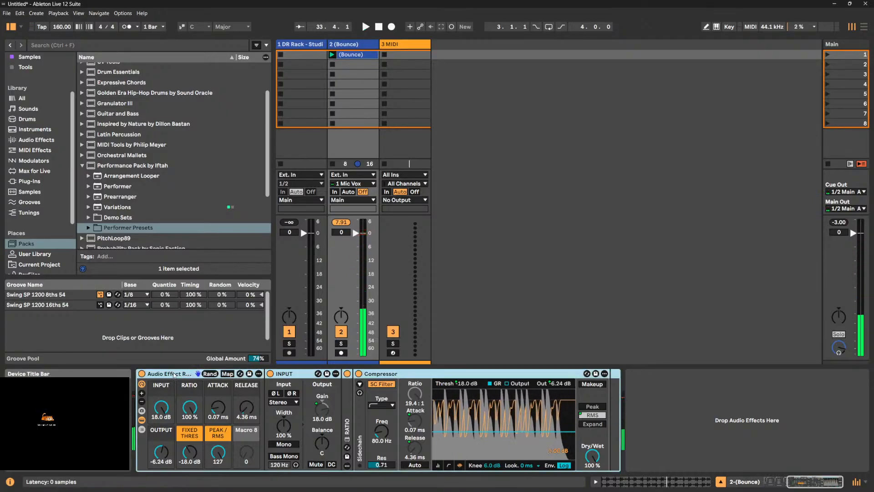
{"action": "key", "text": "ctrl+r"}
{"action": "type", "text": "MX"}
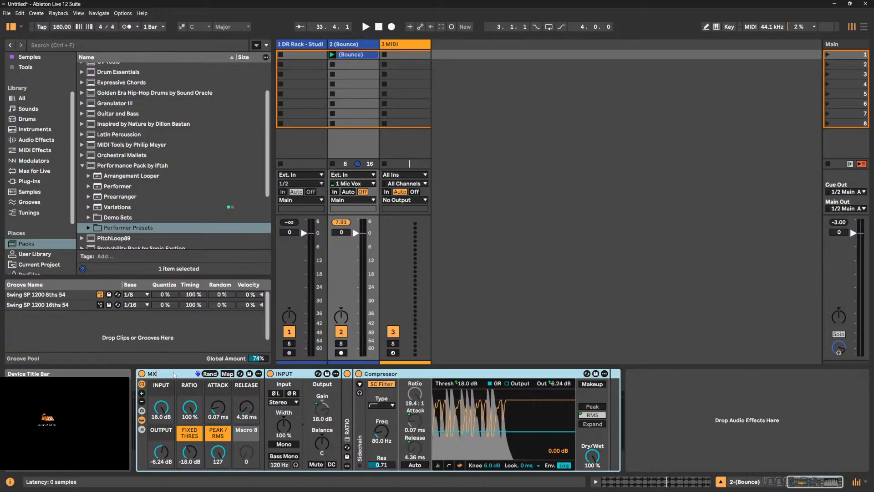
{"action": "type", "text": "R COMP"}
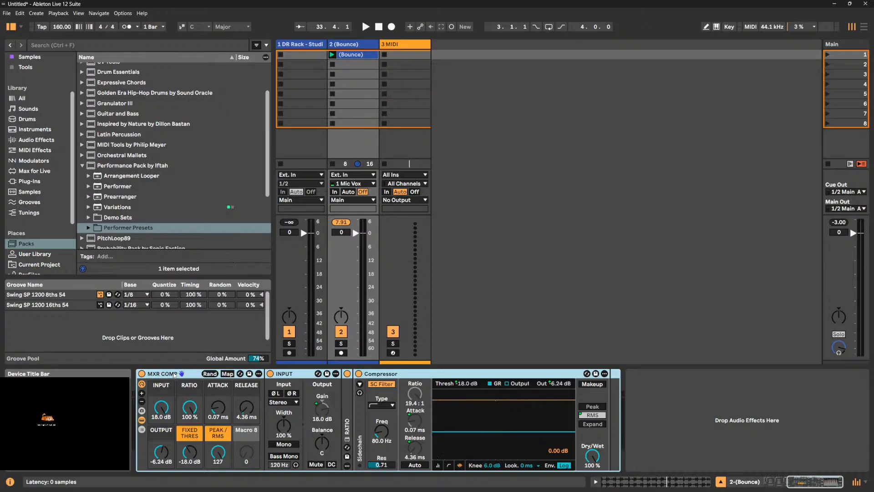
{"action": "key", "text": "Return"}
- Hide the MXR COMP rack's devices and reduce its visible macros to six
{"action": "left_click", "coordinate": [141, 419]}
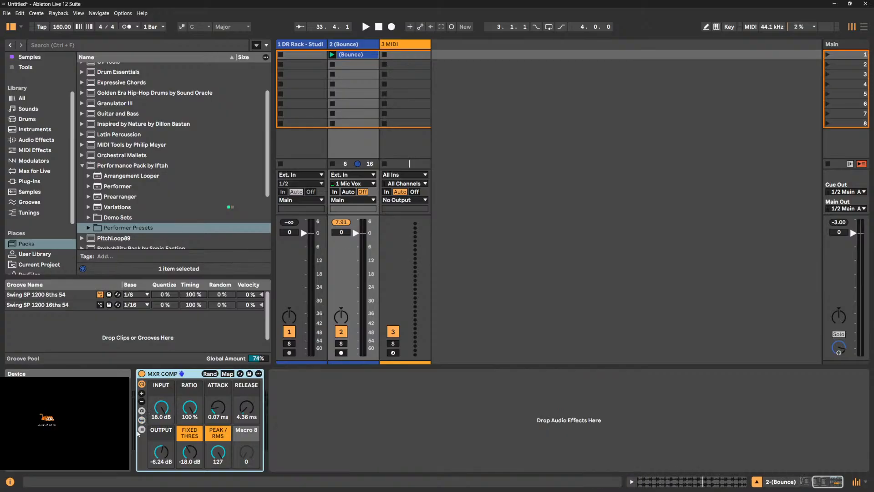
{"action": "left_click", "coordinate": [142, 401]}
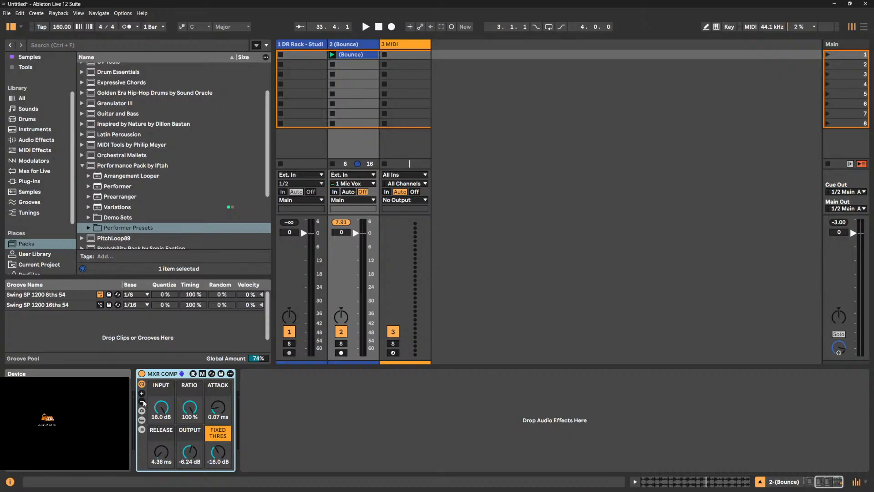
{"action": "left_click", "coordinate": [142, 402]}
{"action": "left_click", "coordinate": [142, 393]}
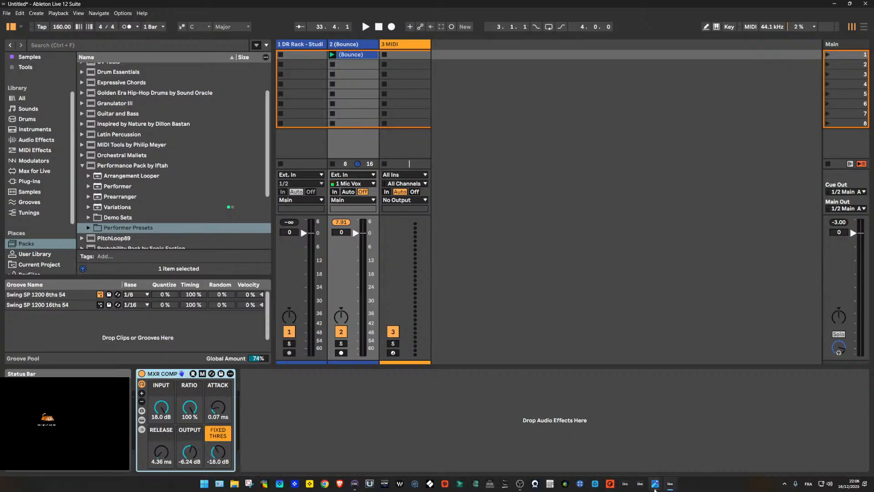
- Switch to the pedal artwork image to compare the MXR studio compressor's knobs, and minimize it again
{"action": "mouse_move", "coordinate": [656, 484]}
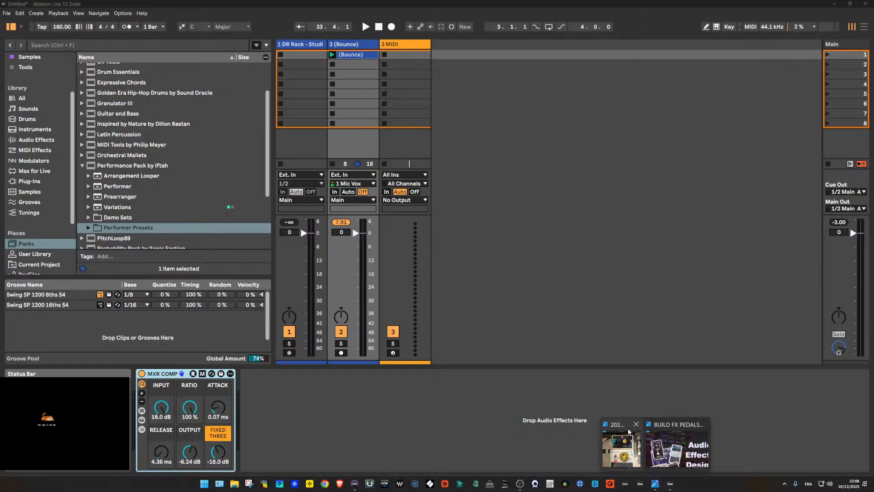
{"action": "left_click", "coordinate": [668, 429]}
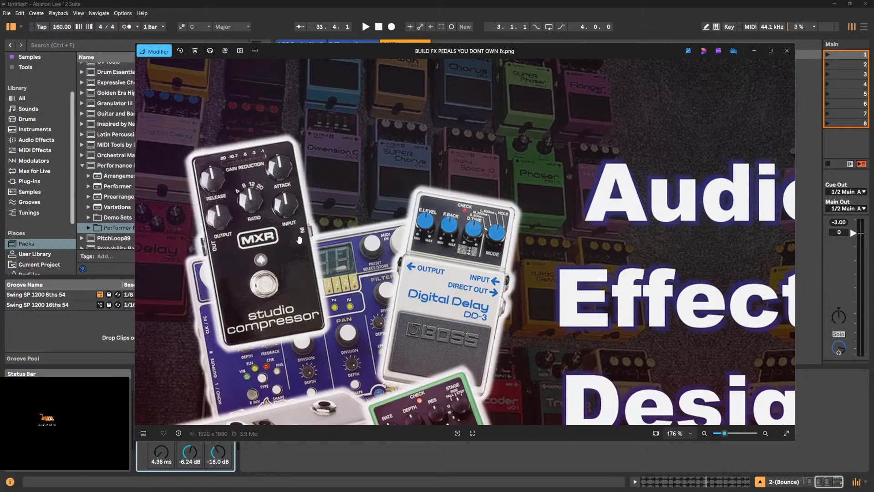
{"action": "left_click", "coordinate": [754, 51]}
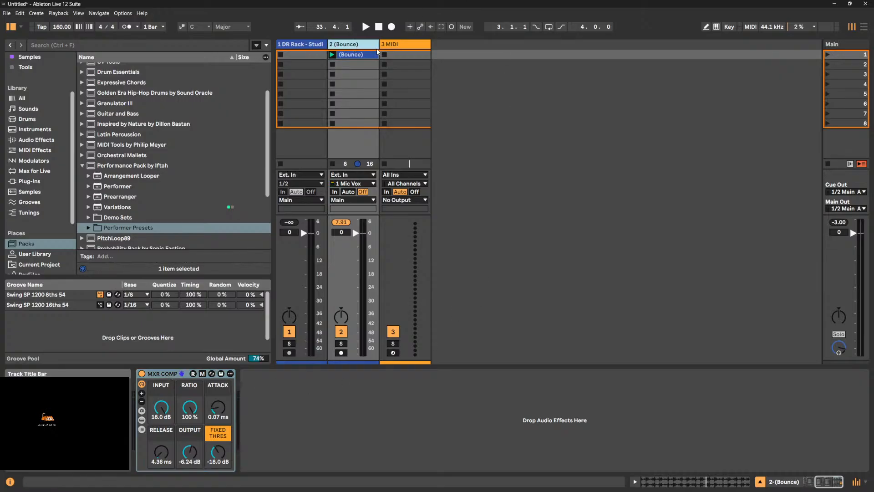
- Inspect the MXR COMP rack's devices and chain list on the Bounce track, and hide them again
{"action": "left_click", "coordinate": [398, 44]}
{"action": "left_click", "coordinate": [313, 47]}
{"action": "left_click", "coordinate": [346, 46]}
{"action": "left_click", "coordinate": [141, 429]}
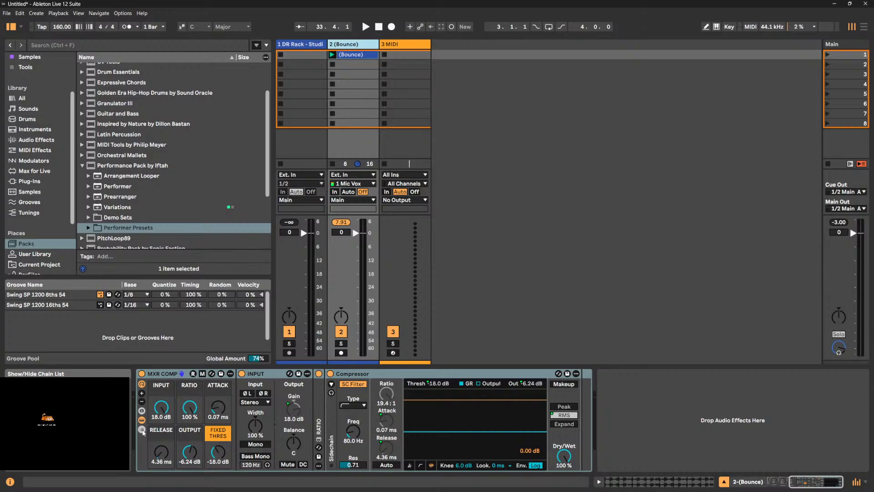
{"action": "left_click", "coordinate": [142, 430]}
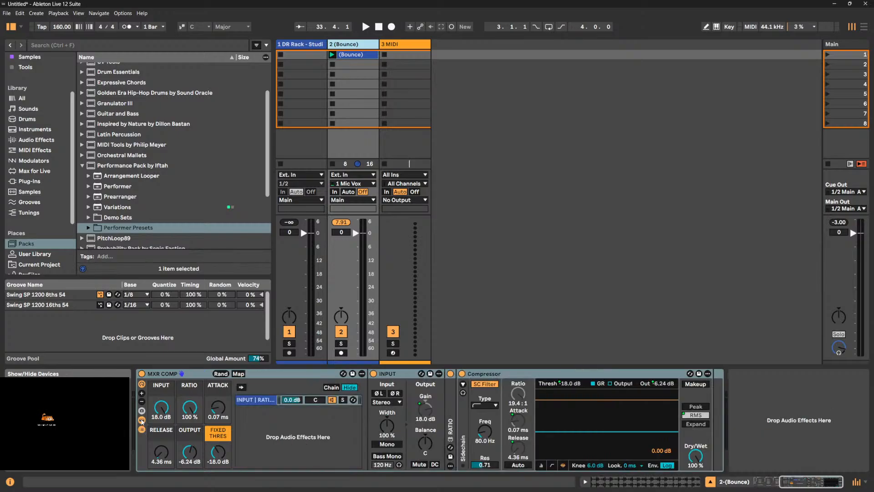
{"action": "left_click", "coordinate": [142, 420]}
{"action": "left_click", "coordinate": [142, 429]}
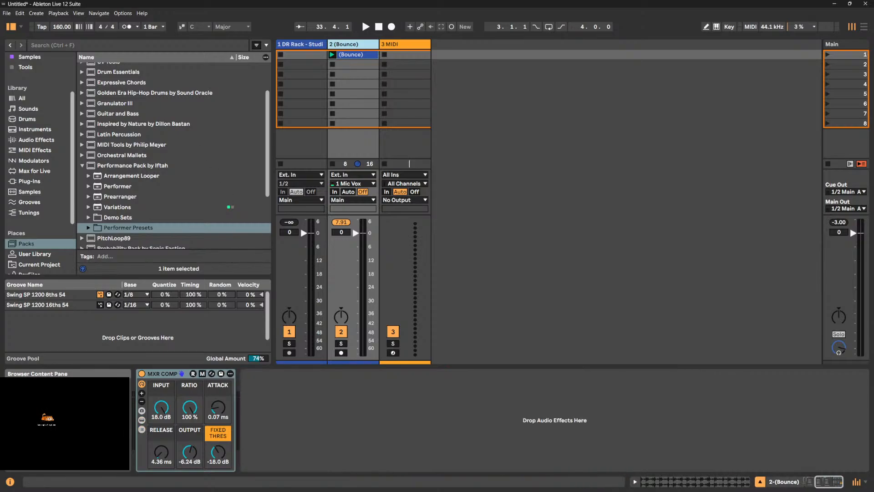
- Search the User Library for PEDAL and load FX RACK.adg from FX Pedals Build ahead of MXR COMP
{"action": "left_click", "coordinate": [41, 254]}
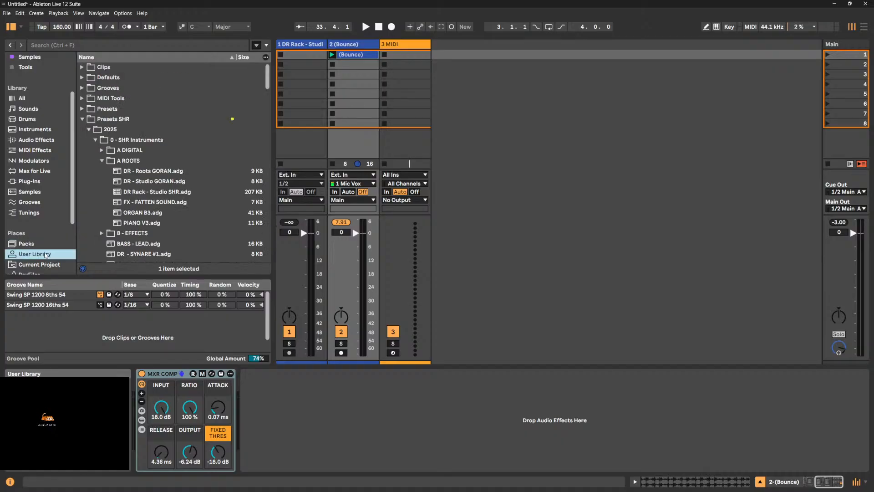
{"action": "scroll", "coordinate": [139, 187], "scroll_direction": "down", "scroll_amount": 5}
{"action": "scroll", "coordinate": [138, 182], "scroll_direction": "up", "scroll_amount": 10}
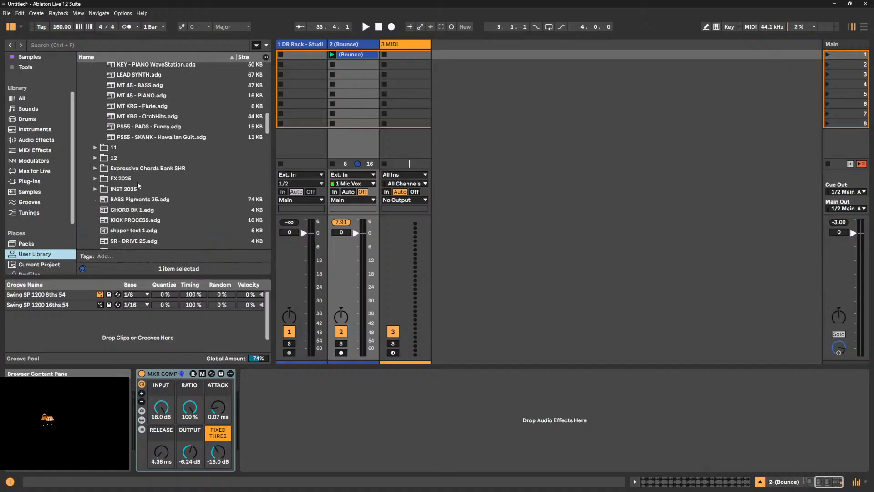
{"action": "left_click", "coordinate": [76, 45]}
{"action": "type", "text": "PEDAL"}
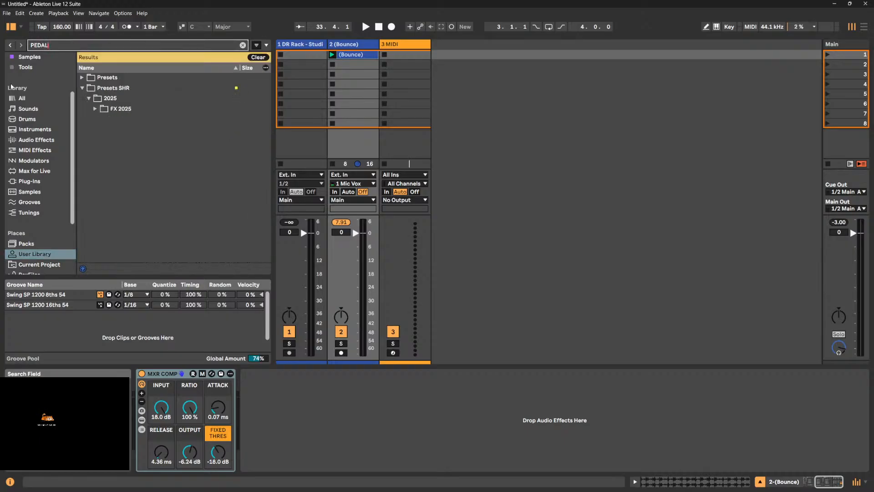
{"action": "left_click", "coordinate": [96, 109]}
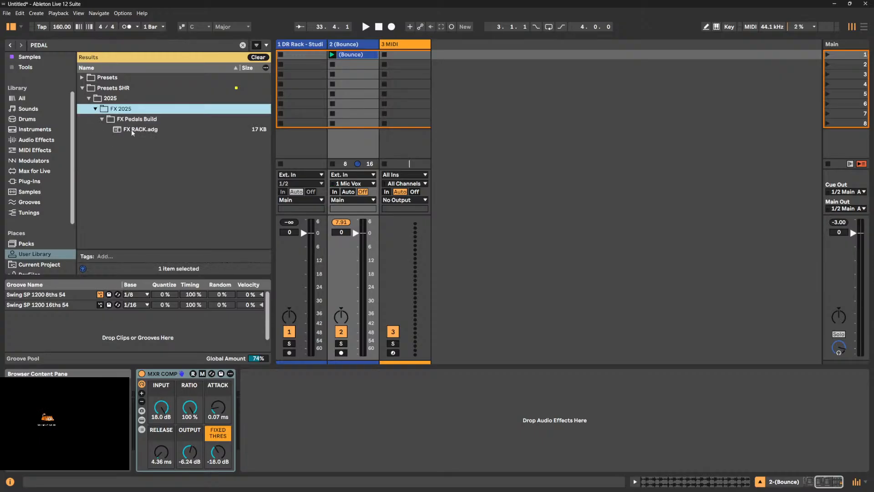
{"action": "left_click_drag", "start_coordinate": [132, 132], "coordinate": [207, 380]}
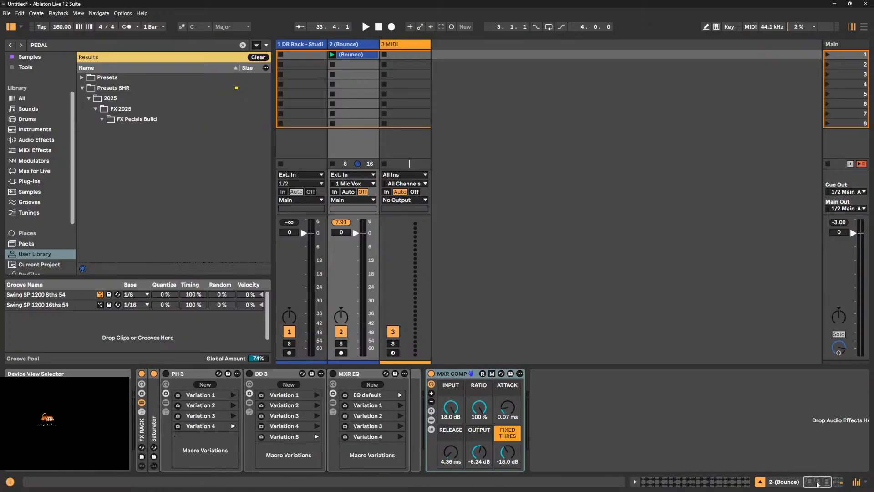
- Move MXR COMP into the FX RACK chain directly after MXR EQ and deactivate it
{"action": "left_click", "coordinate": [457, 374]}
{"action": "mouse_move", "coordinate": [457, 374]}
{"action": "left_mouse_down"}
{"action": "mouse_move", "coordinate": [399, 383]}
{"action": "mouse_move", "coordinate": [405, 380]}
{"action": "left_mouse_up"}
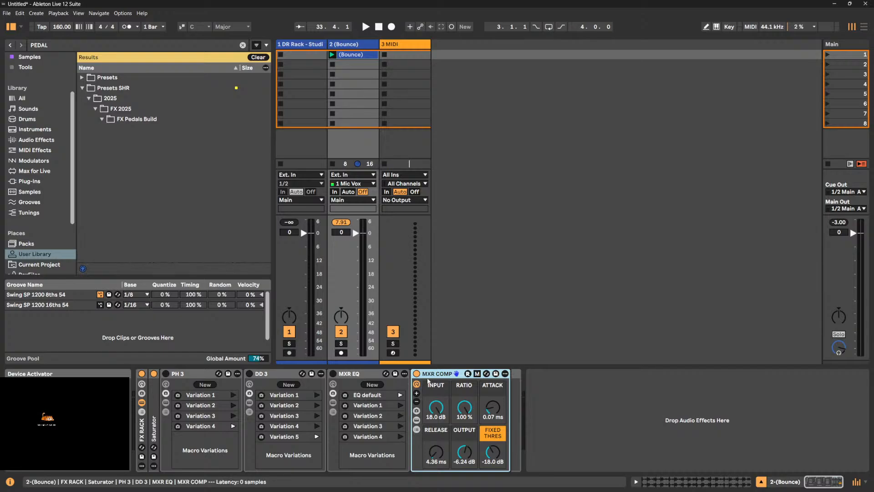
{"action": "left_click", "coordinate": [416, 374]}
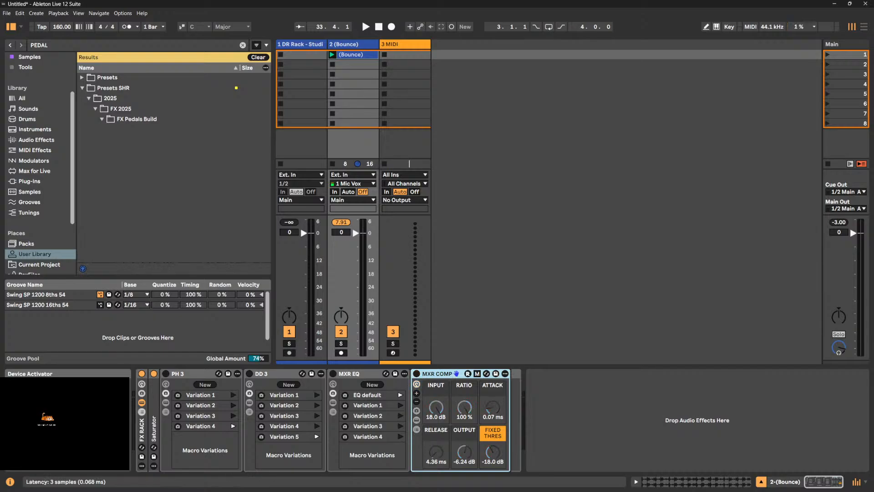
- Show the outer FX RACK's macro controls and rename the rack PedalsRack SHR
{"action": "left_click", "coordinate": [141, 385]}
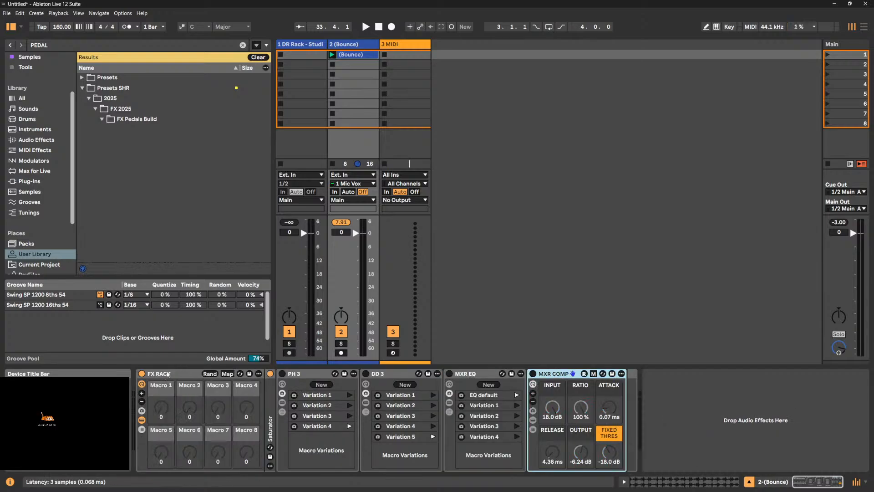
{"action": "key", "text": "ctrl+r"}
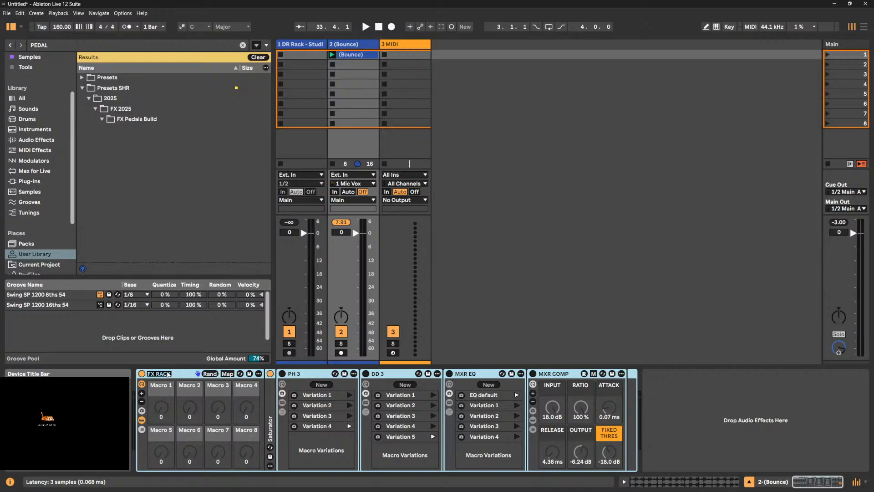
{"action": "type", "text": "PedalsRack shr"}
{"action": "double_click", "coordinate": [184, 374]}
{"action": "left_click", "coordinate": [695, 403]}
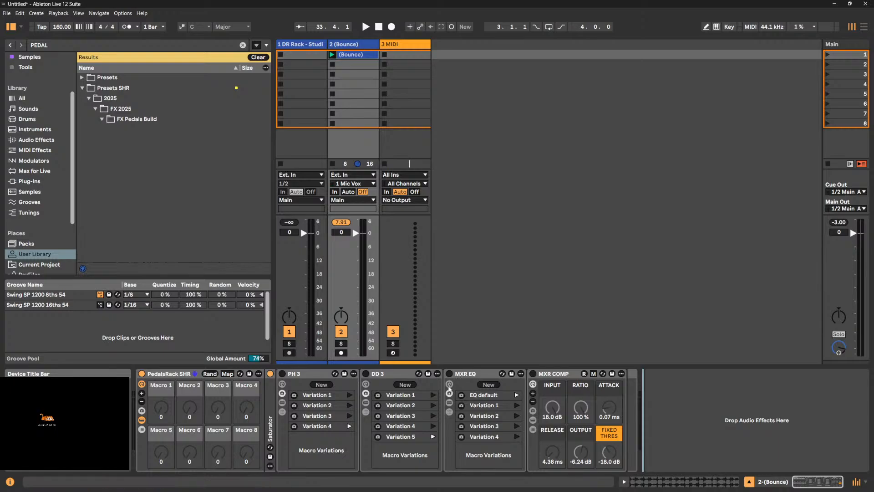
- Show the macro controls of the MXR EQ, DD 3 and PH 3 racks and look over the whole pedal chain
{"action": "left_click", "coordinate": [450, 385]}
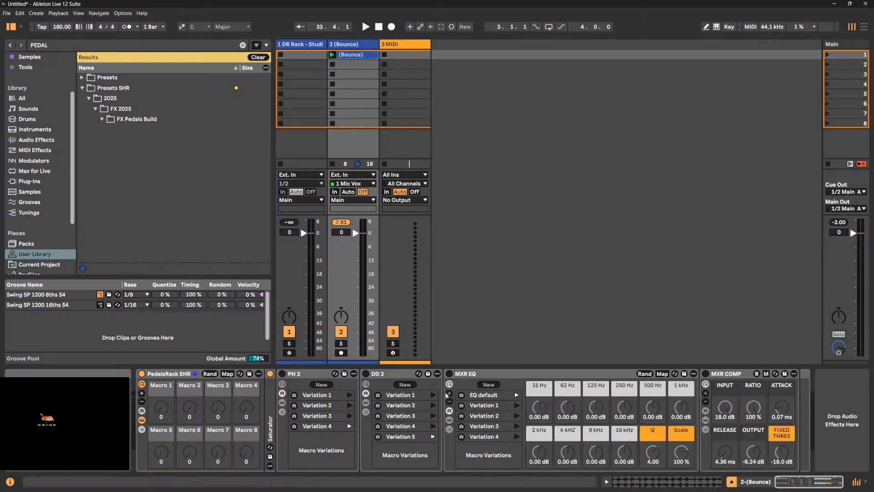
{"action": "left_click", "coordinate": [365, 385]}
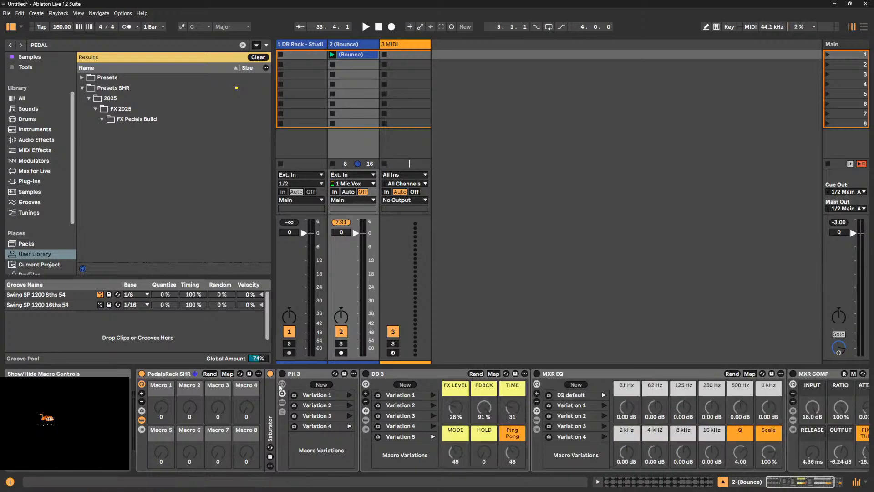
{"action": "left_click", "coordinate": [282, 385]}
{"action": "left_click_drag", "start_coordinate": [798, 484], "coordinate": [789, 482]}
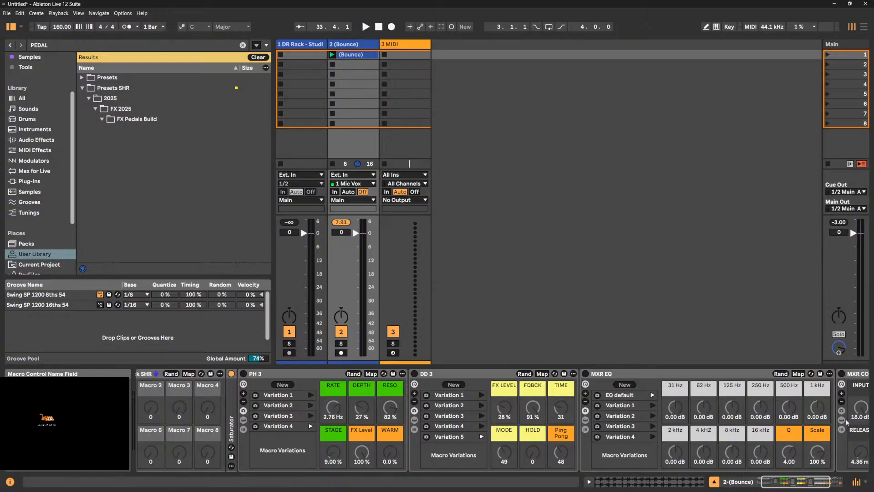
{"action": "left_click", "coordinate": [812, 480]}
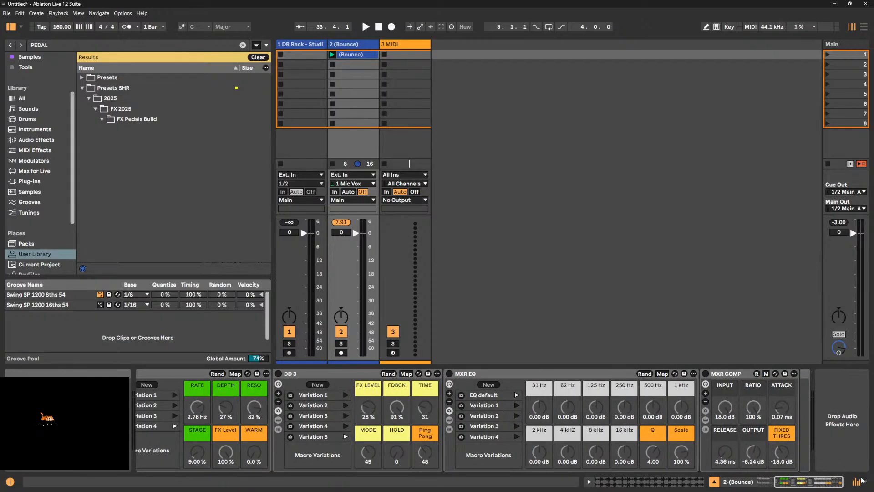
{"action": "left_click", "coordinate": [769, 482]}
- Start playback and activate the PH 3 phaser rack
{"action": "key", "text": "space"}
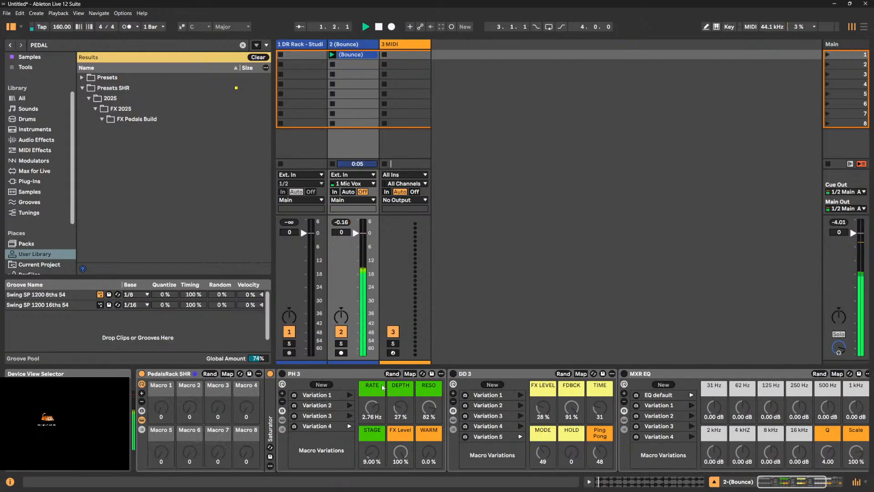
{"action": "left_click", "coordinate": [282, 373]}
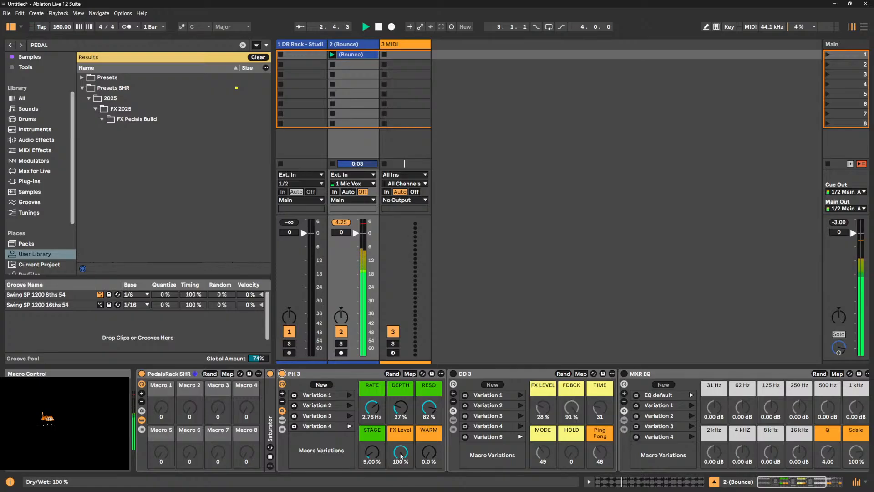
- Launch PH 3's Variation 2 and set its rate to 0.41 Hz, resonance to 41 % and stage to 70.1 %
{"action": "left_click_drag", "start_coordinate": [401, 455], "coordinate": [400, 487]}
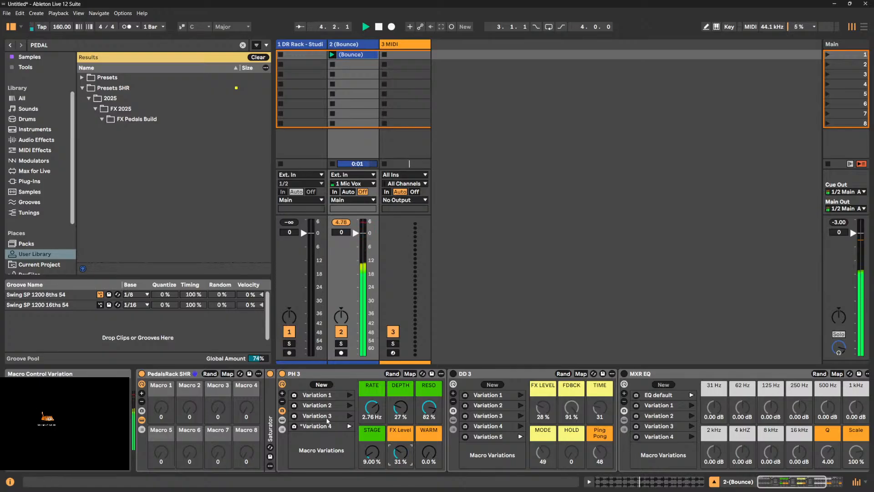
{"action": "left_click", "coordinate": [349, 405]}
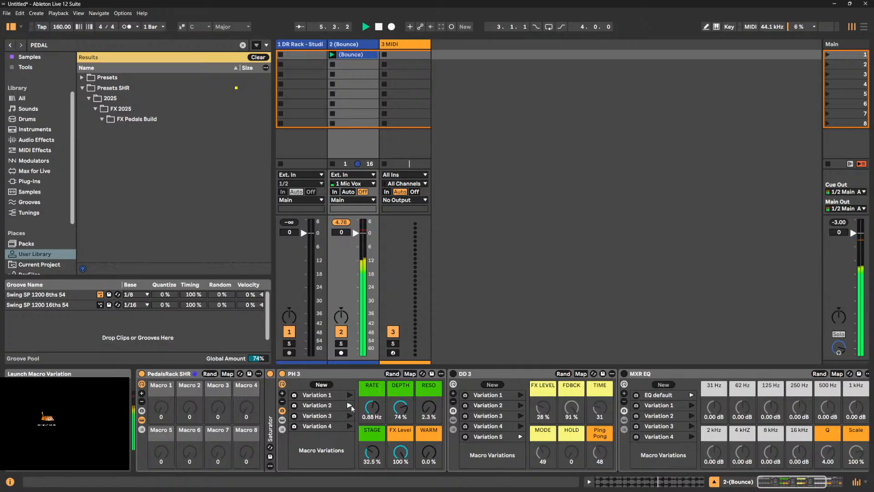
{"action": "left_click_drag", "start_coordinate": [429, 408], "coordinate": [429, 379]}
{"action": "left_click_drag", "start_coordinate": [372, 452], "coordinate": [372, 426]}
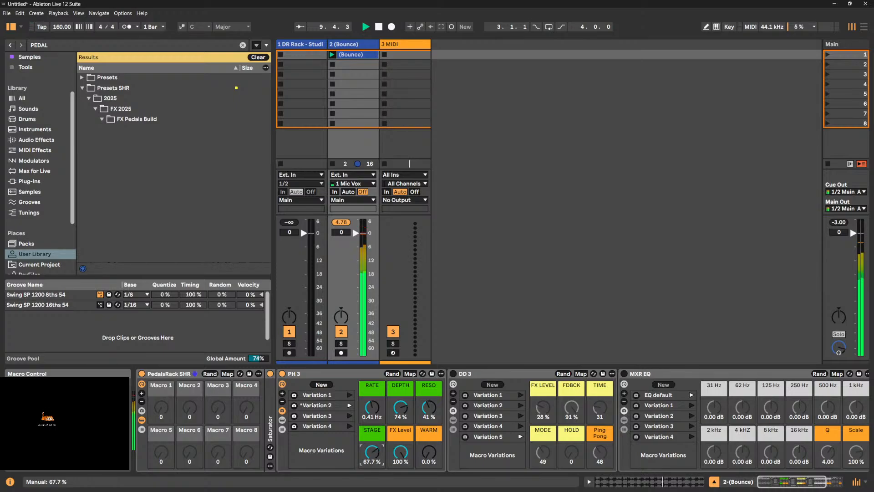
- Activate the DD 3 delay and set FX Level to 20 %, feedback to 70 %, Mode to 92 and Ping Pong to 0
{"action": "left_click", "coordinate": [453, 374]}
{"action": "left_click_drag", "start_coordinate": [545, 414], "coordinate": [571, 407]}
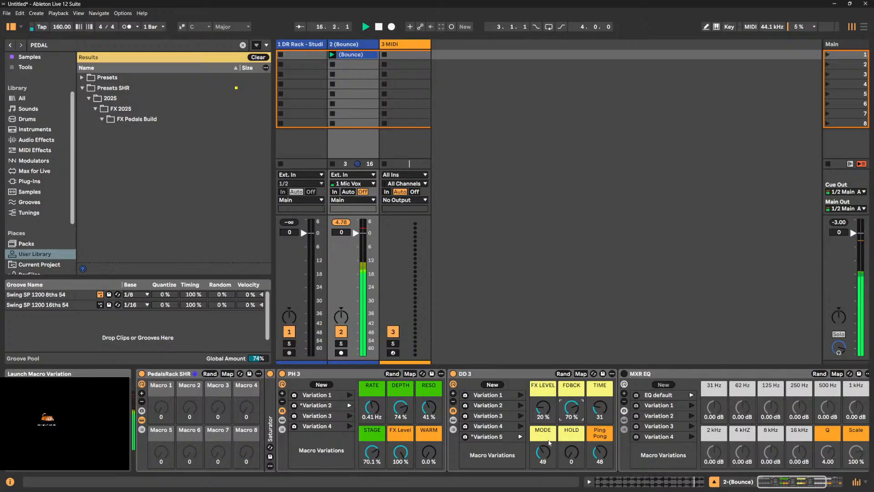
{"action": "left_click_drag", "start_coordinate": [543, 454], "coordinate": [543, 436]}
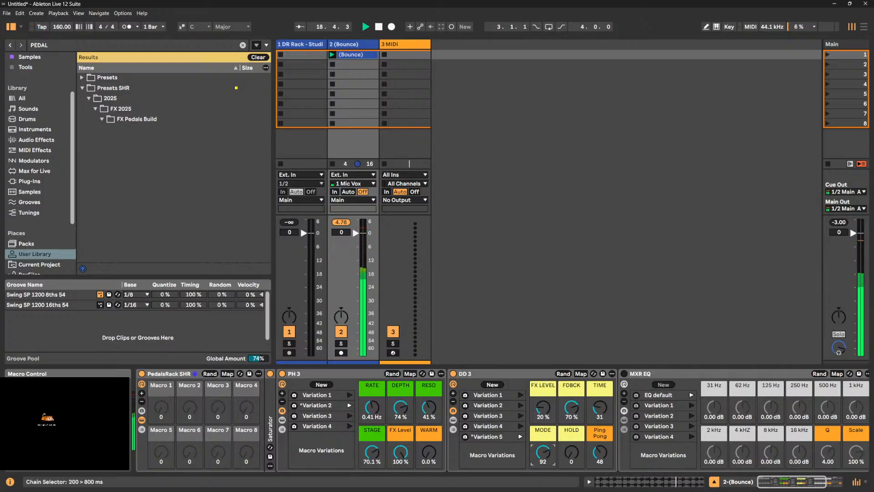
{"action": "left_click_drag", "start_coordinate": [599, 452], "coordinate": [600, 472]}
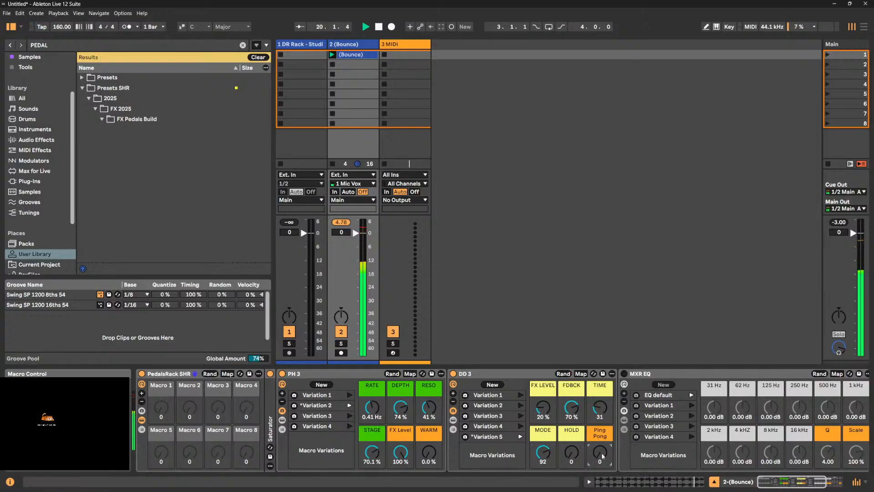
- Store the DD 3 settings as a new variation placed first in its list, and overwrite it with FX Level at 18 %
{"action": "left_click", "coordinate": [494, 385]}
{"action": "left_click", "coordinate": [495, 446]}
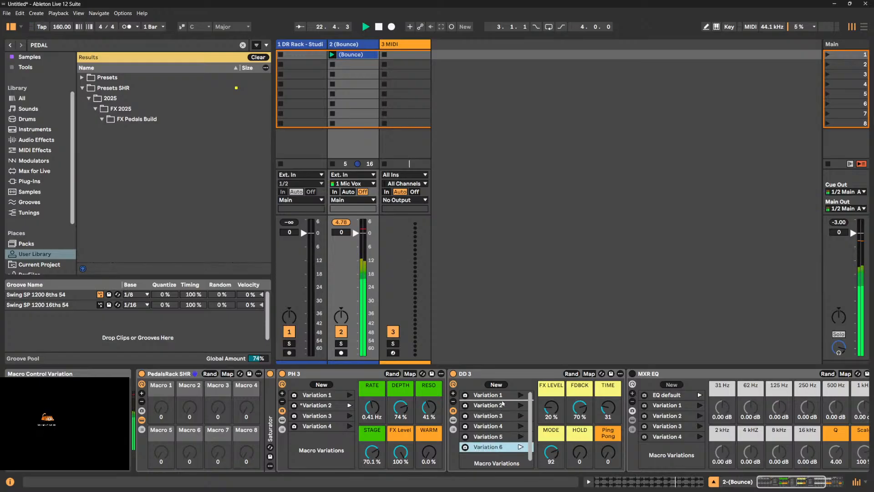
{"action": "left_click_drag", "start_coordinate": [505, 394], "coordinate": [505, 394]}
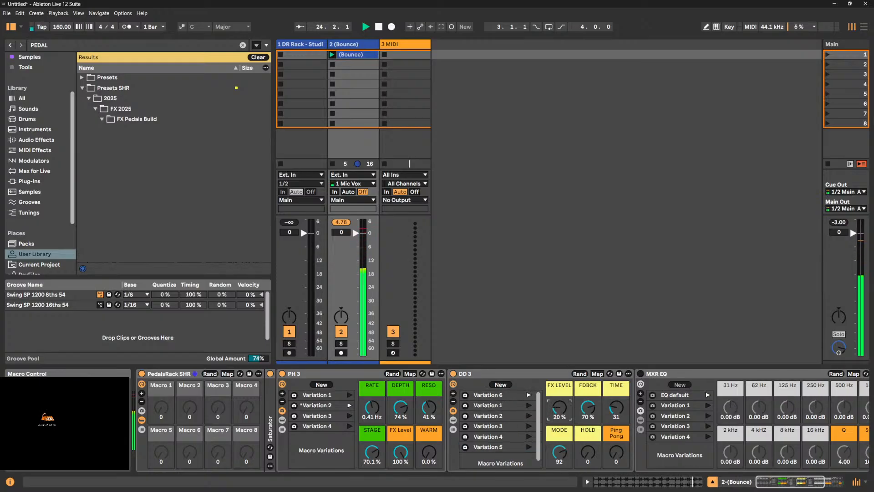
{"action": "left_click_drag", "start_coordinate": [559, 407], "coordinate": [559, 409]}
{"action": "left_click", "coordinate": [464, 394]}
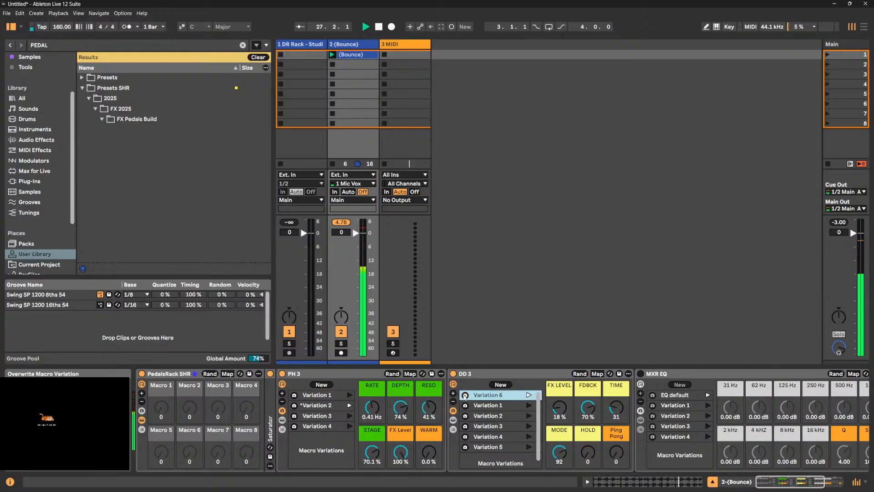
- Activate MXR EQ and boost 31 Hz by 7.91 dB, 62 Hz 7.20, 1 kHz 3.90, 2 kHz 7.91, 4 kHz 9.80 and 8 kHz 2.24
{"action": "left_click", "coordinate": [640, 373]}
{"action": "left_click_drag", "start_coordinate": [801, 483], "coordinate": [817, 483]}
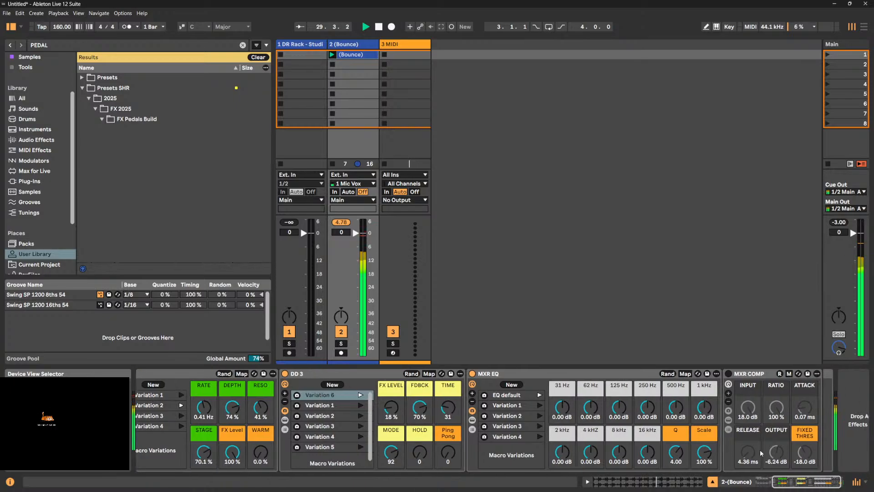
{"action": "left_click_drag", "start_coordinate": [705, 407], "coordinate": [705, 391]}
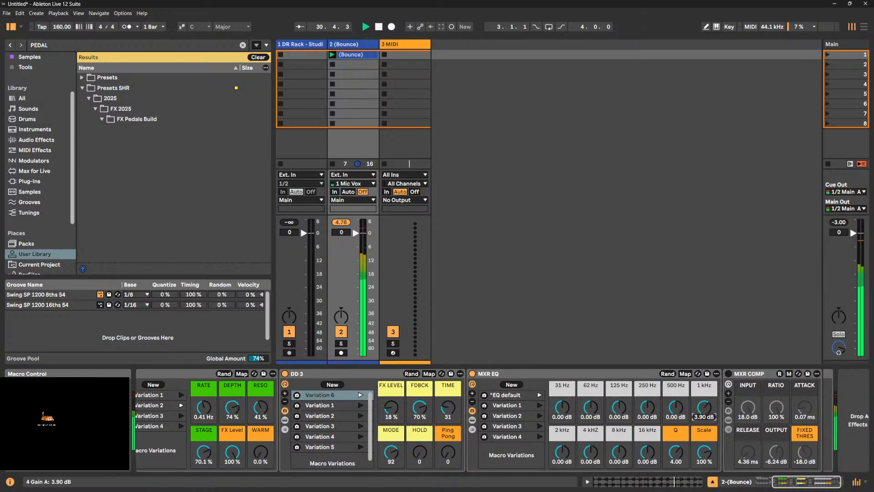
{"action": "mouse_move", "coordinate": [590, 407]}
{"action": "left_mouse_down"}
{"action": "mouse_move", "coordinate": [591, 382]}
{"action": "mouse_move", "coordinate": [590, 421]}
{"action": "mouse_move", "coordinate": [564, 405]}
{"action": "mouse_move", "coordinate": [564, 394]}
{"action": "mouse_move", "coordinate": [590, 401]}
{"action": "left_mouse_up"}
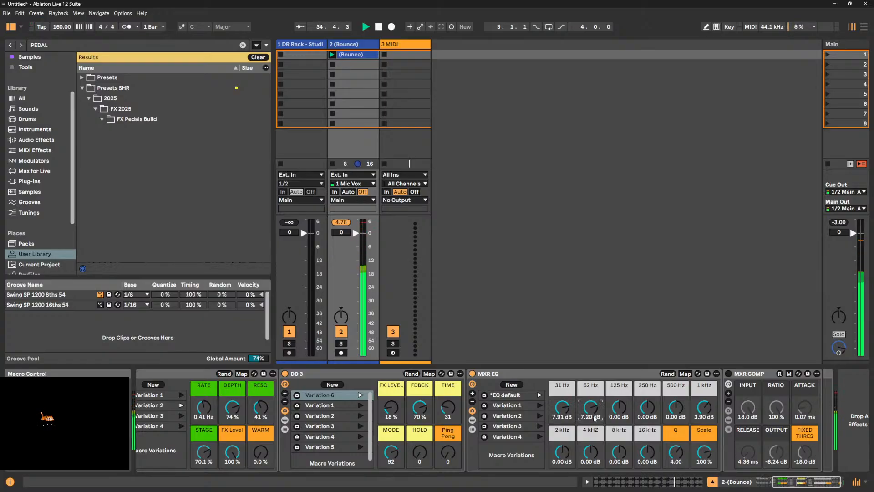
{"action": "left_click_drag", "start_coordinate": [619, 452], "coordinate": [562, 440]}
- Lower PH 3's FX Level to 29 % and set MXR EQ's 16 kHz to -0.83 dB, 250 Hz to -2.48 dB and 500 Hz to 10.7 dB
{"action": "left_click_drag", "start_coordinate": [232, 452], "coordinate": [233, 483]}
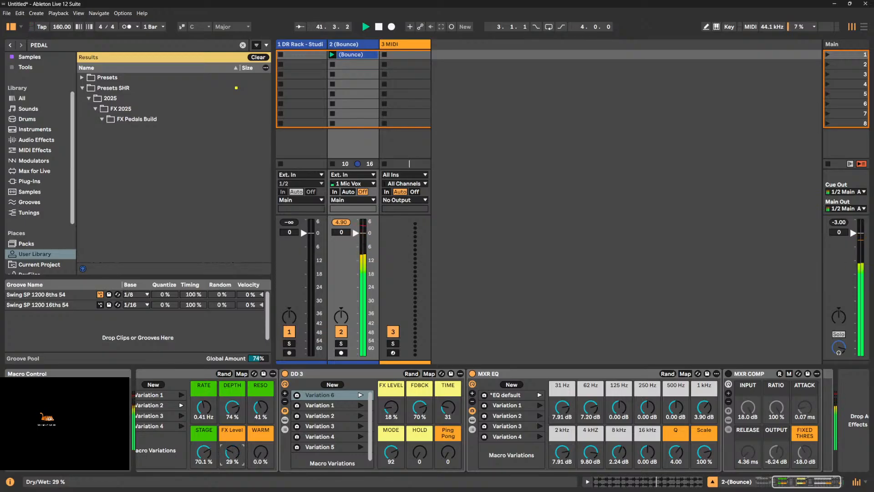
{"action": "left_click_drag", "start_coordinate": [648, 451], "coordinate": [651, 454]}
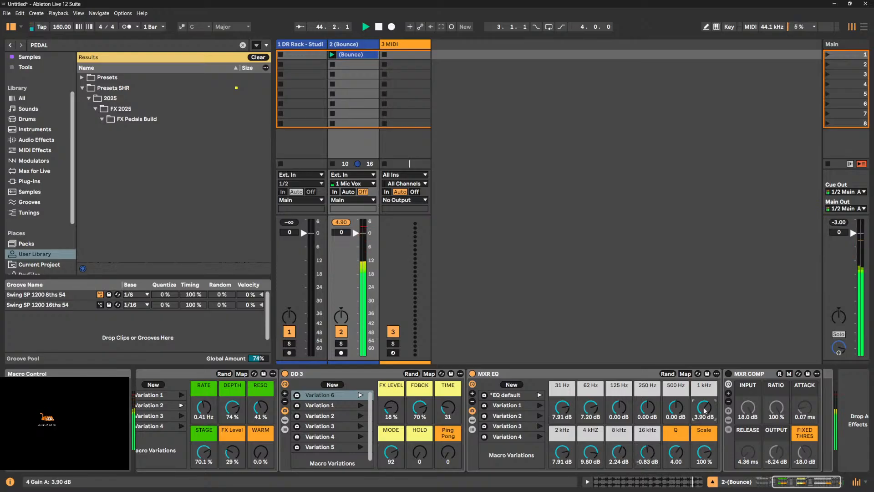
{"action": "mouse_move", "coordinate": [676, 407]}
{"action": "left_mouse_down"}
{"action": "mouse_move", "coordinate": [676, 437]}
{"action": "mouse_move", "coordinate": [676, 383]}
{"action": "mouse_move", "coordinate": [648, 426]}
{"action": "mouse_move", "coordinate": [648, 408]}
{"action": "mouse_move", "coordinate": [675, 414]}
{"action": "left_mouse_up"}
- Activate MXR COMP, reveal its hidden eighth macro, and set ratio to 36.2 %, release to 84.1 ms and attack to 0.26 ms
{"action": "left_click", "coordinate": [728, 374]}
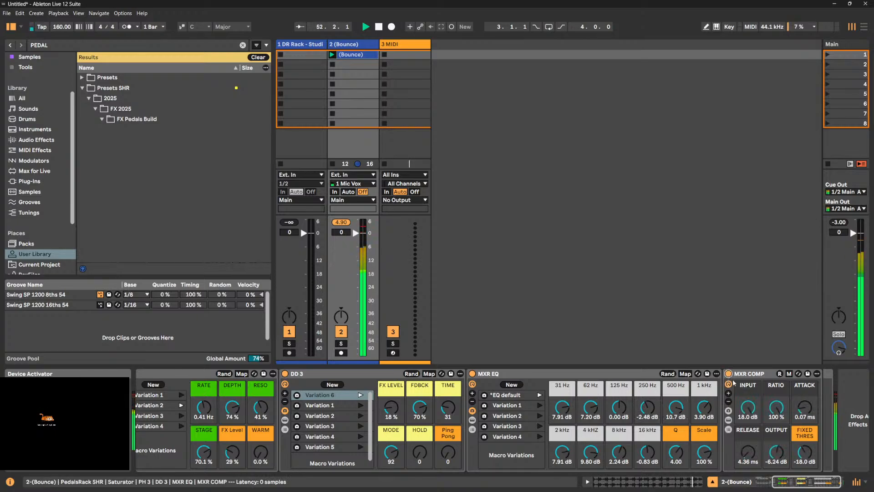
{"action": "left_click_drag", "start_coordinate": [809, 485], "coordinate": [827, 482]}
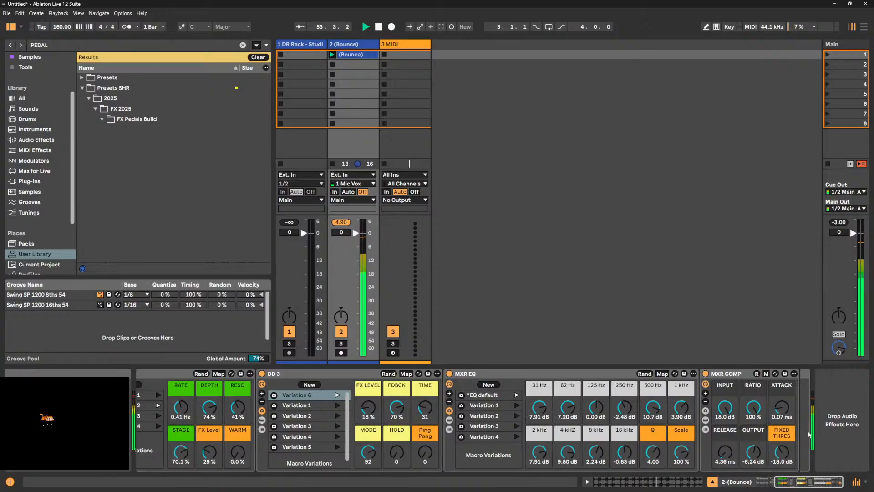
{"action": "left_click_drag", "start_coordinate": [753, 407], "coordinate": [753, 437]}
{"action": "left_click", "coordinate": [706, 394]}
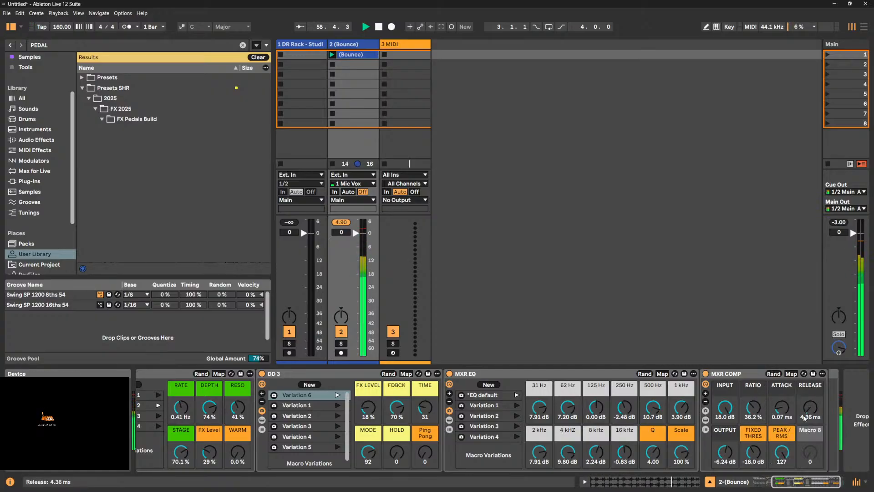
{"action": "left_click_drag", "start_coordinate": [808, 411], "coordinate": [781, 409]}
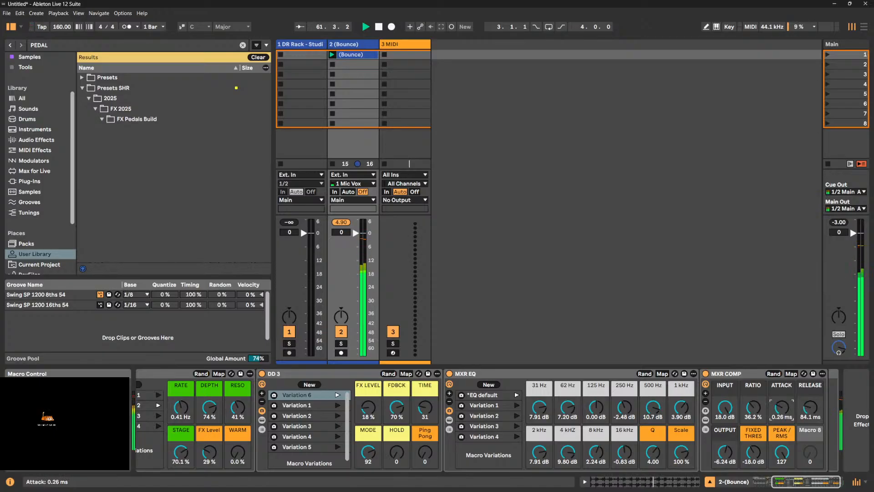
- Set MXR COMP's Peak/RMS to 0, output to 9.50 dB and input to -5.37 dB, comparing the sound with the compressor bypassed
{"action": "left_click_drag", "start_coordinate": [725, 414], "coordinate": [724, 416]}
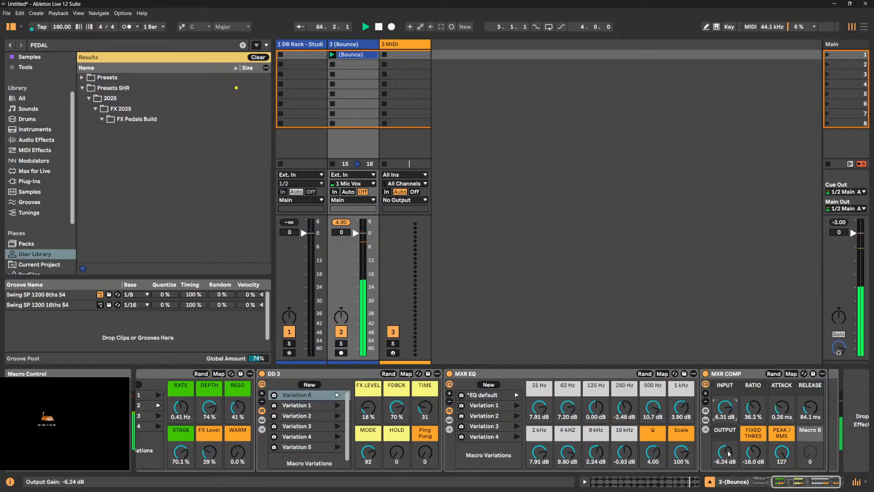
{"action": "left_click_drag", "start_coordinate": [728, 452], "coordinate": [727, 450]}
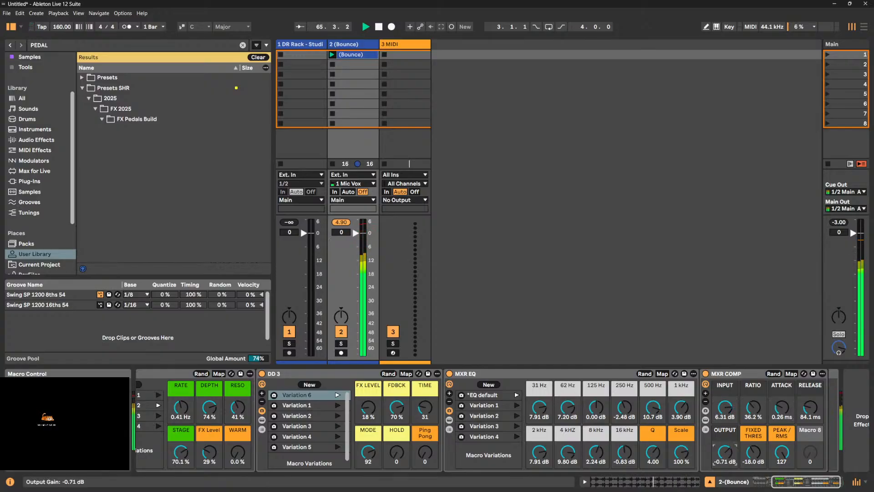
{"action": "left_click_drag", "start_coordinate": [726, 411], "coordinate": [727, 413]}
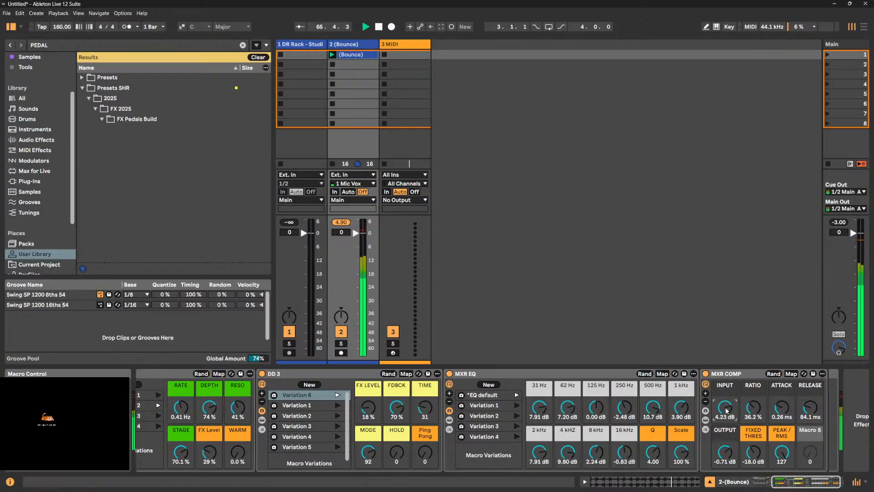
{"action": "left_click_drag", "start_coordinate": [782, 453], "coordinate": [782, 482]}
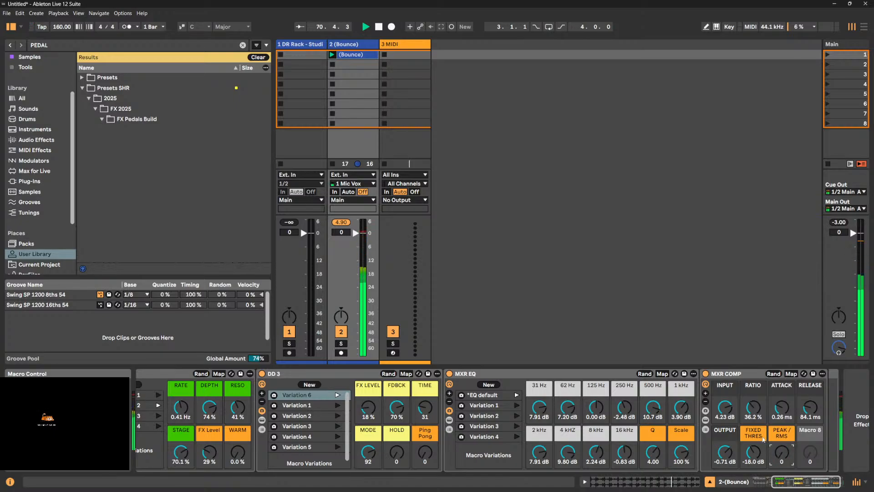
{"action": "mouse_move", "coordinate": [725, 406]}
{"action": "left_mouse_down"}
{"action": "mouse_move", "coordinate": [725, 444]}
{"action": "mouse_move", "coordinate": [719, 398]}
{"action": "left_mouse_up"}
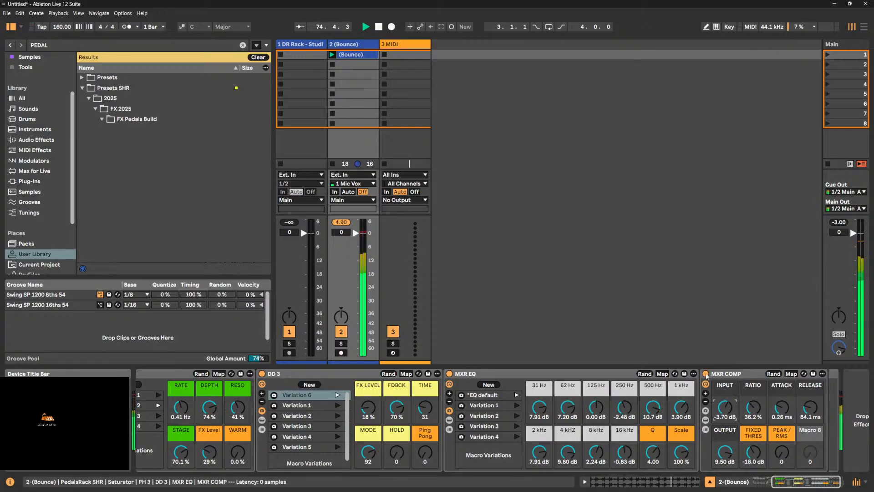
{"action": "left_click", "coordinate": [706, 374]}
{"action": "left_click_drag", "start_coordinate": [724, 411], "coordinate": [724, 414]}
- Overwrite MXR EQ's EQ default variation with the current band settings and clear the browser search
{"action": "left_click_drag", "start_coordinate": [798, 484], "coordinate": [781, 483]}
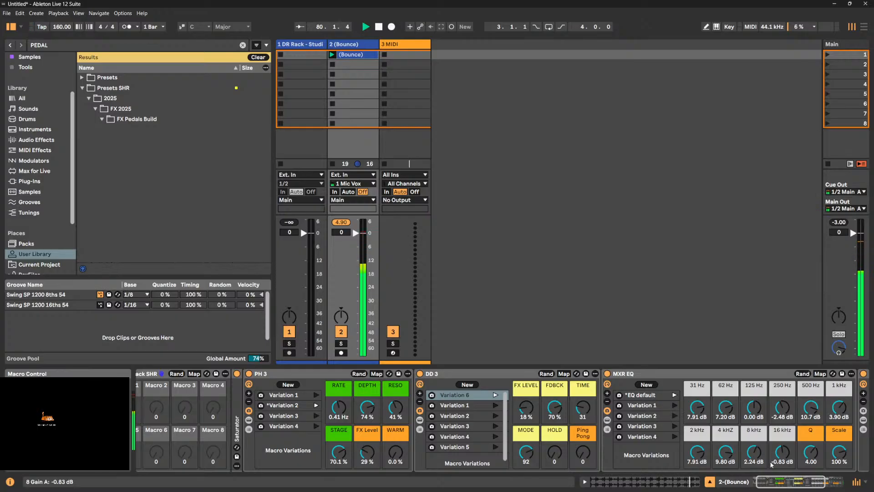
{"action": "left_click", "coordinate": [619, 395]}
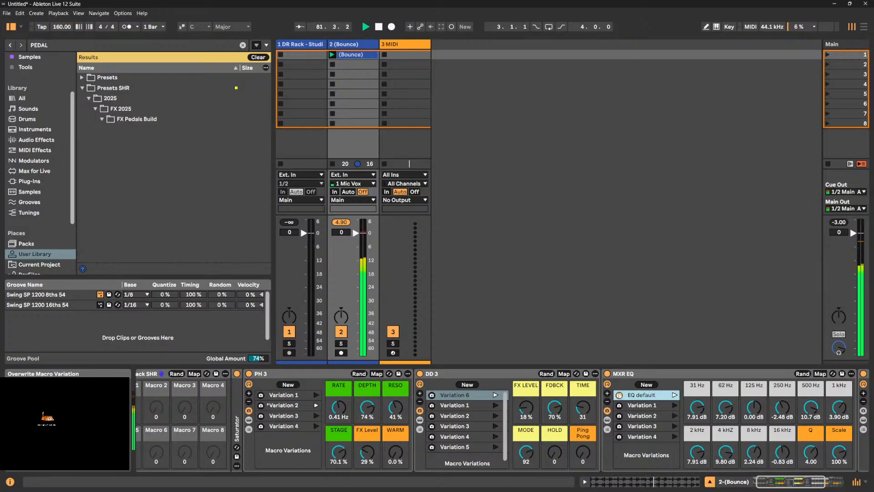
{"action": "left_click_drag", "start_coordinate": [813, 483], "coordinate": [830, 483]}
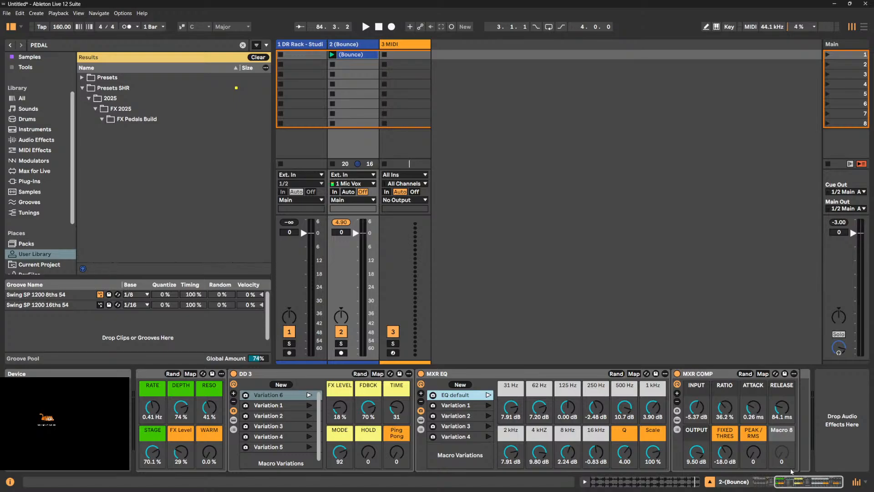
{"action": "left_click", "coordinate": [242, 45]}
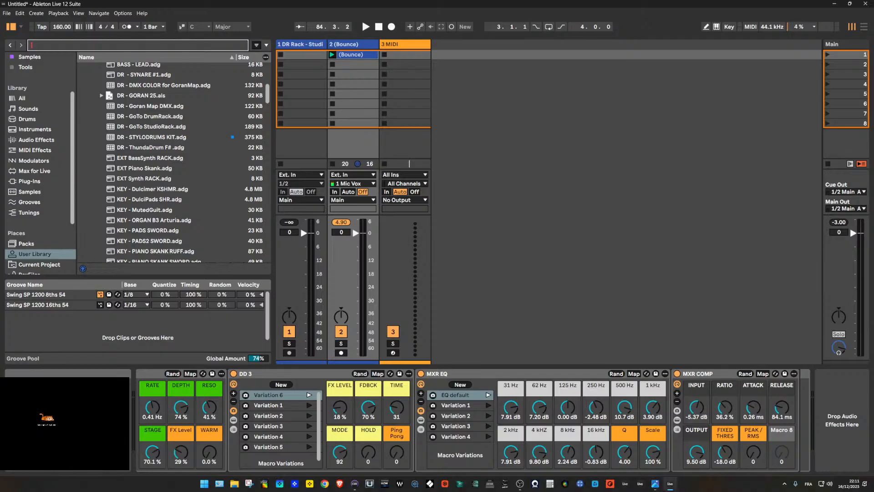
- Switch to the image BUILD FX PEDALS YOU DONT OWN fx.png, view the whole picture and minimize it again
{"action": "mouse_move", "coordinate": [655, 484]}
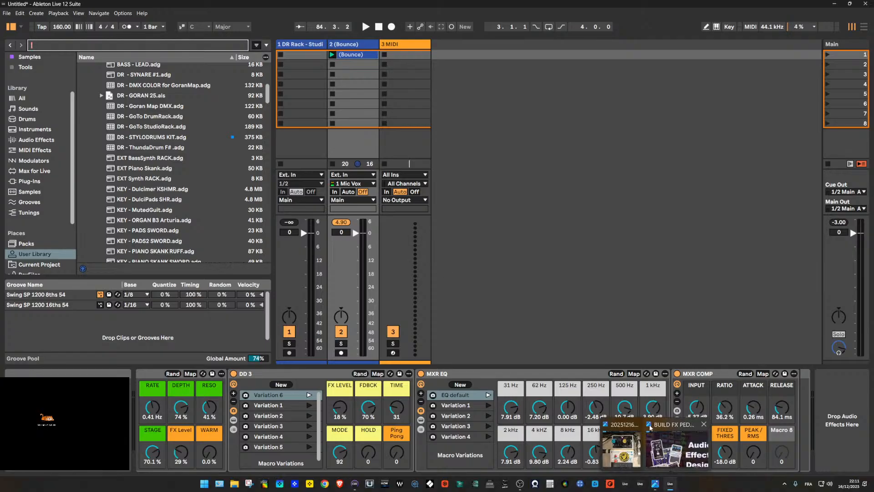
{"action": "left_click", "coordinate": [667, 425]}
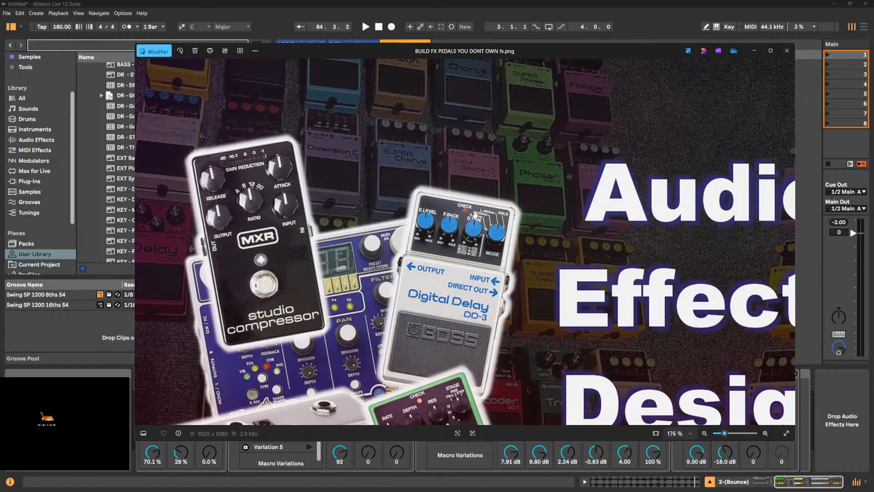
{"action": "scroll", "coordinate": [475, 214], "scroll_direction": "down", "scroll_amount": 5}
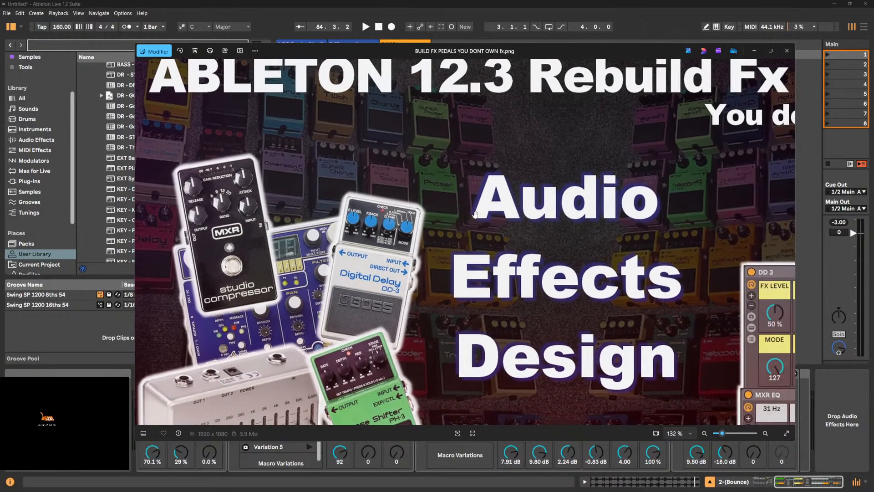
{"action": "scroll", "coordinate": [475, 214], "scroll_direction": "down", "scroll_amount": 2}
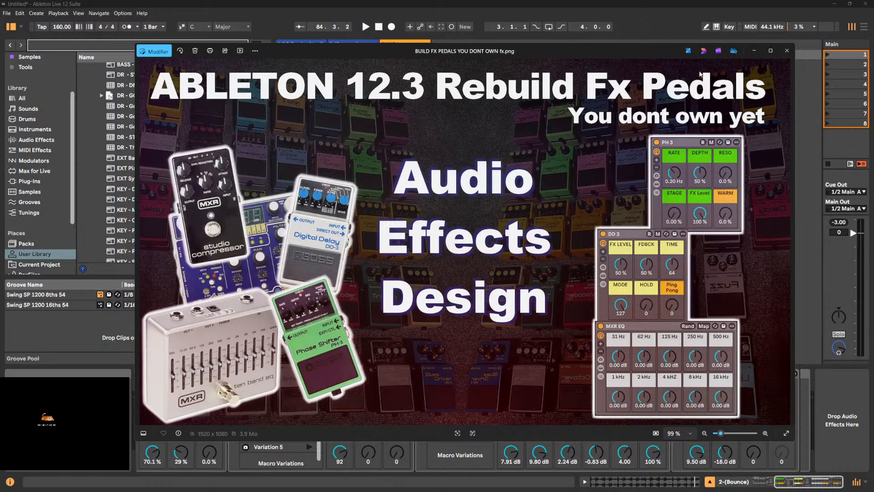
{"action": "left_click", "coordinate": [755, 51]}
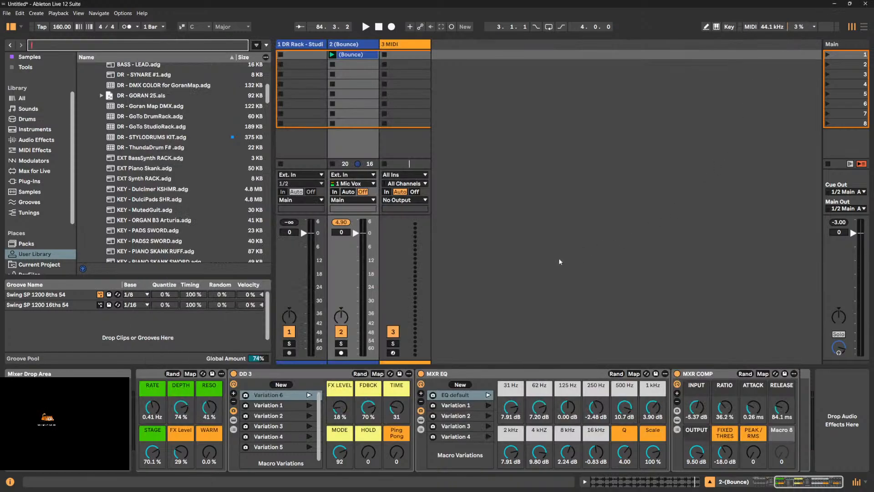
- Reset track 2's peak level indicator and bring the start of the PedalsRack SHR chain back into view
{"action": "left_click", "coordinate": [337, 221]}
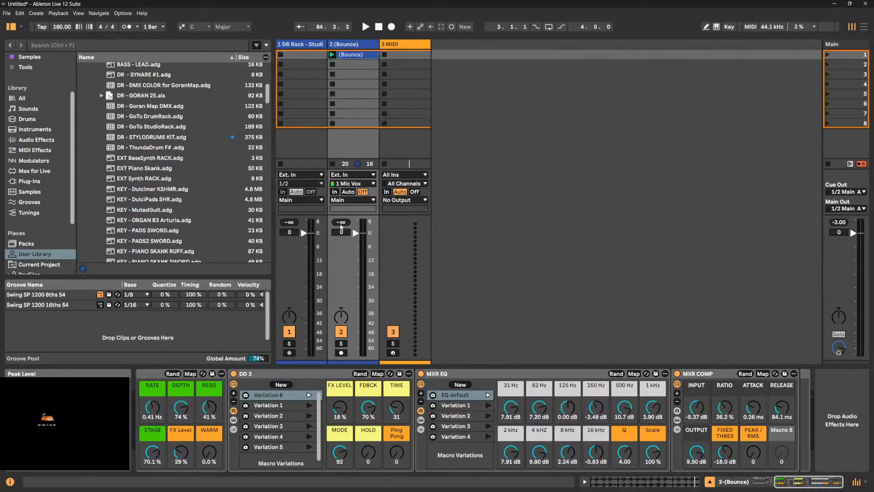
{"action": "left_click", "coordinate": [502, 115]}
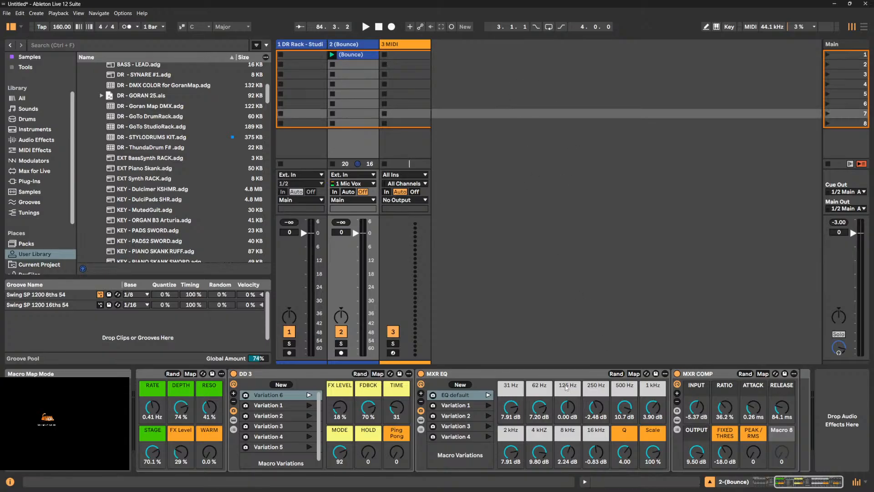
{"action": "left_click_drag", "start_coordinate": [806, 486], "coordinate": [783, 485]}
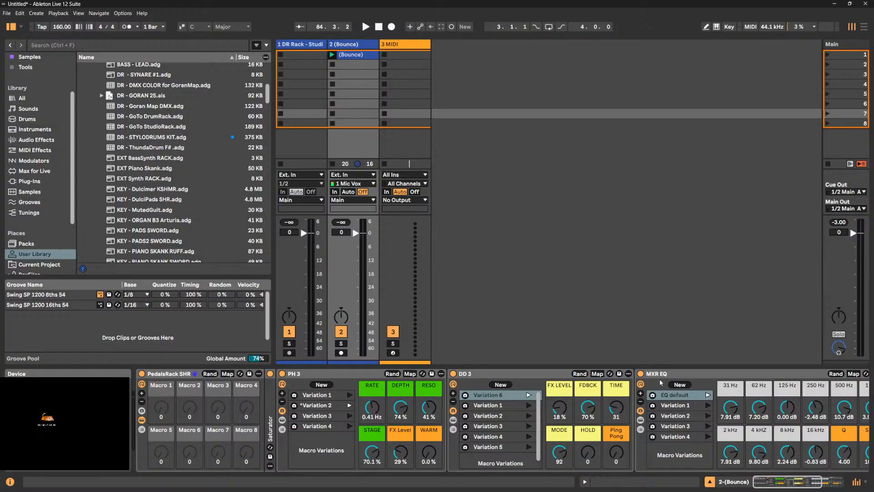
- Review the PedalsRack SHR chain from PH 3 and DD 3 through to MXR COMP, briefly folding and unfolding MXR COMP
{"action": "left_click", "coordinate": [344, 375]}
{"action": "left_click", "coordinate": [504, 374]}
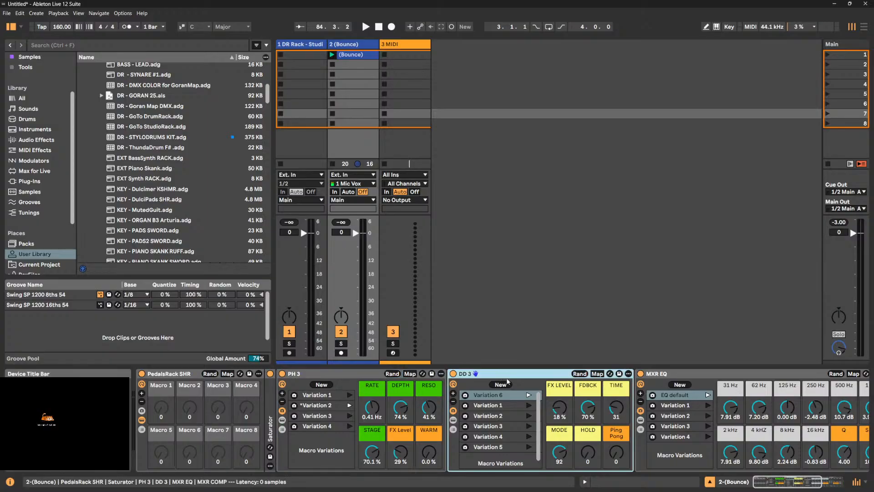
{"action": "left_click_drag", "start_coordinate": [800, 486], "coordinate": [822, 488]}
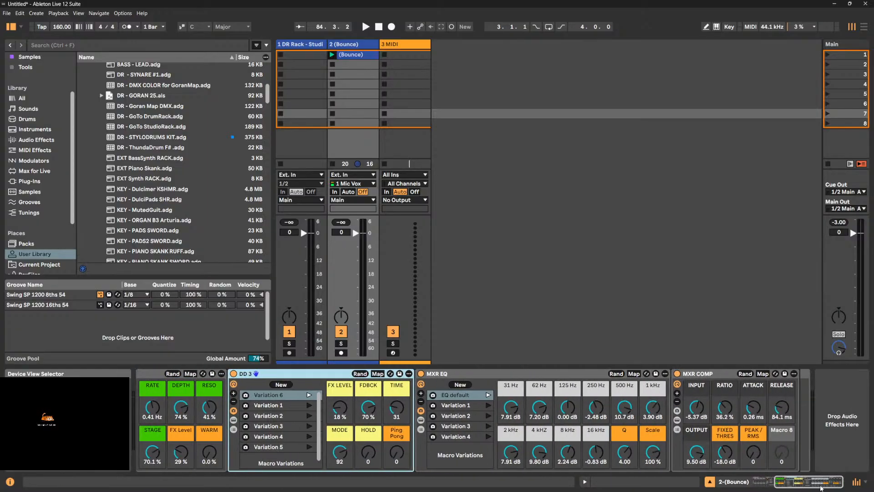
{"action": "double_click", "coordinate": [710, 373]}
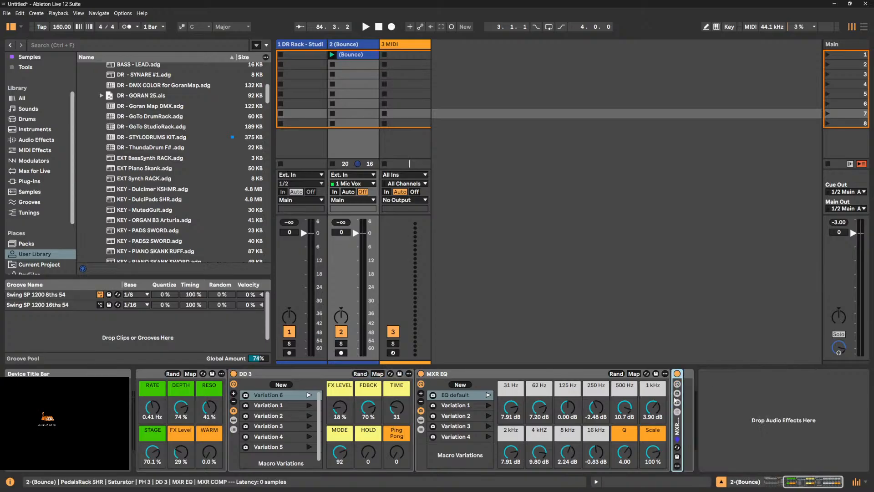
{"action": "double_click", "coordinate": [678, 428]}
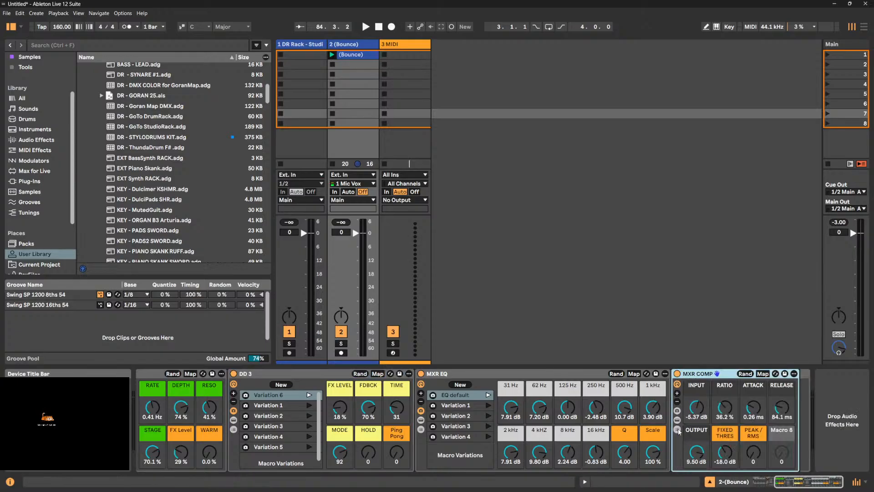
{"action": "left_click", "coordinate": [787, 489]}
{"action": "left_click_drag", "start_coordinate": [786, 490], "coordinate": [775, 491]}
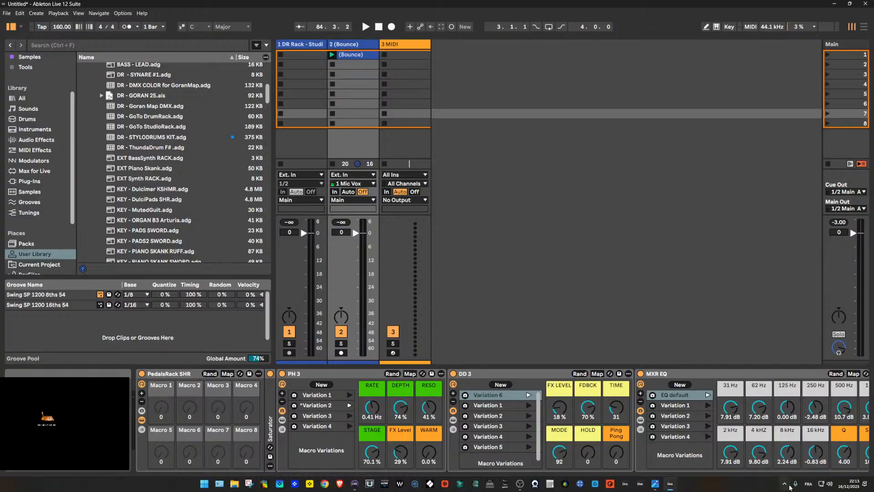
{"action": "left_click", "coordinate": [830, 483]}
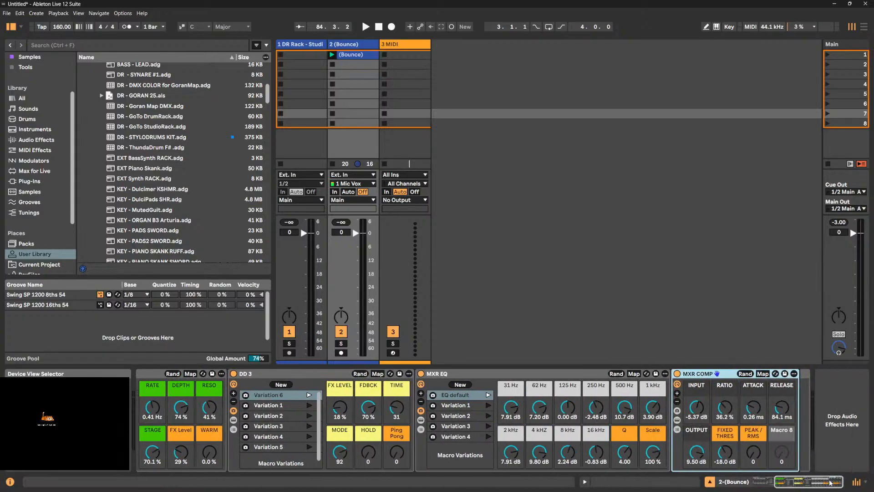